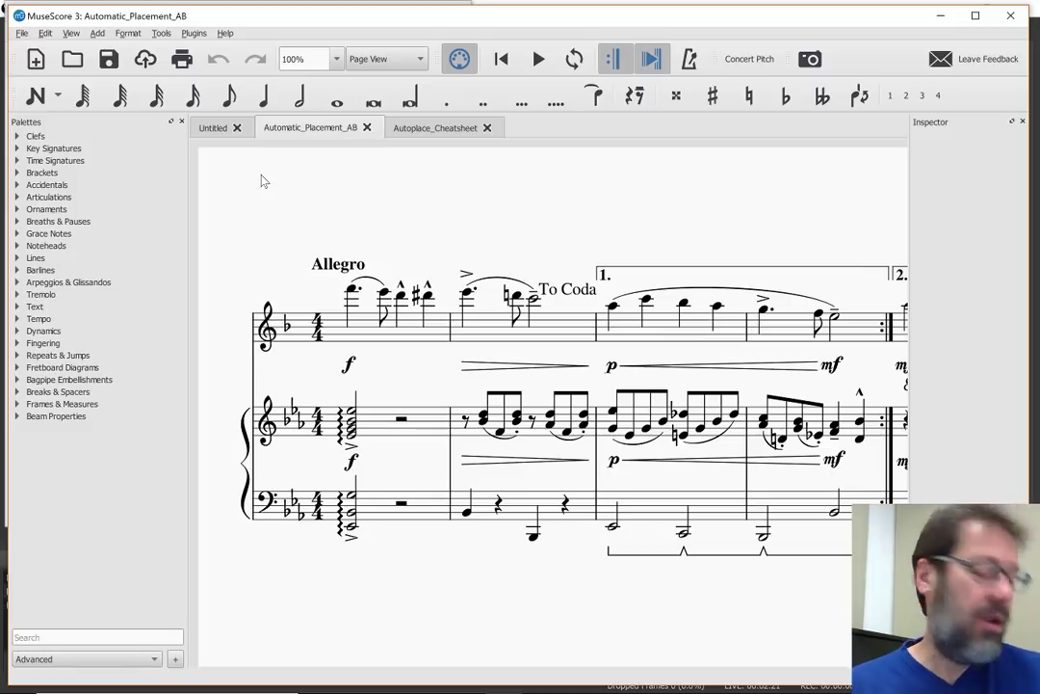
# Switch to Chrome and examine the Scoring Notes article on MuseScore 3, including its scores without and with automatic placement
pyautogui.hotkey('alt', 'Tab')
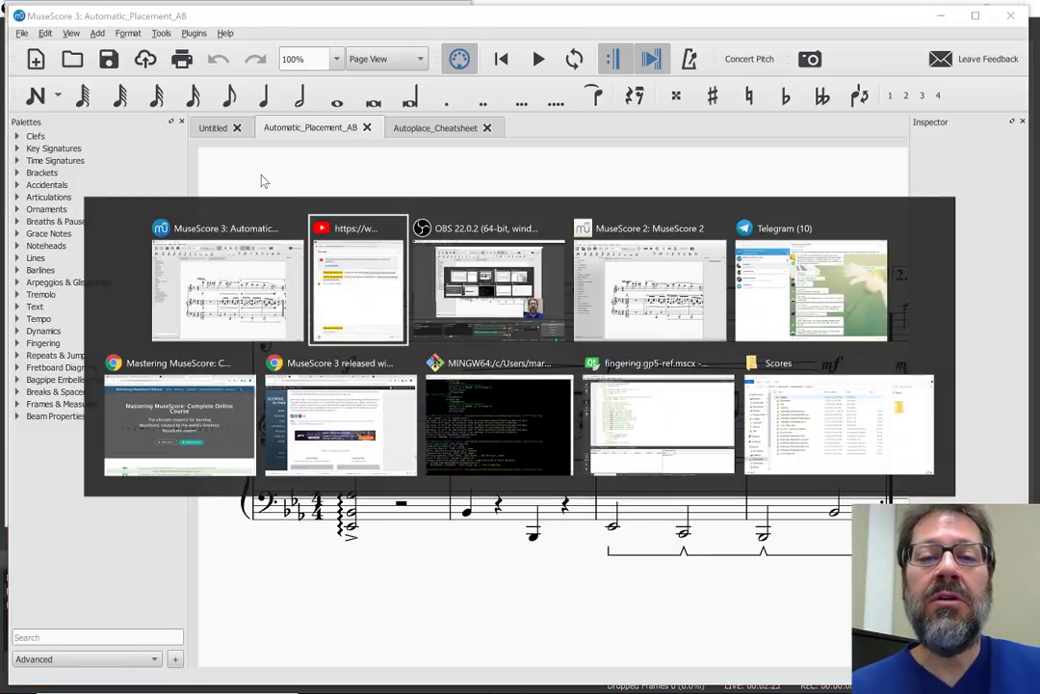
pyautogui.press('Tab')
pyautogui.press('Tab')
pyautogui.press('Tab')
pyautogui.press('Tab')
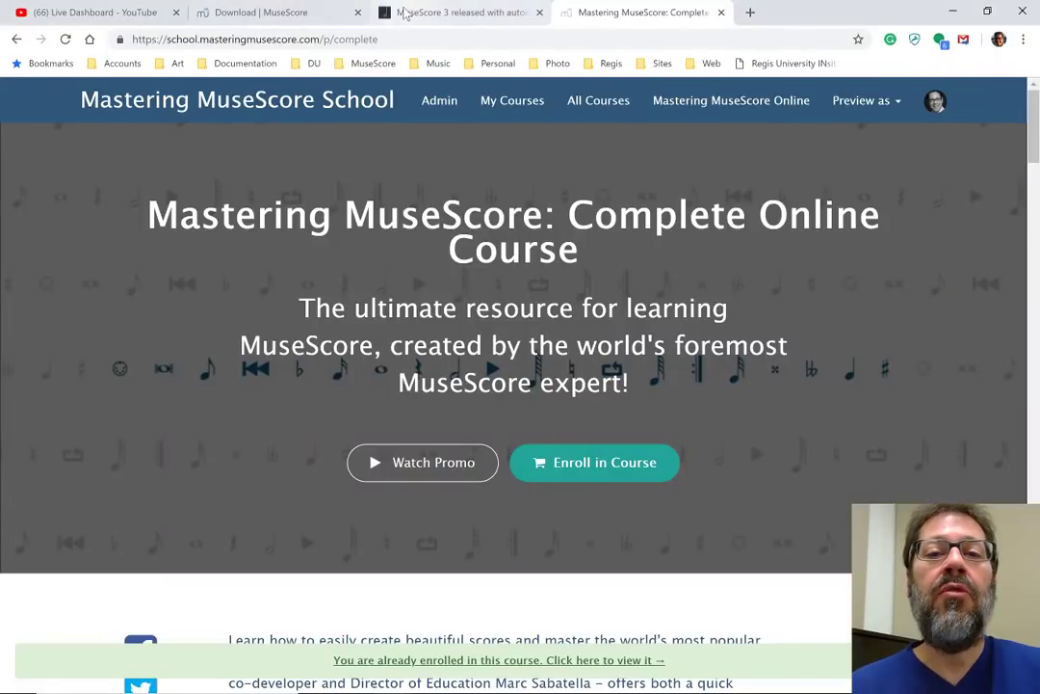
pyautogui.click(404, 12)
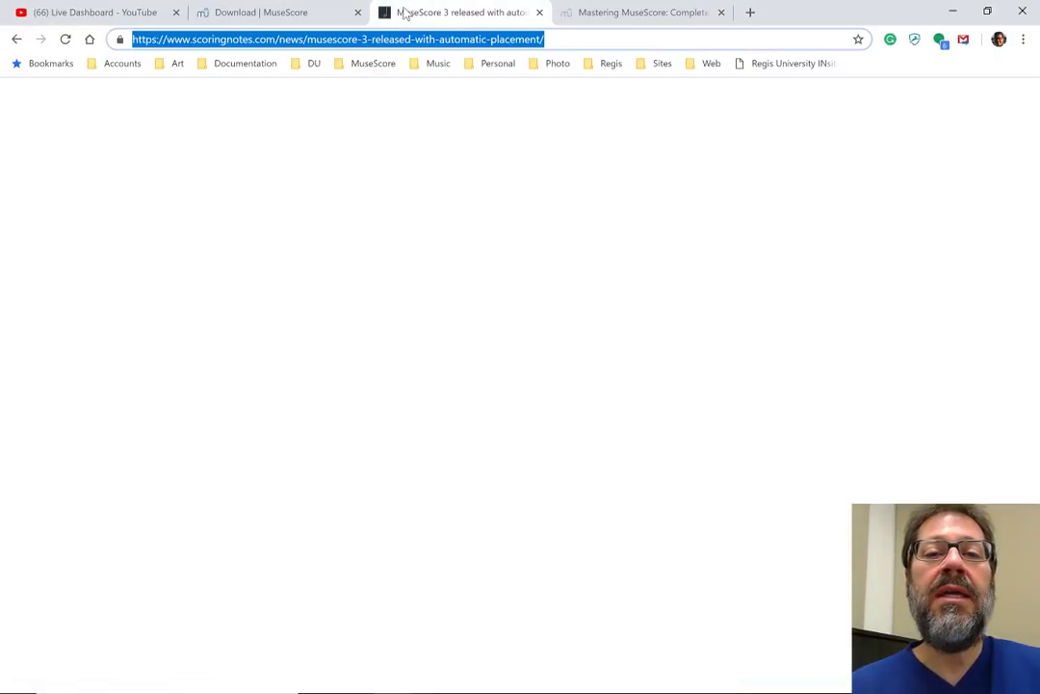
pyautogui.click(549, 39)
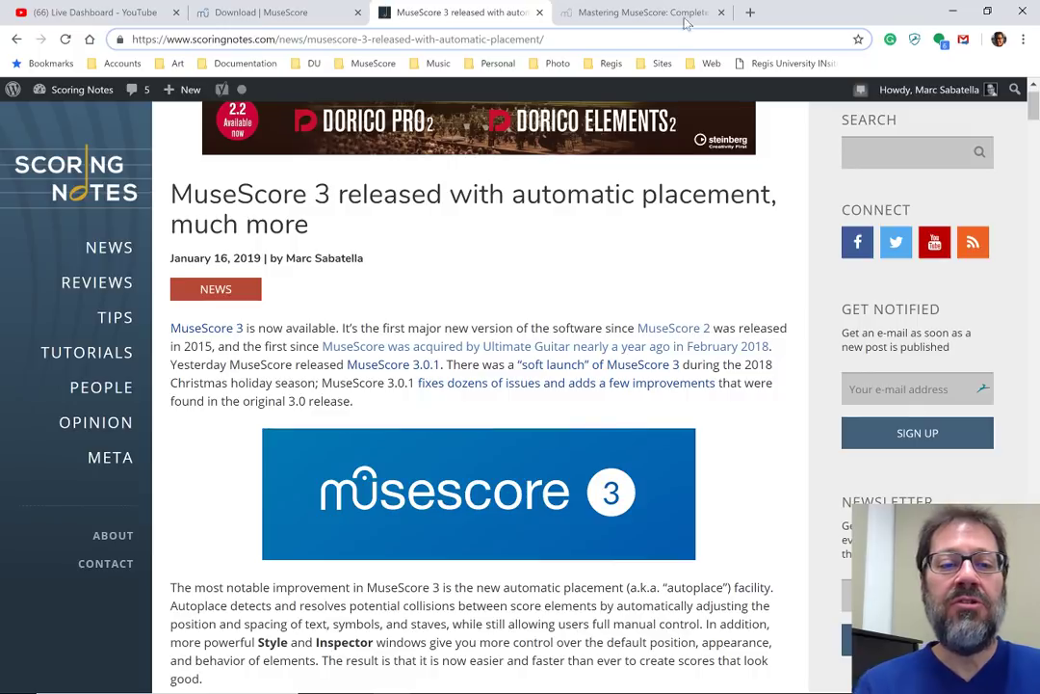
pyautogui.scroll(-3, 535, 275)
pyautogui.scroll(-4, 534, 276)
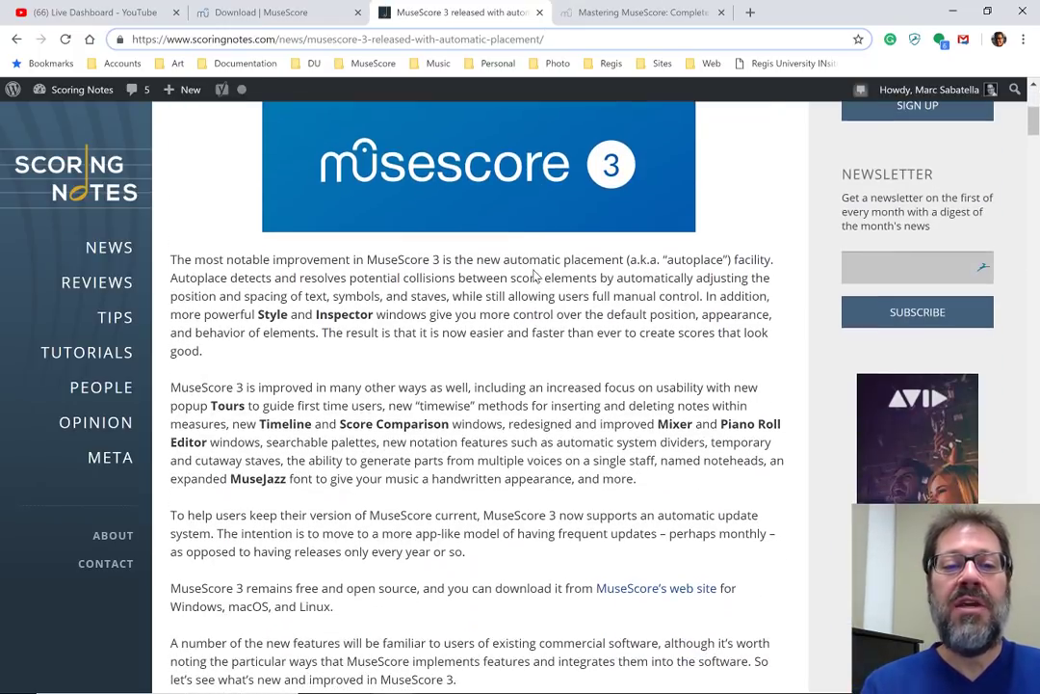
pyautogui.scroll(-3, 537, 277)
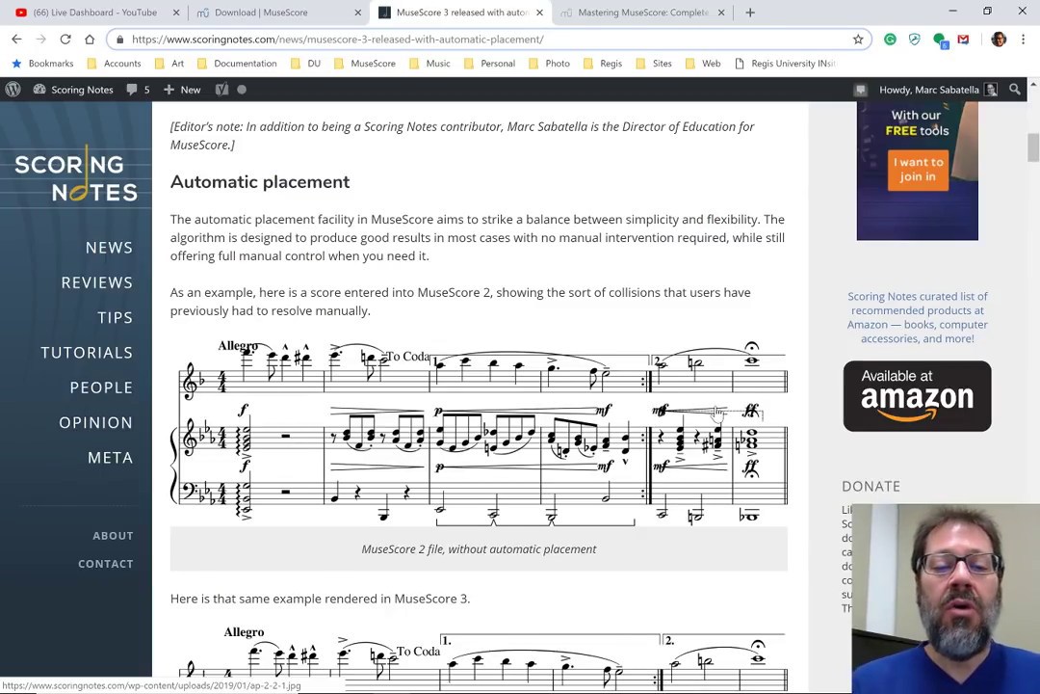
pyautogui.scroll(-3, 719, 411)
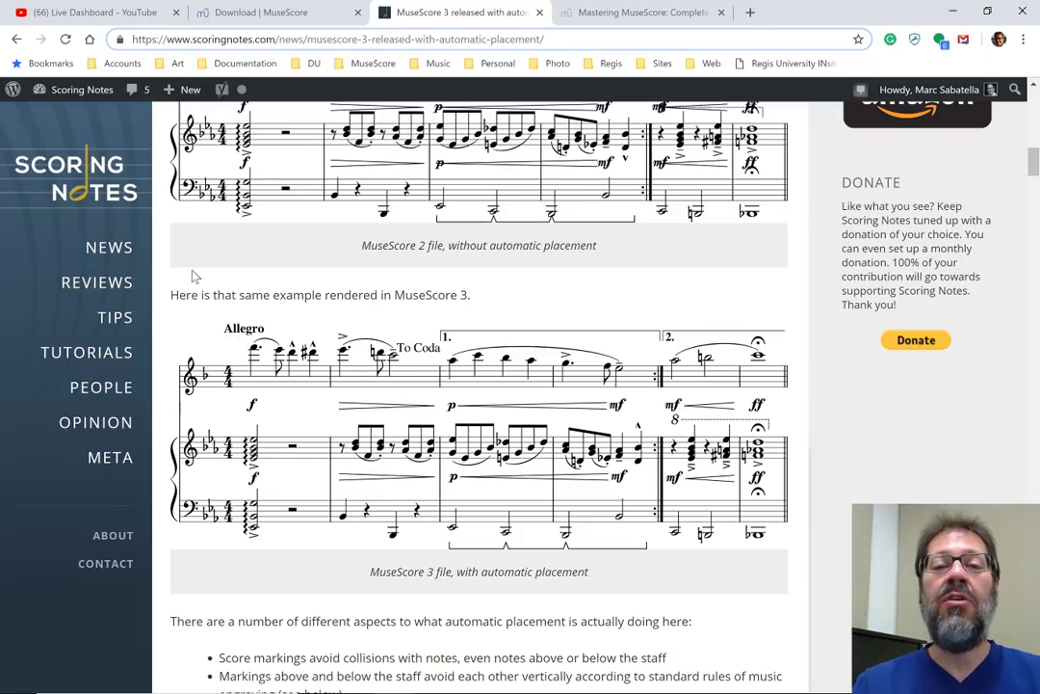
# Switch back to MuseScore 3 and select the Allegro tempo marking in the first measure
pyautogui.hotkey('alt', 'Tab')
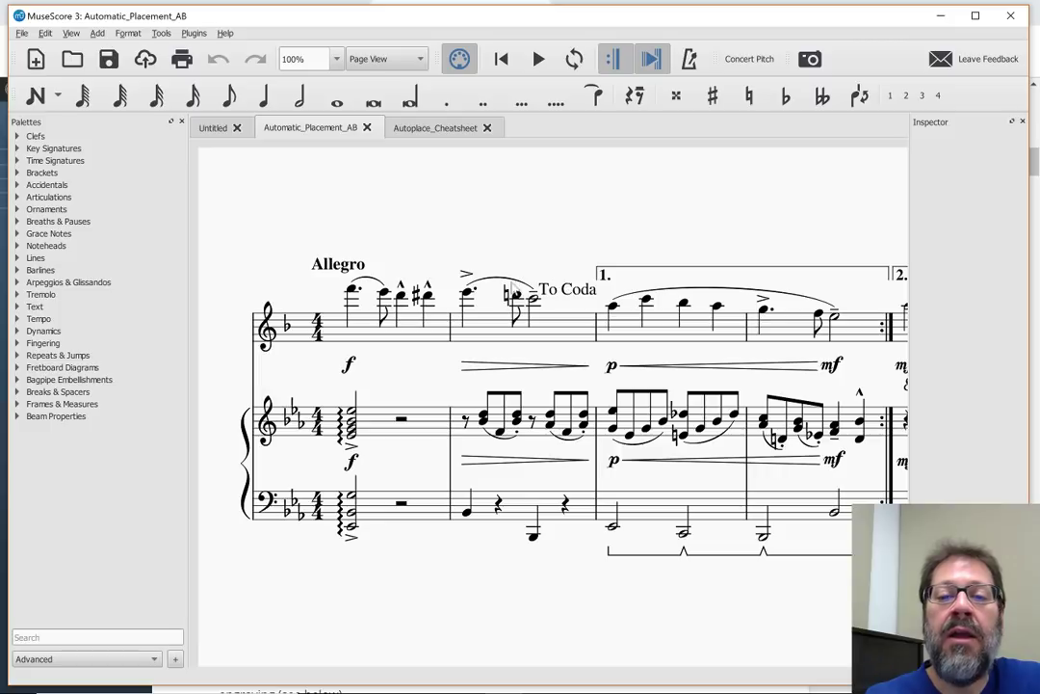
pyautogui.click(333, 273)
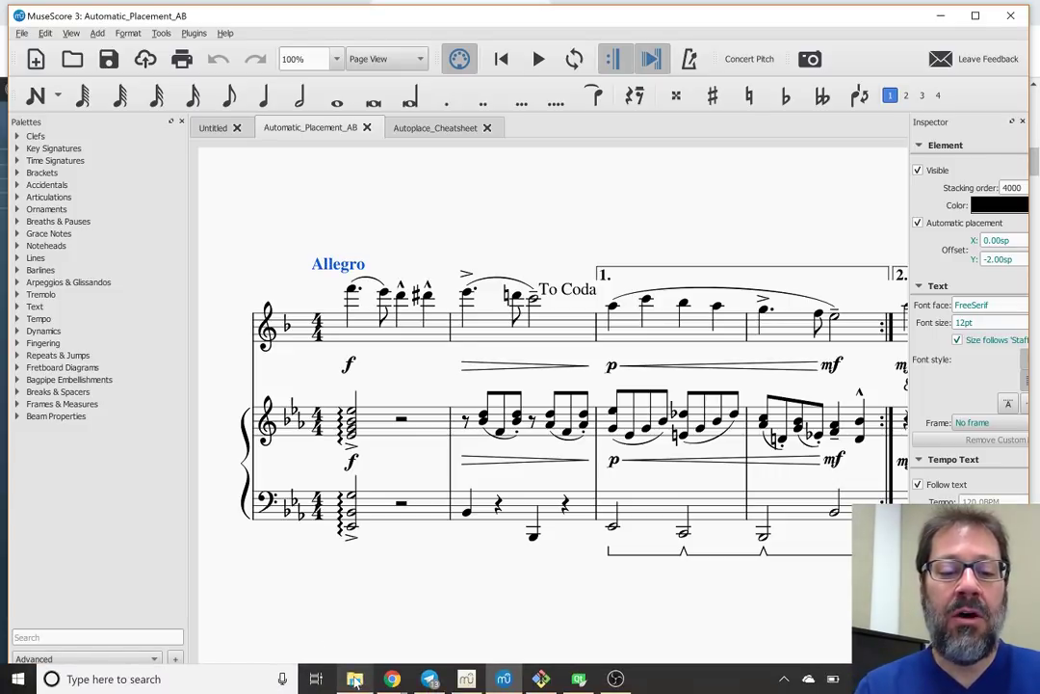
# Launch the script KeypressOSD - Marc.ahk from the Apps folder in Documents, and minimize File Explorer
pyautogui.click(354, 678)
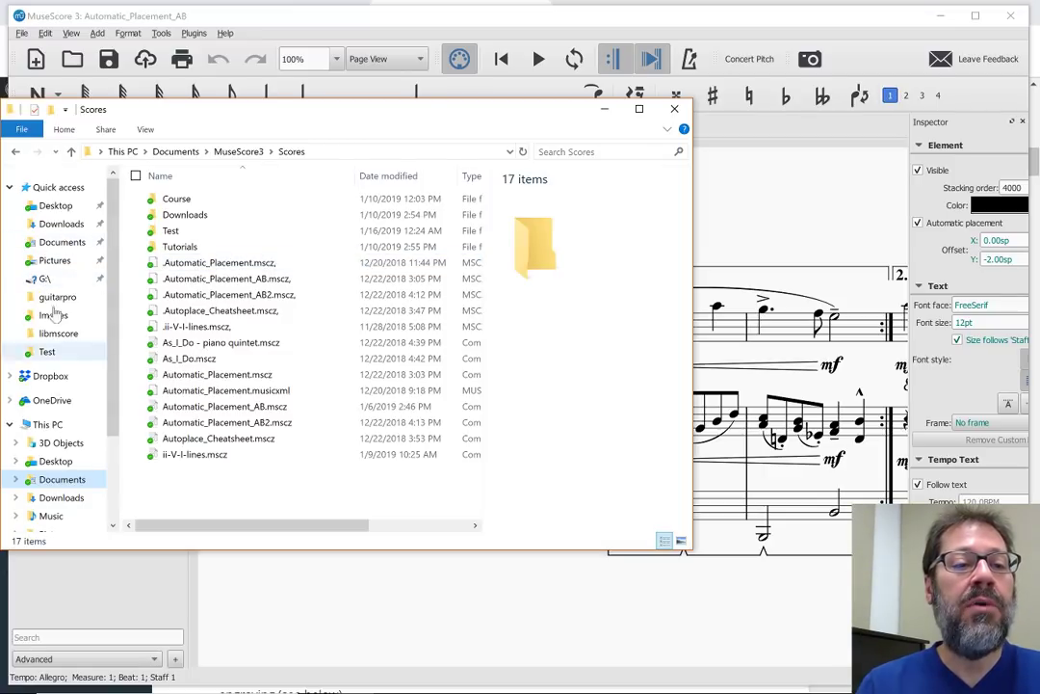
pyautogui.click(56, 243)
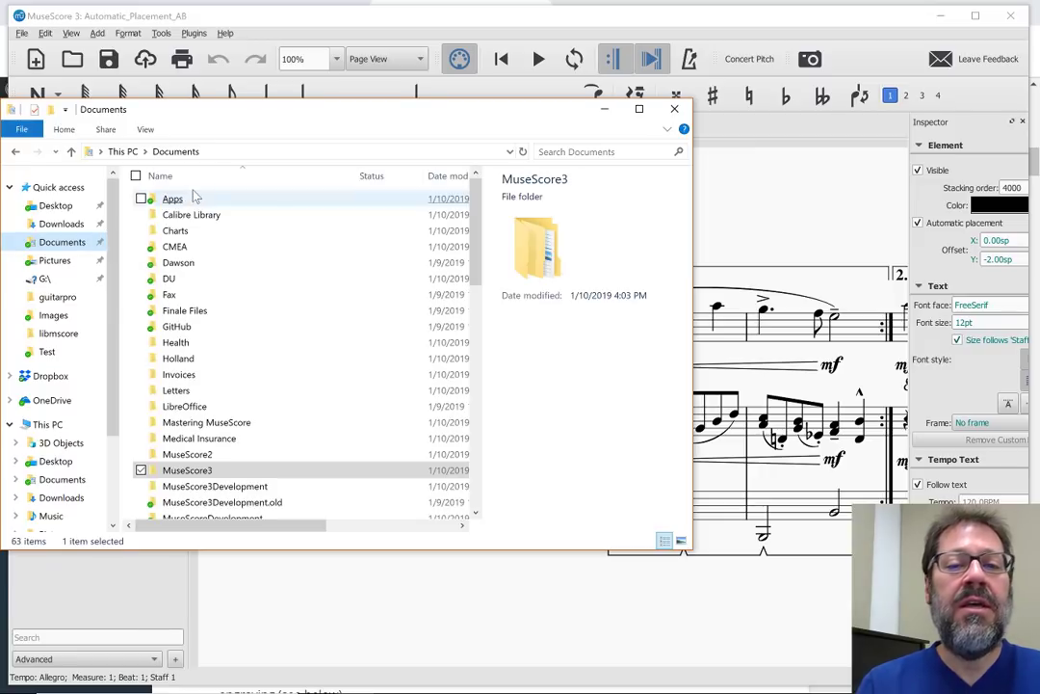
pyautogui.click(172, 199)
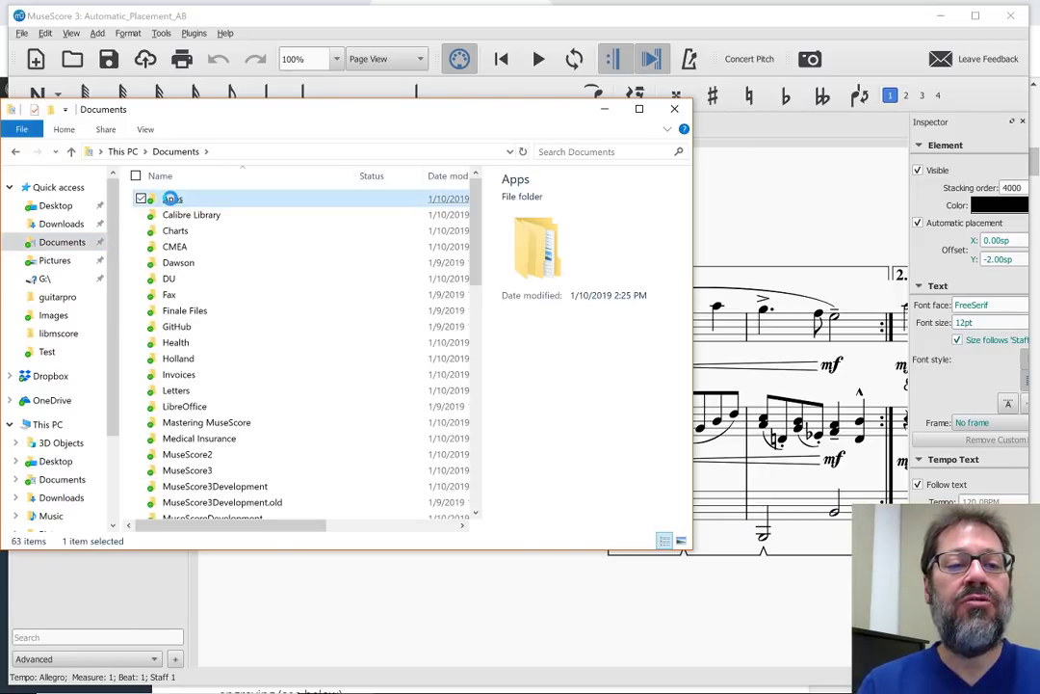
pyautogui.doubleClick(171, 199)
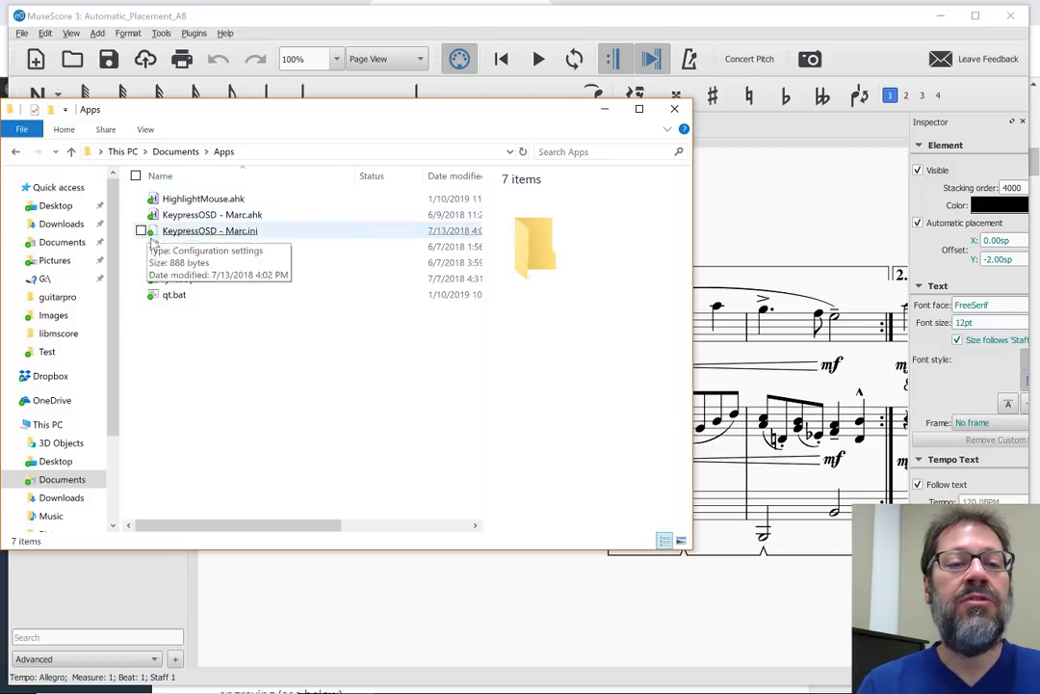
pyautogui.click(191, 216)
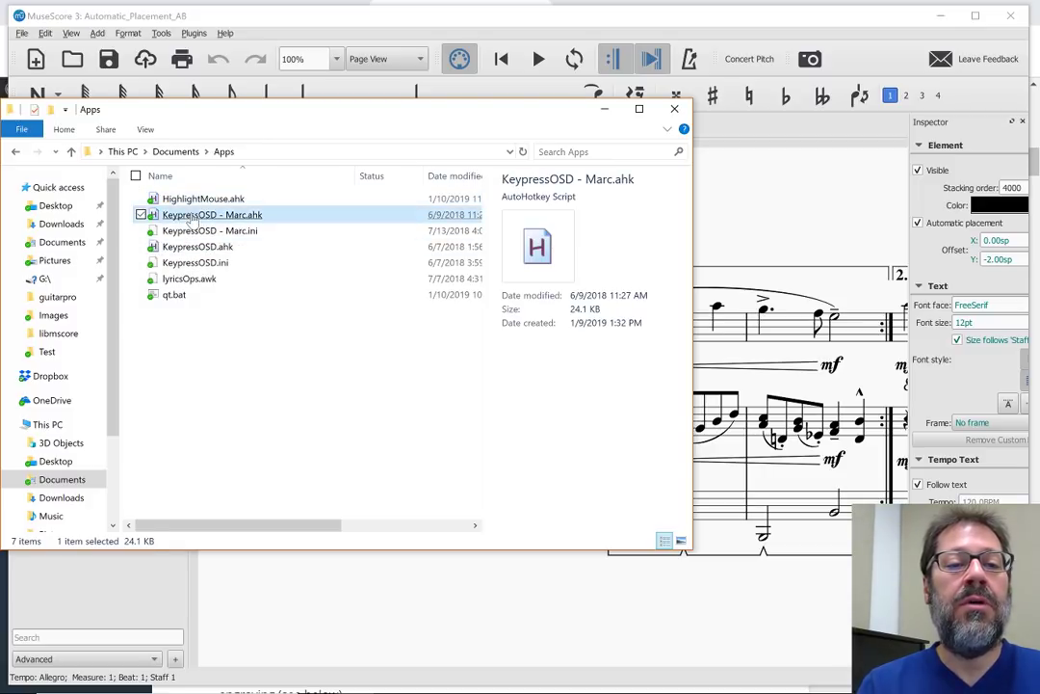
pyautogui.click(604, 110)
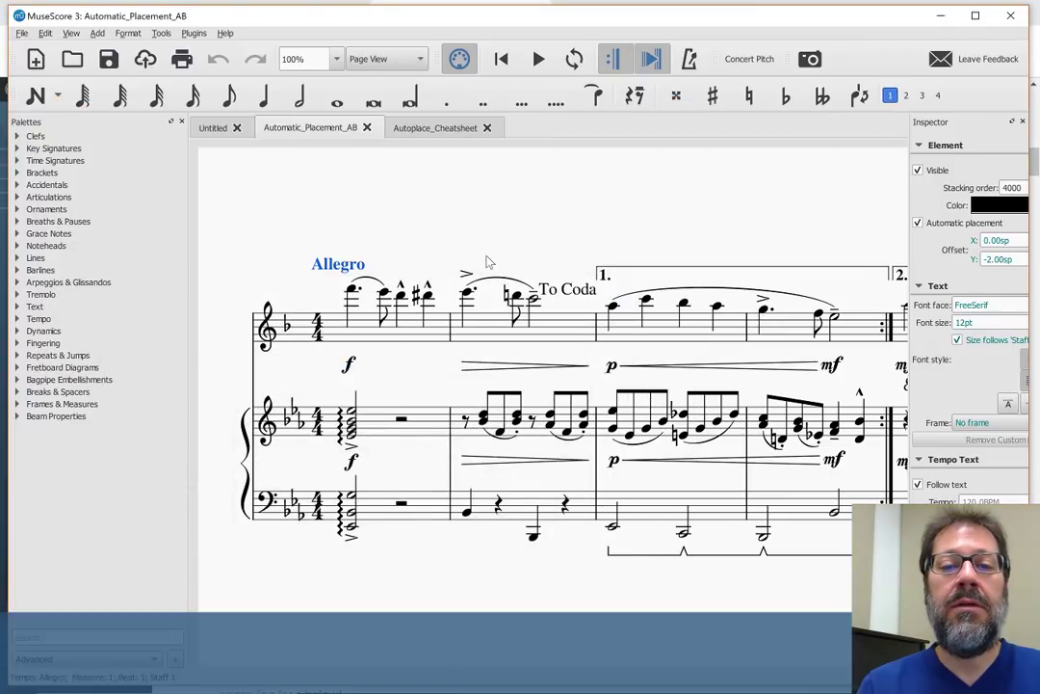
# Nudge the Allegro tempo marking left to a horizontal offset of -3.30sp, keeping automatic placement on
pyautogui.click(487, 262)
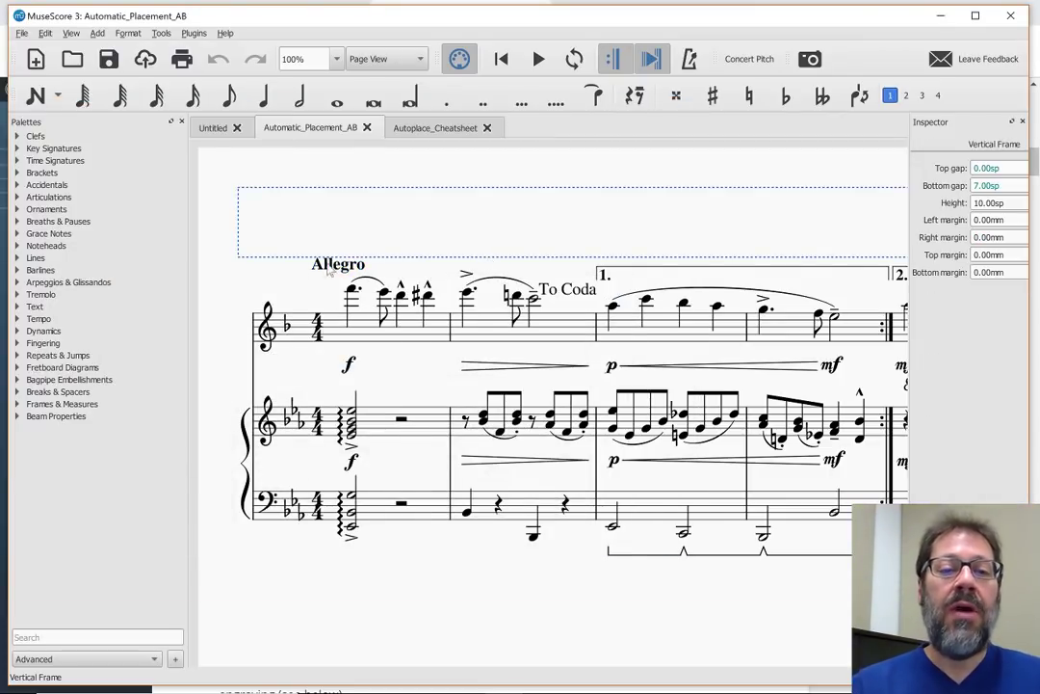
pyautogui.click(322, 267)
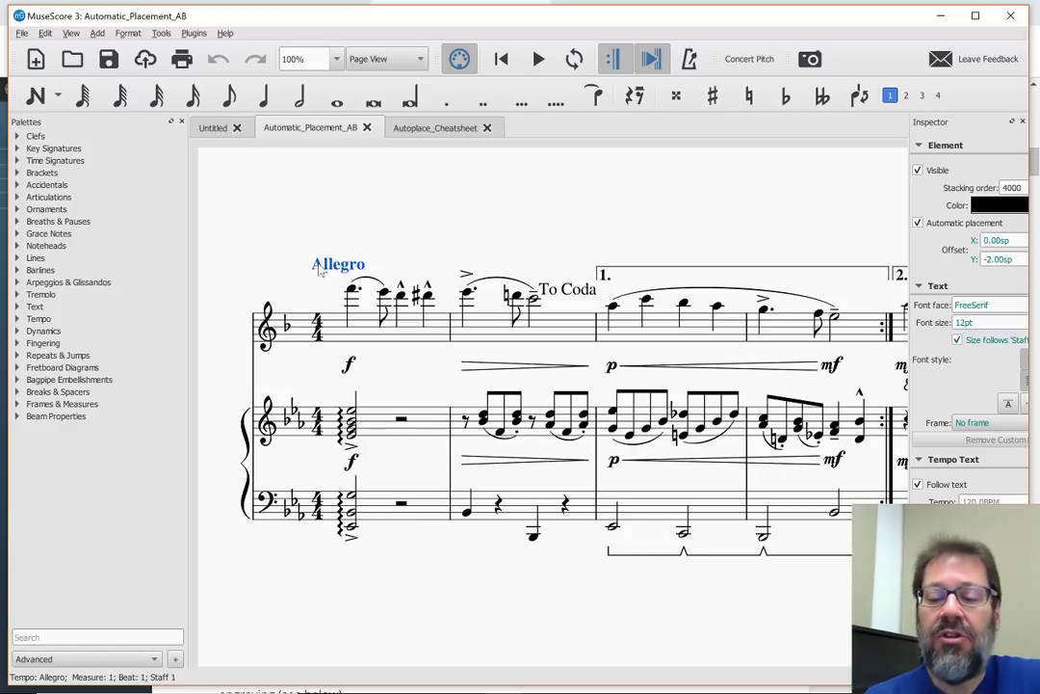
pyautogui.press('Left')
pyautogui.press('Left')
pyautogui.press('Left')
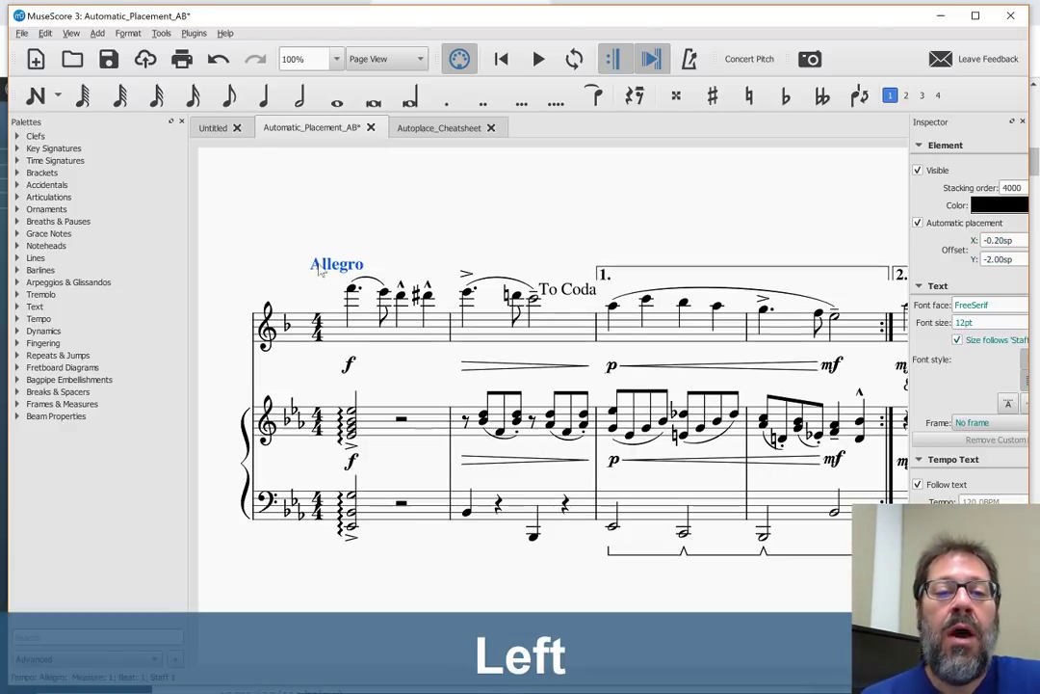
pyautogui.press('Left')
pyautogui.press('Left')
pyautogui.press('Left')
pyautogui.press('Left')
pyautogui.press('Left')
pyautogui.press('Left')
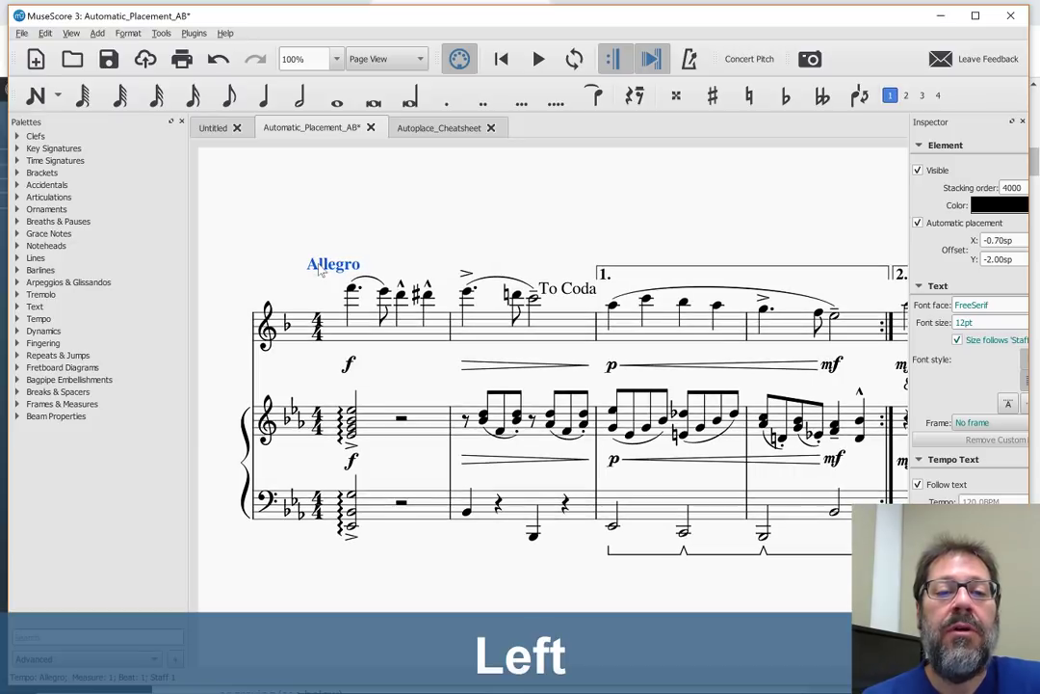
pyautogui.press('Left')
pyautogui.press('Left')
pyautogui.press('Left')
pyautogui.press('Left')
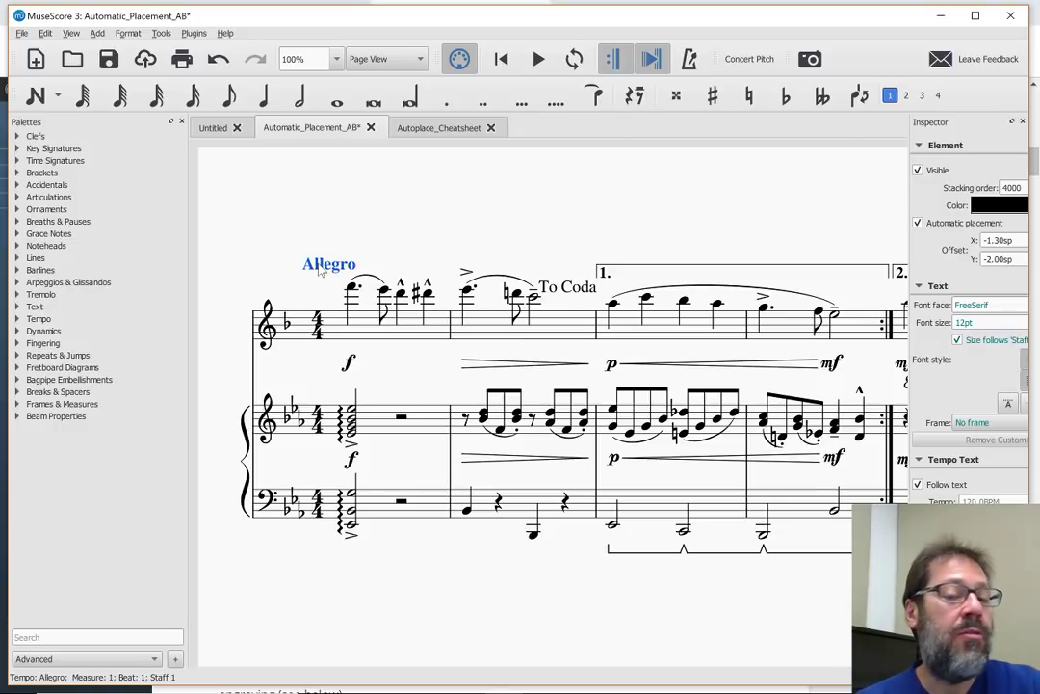
pyautogui.hotkey('ctrl', 'Left')
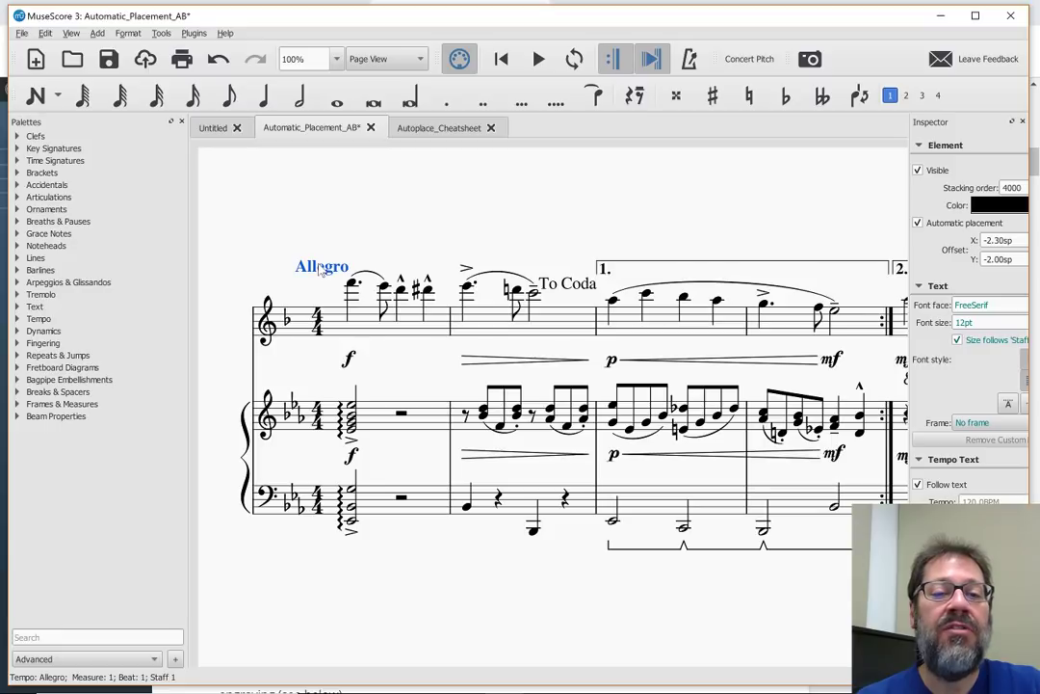
pyautogui.hotkey('ctrl', 'Left')
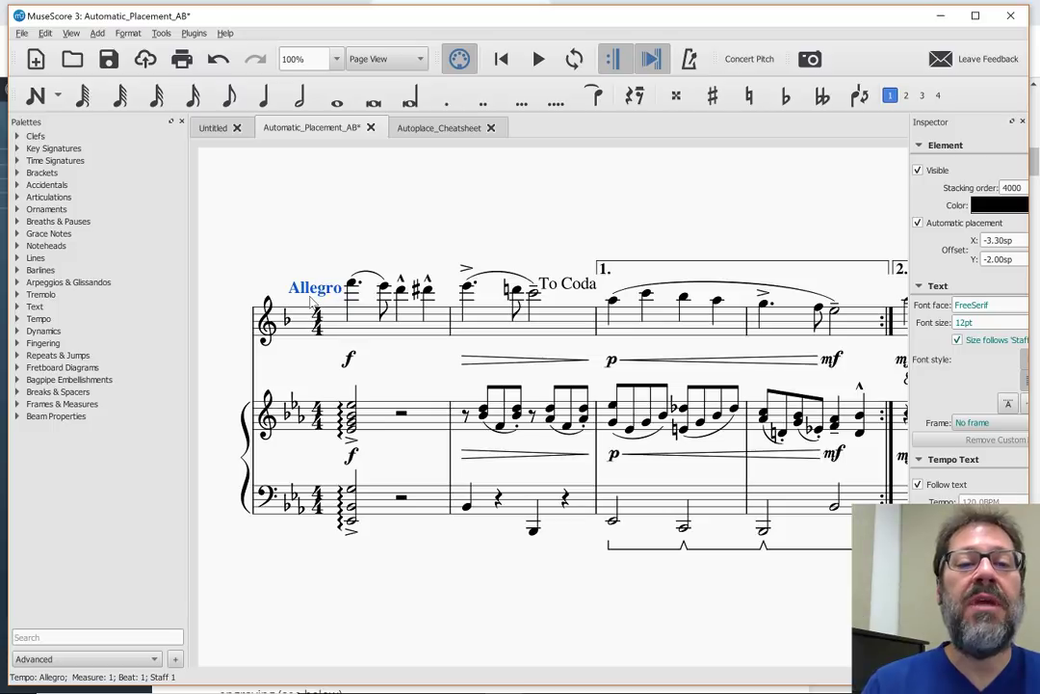
# Raise the To Coda marking in measure 2 to a vertical offset of -4.80sp
pyautogui.click(554, 288)
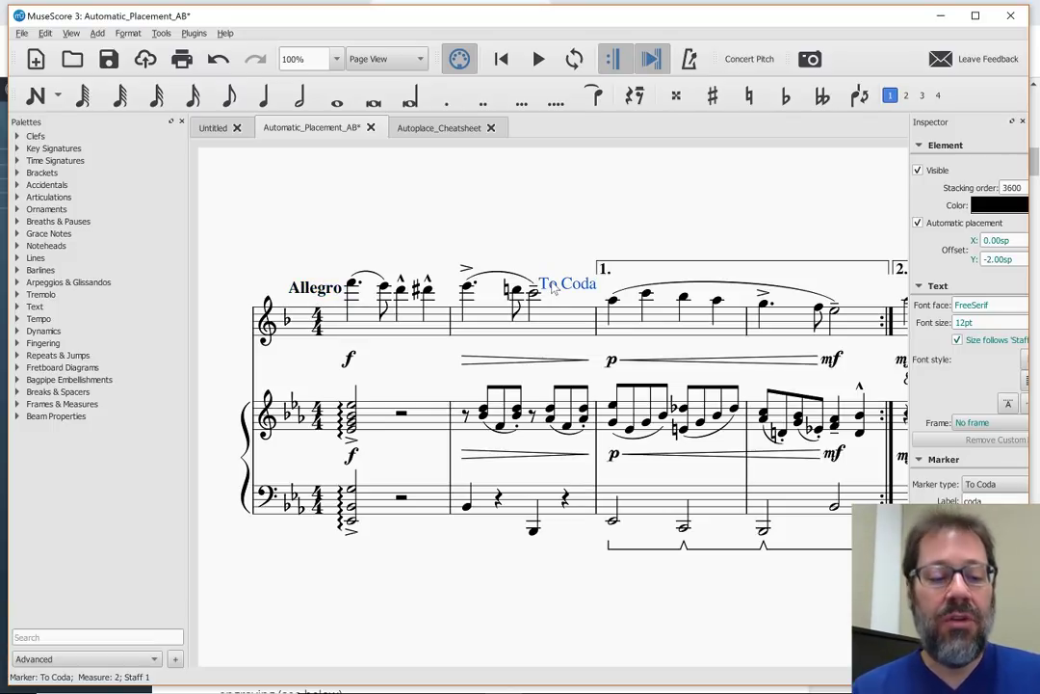
pyautogui.press('Up')
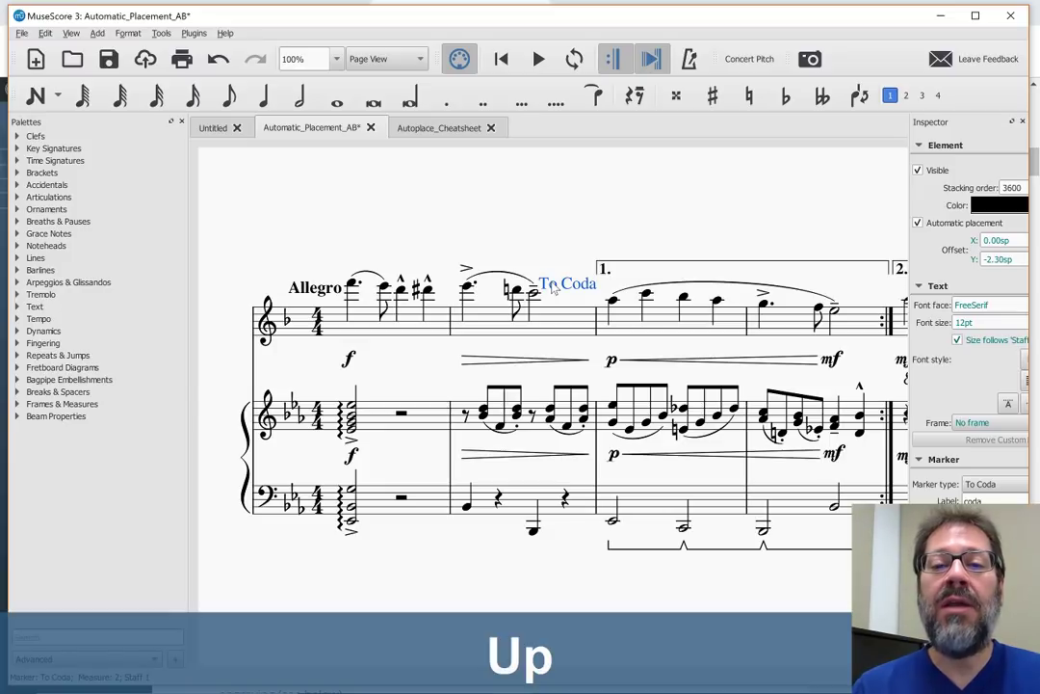
pyautogui.press('Up')
pyautogui.press('Up')
pyautogui.press('Up')
pyautogui.press('Up')
pyautogui.press('Up')
pyautogui.press('Up')
pyautogui.press('Up')
pyautogui.press('Up')
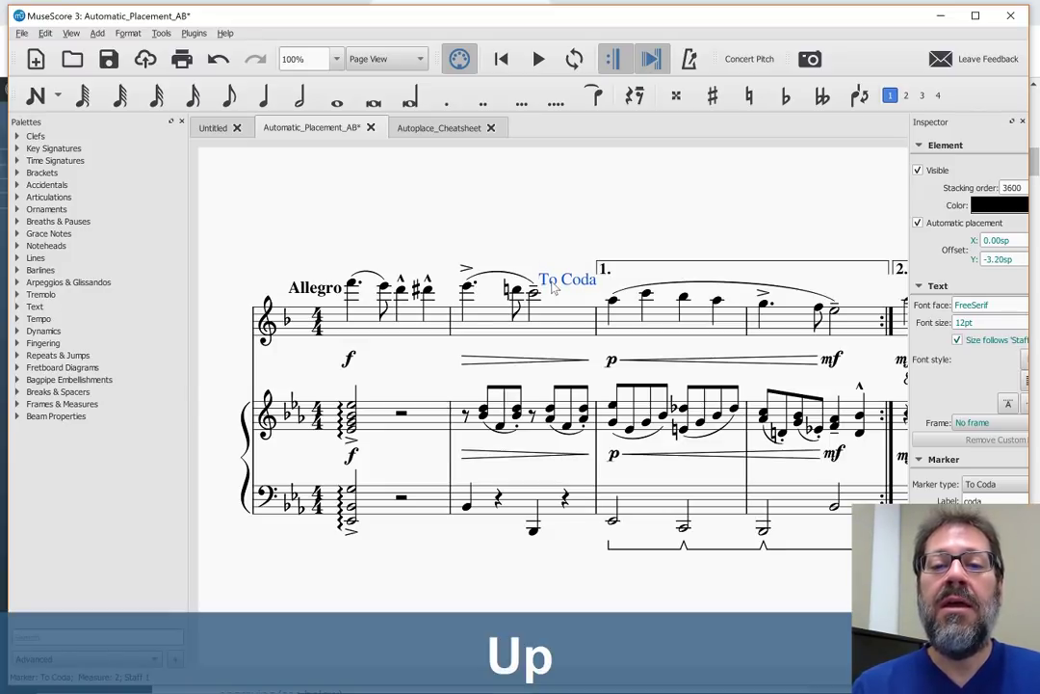
pyautogui.press('Up')
pyautogui.press('Up')
pyautogui.press('Up')
pyautogui.press('Up')
pyautogui.press('Up')
pyautogui.press('Up')
pyautogui.press('Up')
pyautogui.press('Up')
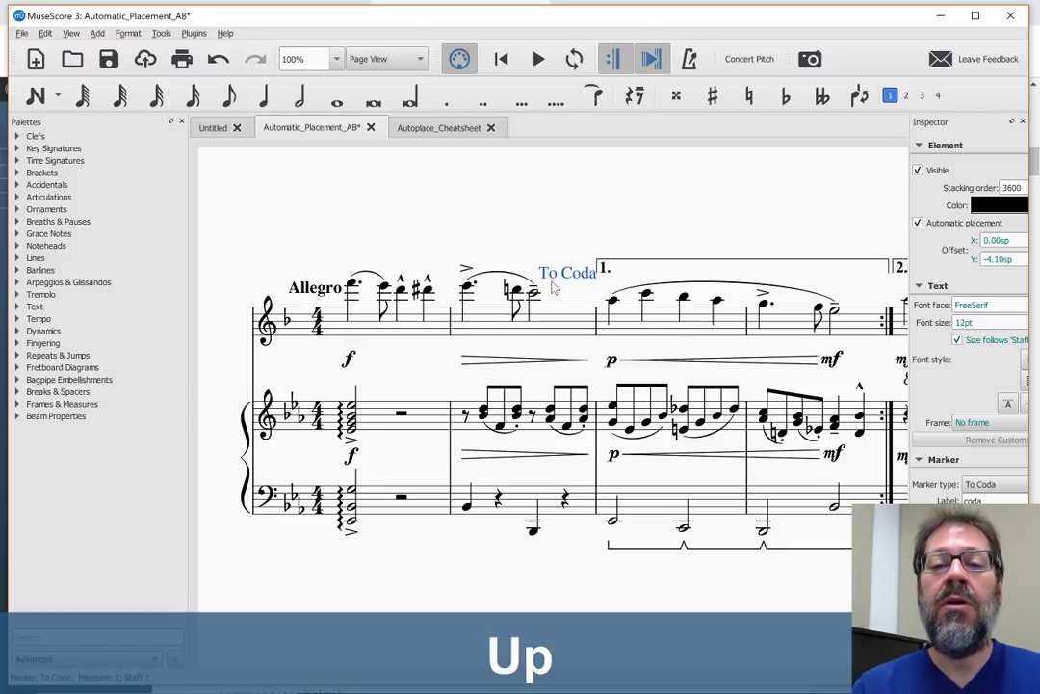
pyautogui.press('Up')
pyautogui.press('Up')
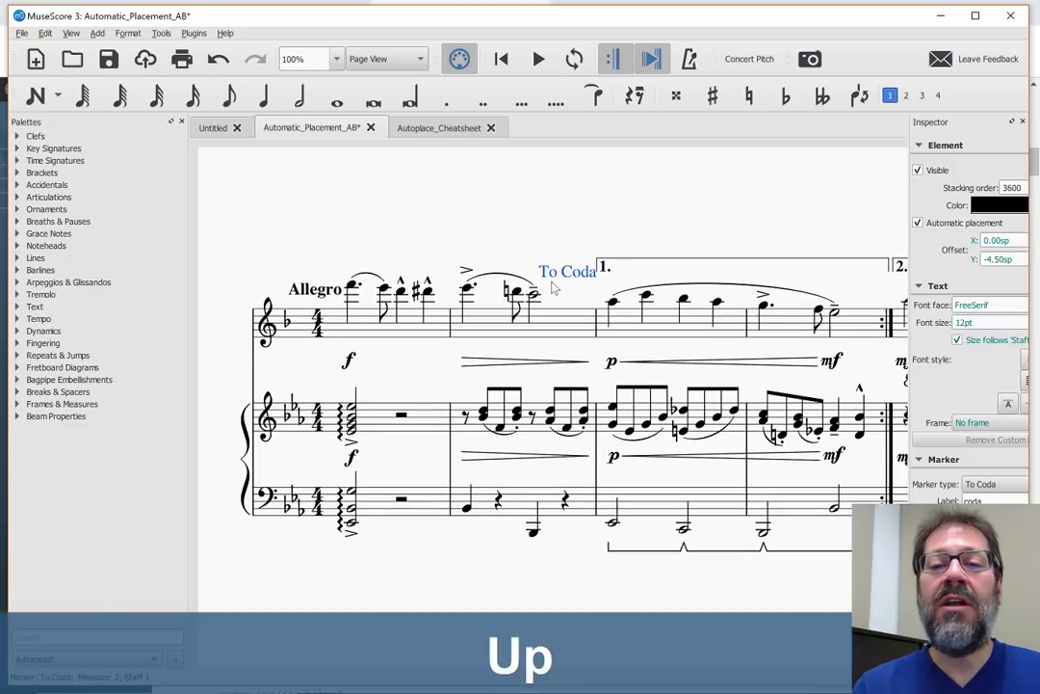
pyautogui.press('Up')
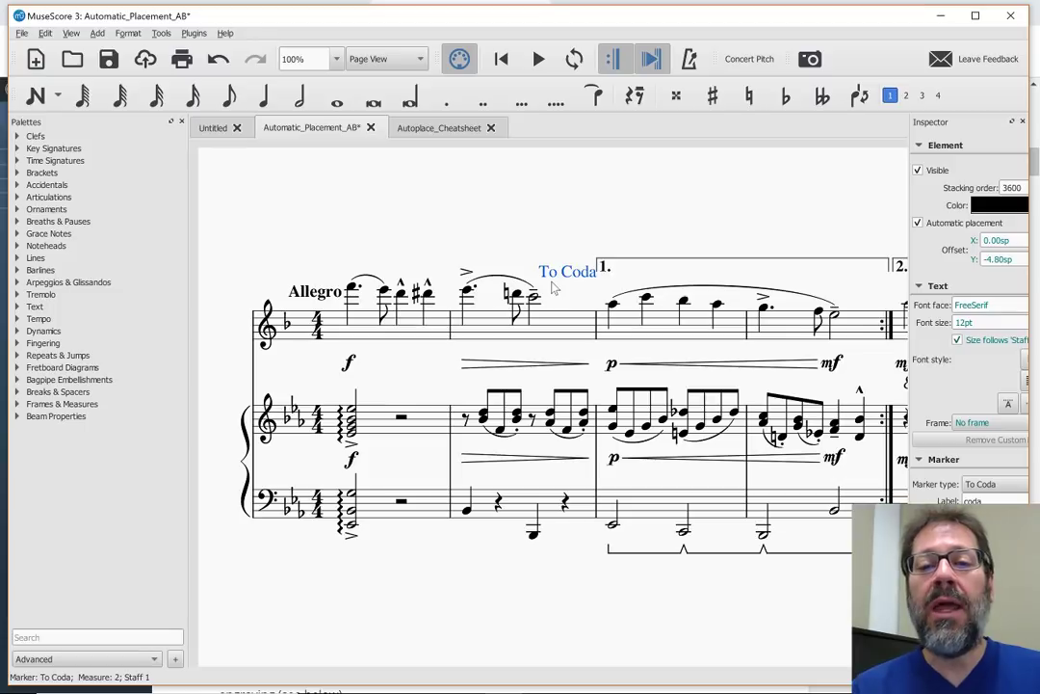
# Nudge the To Coda marking left to a horizontal offset of -0.70sp
pyautogui.press('Left')
pyautogui.press('Left')
pyautogui.press('Left')
pyautogui.press('Left')
pyautogui.press('Left')
pyautogui.press('Left')
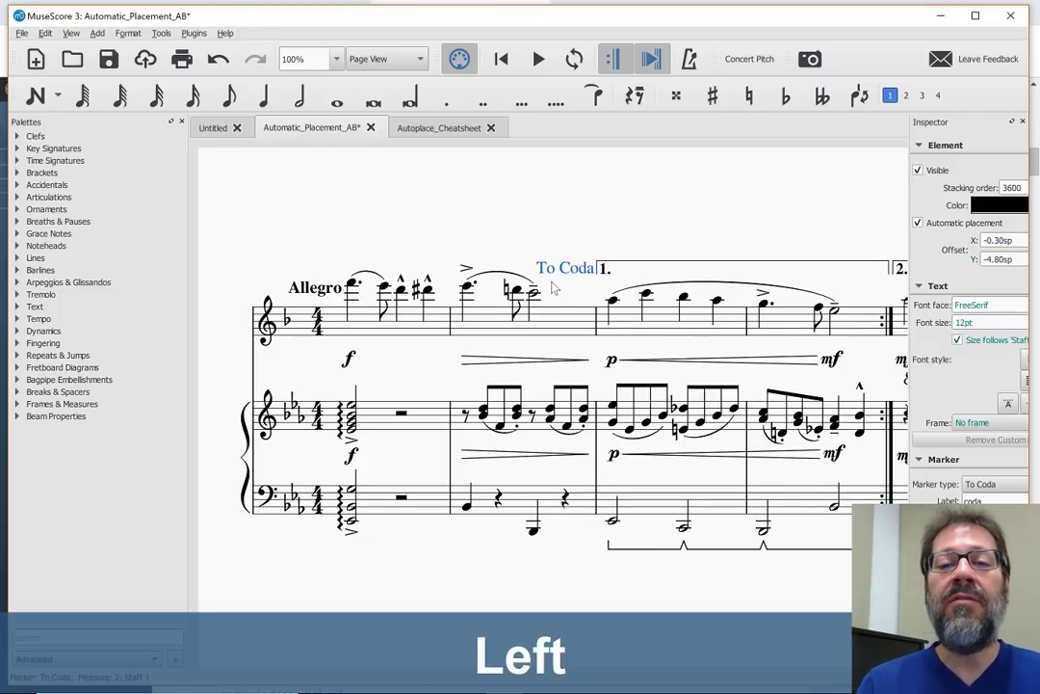
pyautogui.press('Left')
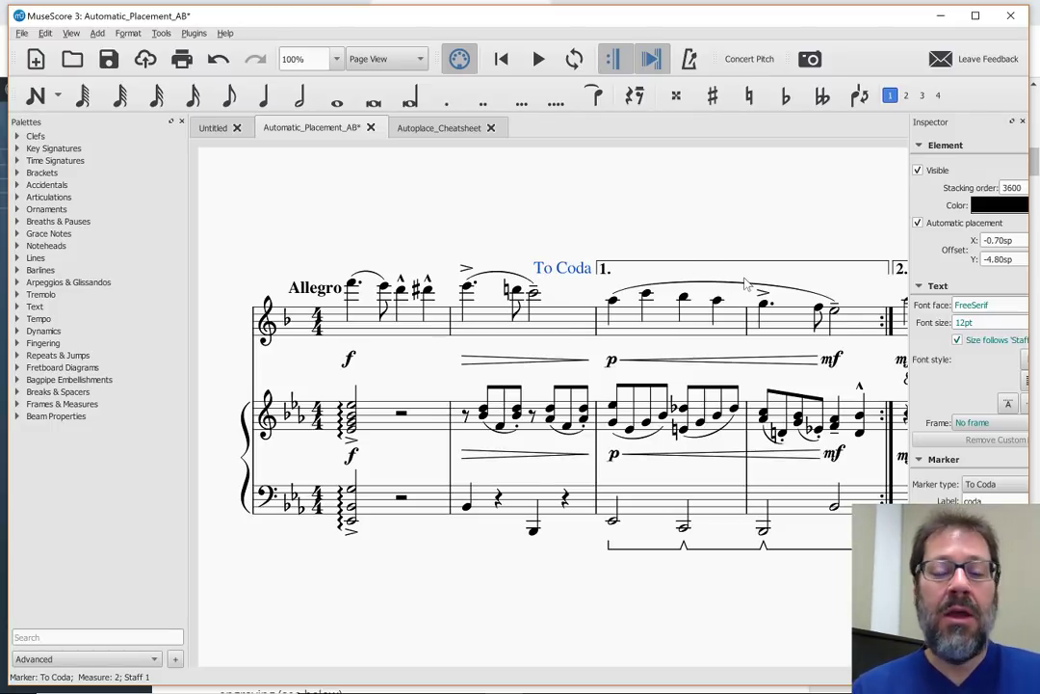
# Move the To Coda marking freehand down and left, to an offset of about -1.02sp horizontally and -4.05sp vertically
pyautogui.hscroll(3, 745, 281)
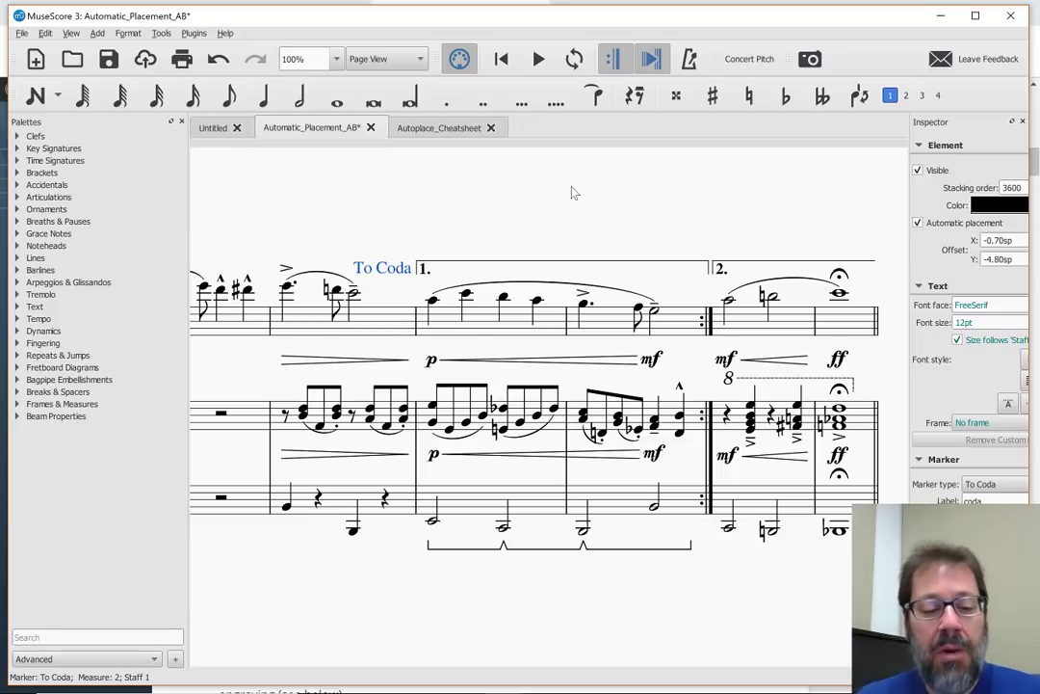
pyautogui.hscroll(-5, 571, 193)
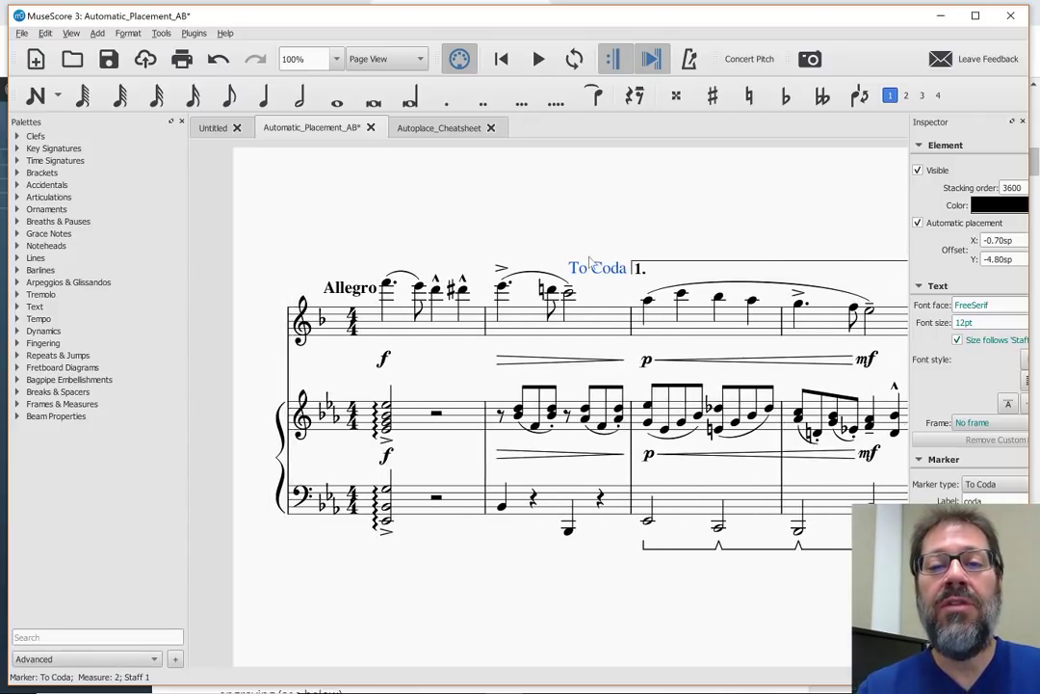
pyautogui.click(592, 268)
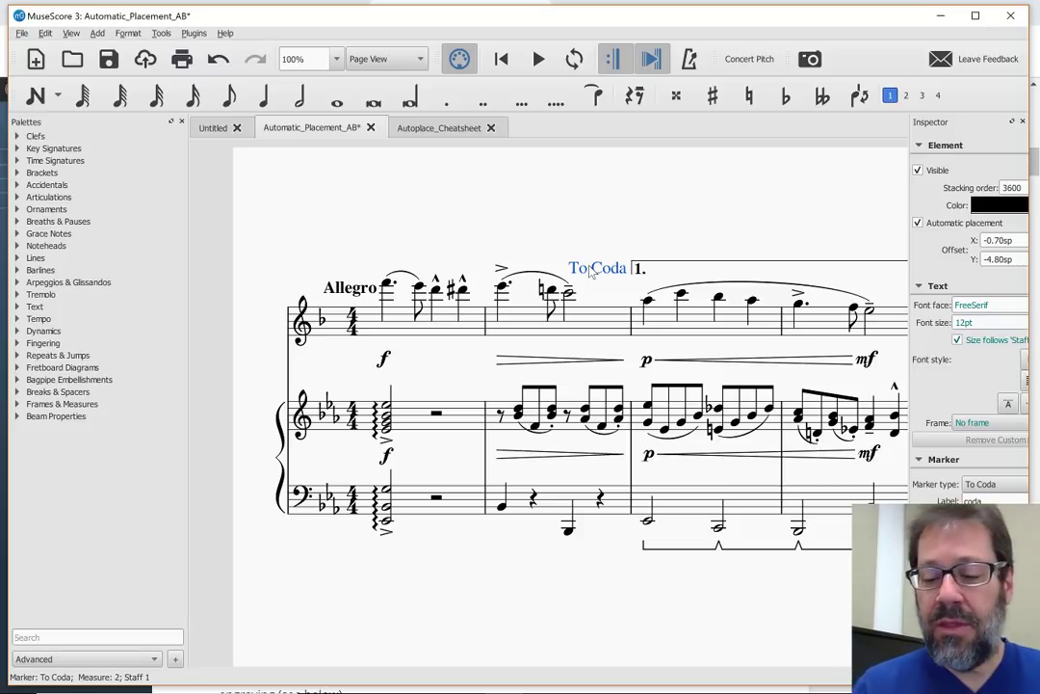
pyautogui.moveTo(591, 272)
pyautogui.mouseDown()
pyautogui.moveTo(587, 262)
pyautogui.moveTo(585, 271)
pyautogui.moveTo(608, 275)
pyautogui.moveTo(590, 273)
pyautogui.moveTo(597, 278)
pyautogui.moveTo(576, 290)
pyautogui.moveTo(613, 312)
pyautogui.moveTo(575, 291)
pyautogui.mouseUp()
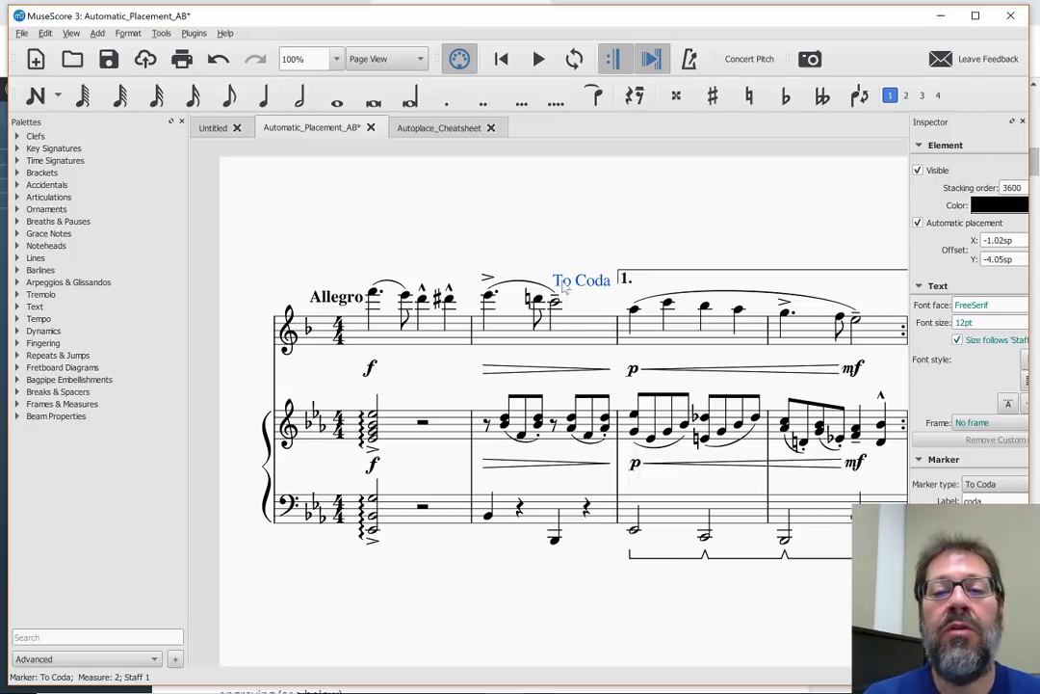
pyautogui.click(573, 286)
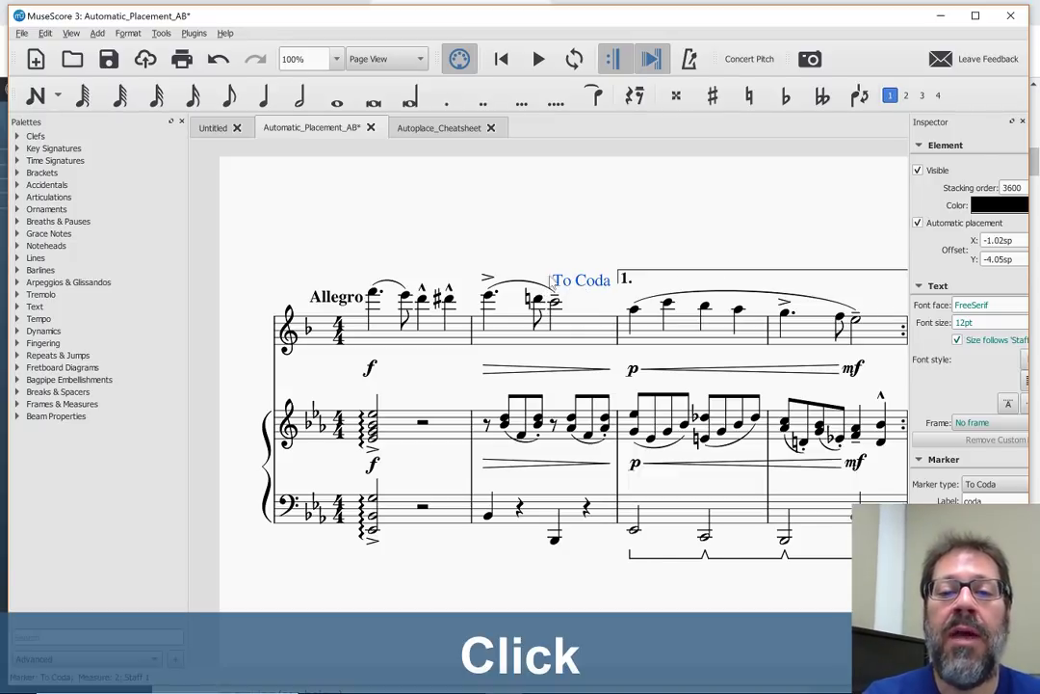
# Move the To Coda marking freehand with automatic placement turned off, to an offset of about -4.47sp horizontally and -3.94sp vertically
pyautogui.moveTo(573, 282)
pyautogui.mouseDown()
pyautogui.moveTo(552, 278)
pyautogui.moveTo(552, 292)
pyautogui.mouseUp()
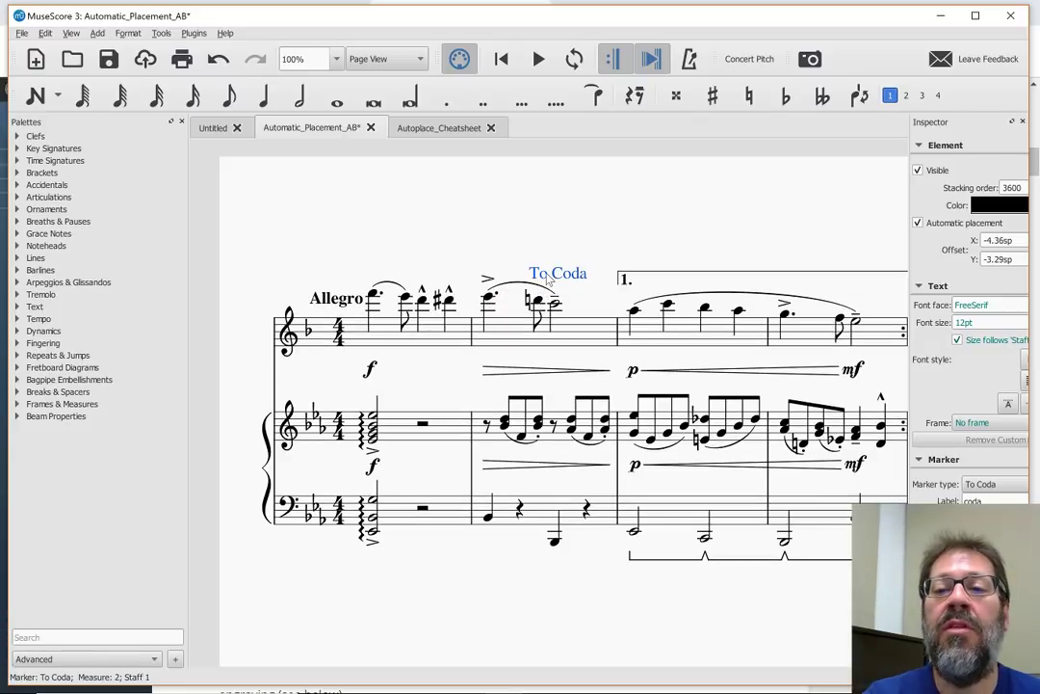
pyautogui.click(919, 225)
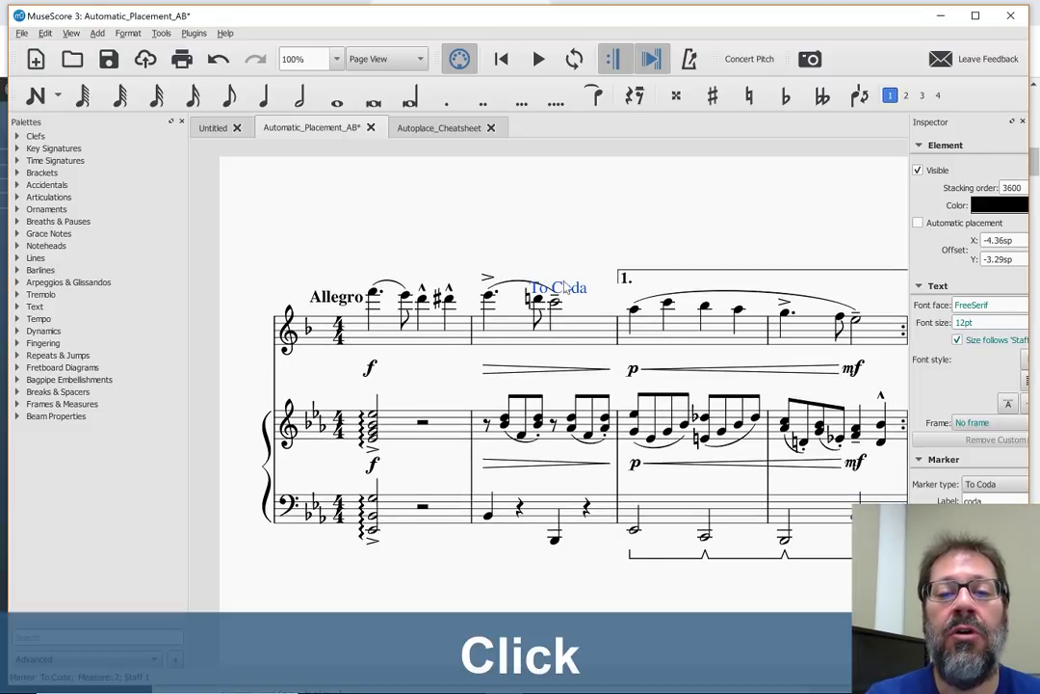
pyautogui.moveTo(567, 294); pyautogui.dragTo(563, 287)
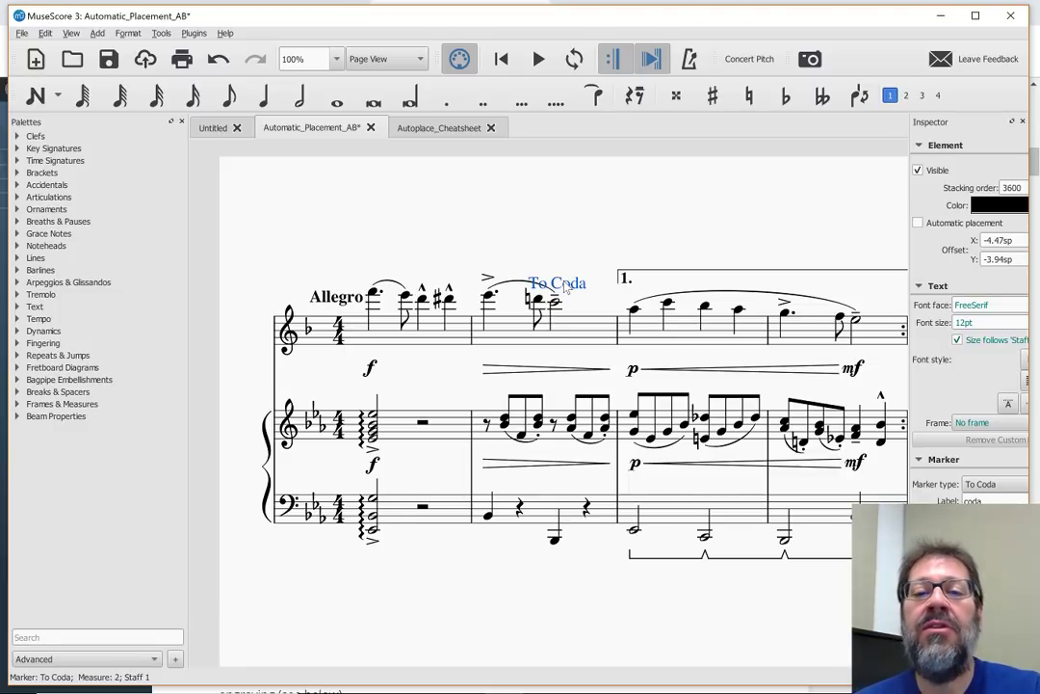
# View the Autoplace_Cheatsheet score, and look at the Automatic_Placement_AB score in MuseScore 2 for comparison before returning to MuseScore 3
pyautogui.click(433, 129)
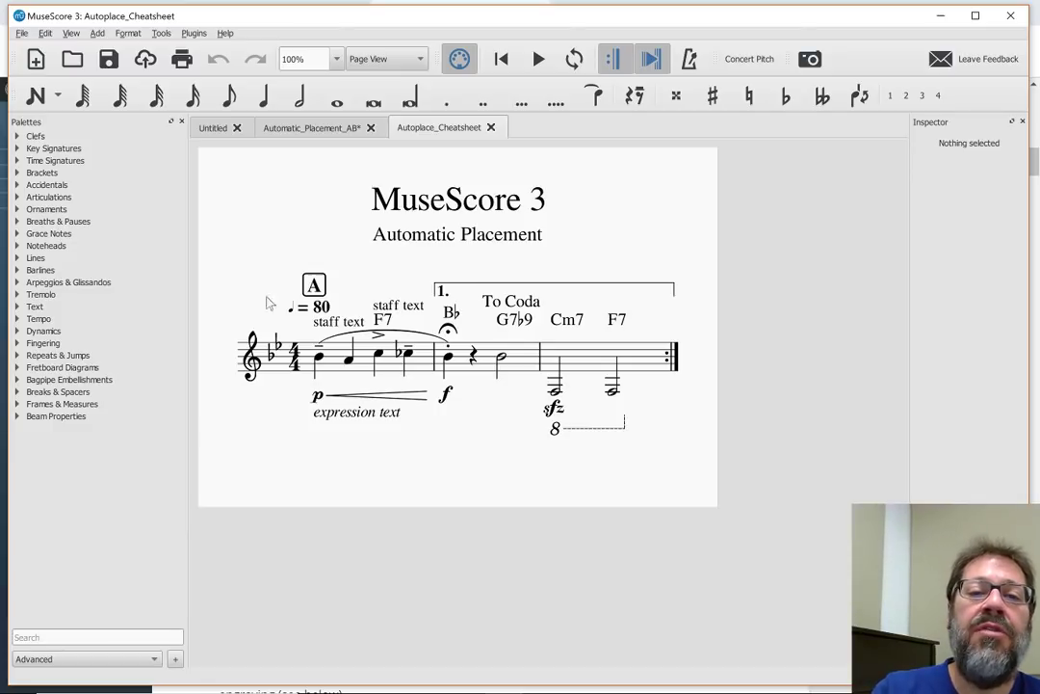
pyautogui.click(274, 132)
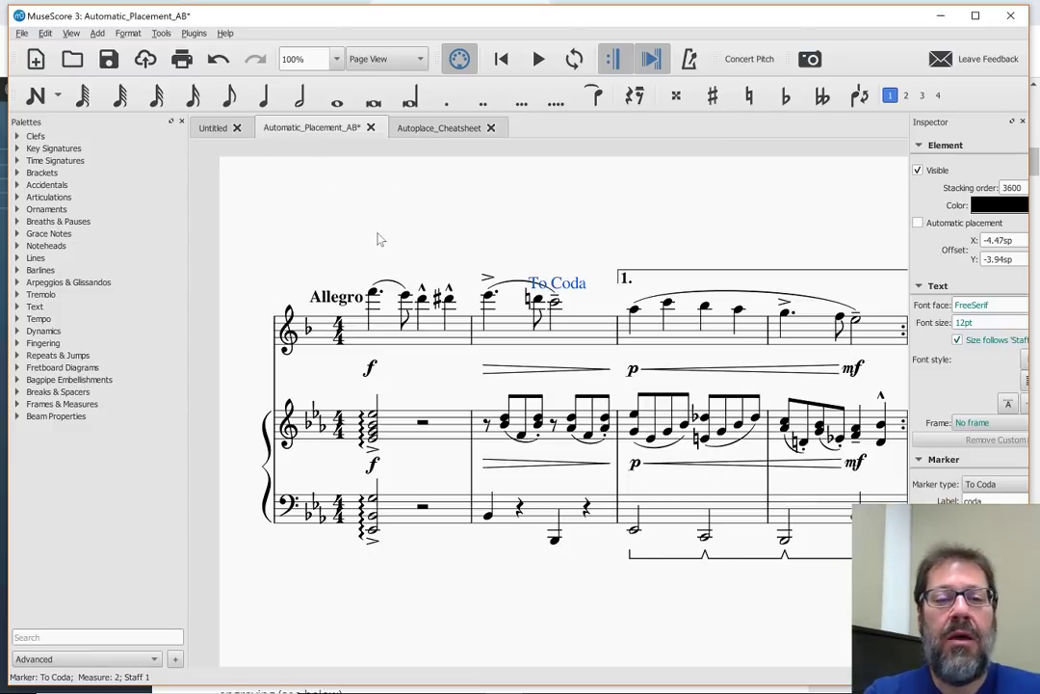
pyautogui.hotkey('alt', 'Tab')
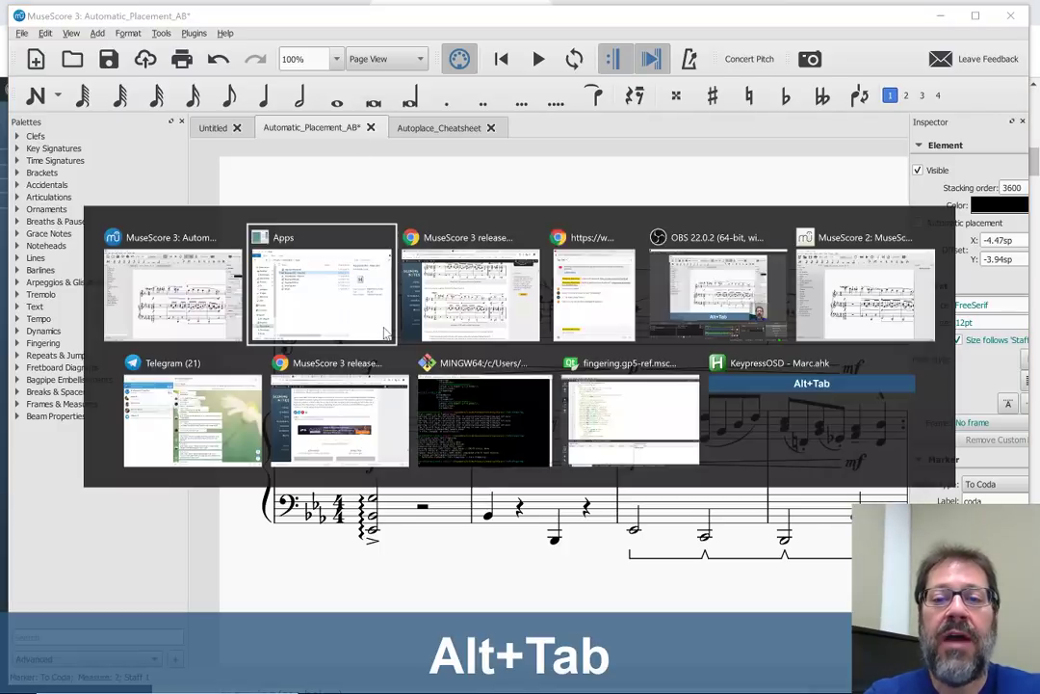
pyautogui.hotkey('alt', 'Tab')
pyautogui.hotkey('alt', 'Tab')
pyautogui.hotkey('alt', 'Tab')
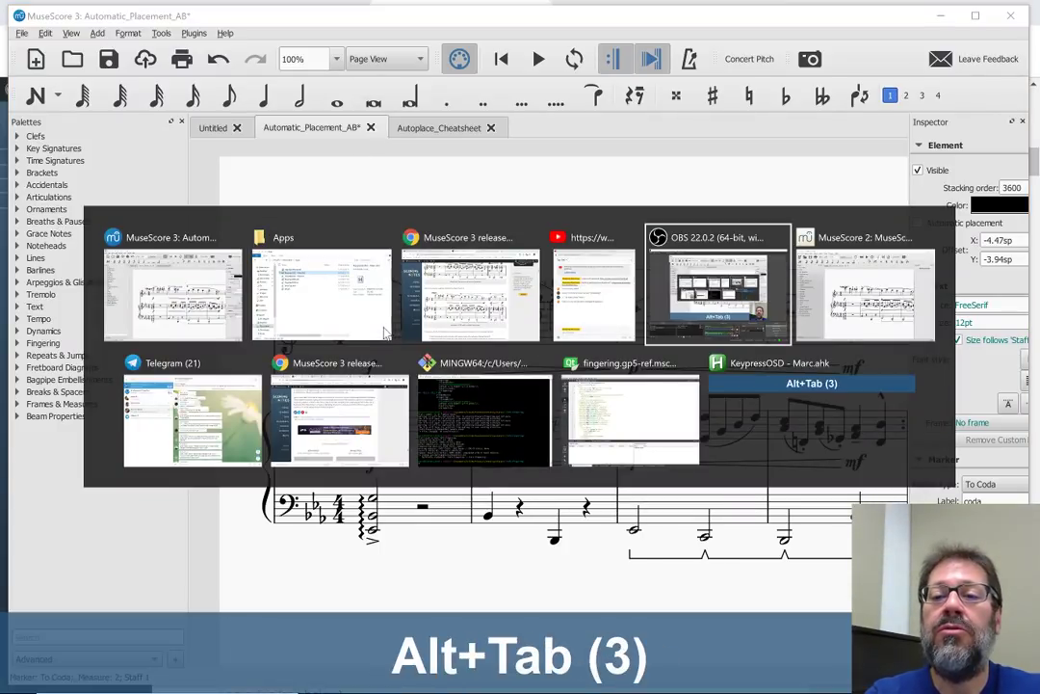
pyautogui.hotkey('alt', 'Tab')
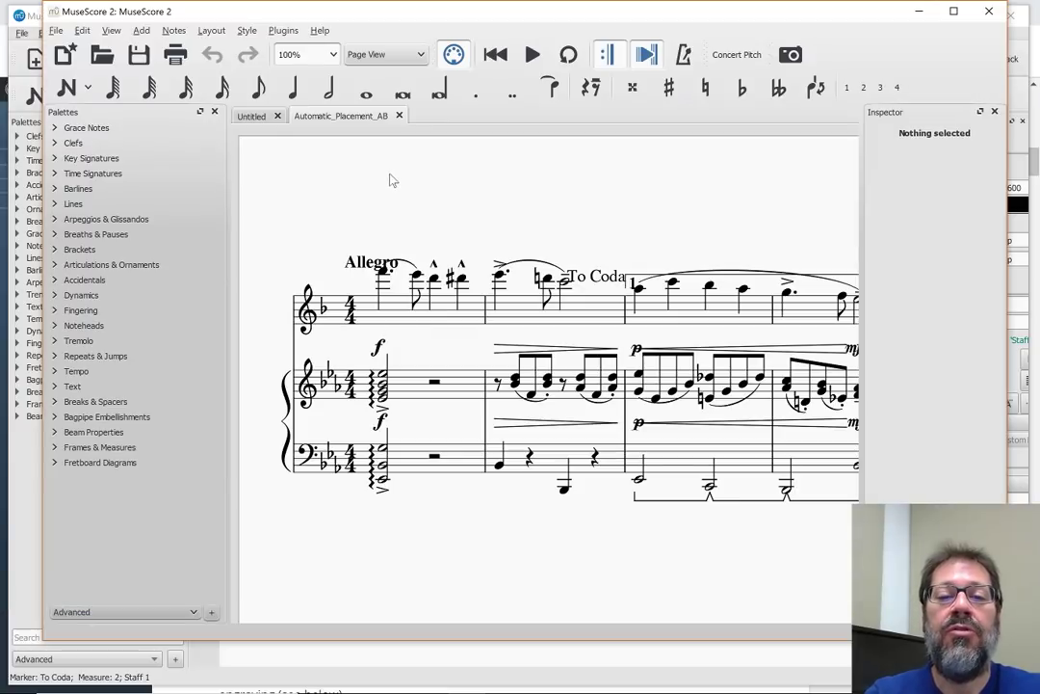
pyautogui.hotkey('alt', 'Tab')
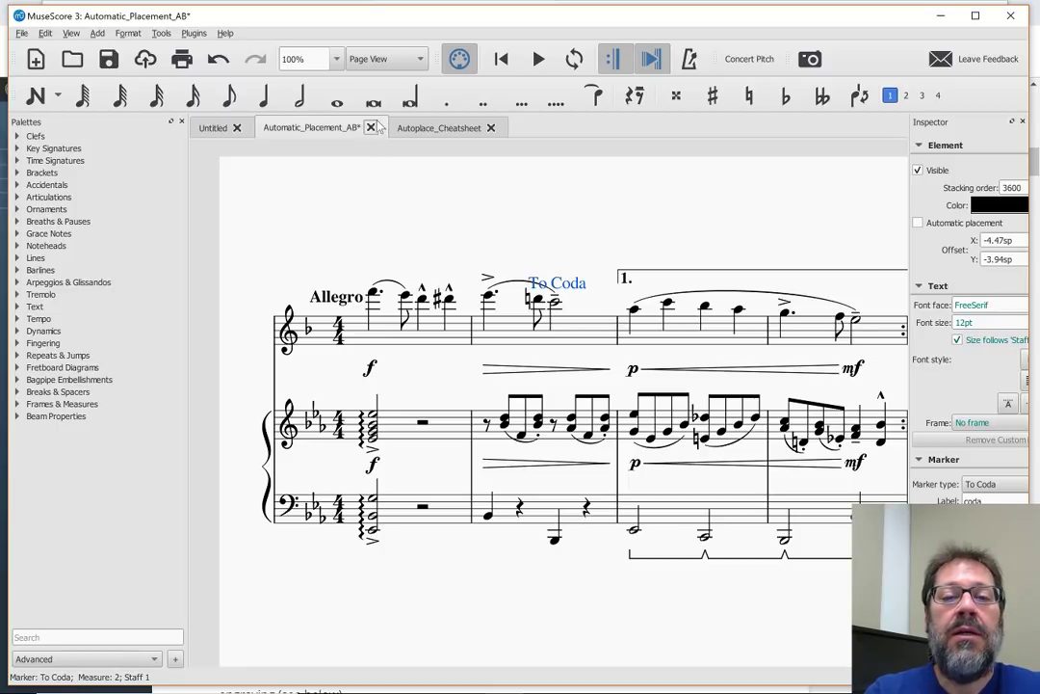
# Close Automatic_Placement_AB discarding its changes, and reopen Automatic_Placement_AB.mscz from the Scores folder with all element positions reset
pyautogui.click(370, 129)
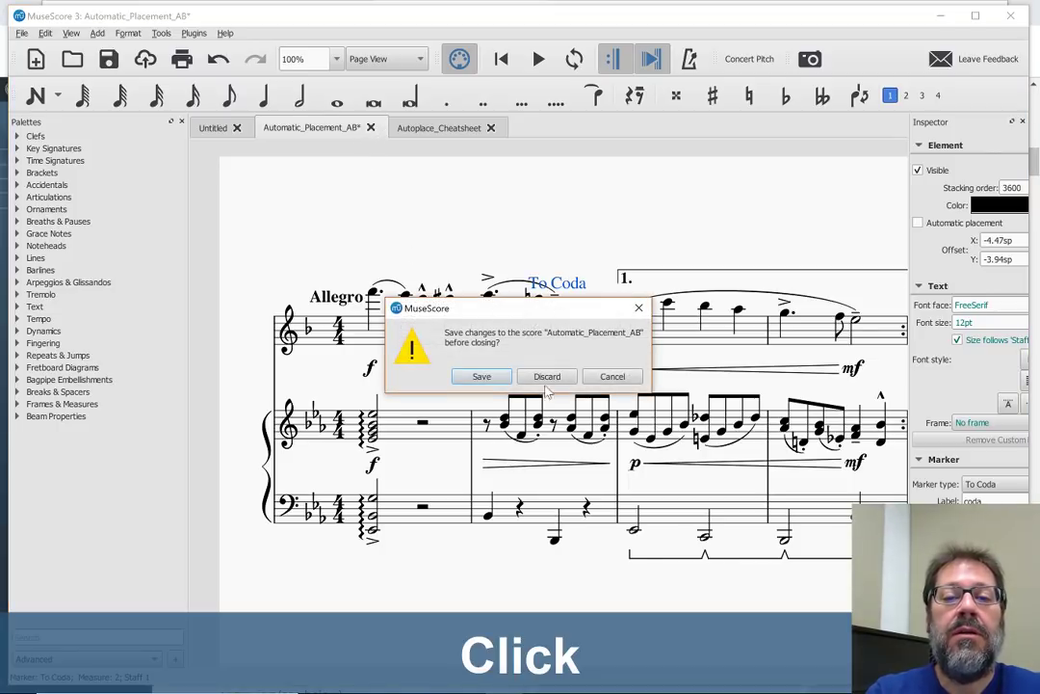
pyautogui.click(547, 376)
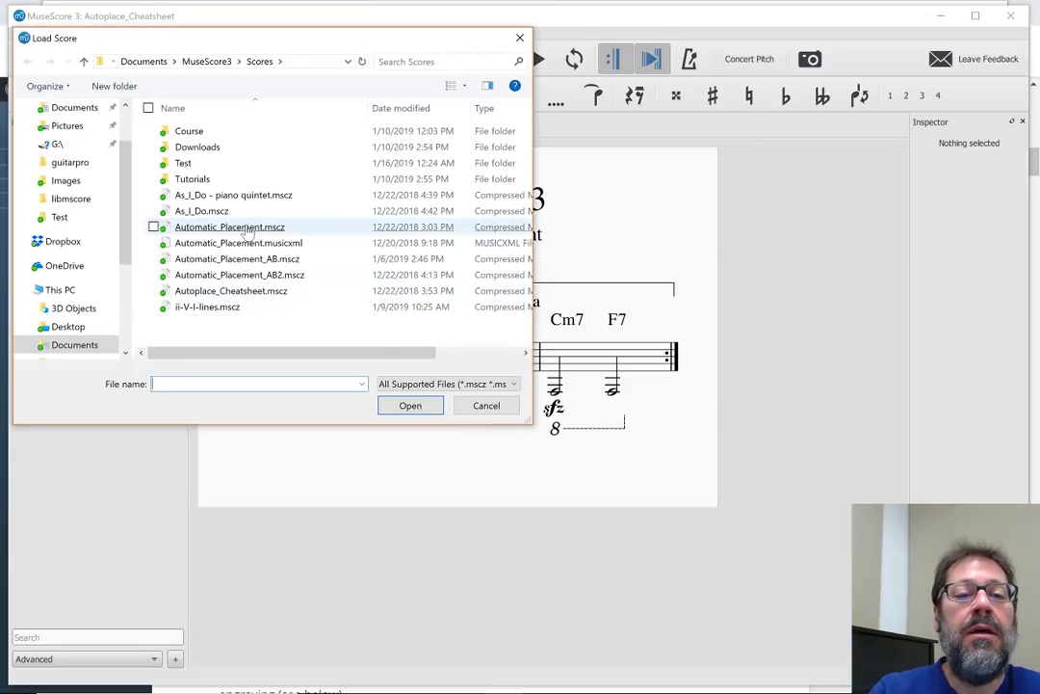
pyautogui.doubleClick(228, 260)
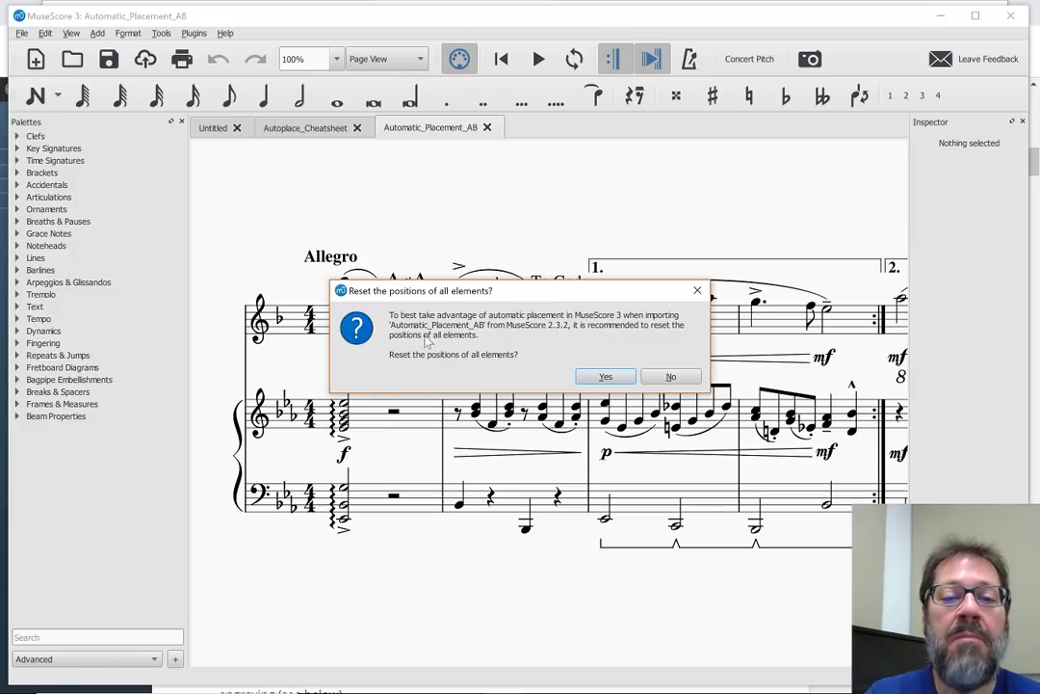
pyautogui.click(602, 377)
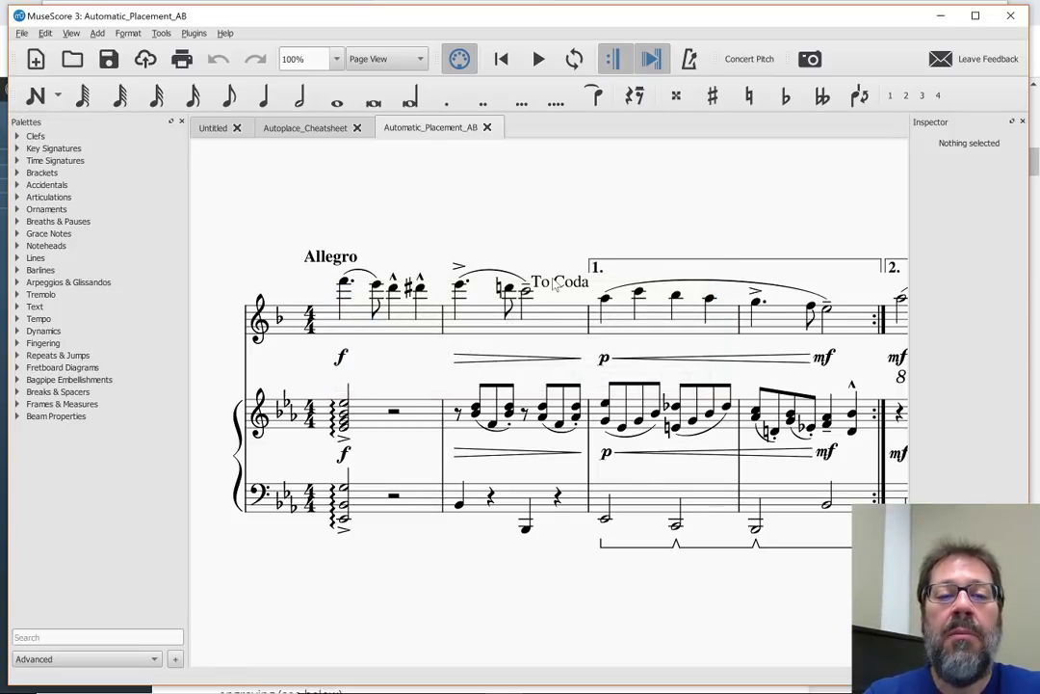
# Switch to MuseScore 2 and move the Allegro marking left, to an offset of about -3.98sp horizontally and -0.32sp vertically
pyautogui.hotkey('alt', 'Tab')
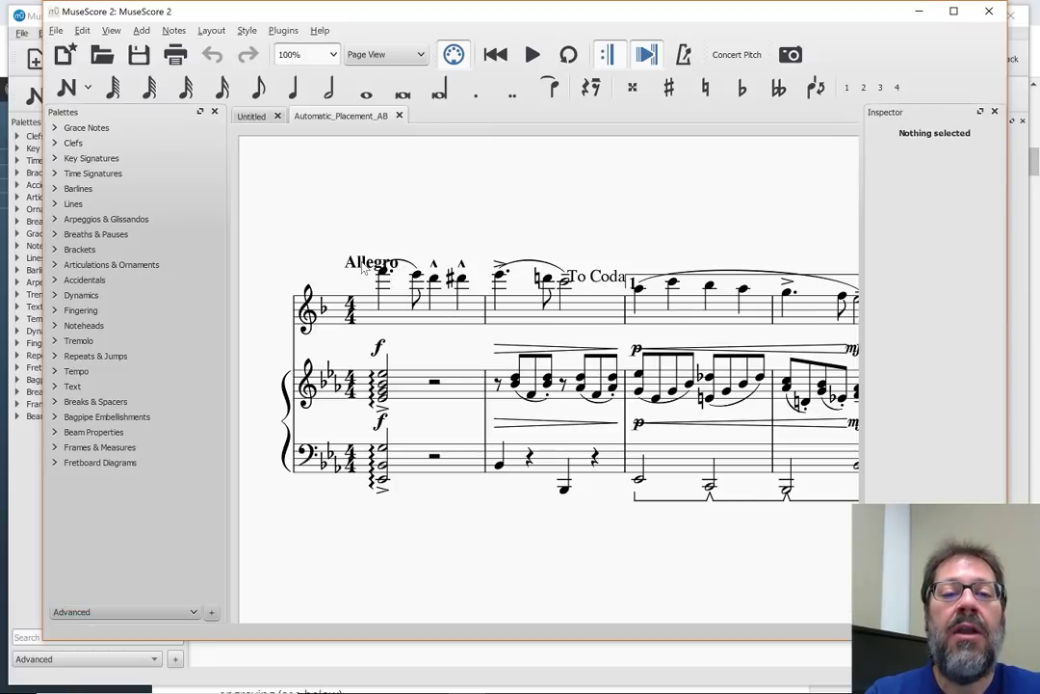
pyautogui.click(329, 262)
pyautogui.moveTo(326, 268); pyautogui.dragTo(331, 266)
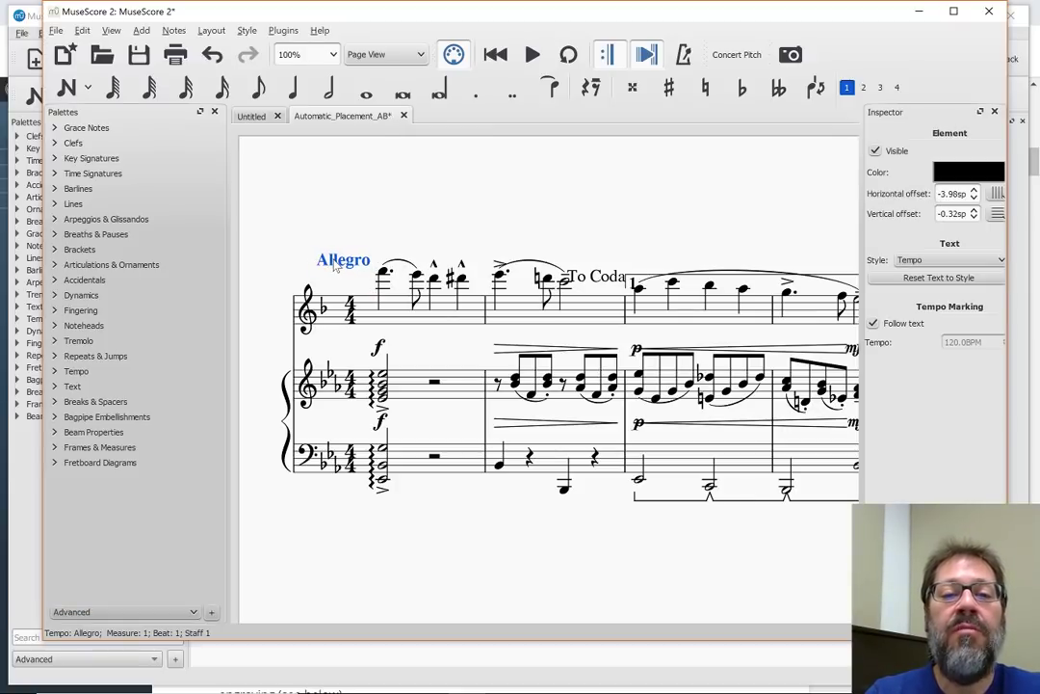
# Raise the To Coda marking to about -0.11sp, -2.58sp, and move the first-ending volta to offsets of about 2.48sp, -2.80sp
pyautogui.moveTo(585, 279)
pyautogui.mouseDown()
pyautogui.moveTo(590, 252)
pyautogui.moveTo(639, 255)
pyautogui.mouseUp()
pyautogui.doubleClick(771, 278)
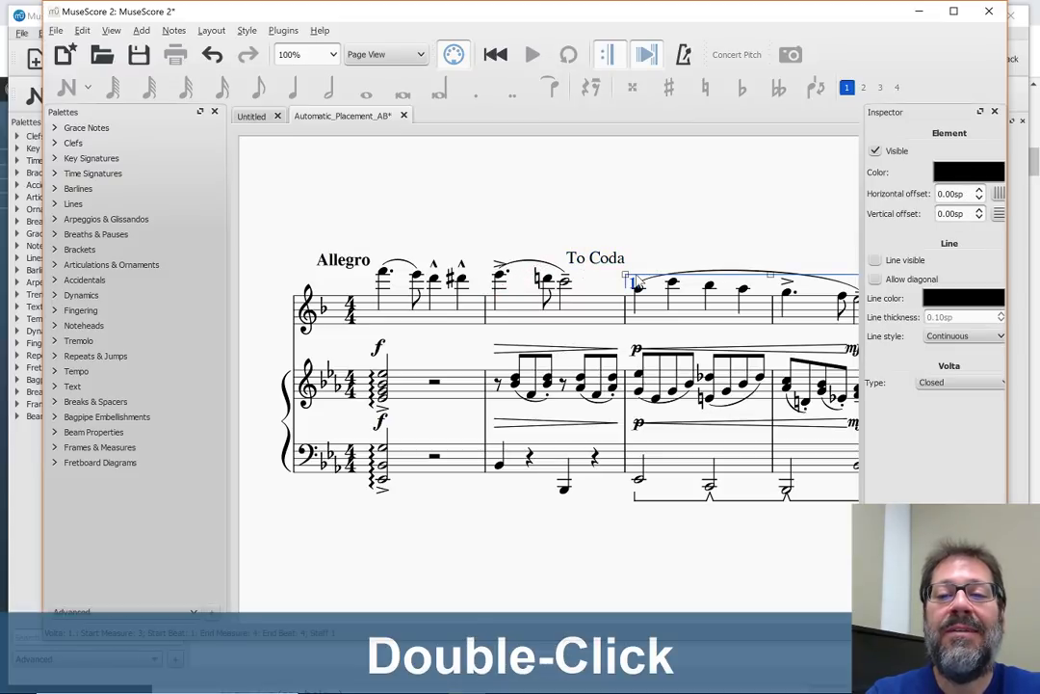
pyautogui.moveTo(770, 279); pyautogui.dragTo(788, 258)
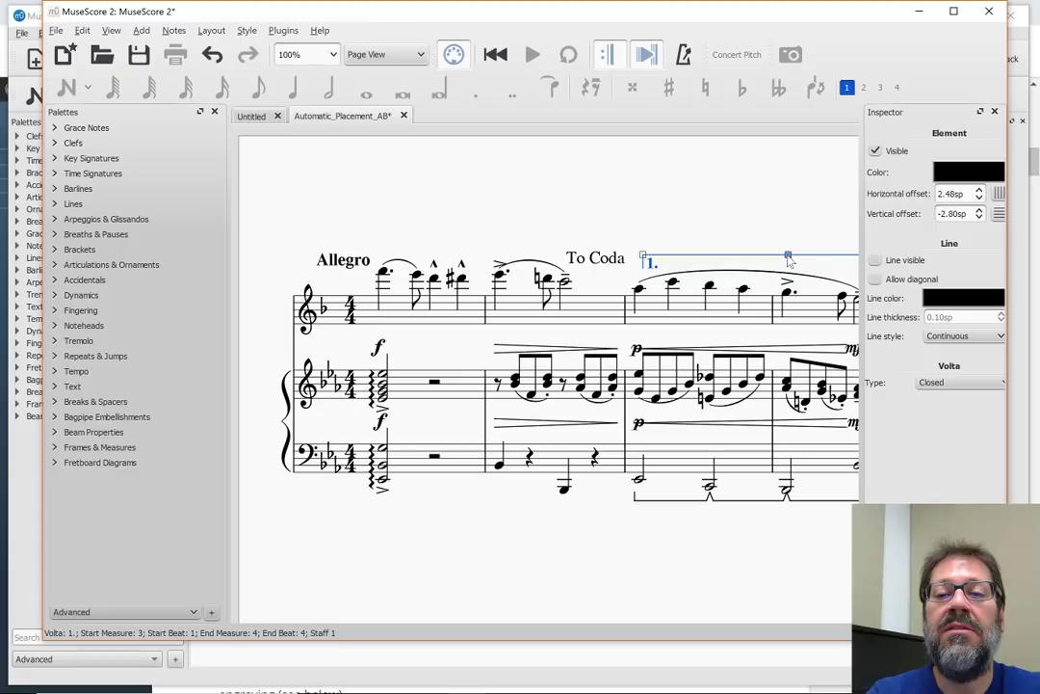
pyautogui.click(583, 258)
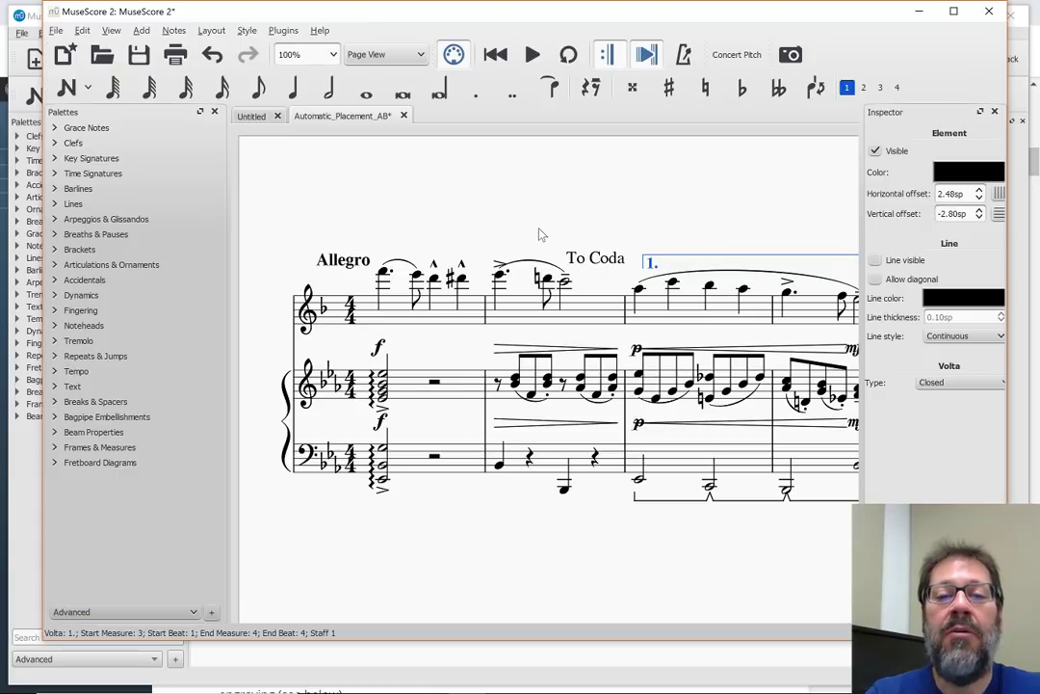
pyautogui.click(539, 233)
# Save the score under the new name Automatic_Placement_AB-adjusted.mscz in the Scores folder
pyautogui.hotkey('alt', 'f')
pyautogui.press('Down')
pyautogui.press('Down')
pyautogui.press('Down')
pyautogui.press('Down')
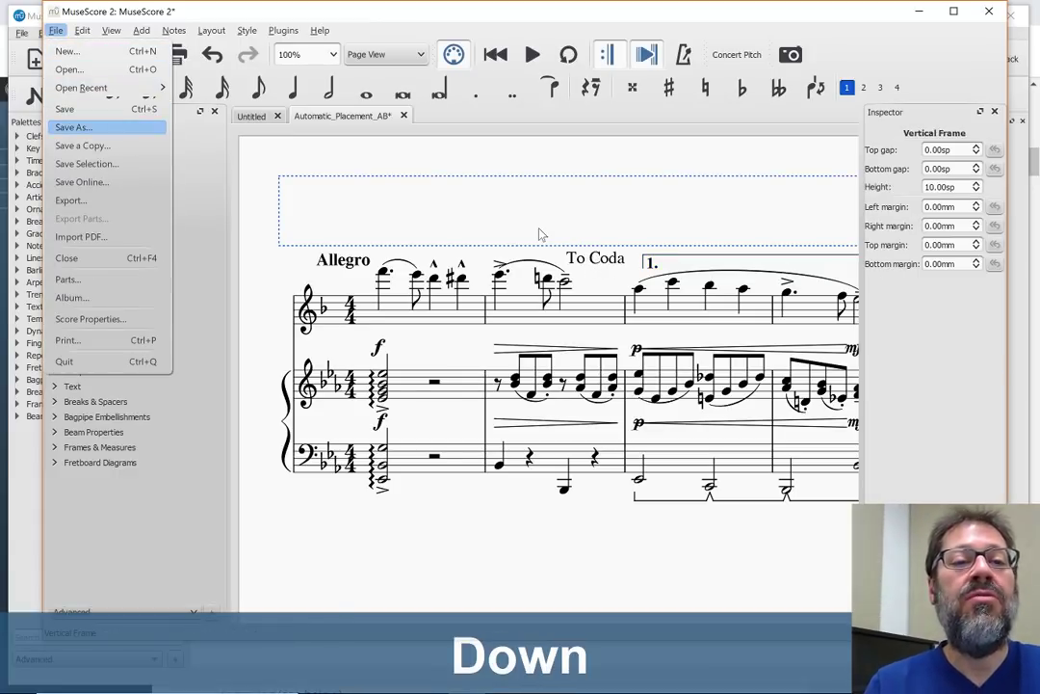
pyautogui.press('Return')
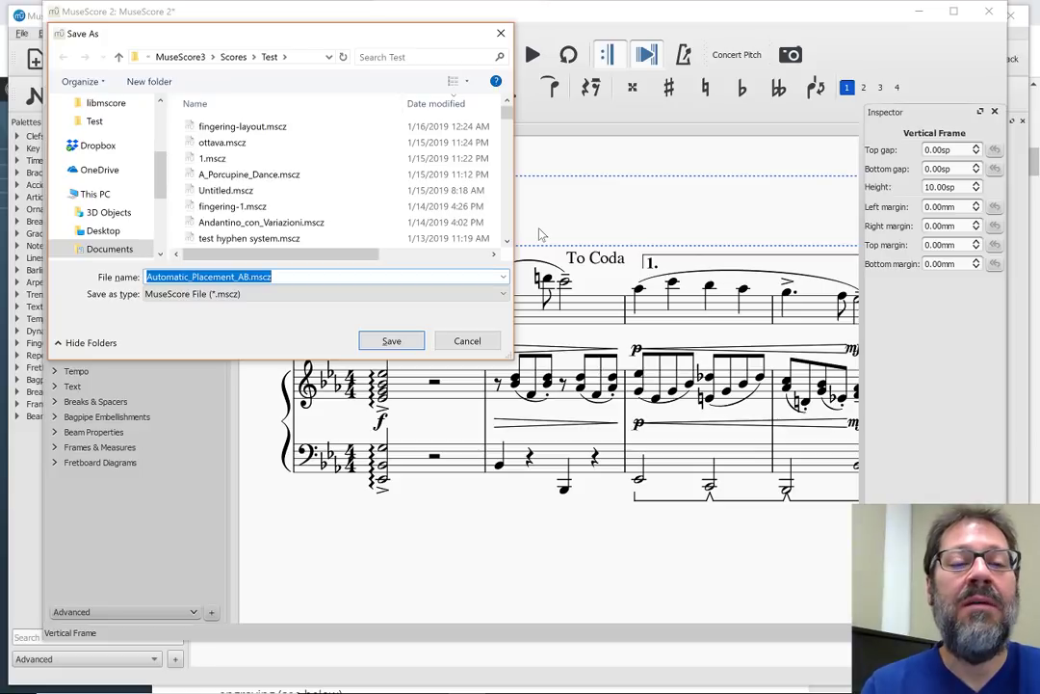
pyautogui.hotkey('ctrl', 'Right')
pyautogui.press('Left')
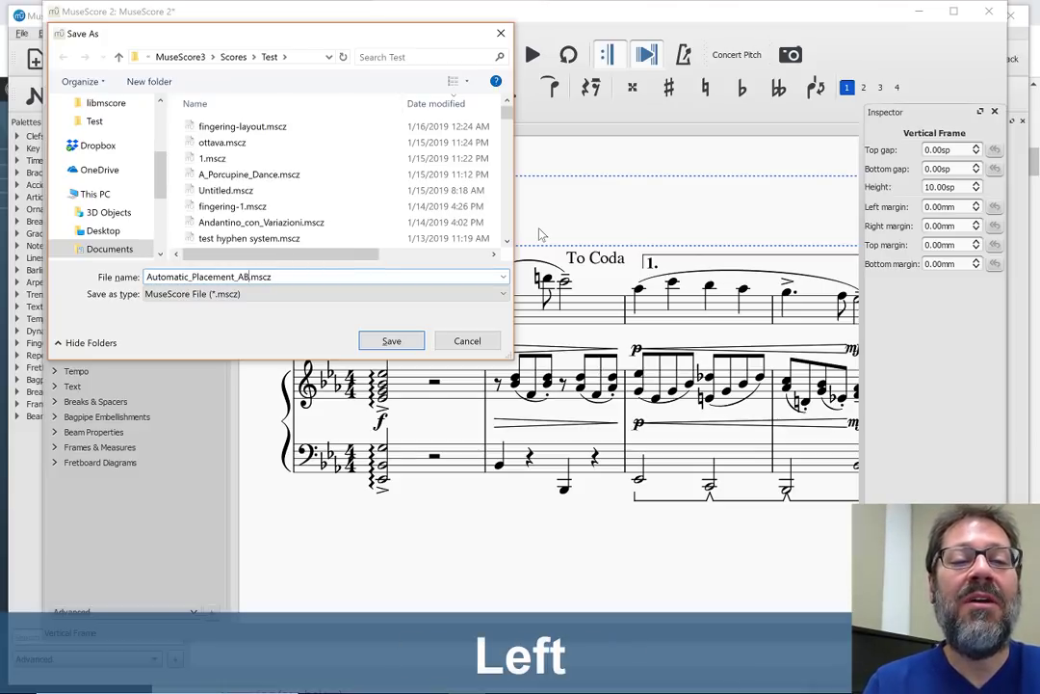
pyautogui.write('-adjusted')
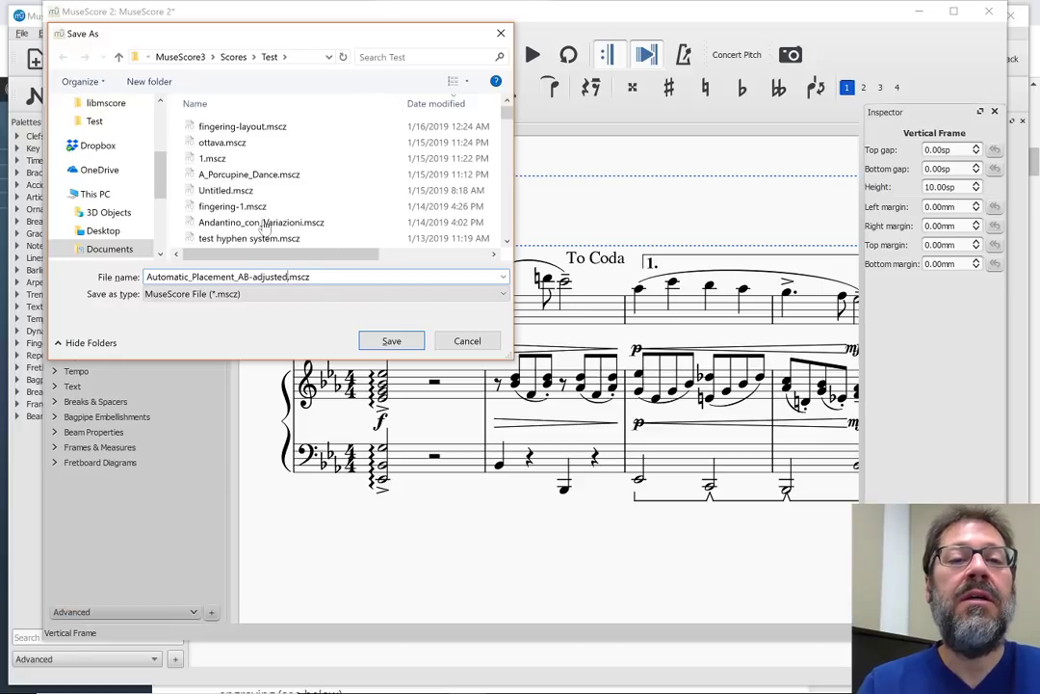
pyautogui.click(237, 58)
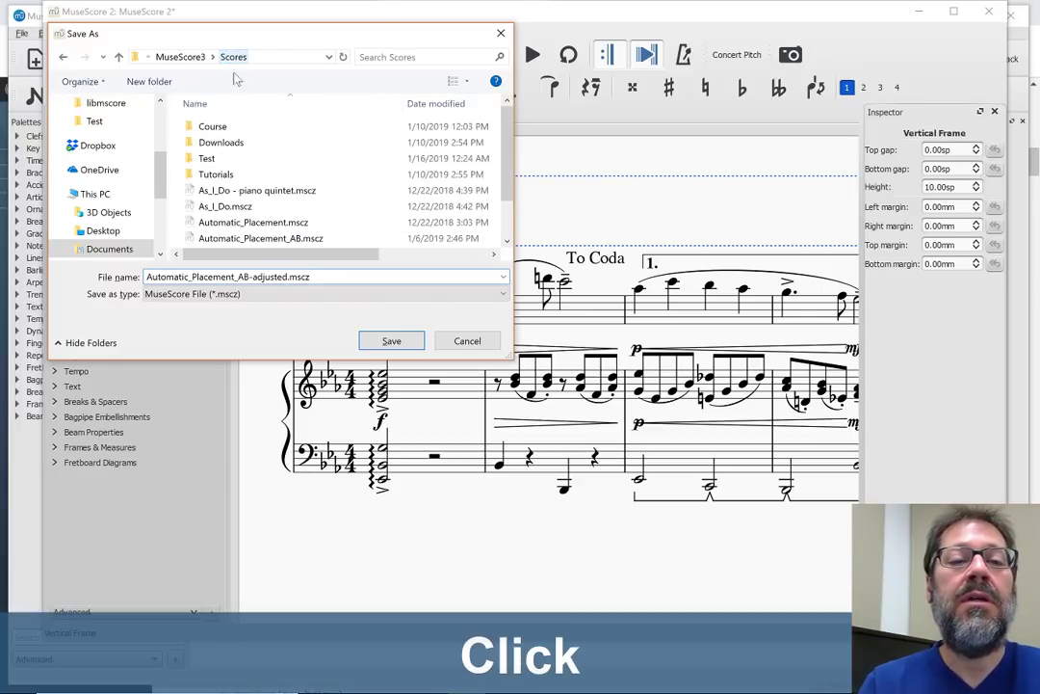
pyautogui.click(392, 341)
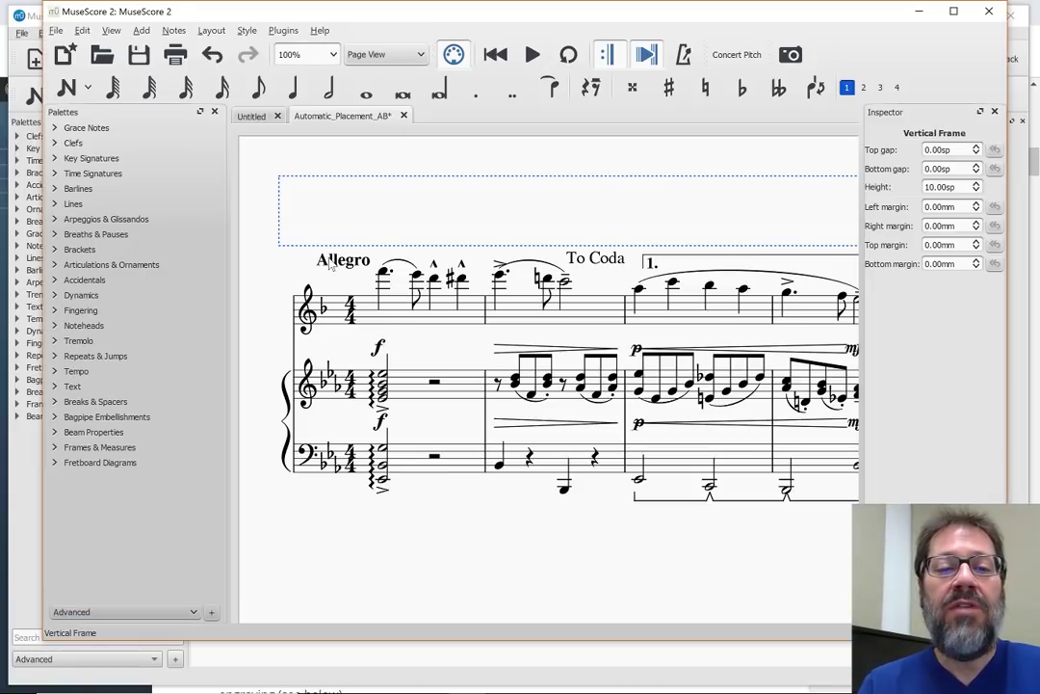
# Move the To Coda marking slightly down and left, to an offset of about -0.54sp horizontally and -2.05sp vertically
pyautogui.click(588, 270)
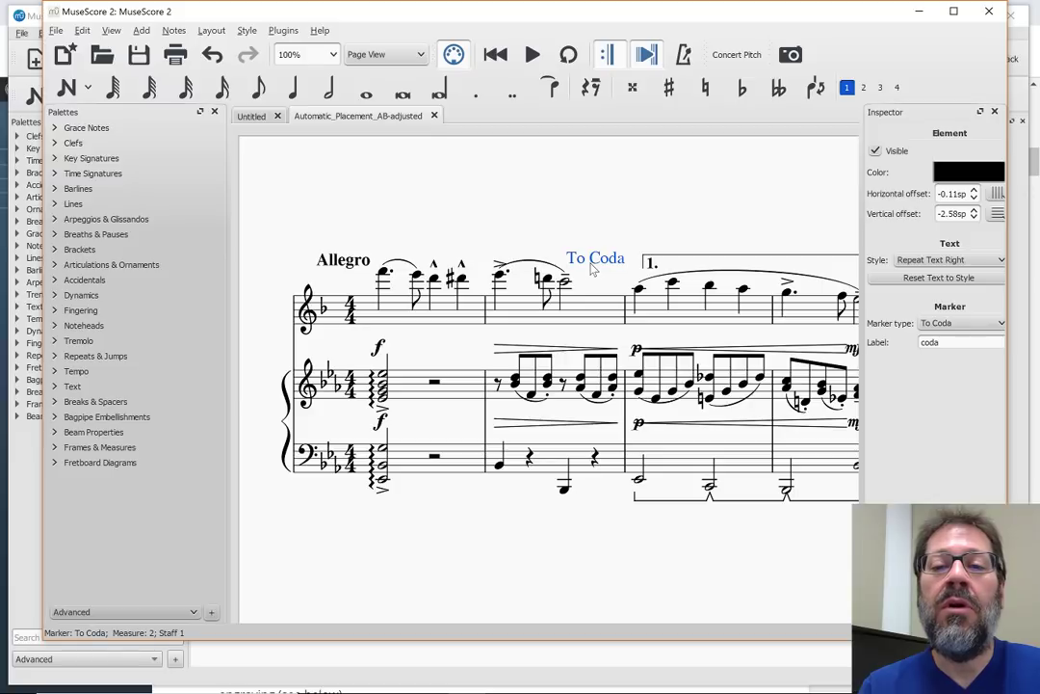
pyautogui.moveTo(587, 270); pyautogui.dragTo(588, 276)
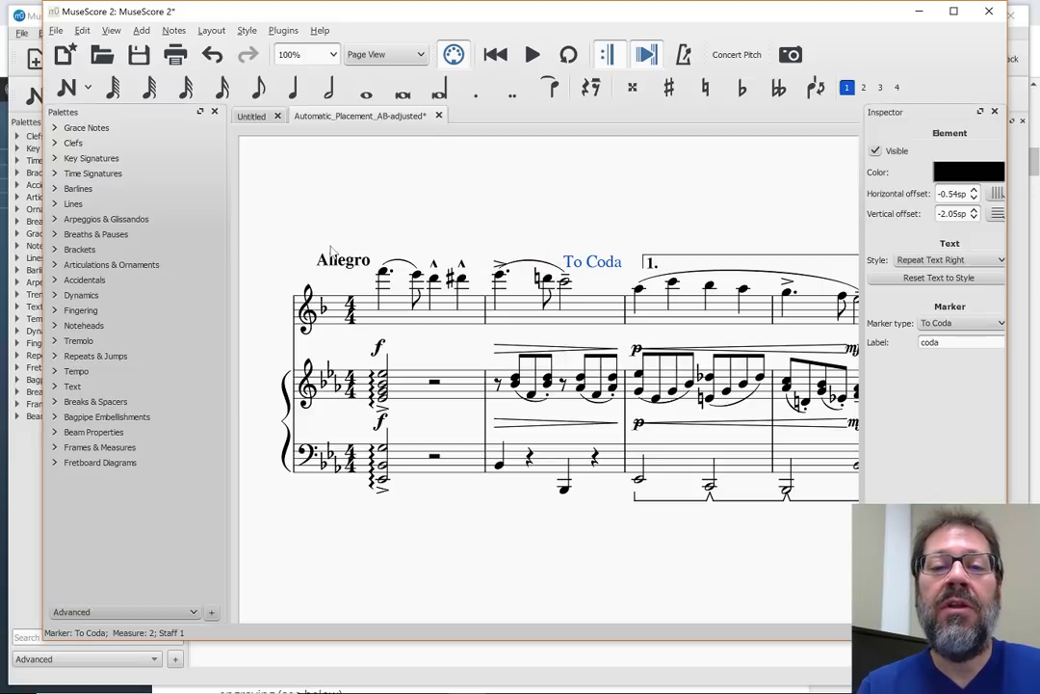
# Shift the Allegro marking slightly right to a horizontal offset of about -3.77sp, and save the adjusted score
pyautogui.click(336, 266)
pyautogui.moveTo(336, 265); pyautogui.dragTo(337, 252)
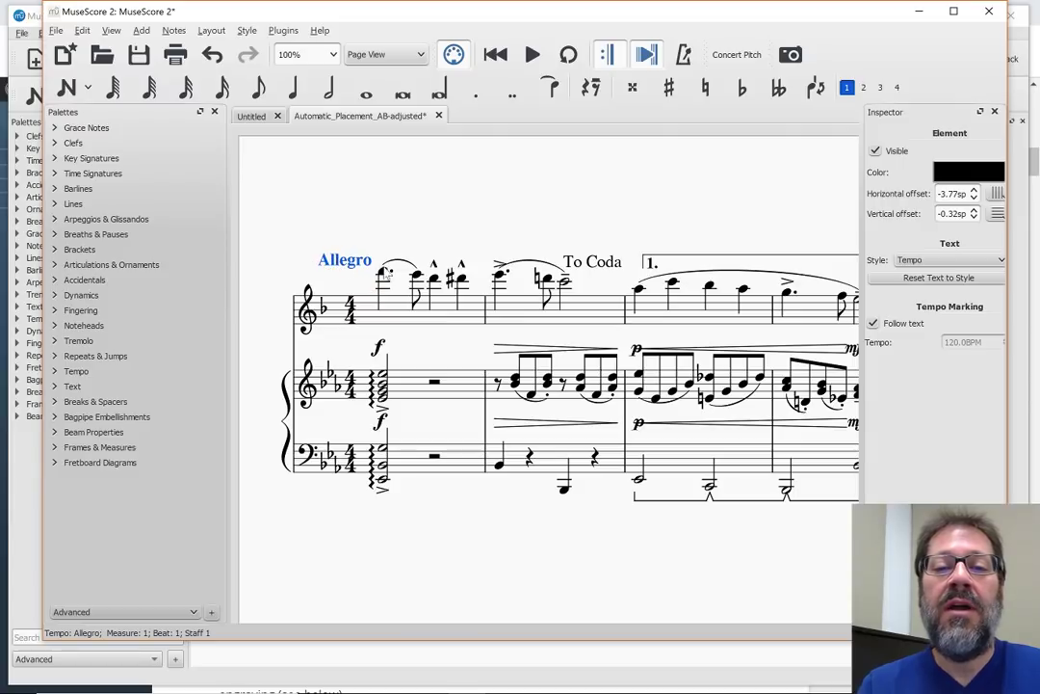
pyautogui.hotkey('ctrl', 's')
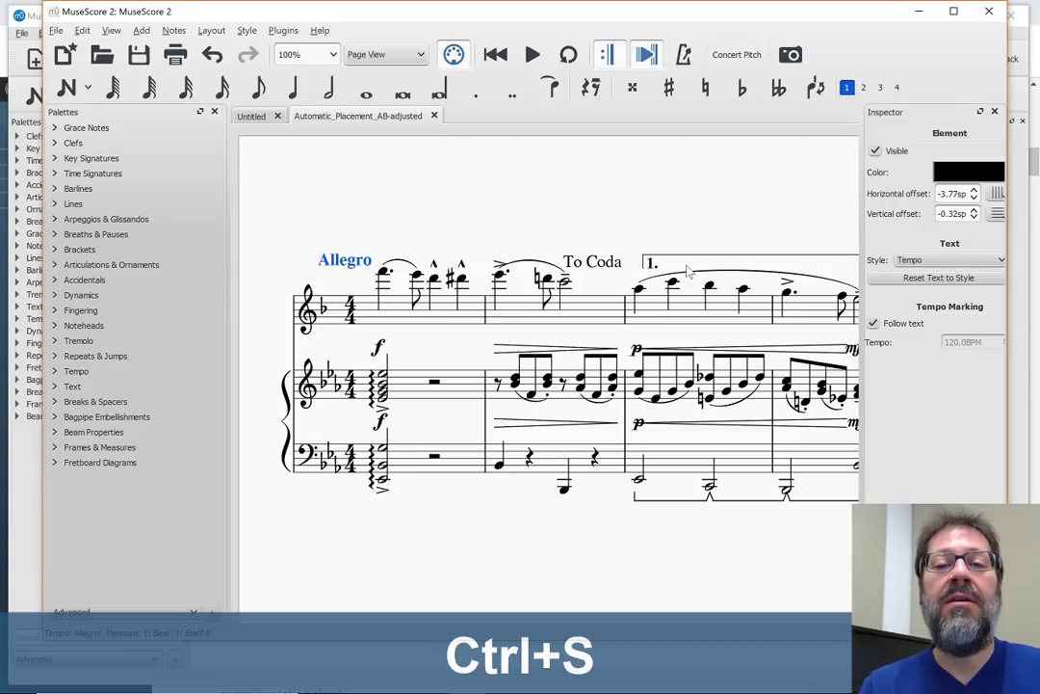
# Switch to MuseScore 3 and open Automatic_Placement_AB-adjusted.mscz without resetting the positions of all elements
pyautogui.hotkey('alt', 'Tab')
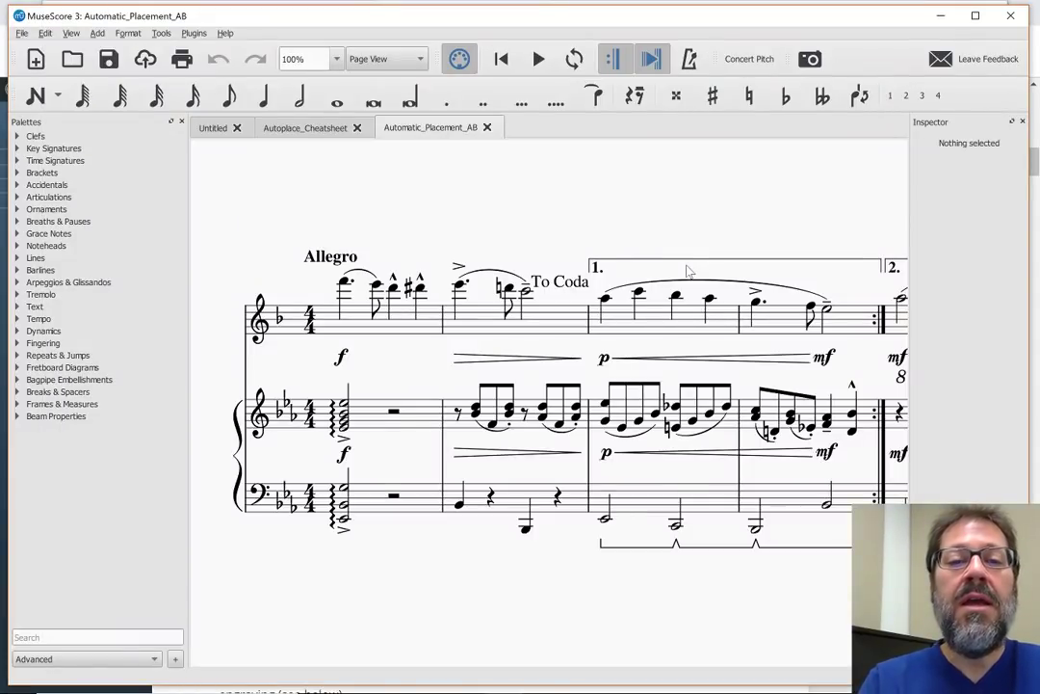
pyautogui.hotkey('ctrl', 'o')
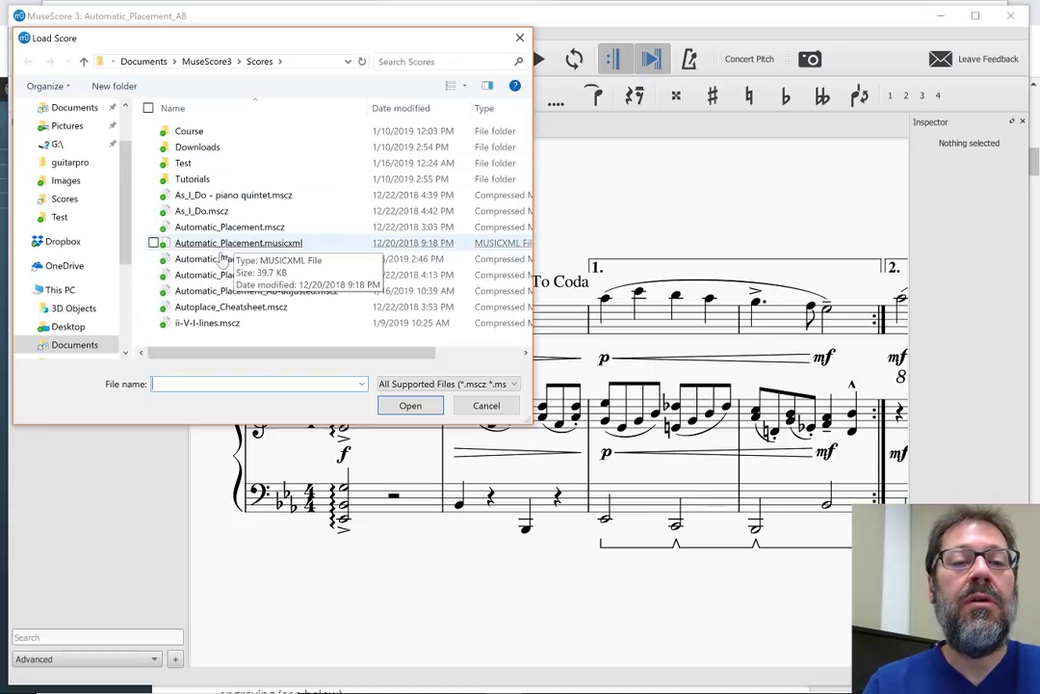
pyautogui.doubleClick(198, 291)
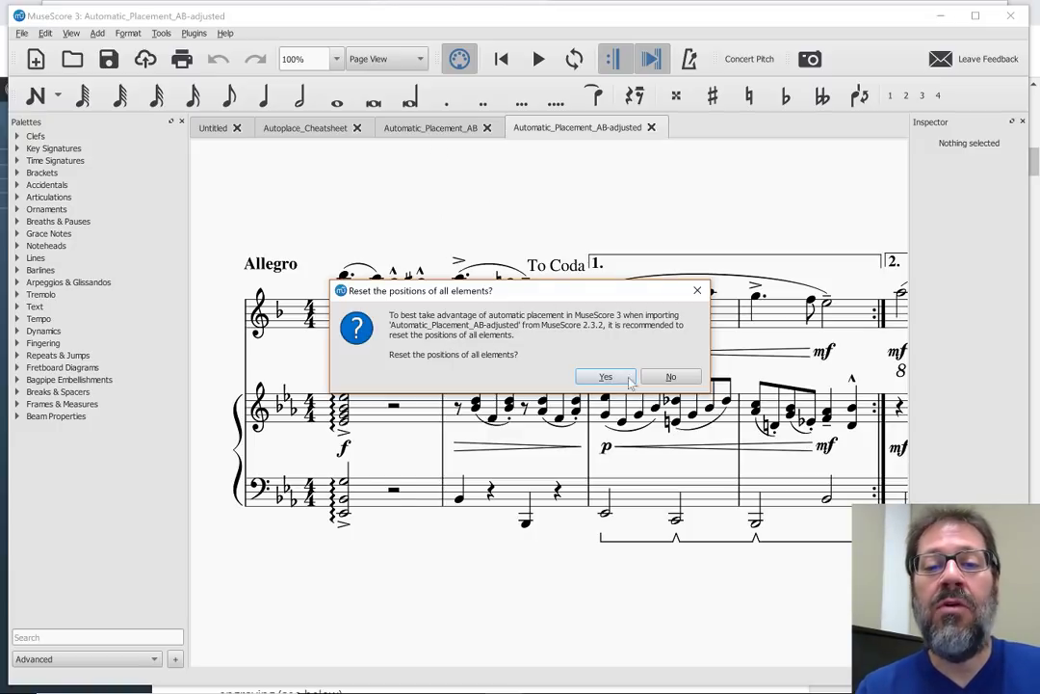
pyautogui.click(684, 378)
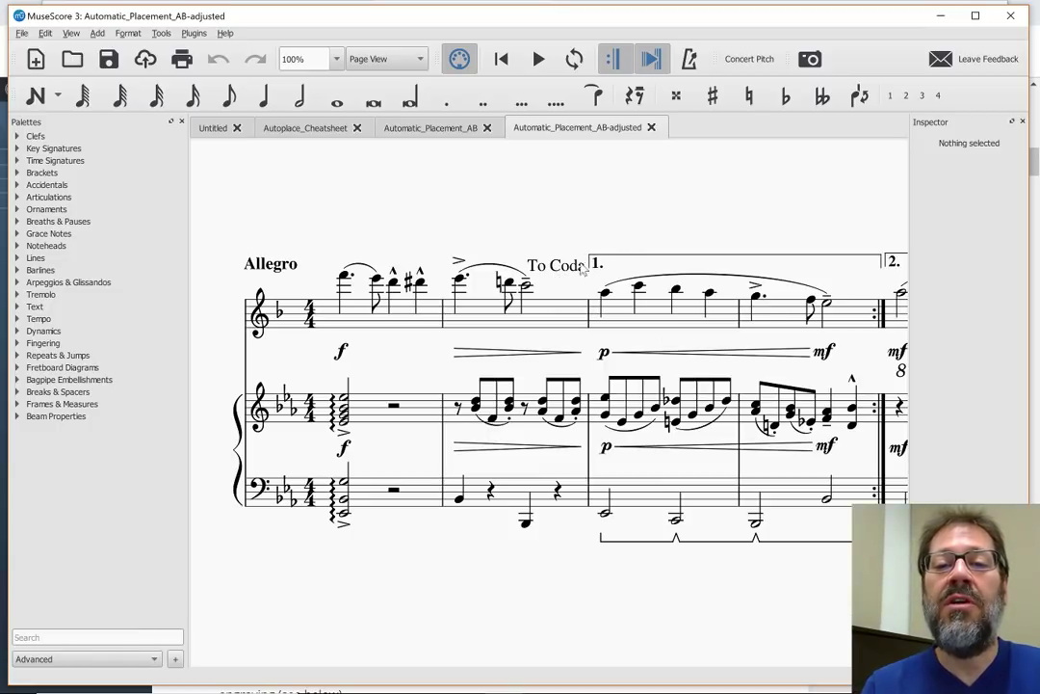
# Inspect the Allegro marking's offsets in the adjusted score, and compare its layout with the Automatic_Placement_AB score
pyautogui.click(265, 271)
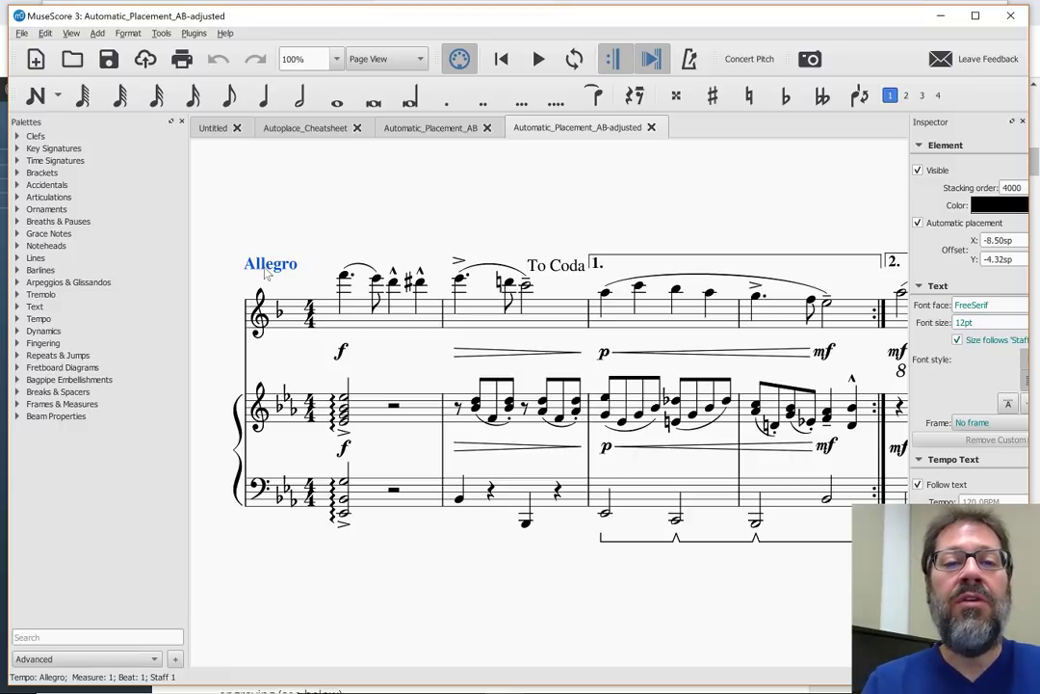
pyautogui.click(434, 130)
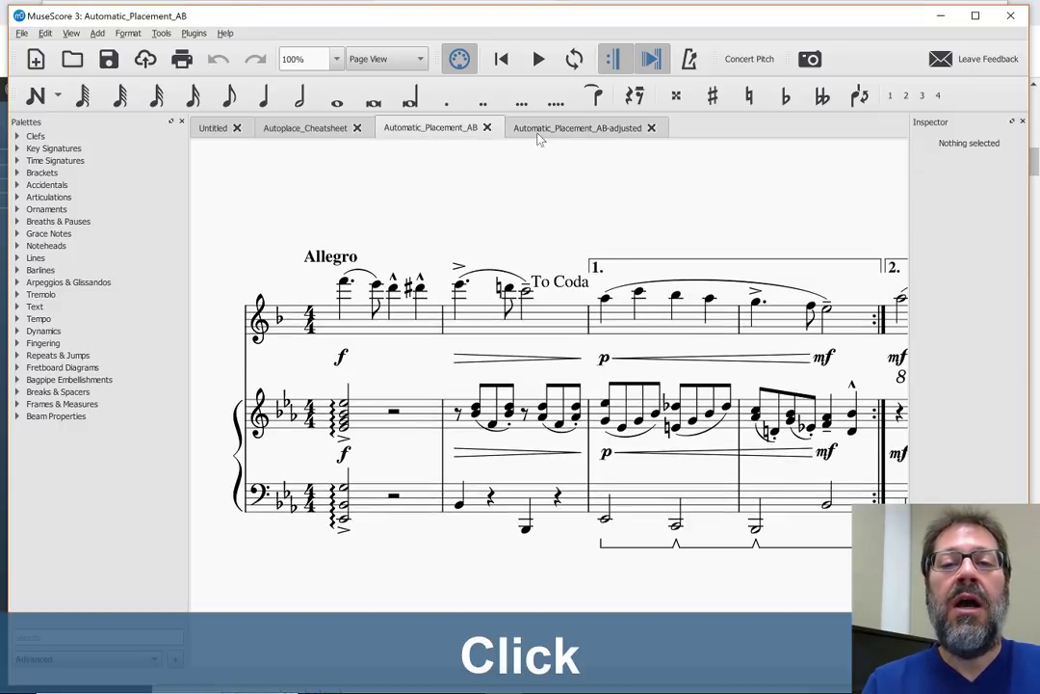
pyautogui.click(539, 136)
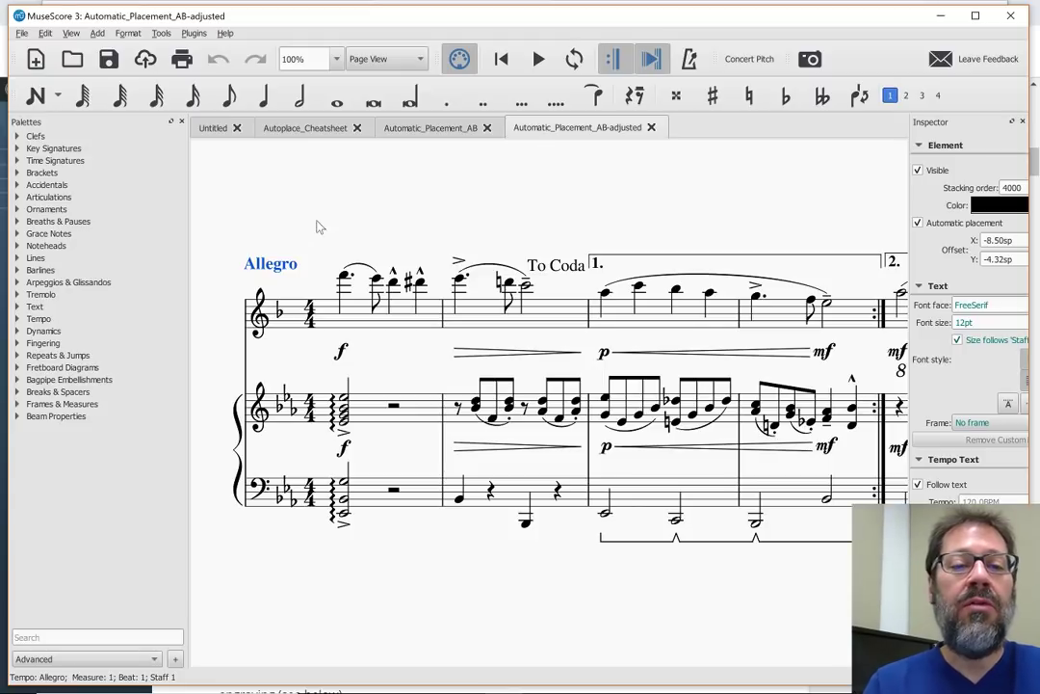
# Check the Allegro marking's offsets in MuseScore 2, and move it right in MuseScore 3 to an offset of about -3.76sp, -4.22sp
pyautogui.hotkey('alt', 'Tab')
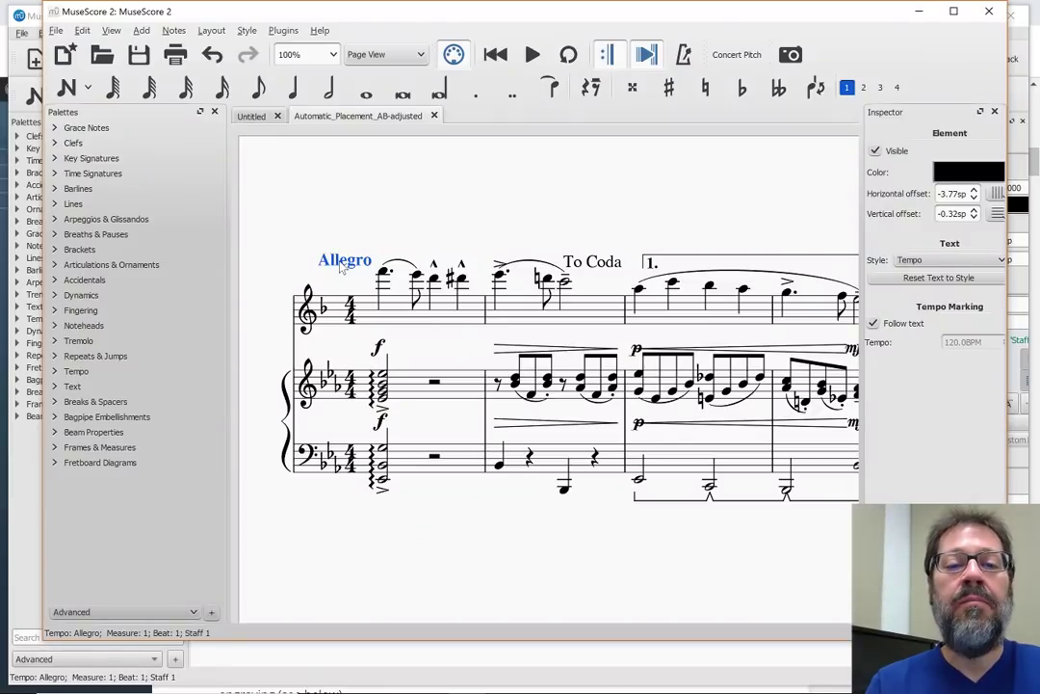
pyautogui.hotkey('alt', 'Tab')
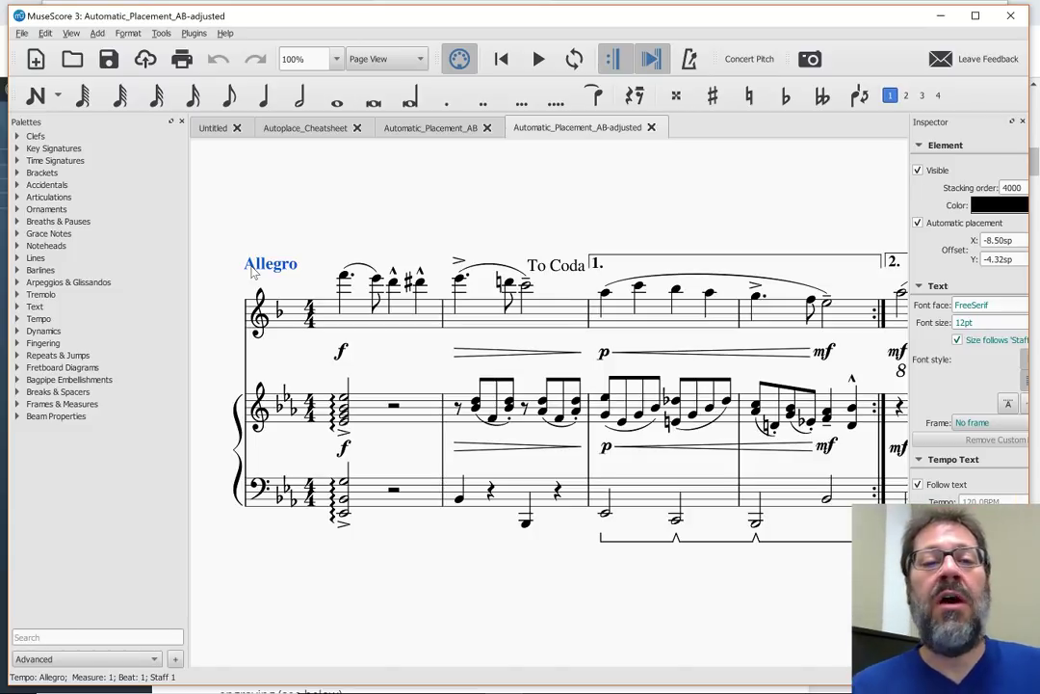
pyautogui.moveTo(252, 273); pyautogui.dragTo(286, 273)
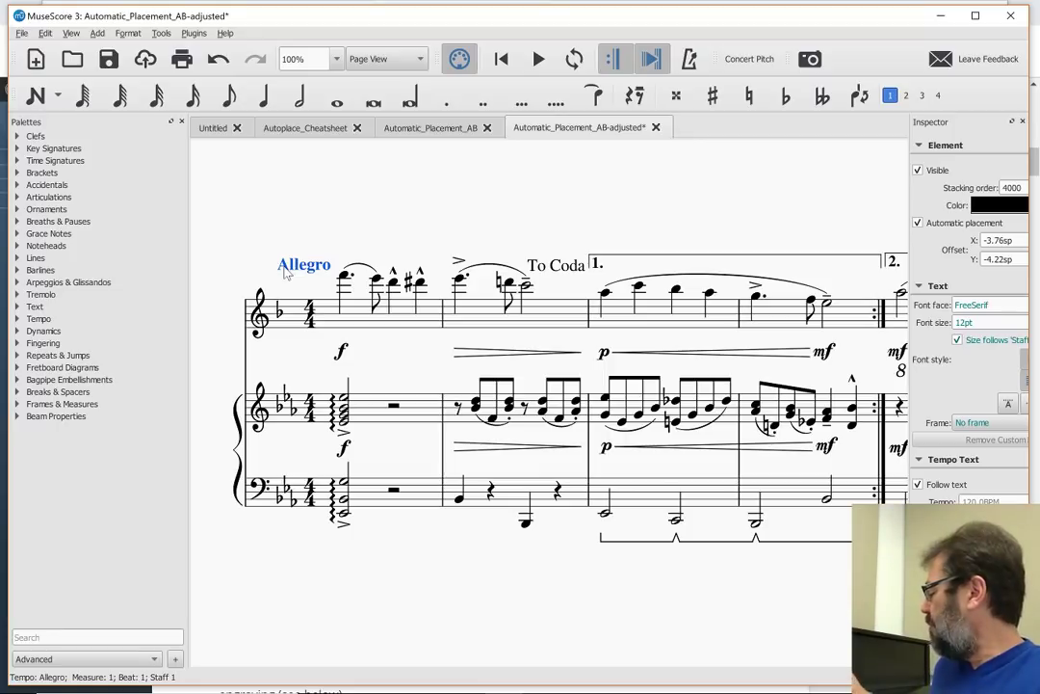
# Switch to the Scoring Notes article in the browser and review it from the collision examples through manual adjustments to Style and property settings
pyautogui.hotkey('alt', 'Tab')
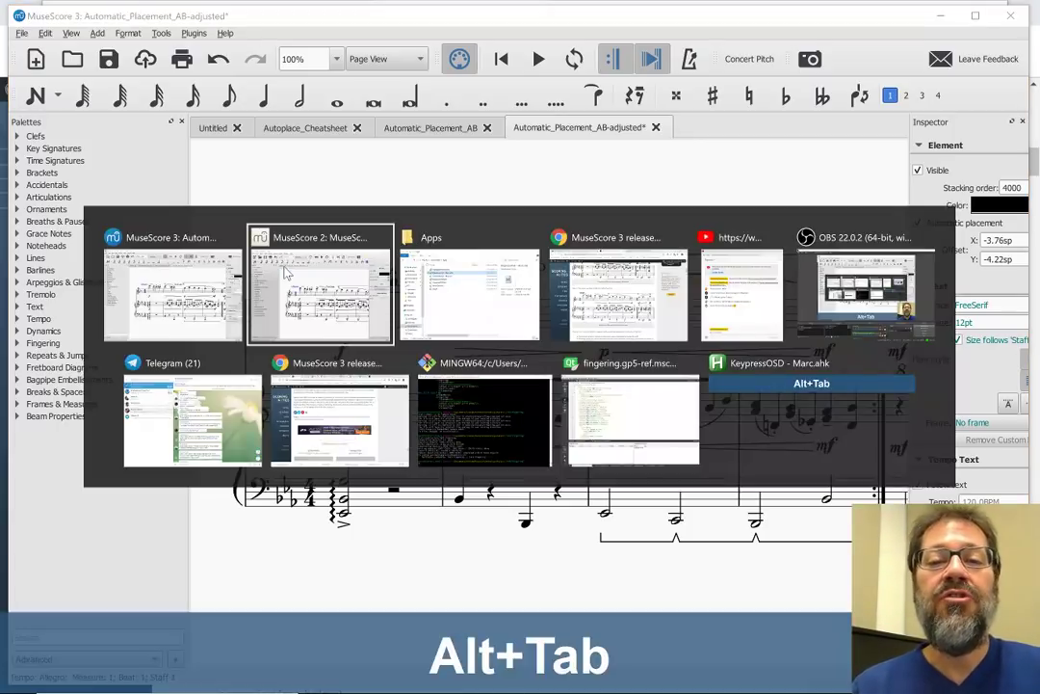
pyautogui.hotkey('alt', 'Tab')
pyautogui.hotkey('alt', 'Tab')
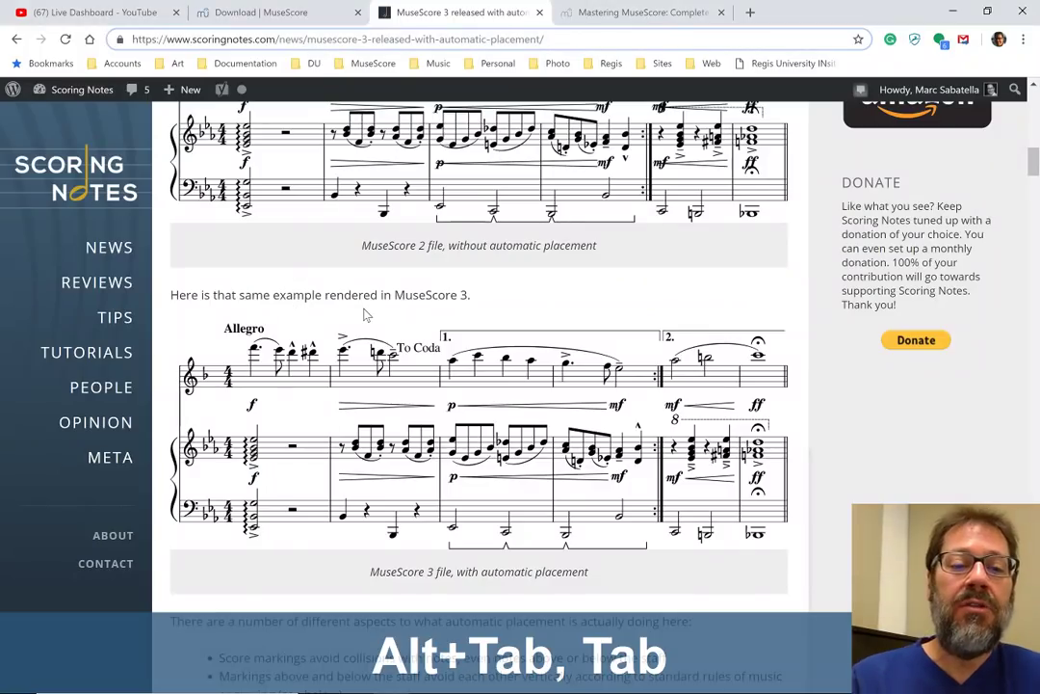
pyautogui.scroll(-6, 364, 314)
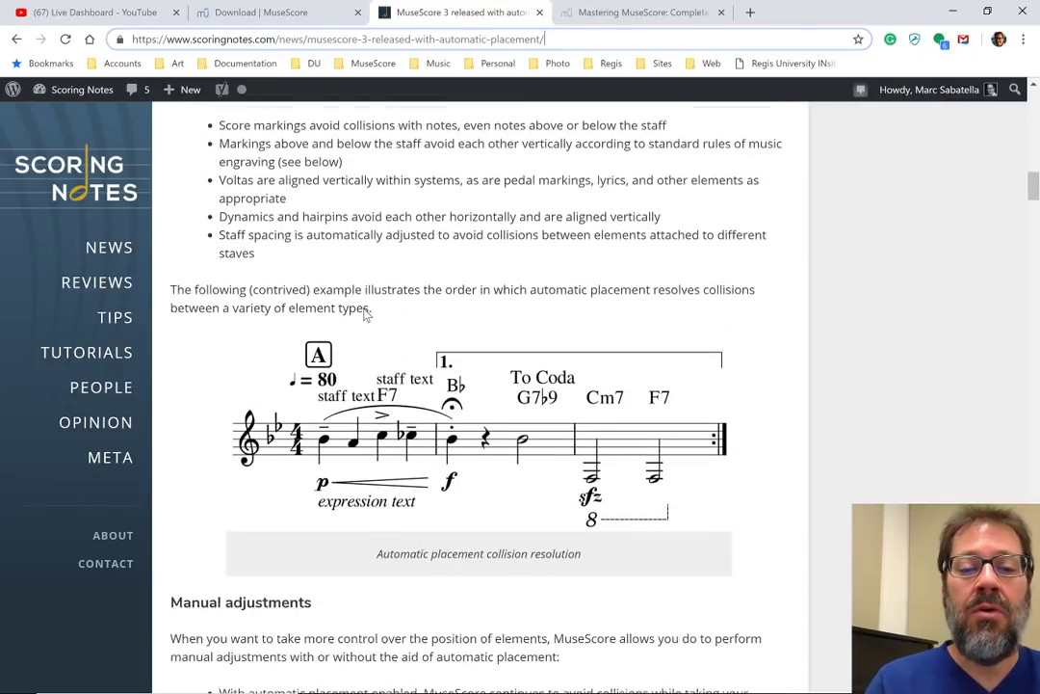
pyautogui.scroll(-8, 364, 314)
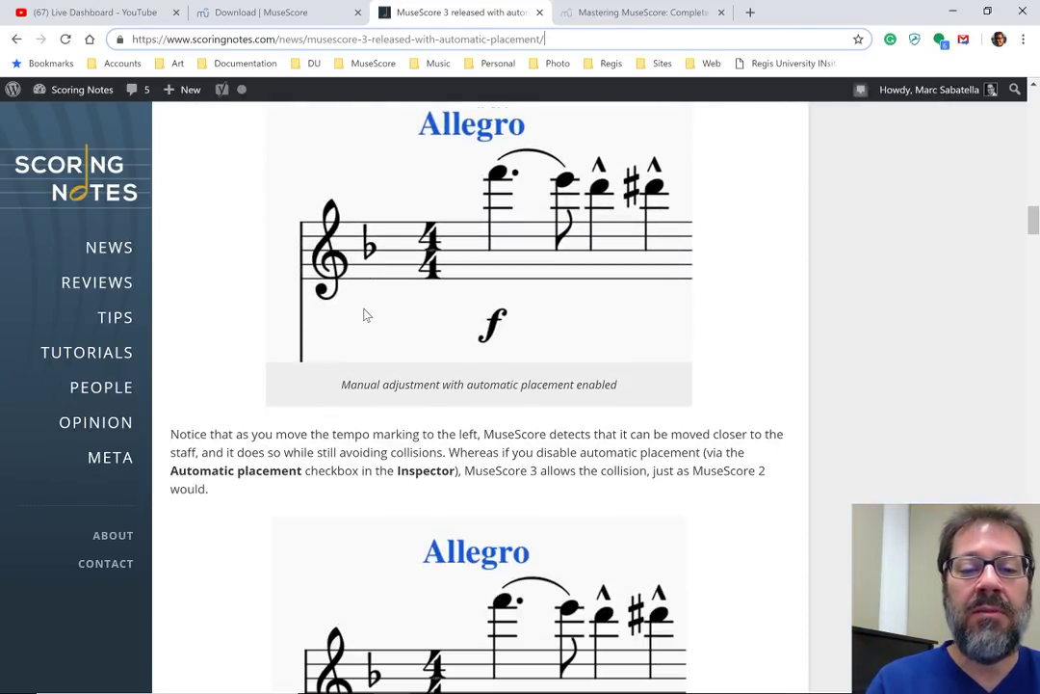
pyautogui.scroll(-2, 364, 314)
pyautogui.scroll(2, 364, 314)
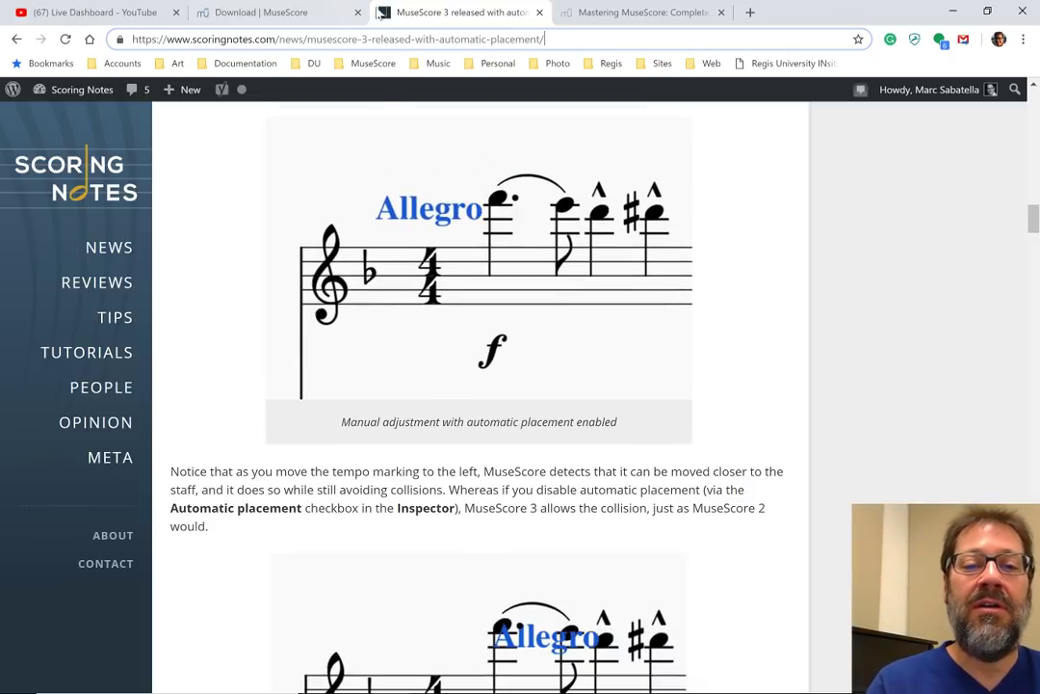
pyautogui.scroll(-1, 381, 265)
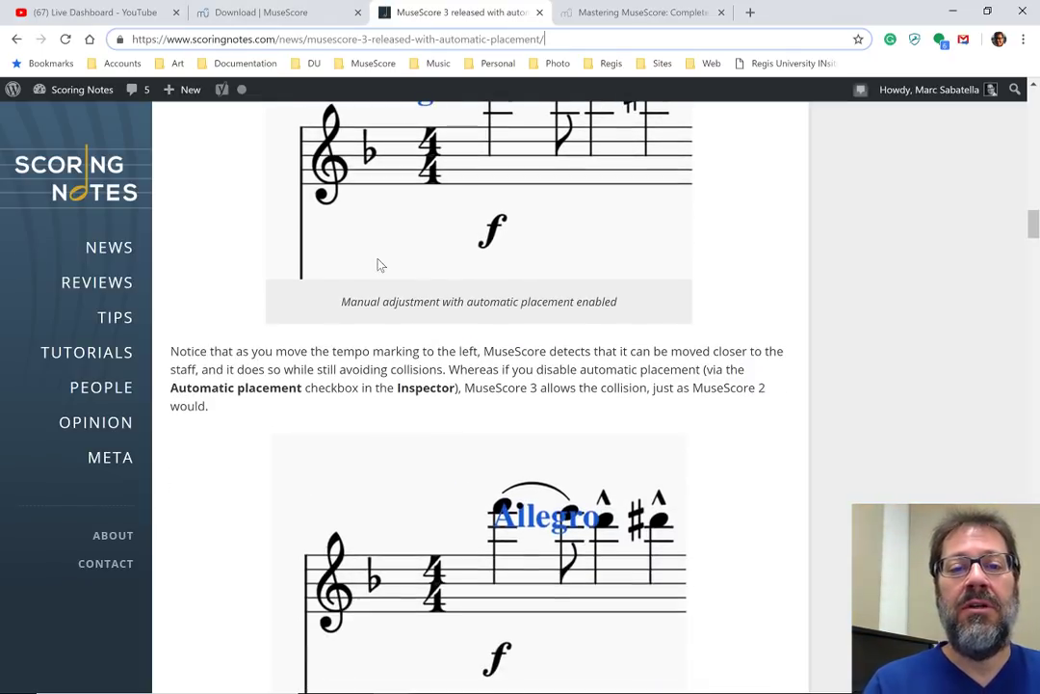
pyautogui.scroll(-3, 380, 265)
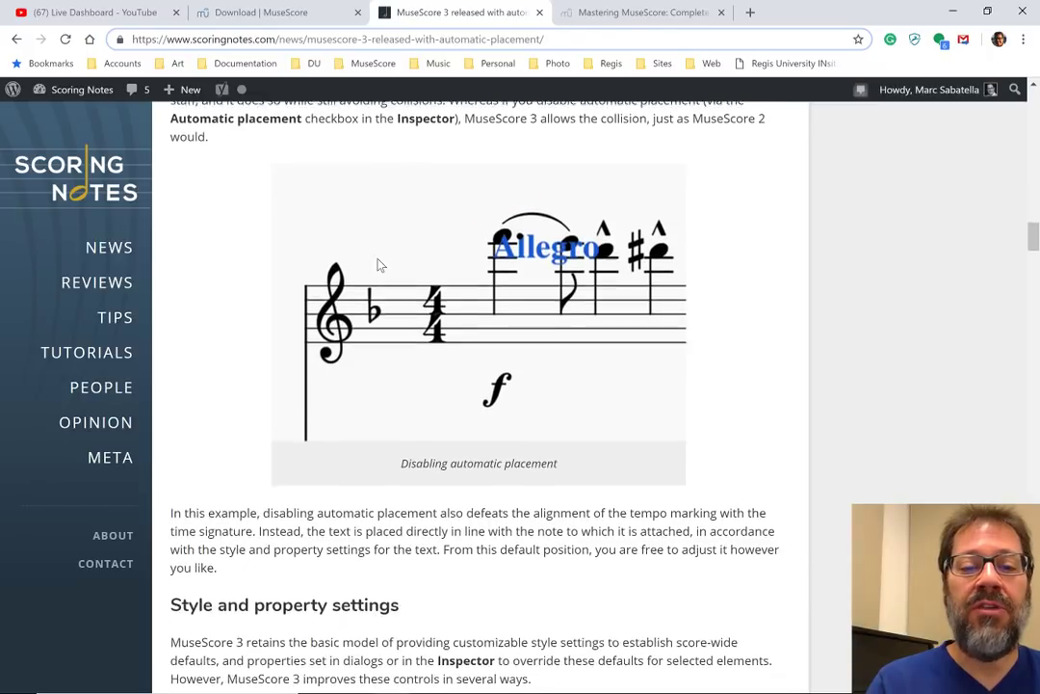
pyautogui.scroll(-2, 381, 265)
pyautogui.scroll(-2, 379, 262)
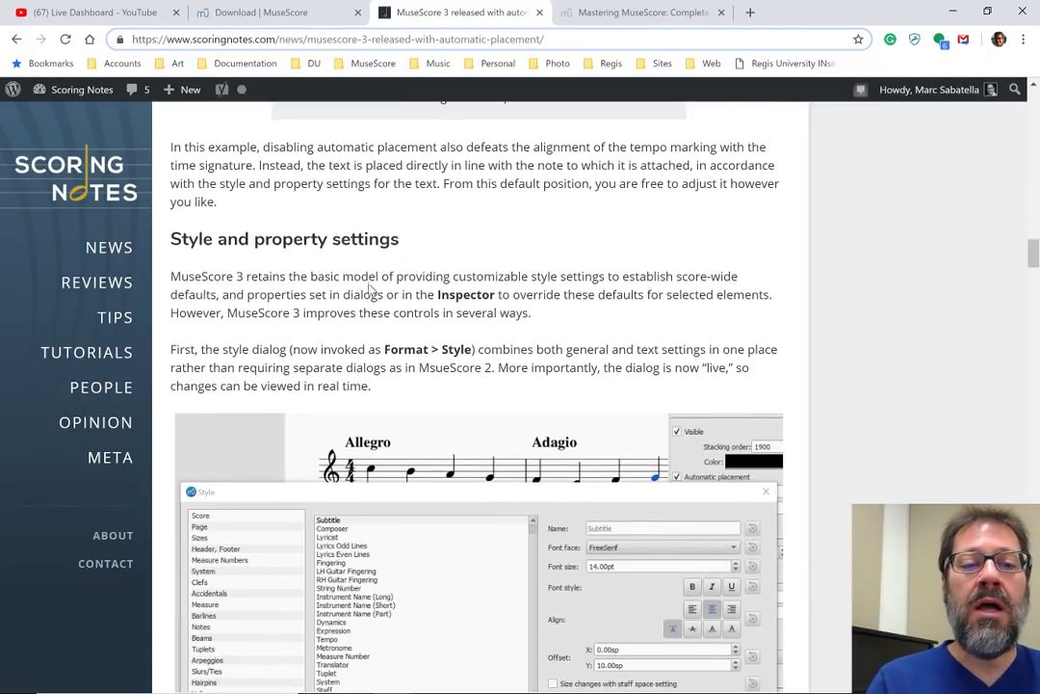
pyautogui.scroll(-1, 369, 290)
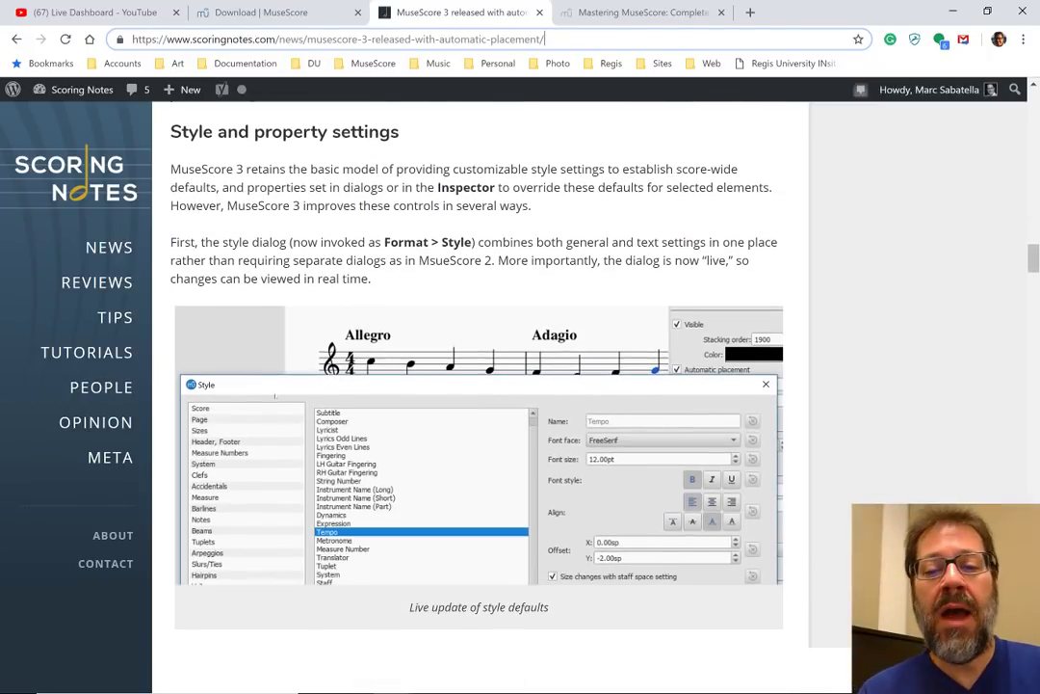
# Switch to MuseScore 3 and inspect the offsets of the Allegro marking and the first f dynamic in Automatic_Placement_AB
pyautogui.hotkey('alt', 'Tab')
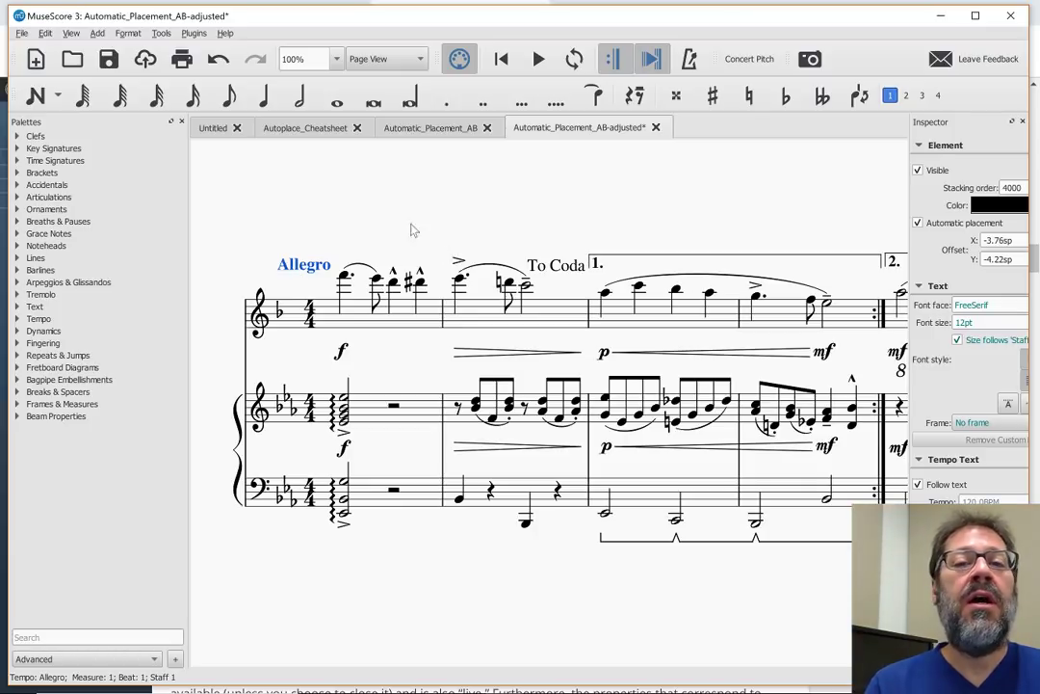
pyautogui.click(395, 129)
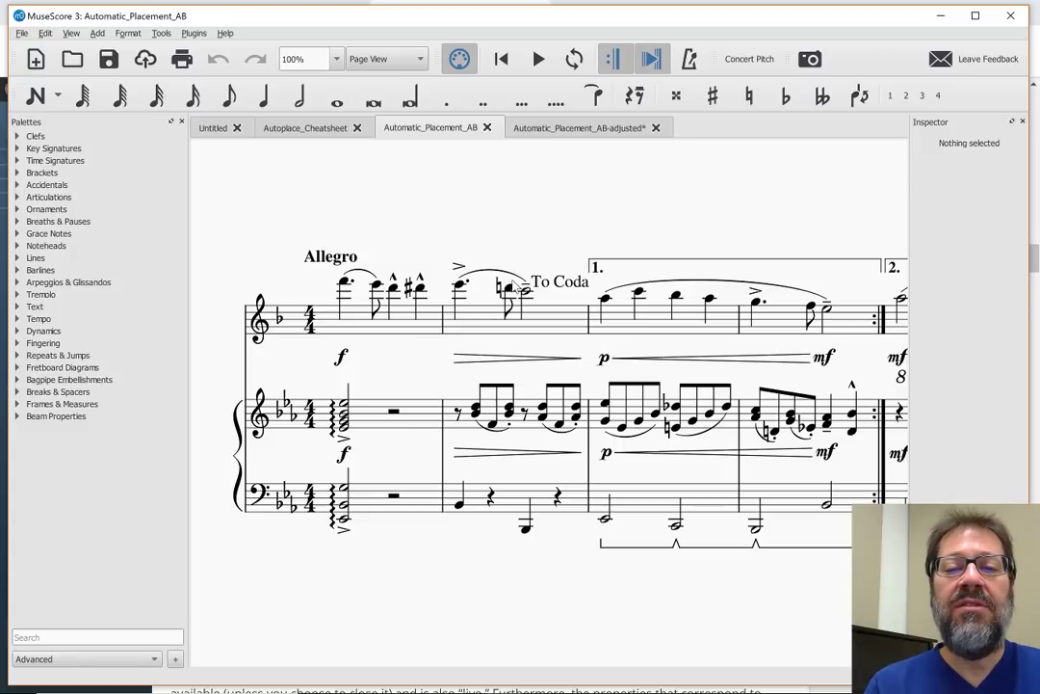
pyautogui.click(332, 268)
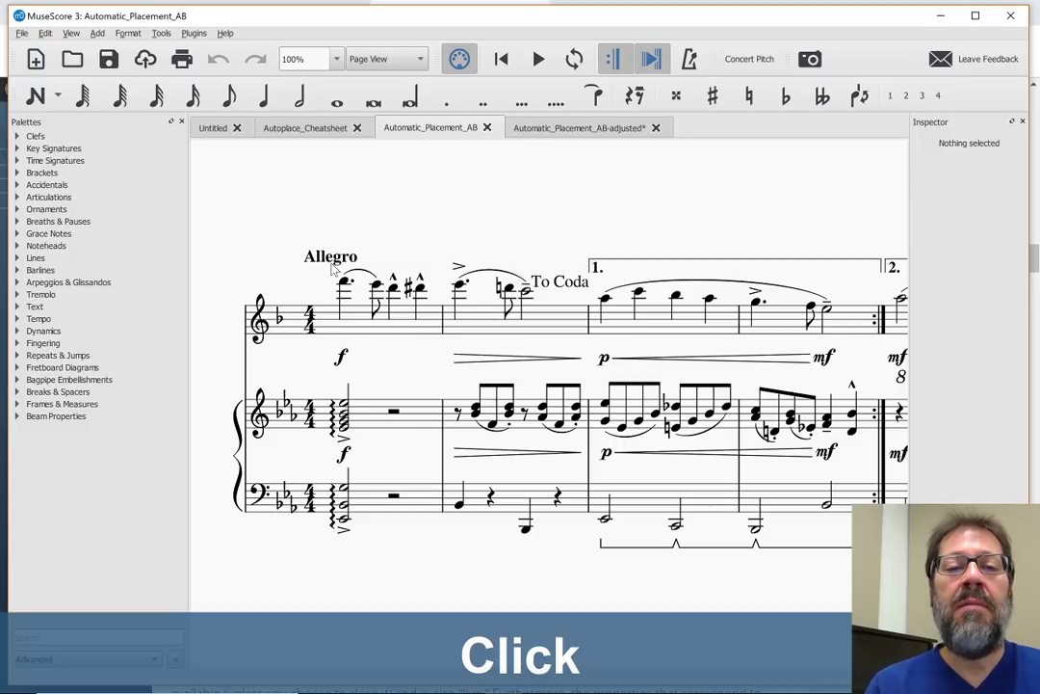
pyautogui.click(318, 262)
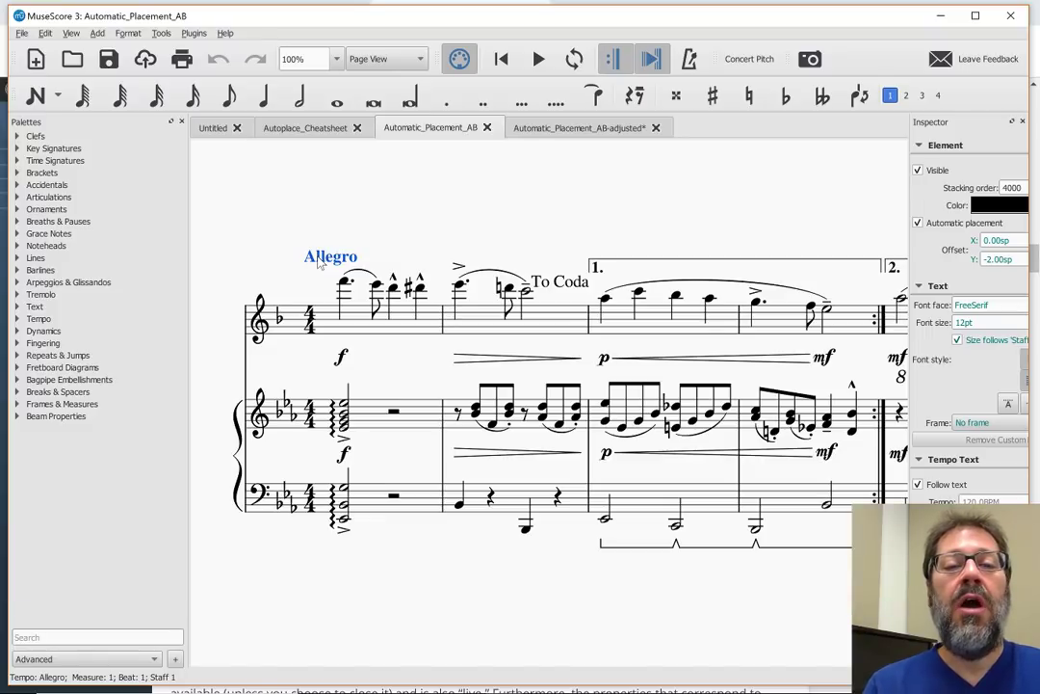
pyautogui.click(341, 358)
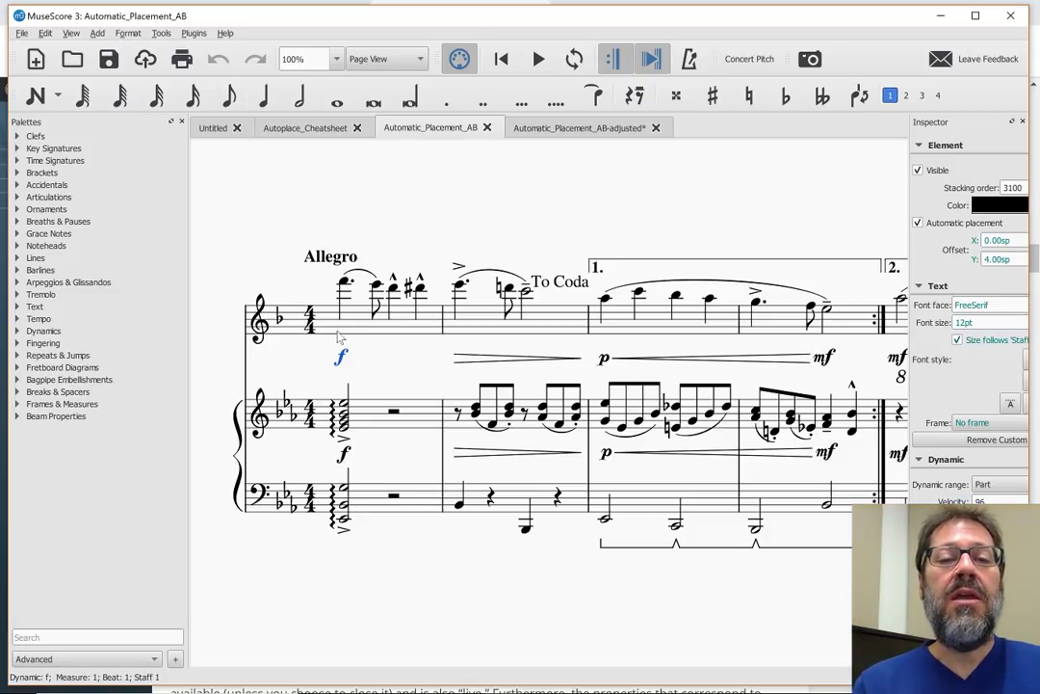
# Open the Dynamics text style in the score's style settings, and move the dialog aside to reveal the score
pyautogui.click(128, 32)
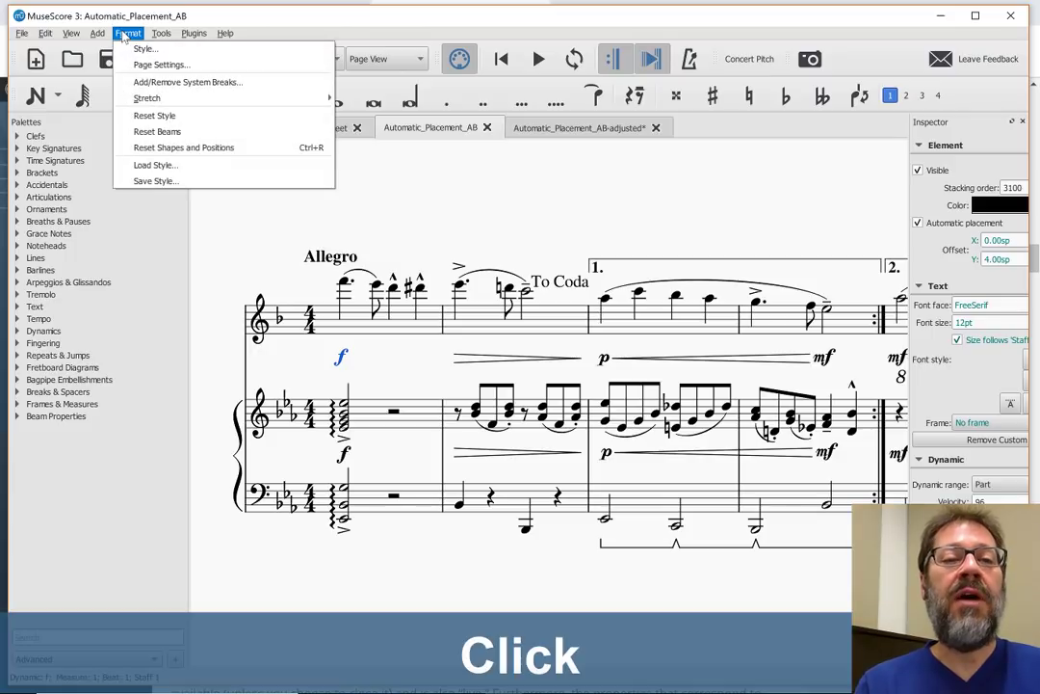
pyautogui.click(130, 51)
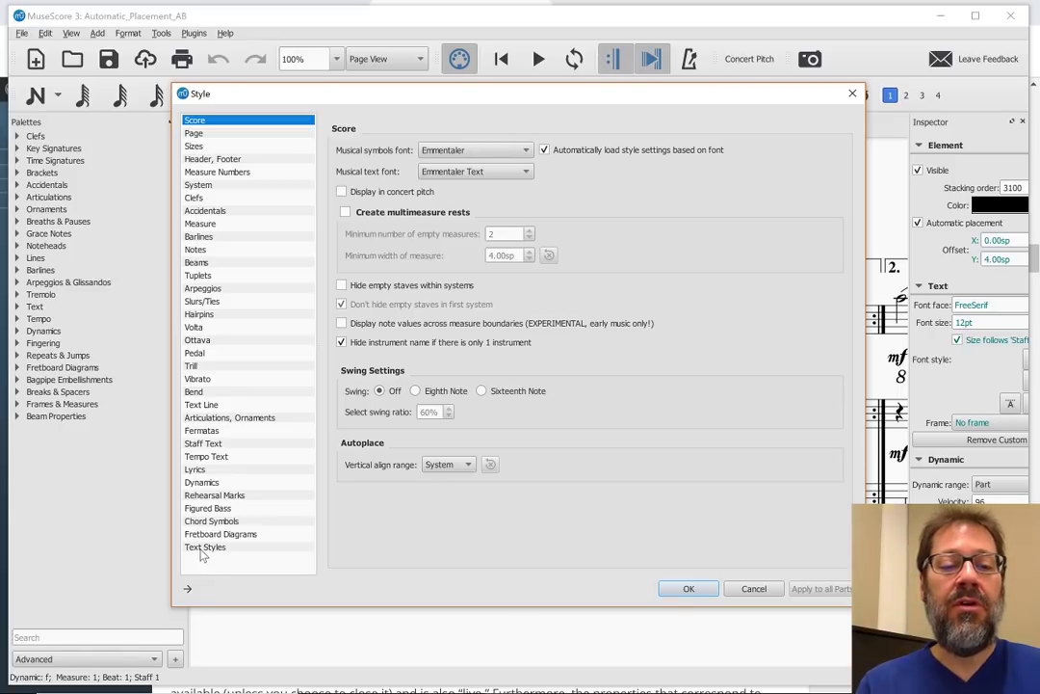
pyautogui.click(206, 548)
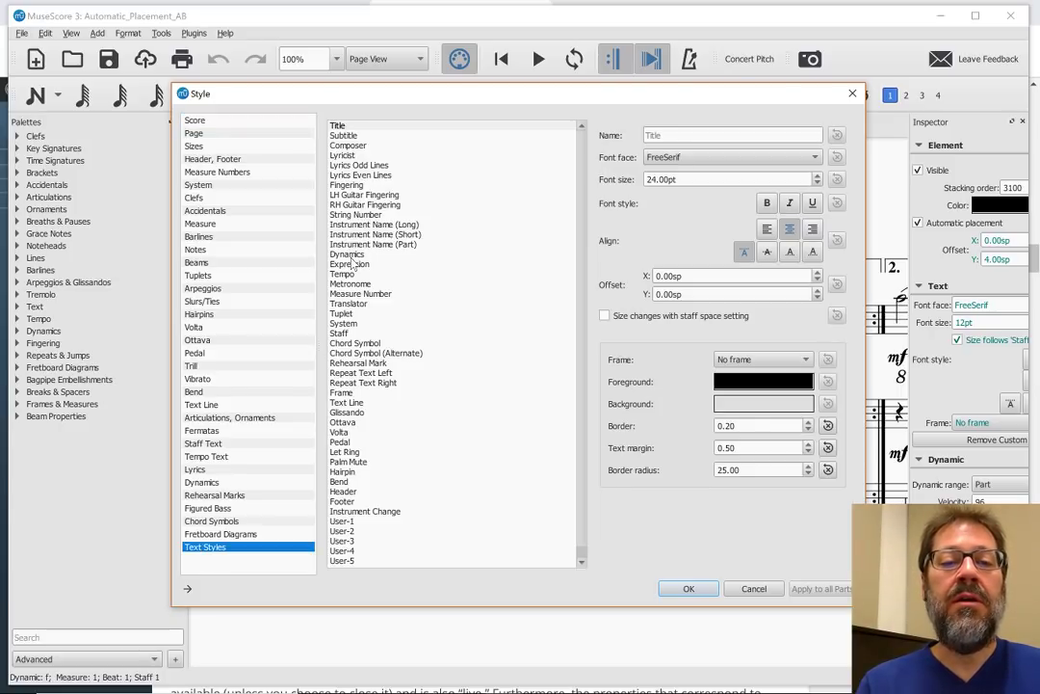
pyautogui.click(347, 255)
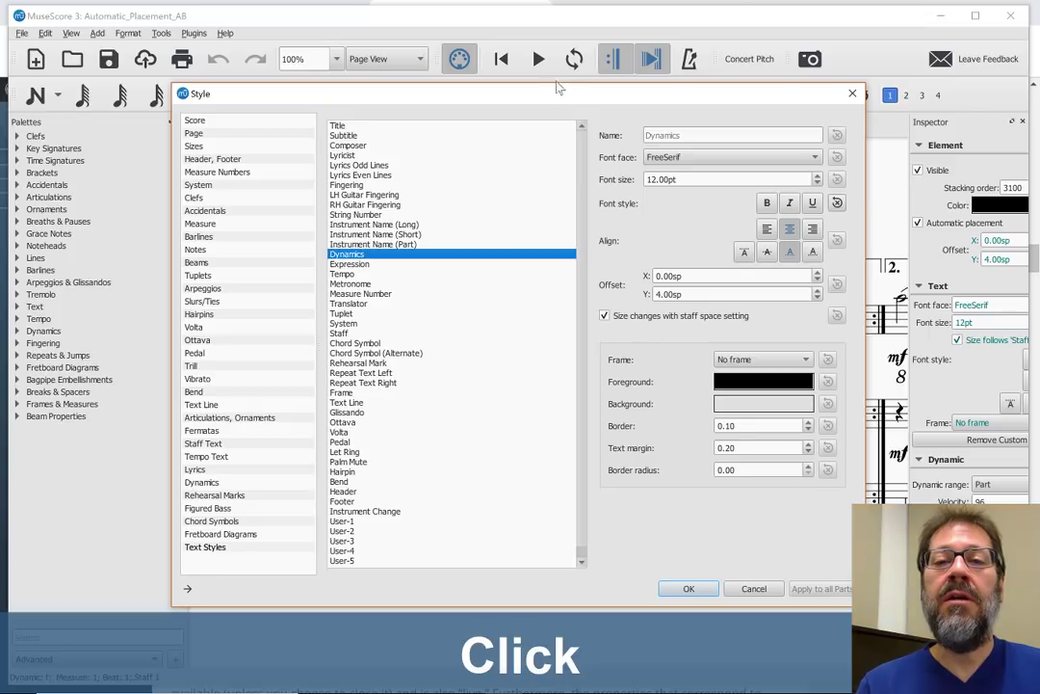
pyautogui.moveTo(551, 95); pyautogui.dragTo(158, 104)
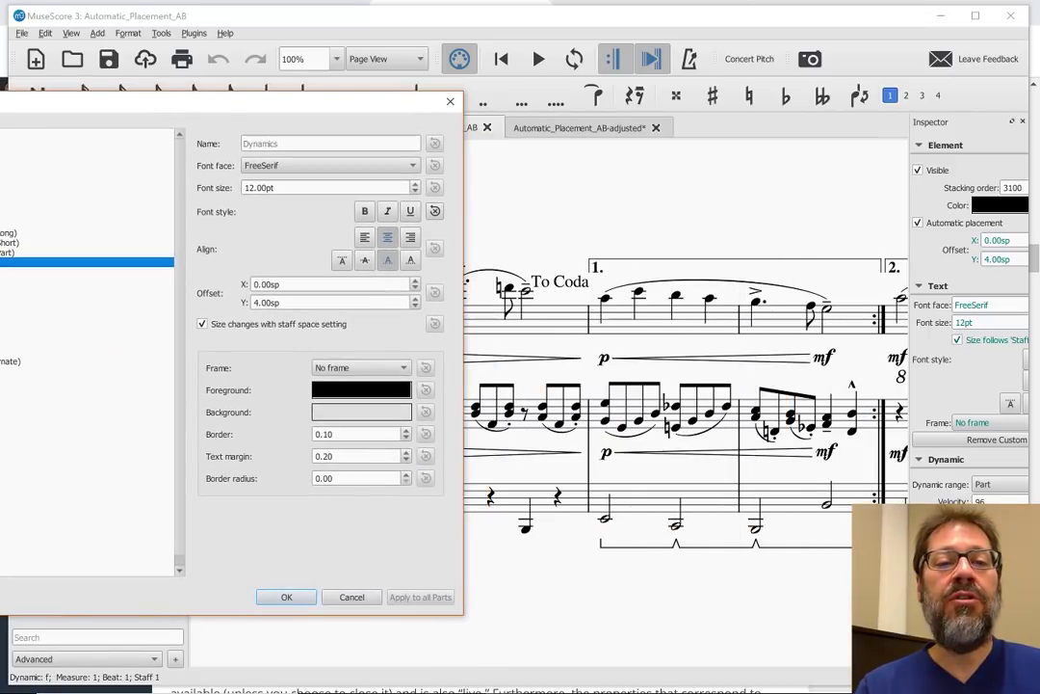
# Try a 20 pt font size for the Dynamics text style, resetting it and cancelling the style changes
pyautogui.click(272, 187)
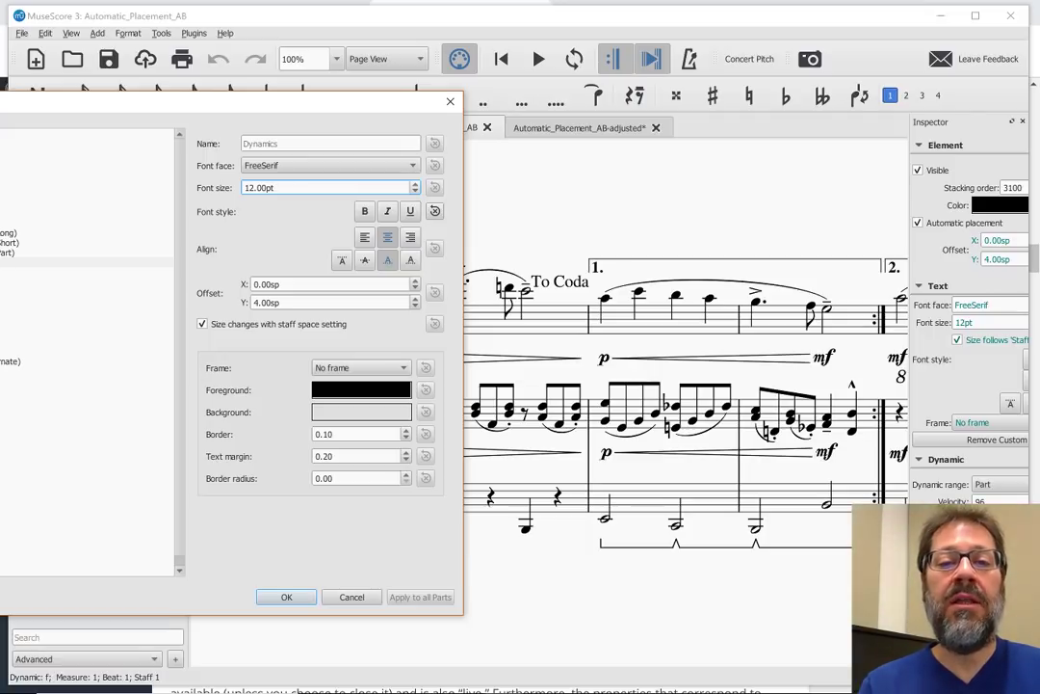
pyautogui.press('Up')
pyautogui.press('Up')
pyautogui.press('Up')
pyautogui.press('Up')
pyautogui.press('Up')
pyautogui.press('Up')
pyautogui.press('Up')
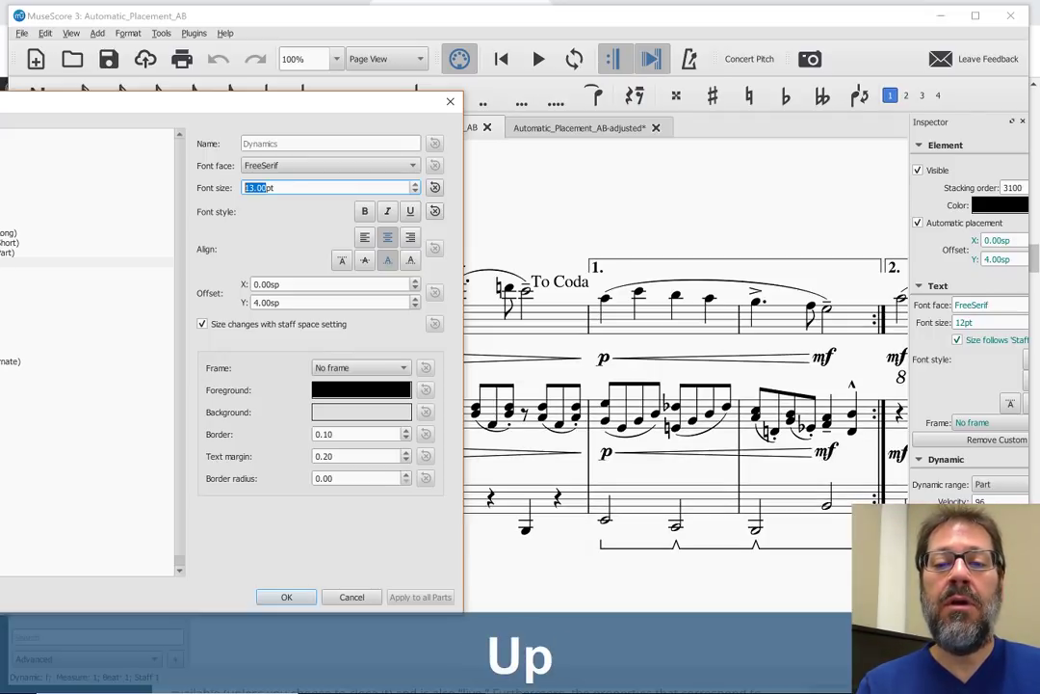
pyautogui.press('Up')
pyautogui.press('Up')
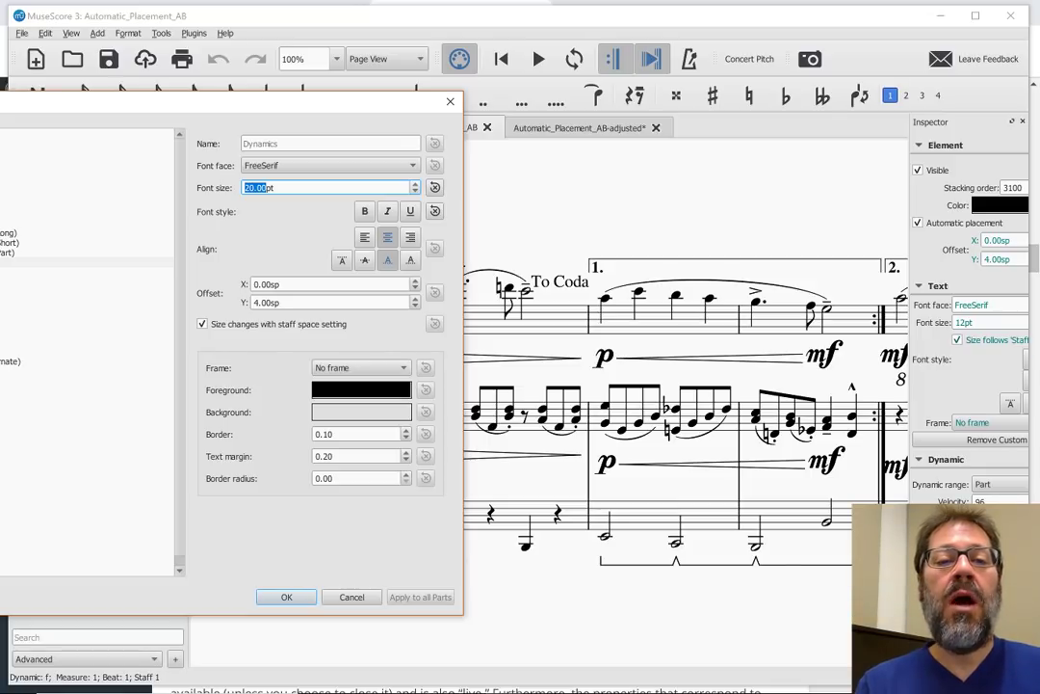
pyautogui.click(435, 188)
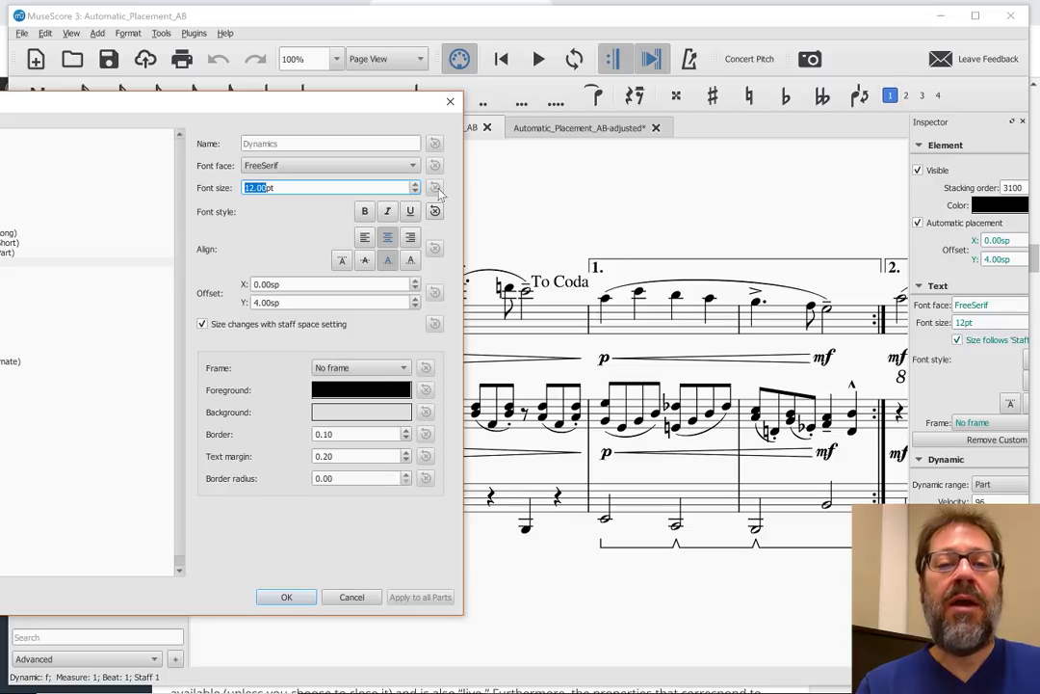
pyautogui.click(351, 598)
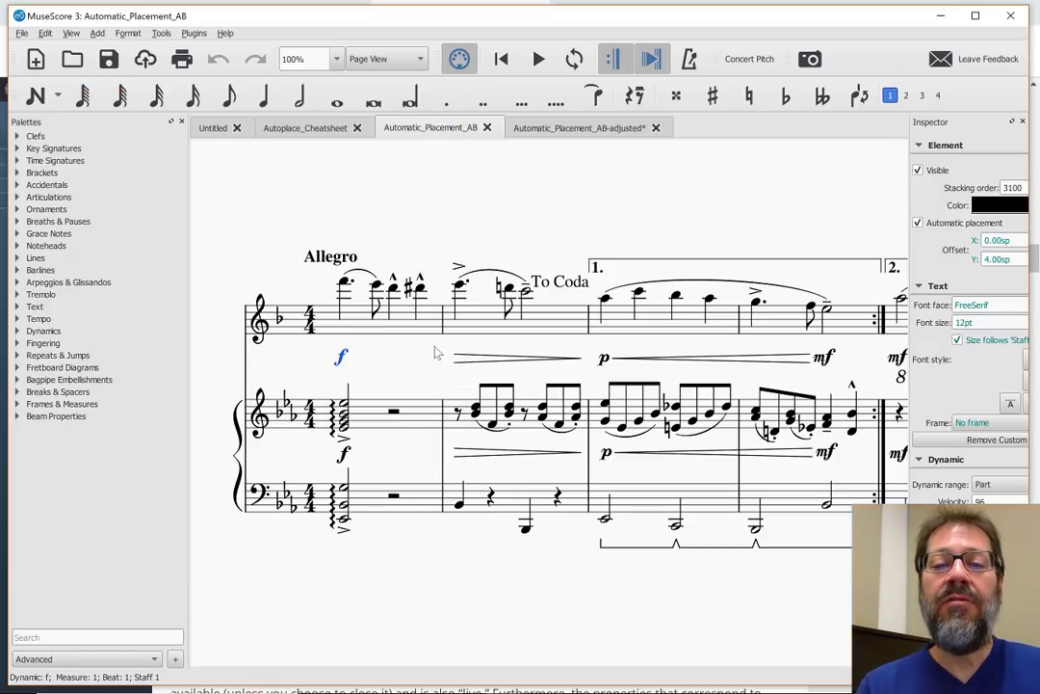
# Set the font size of the upper staff's p dynamic in measure 3 to 22 pt, and save it as the style for all dynamics
pyautogui.click(414, 354)
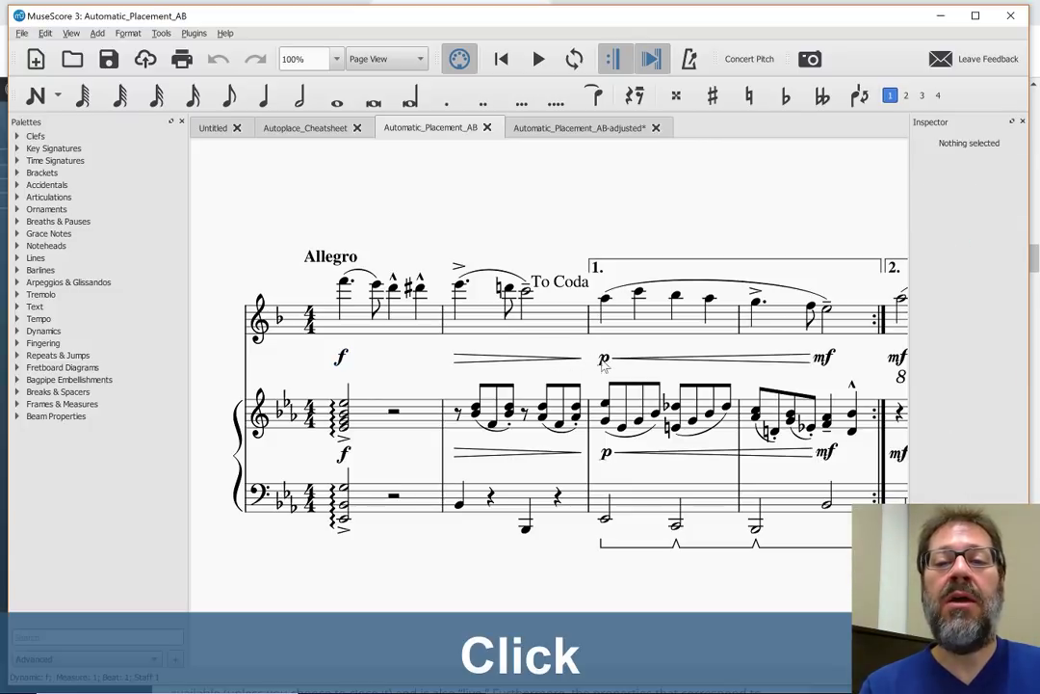
pyautogui.click(605, 361)
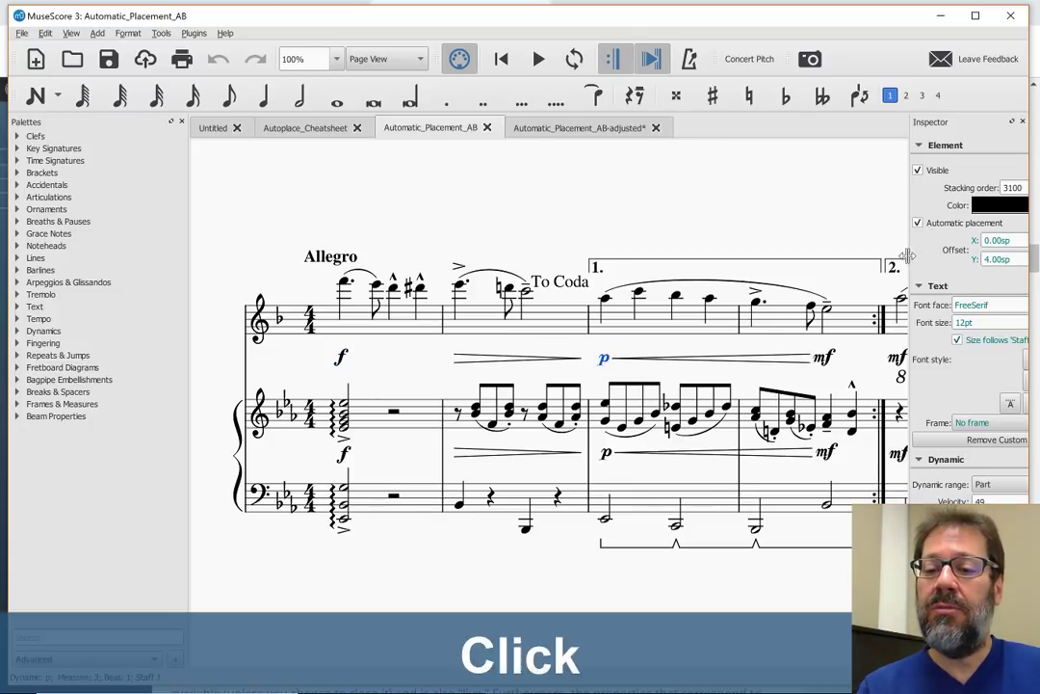
pyautogui.moveTo(894, 258); pyautogui.dragTo(812, 263)
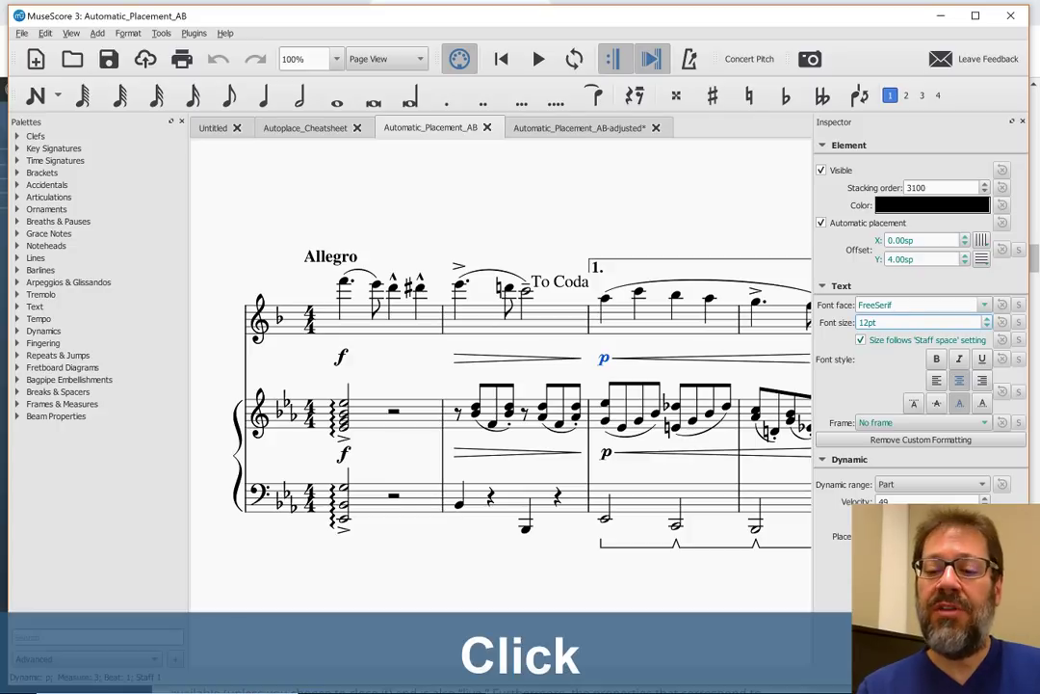
pyautogui.press('Up')
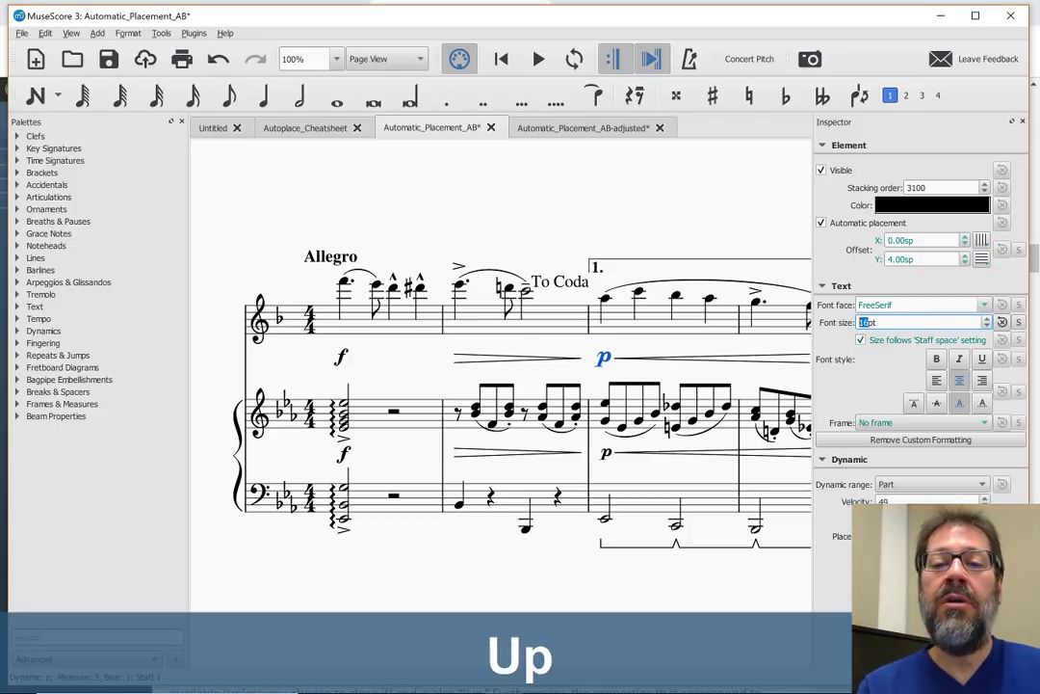
pyautogui.press('Up')
pyautogui.press('Up')
pyautogui.press('Up')
pyautogui.press('Up')
pyautogui.press('Up')
pyautogui.press('Up')
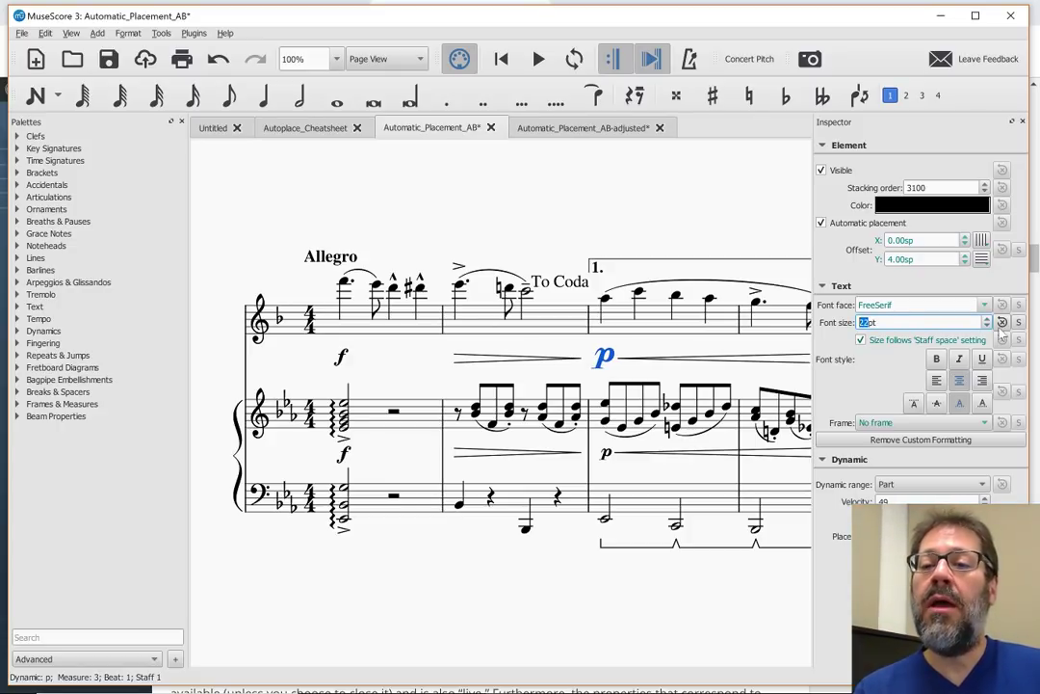
pyautogui.click(1019, 326)
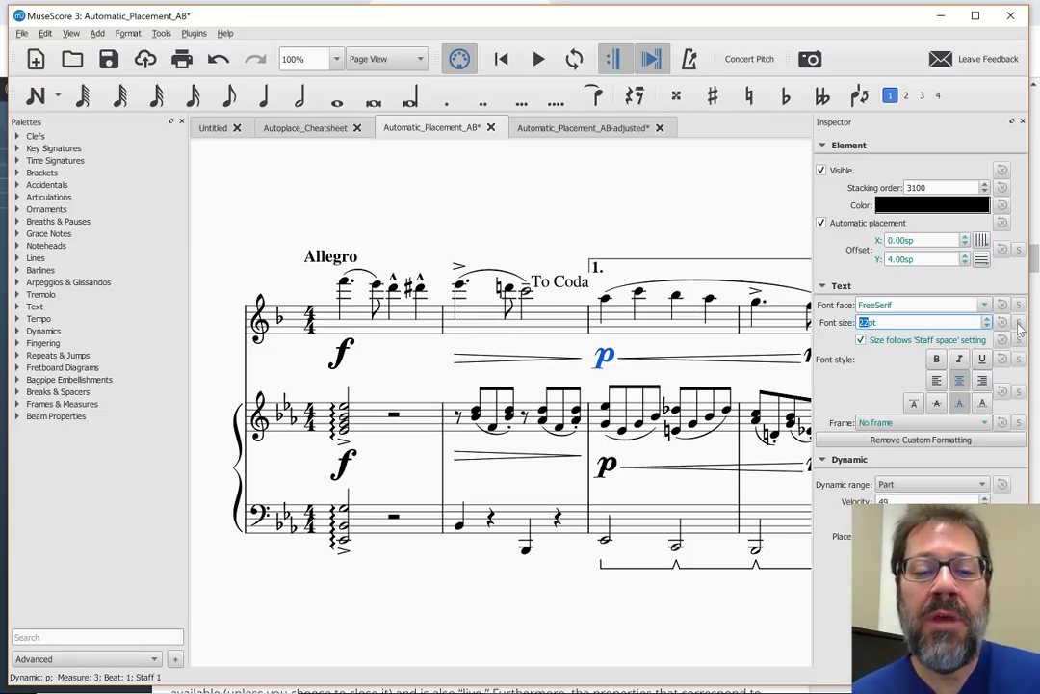
# Switch to the browser article and read the passage on overriding style defaults with the Inspector and Set as style
pyautogui.hotkey('alt', 'Tab')
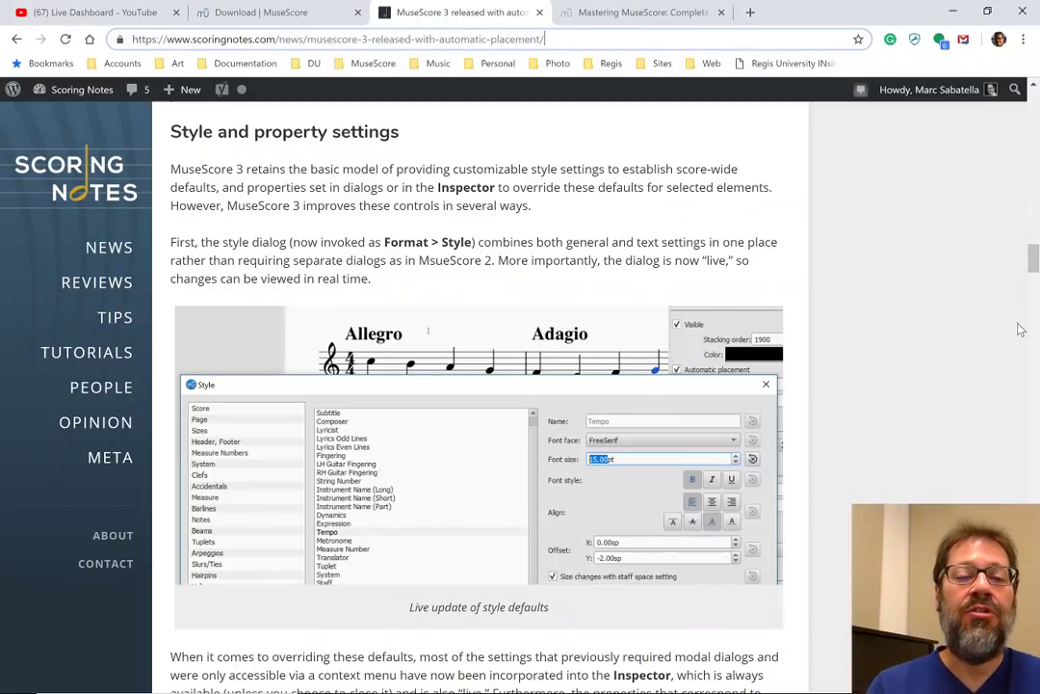
pyautogui.scroll(-3, 1021, 331)
pyautogui.scroll(-5, 1021, 330)
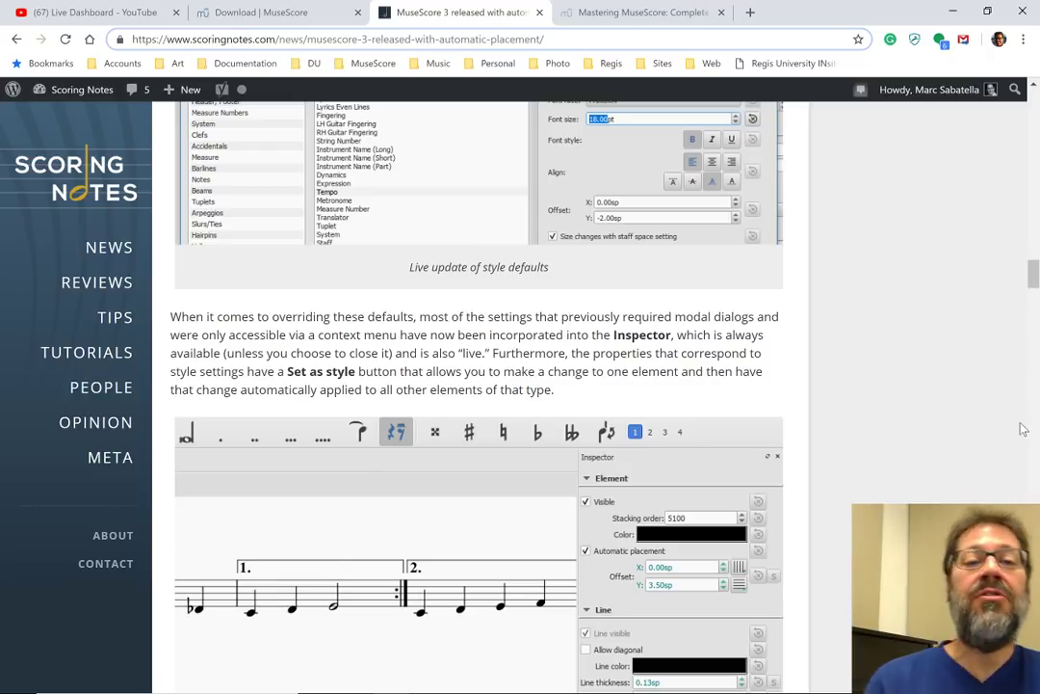
# Read on in the article through the Inspector illustration and the usability section on Tours
pyautogui.scroll(-2, 1023, 429)
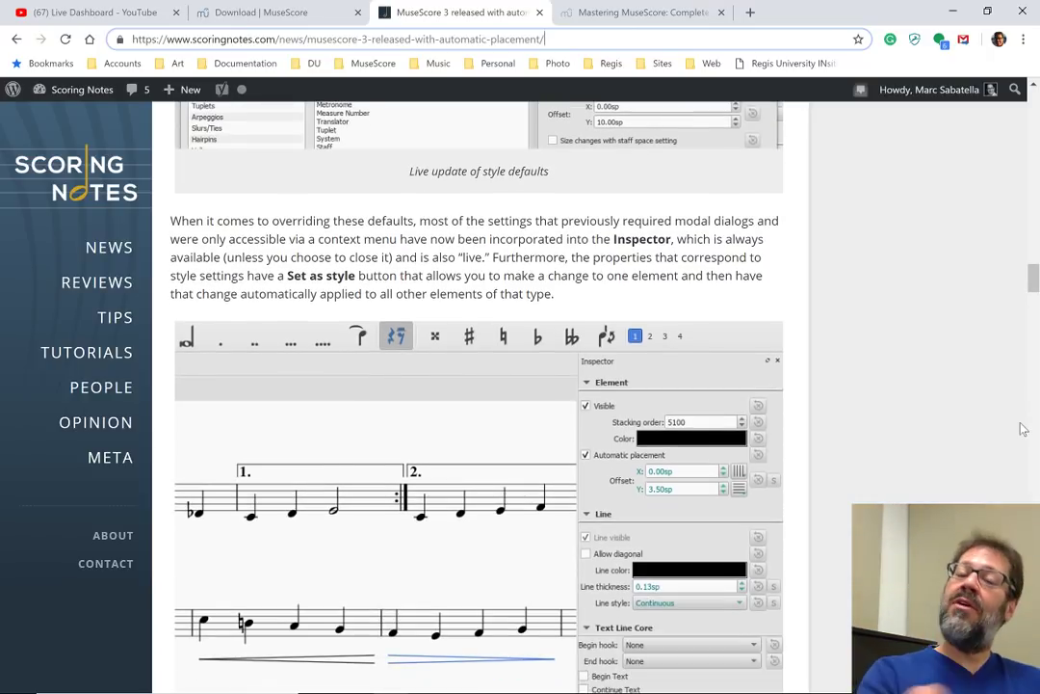
pyautogui.scroll(-1, 1023, 429)
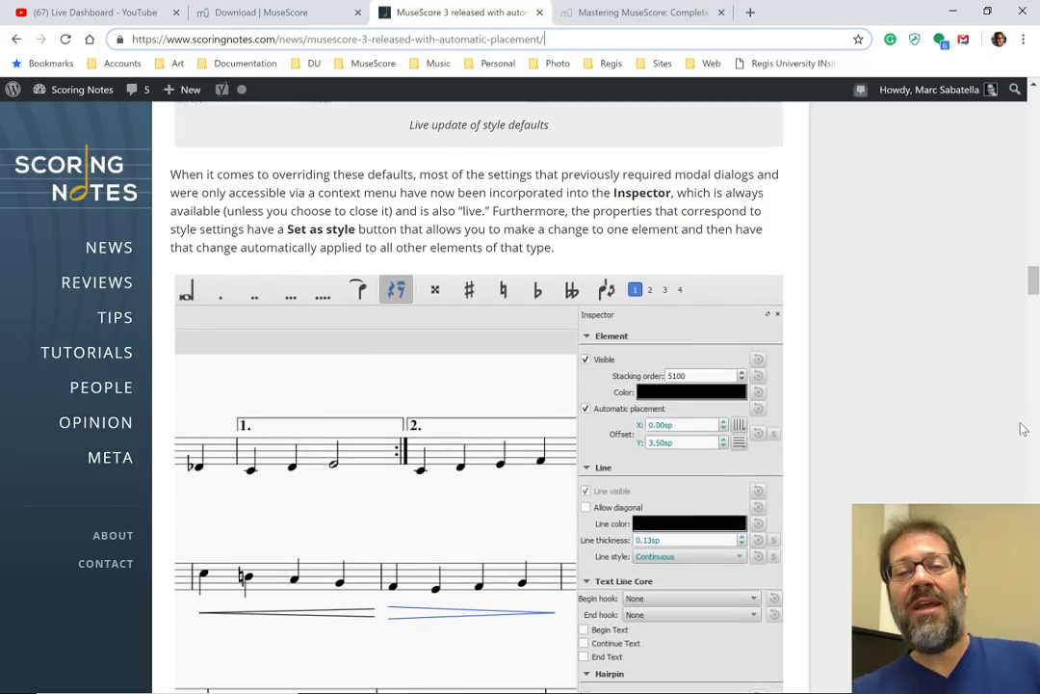
pyautogui.scroll(-2, 1017, 378)
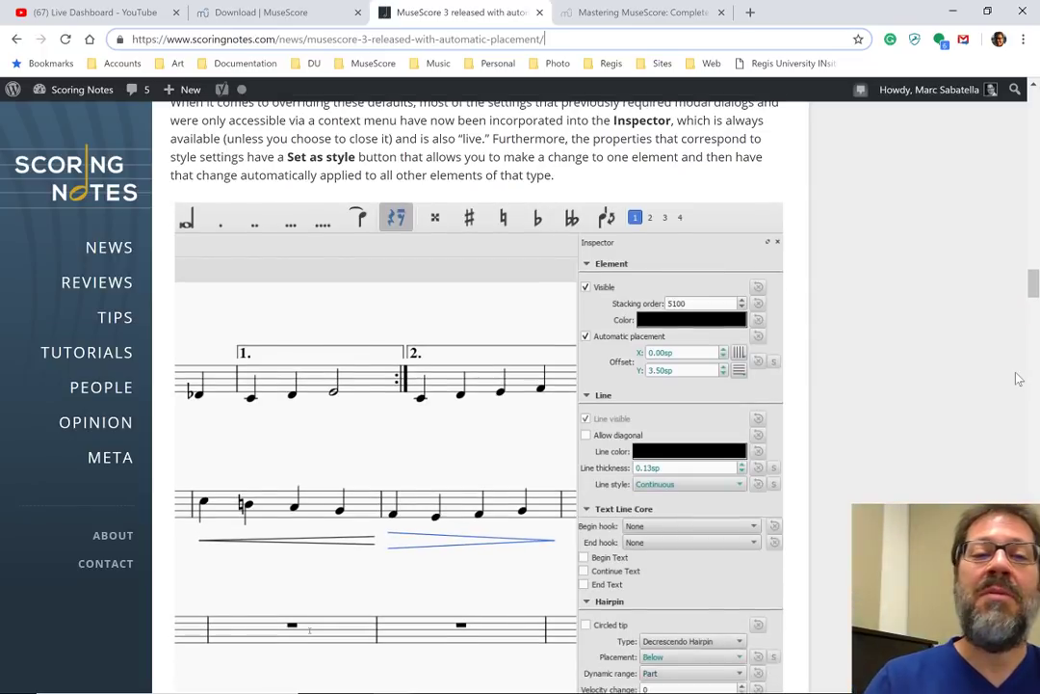
pyautogui.scroll(-5, 1019, 379)
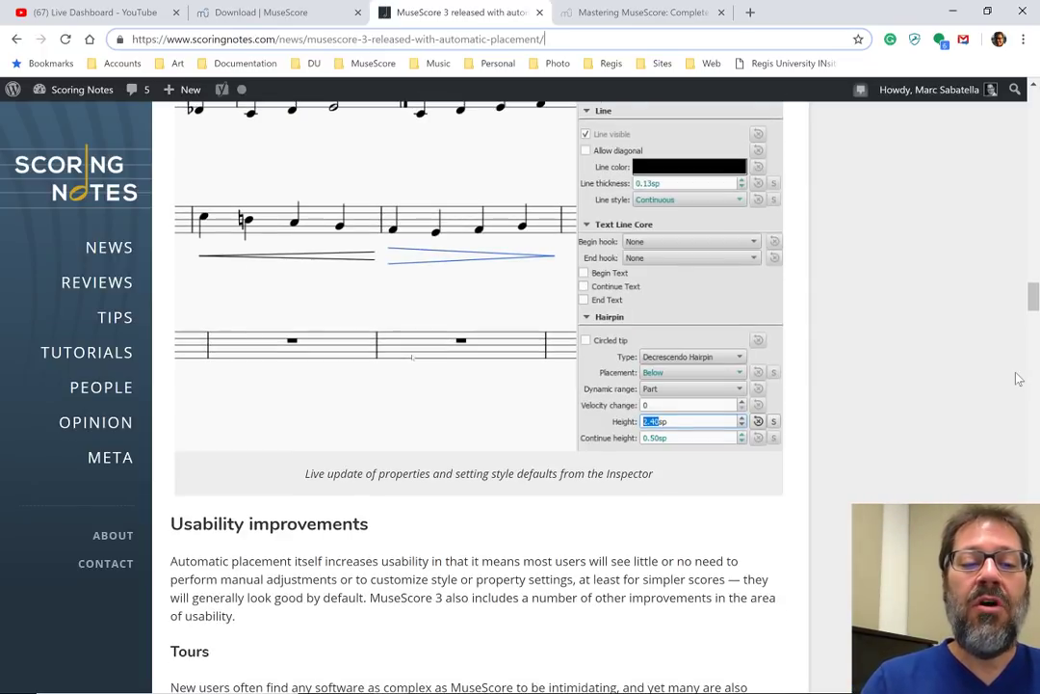
pyautogui.scroll(-1, 1019, 378)
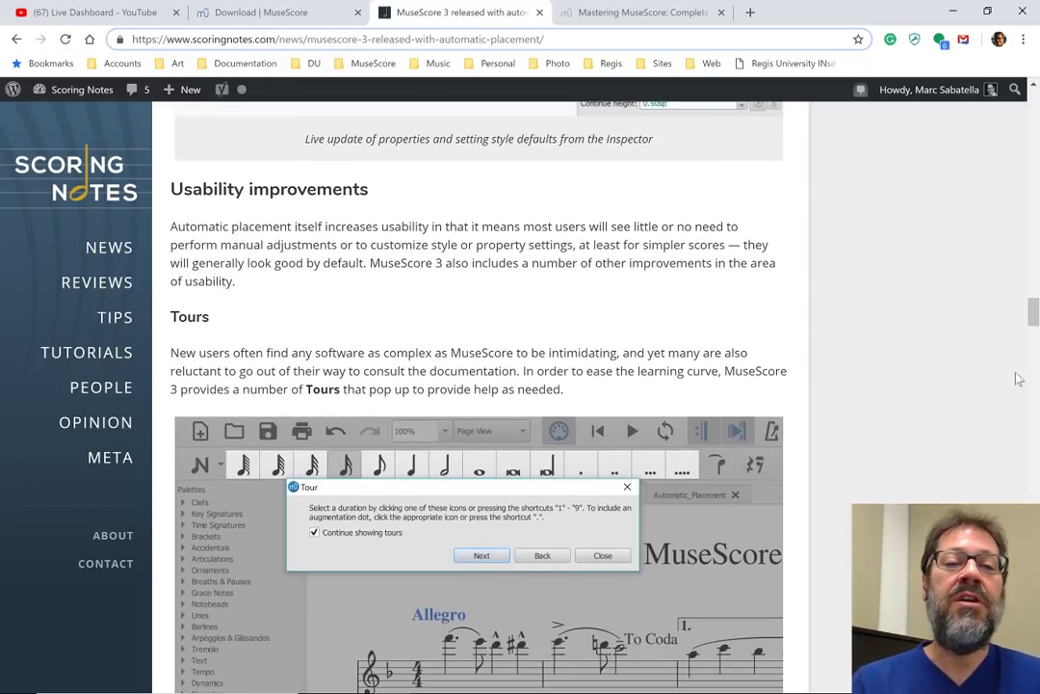
pyautogui.scroll(-1, 1019, 379)
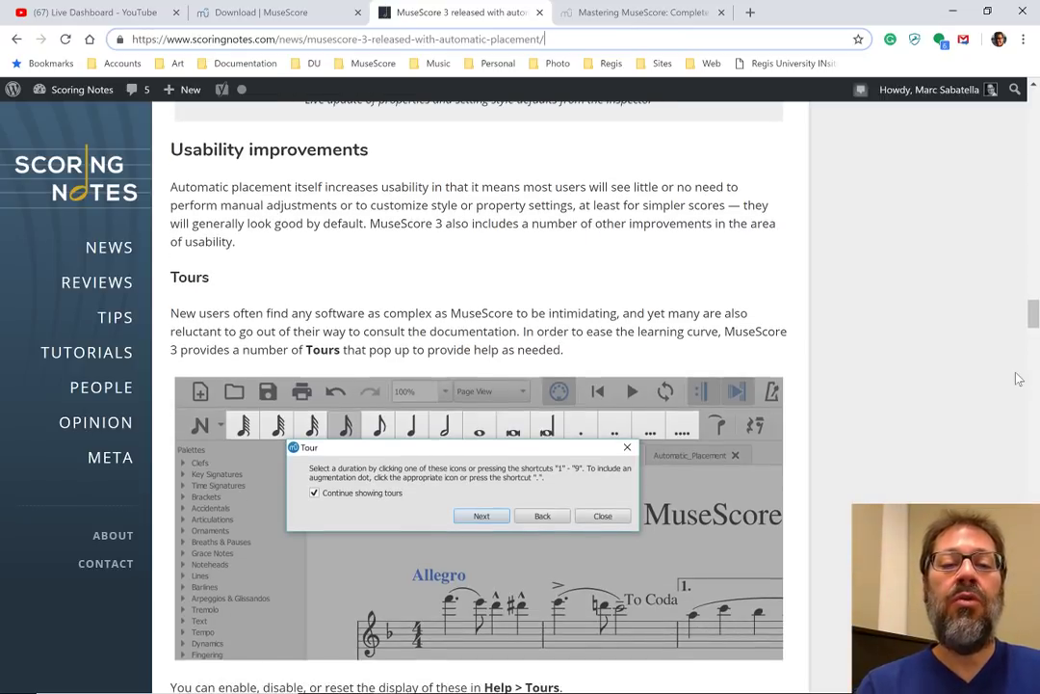
pyautogui.scroll(-1, 1019, 379)
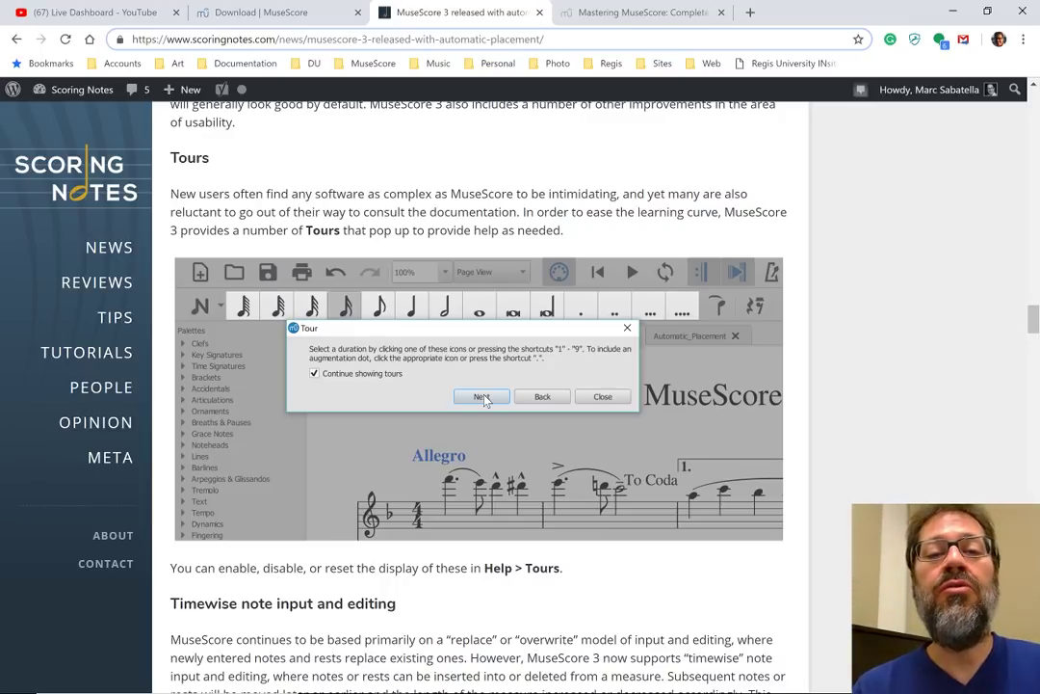
# Switch to MuseScore, reset the tours, and enable Show Tours
pyautogui.hotkey('alt', 'Tab')
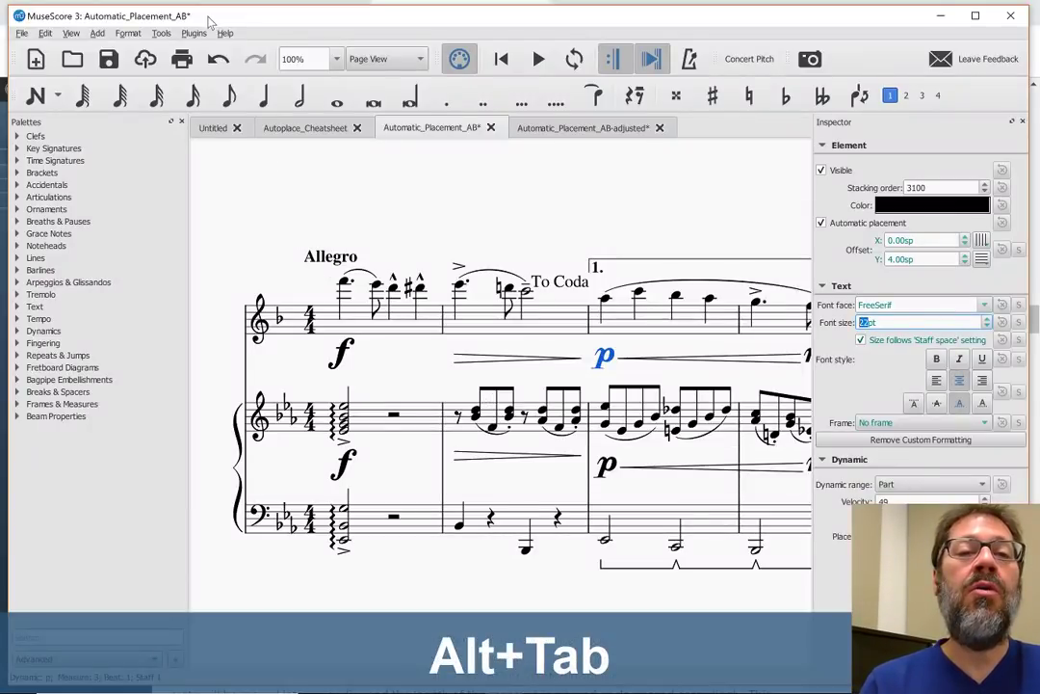
pyautogui.click(224, 33)
pyautogui.moveTo(274, 65)
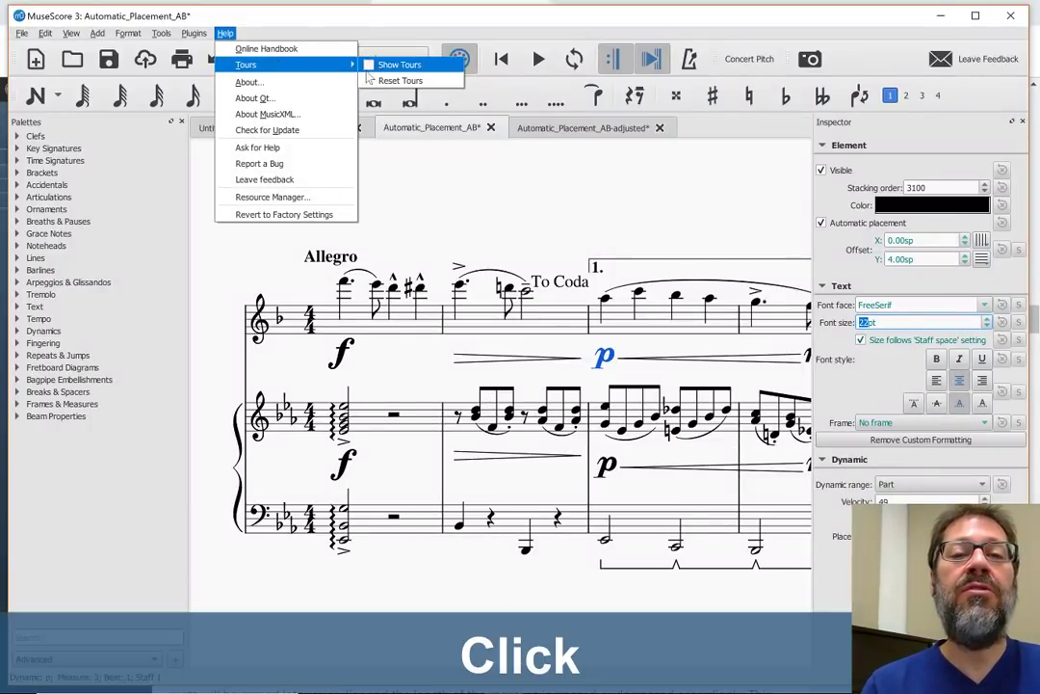
pyautogui.click(390, 83)
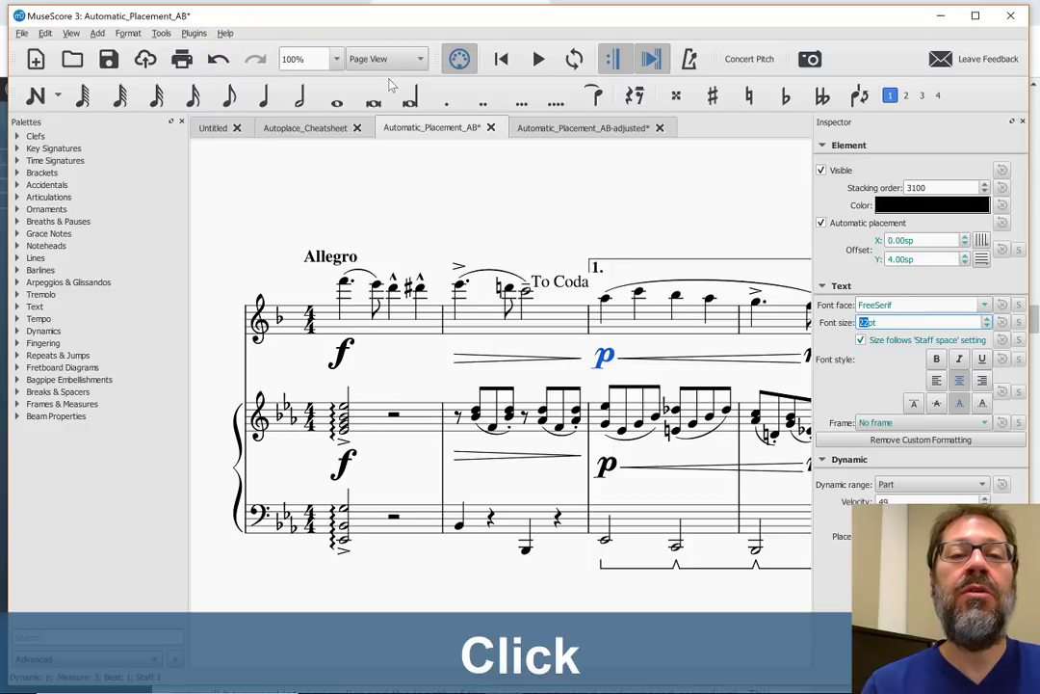
pyautogui.click(225, 33)
pyautogui.moveTo(277, 66)
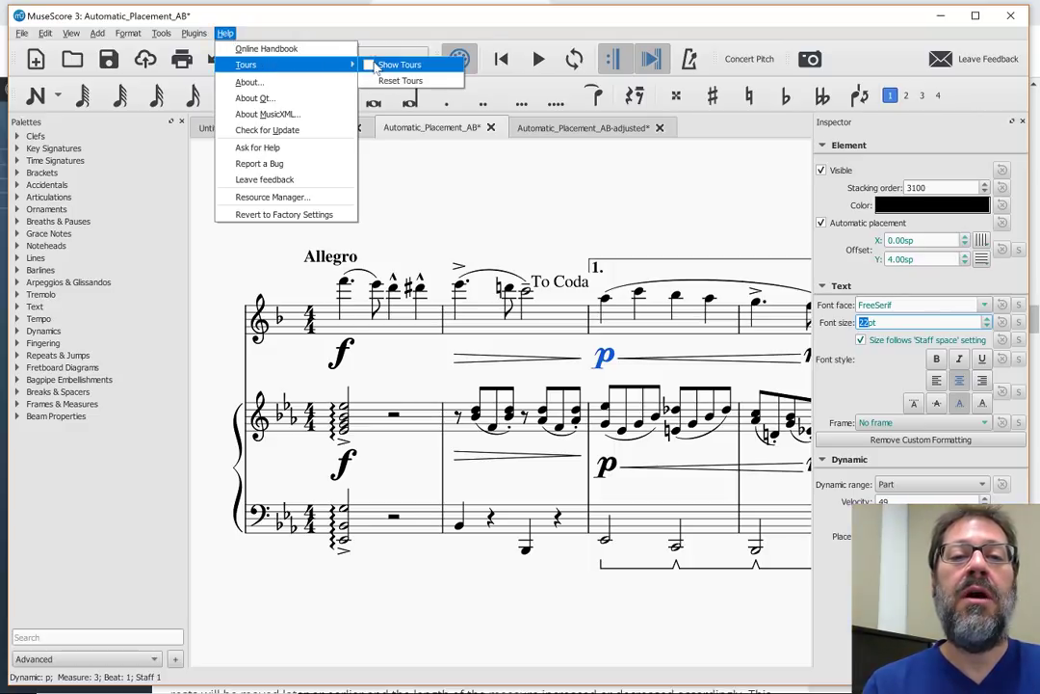
pyautogui.click(370, 69)
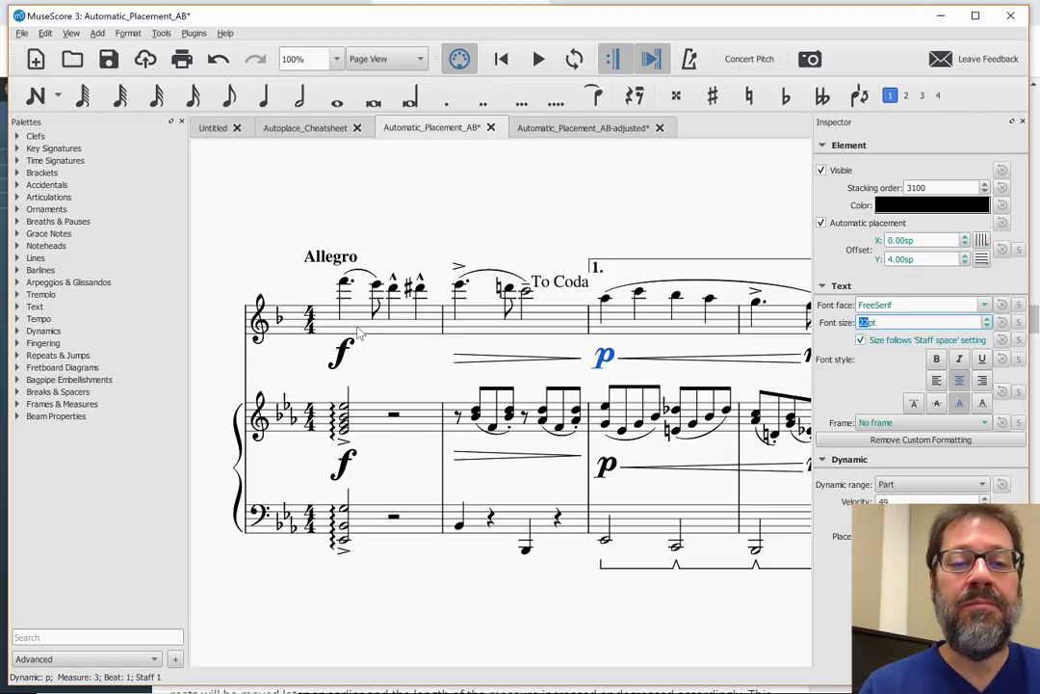
# Trigger the note input tour by selecting the eighth-note duration, read through to its tuplet page, and close it
pyautogui.click(222, 100)
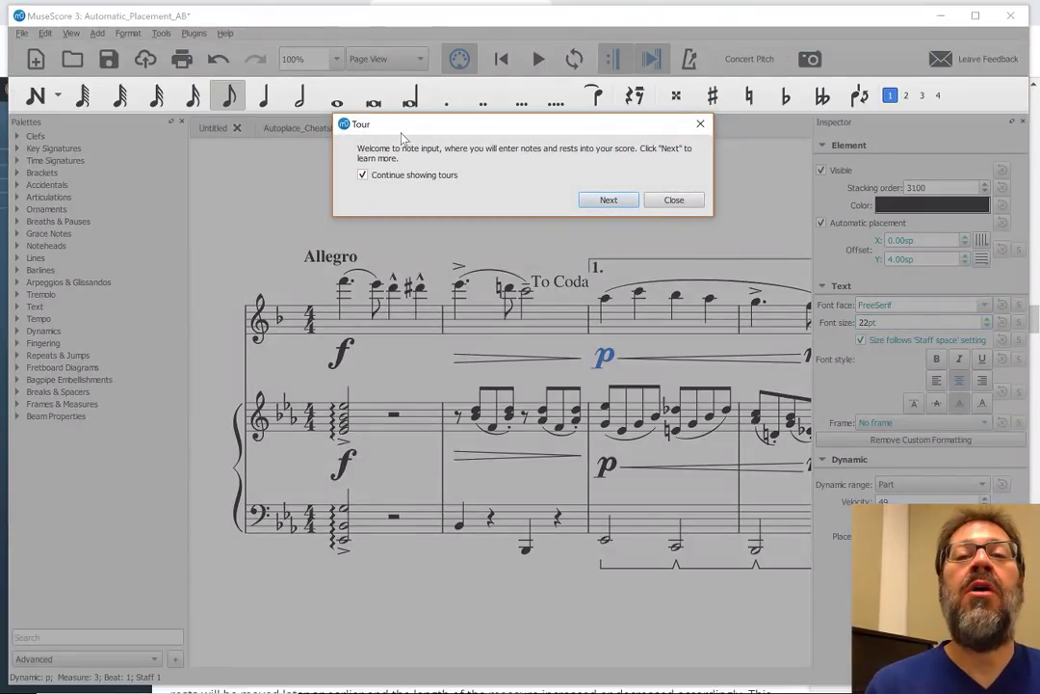
pyautogui.click(608, 201)
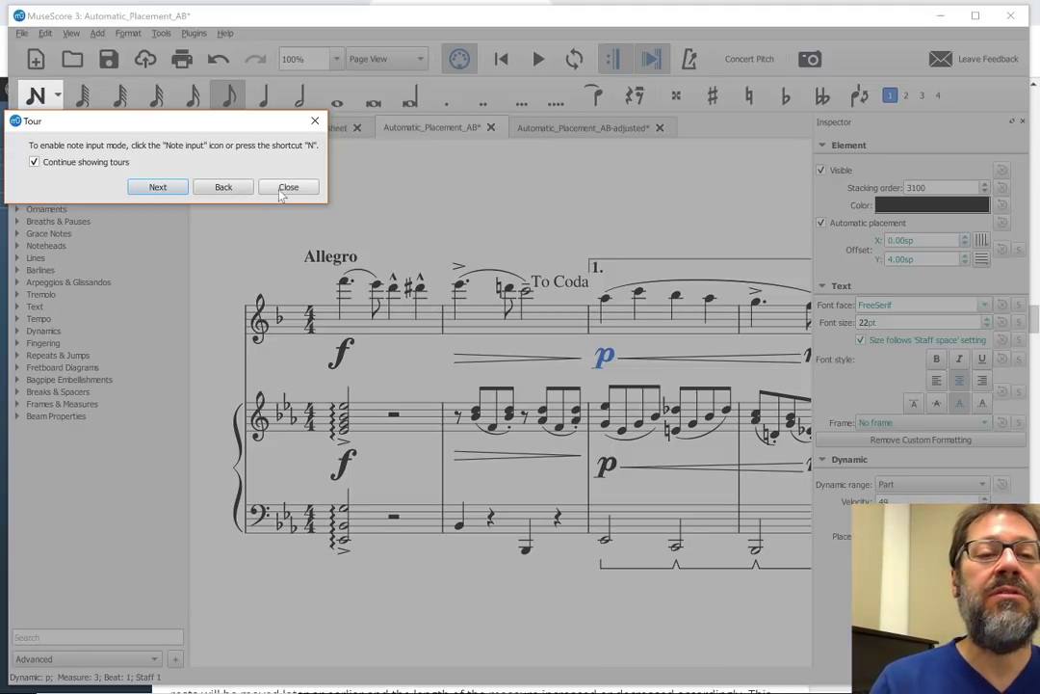
pyautogui.press('Return')
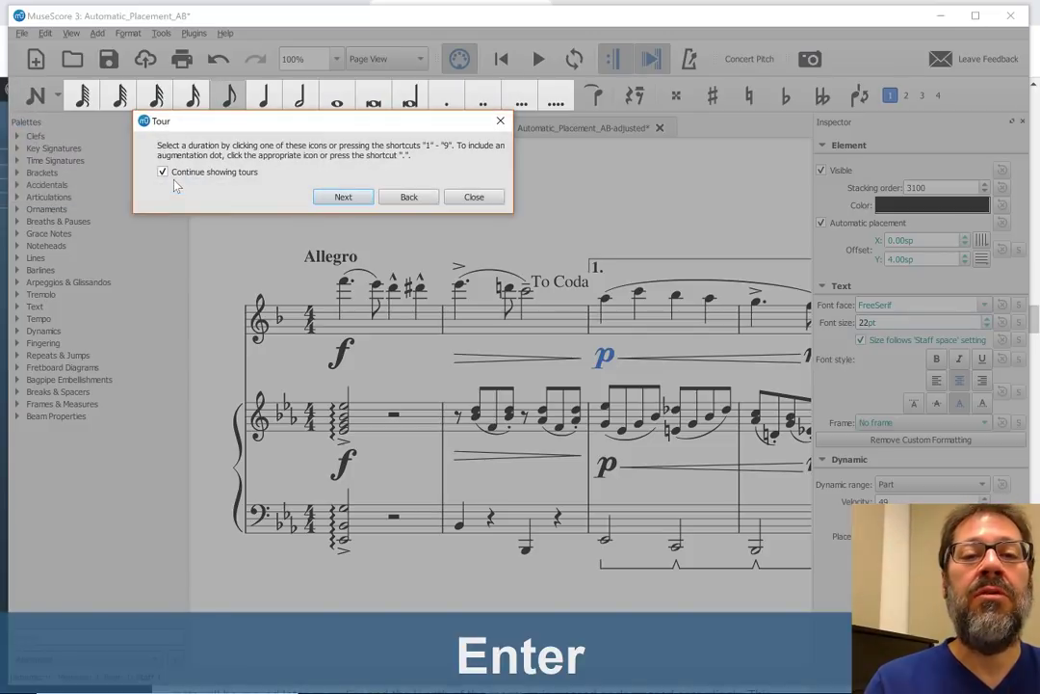
pyautogui.press('Return')
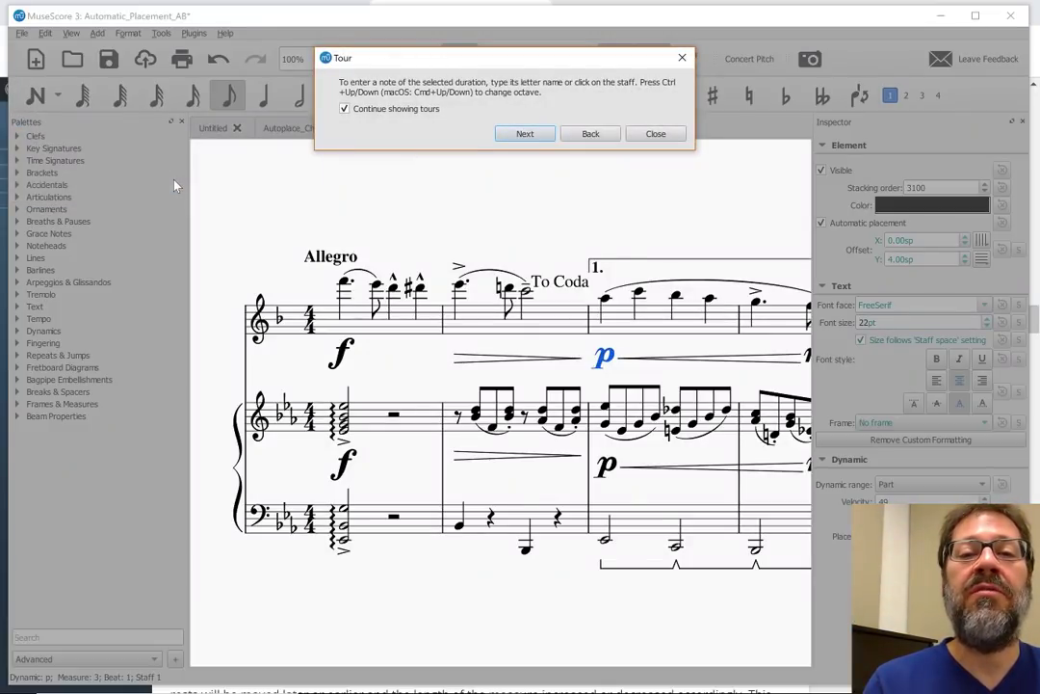
pyautogui.press('Return')
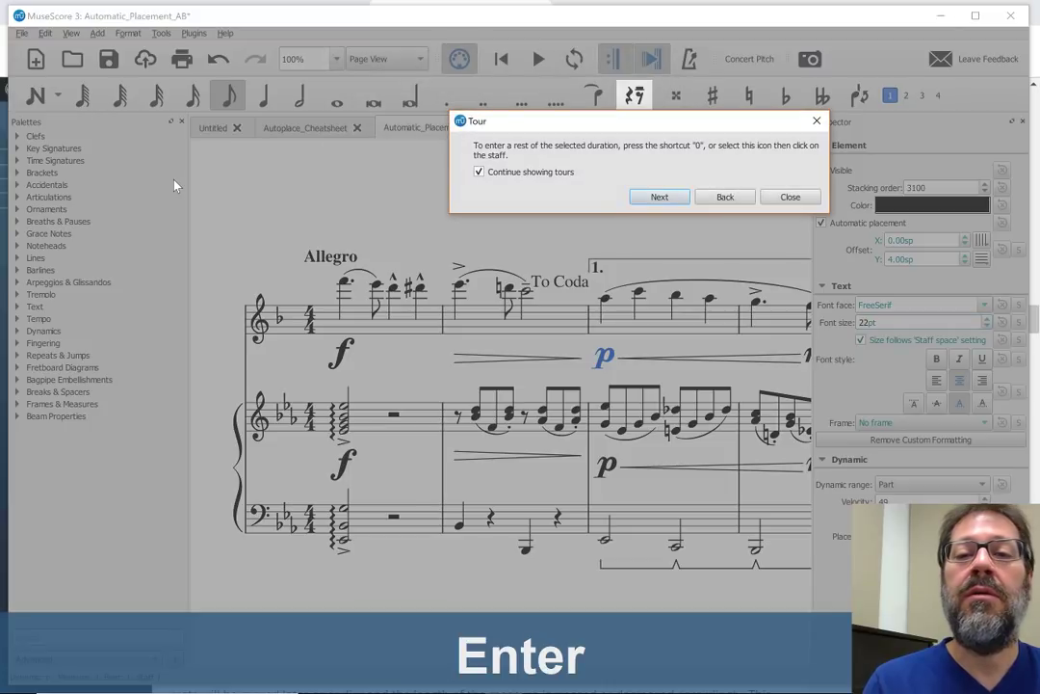
pyautogui.press('Return')
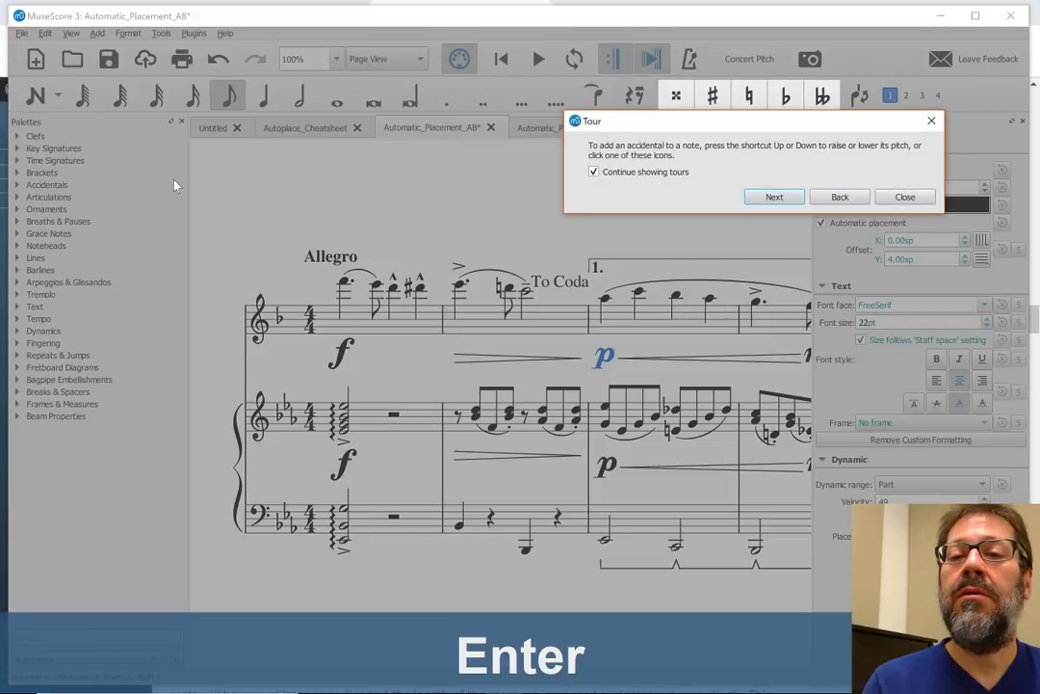
pyautogui.press('Return')
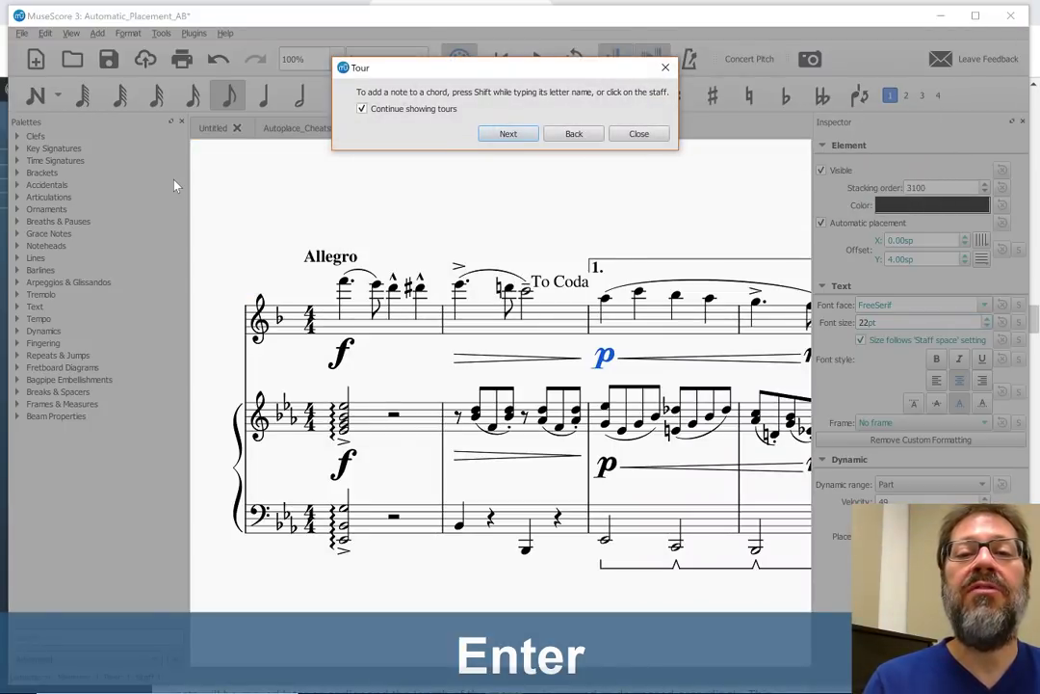
pyautogui.press('Return')
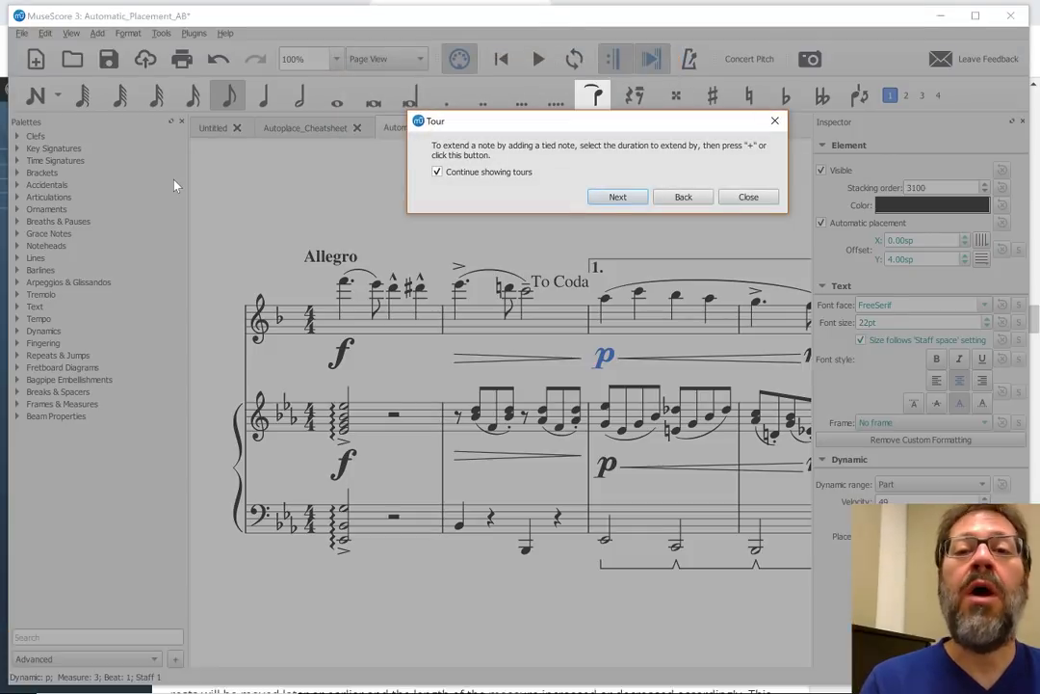
pyautogui.press('Return')
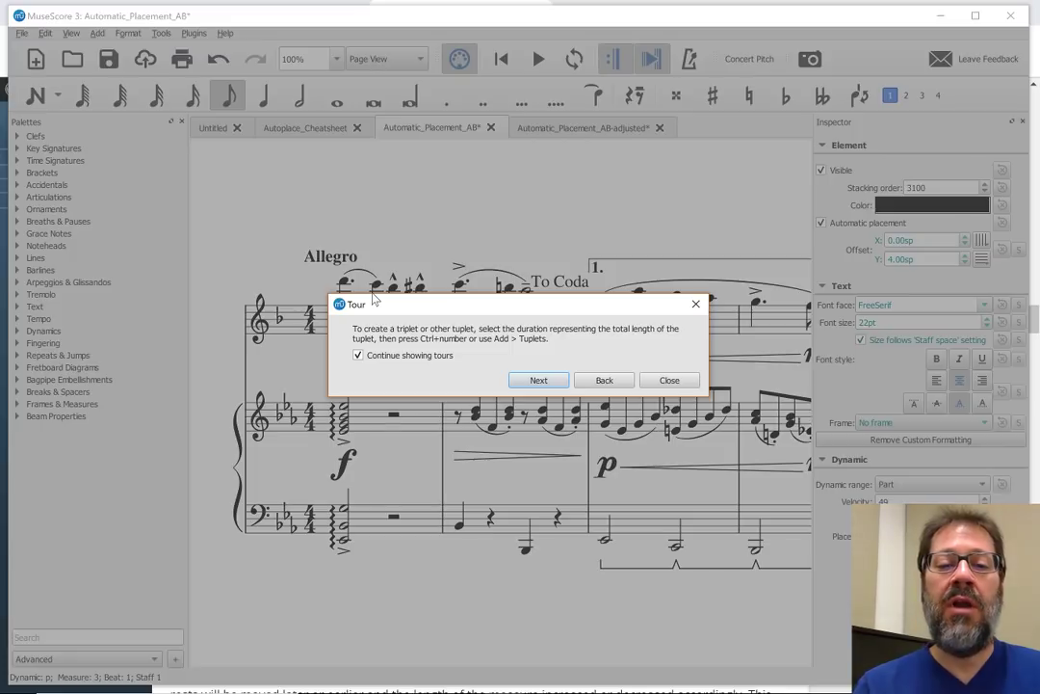
pyautogui.press('Escape')
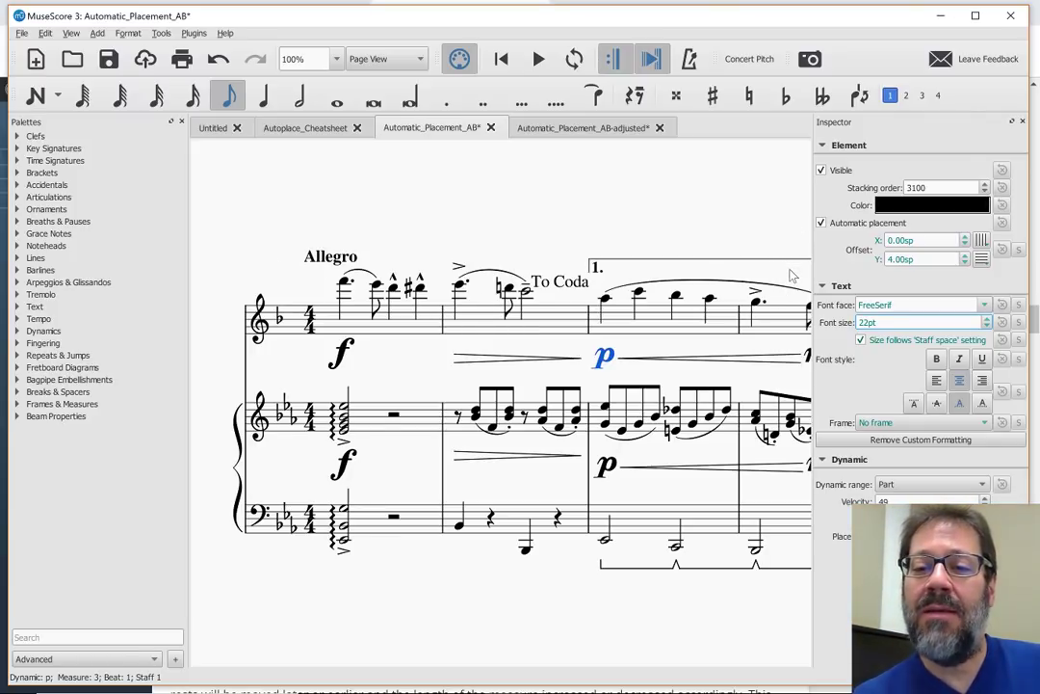
# Trigger the score navigation tour by selecting the empty vertical frame above the music, read its scrolling advice, and close it
pyautogui.click(741, 251)
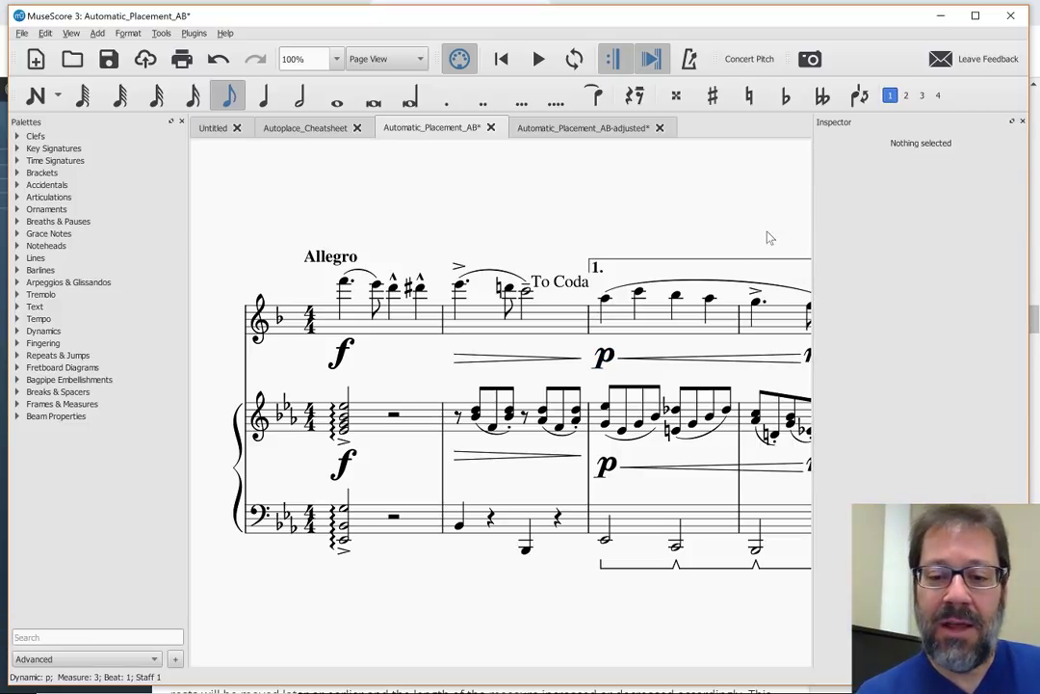
pyautogui.click(770, 237)
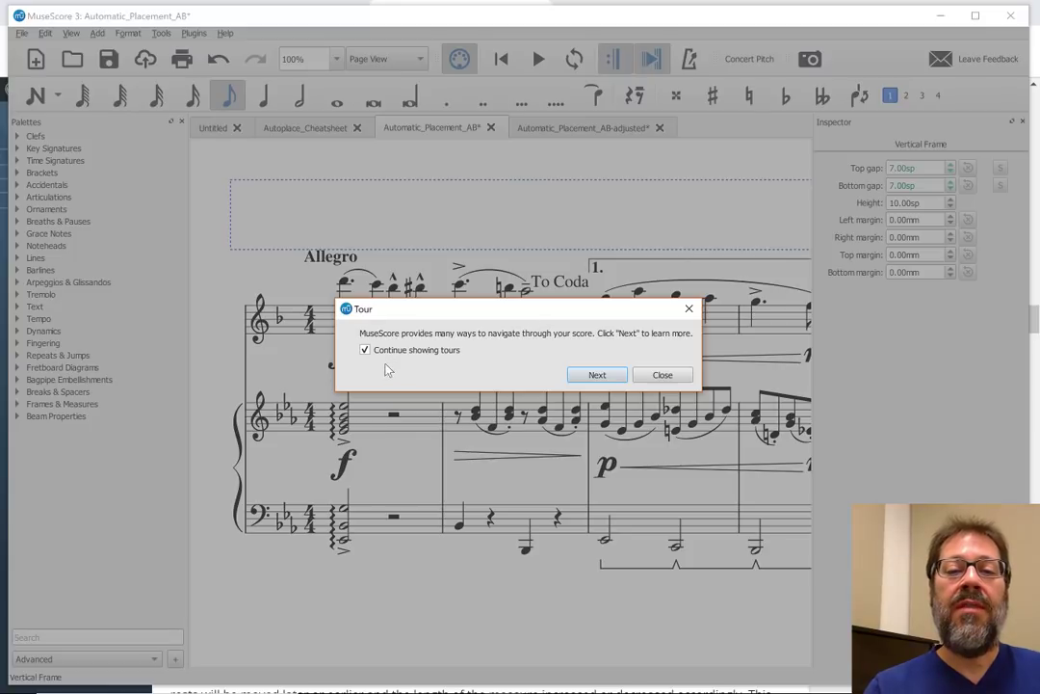
pyautogui.click(588, 376)
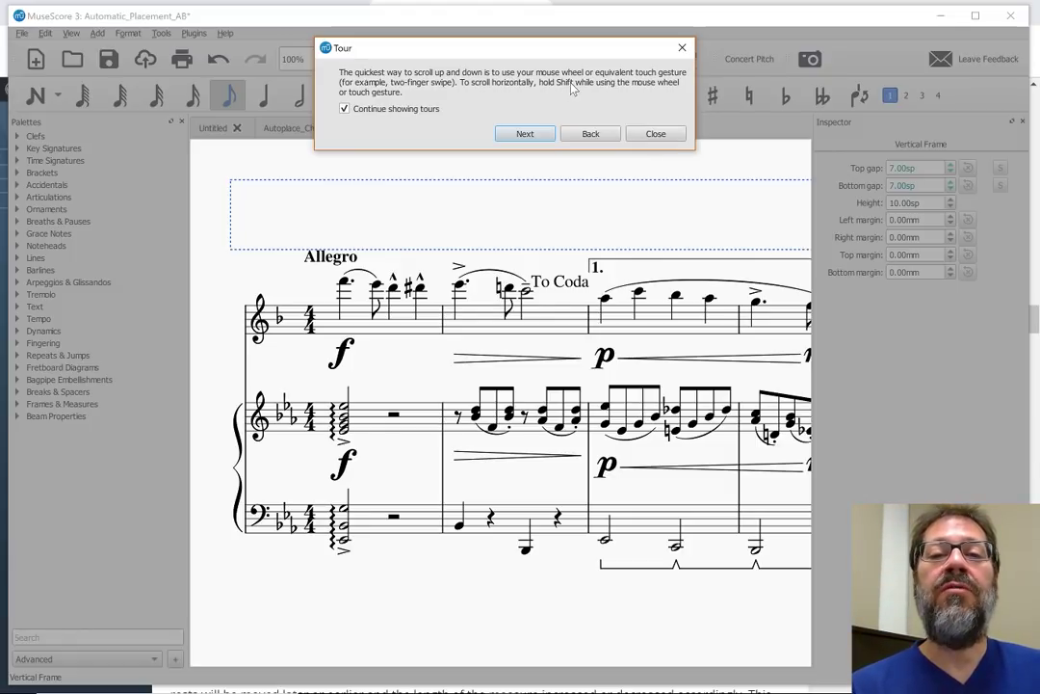
pyautogui.click(657, 135)
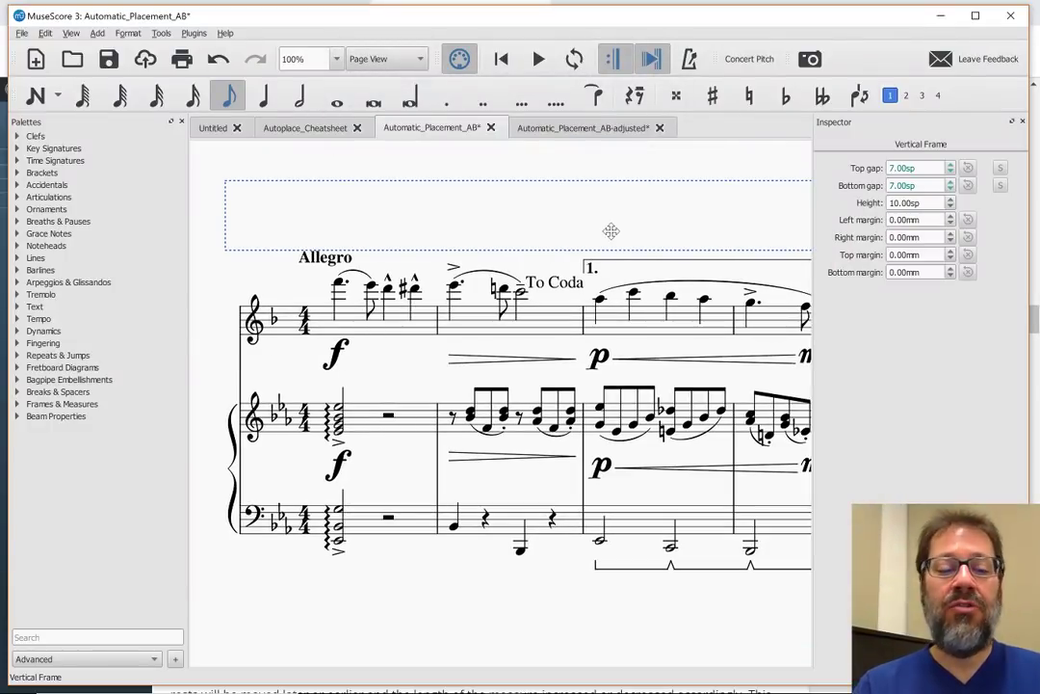
# Try horizontal and vertical wheel navigation across the whole score, and clear the frame selection
pyautogui.hscroll(10, 611, 231)
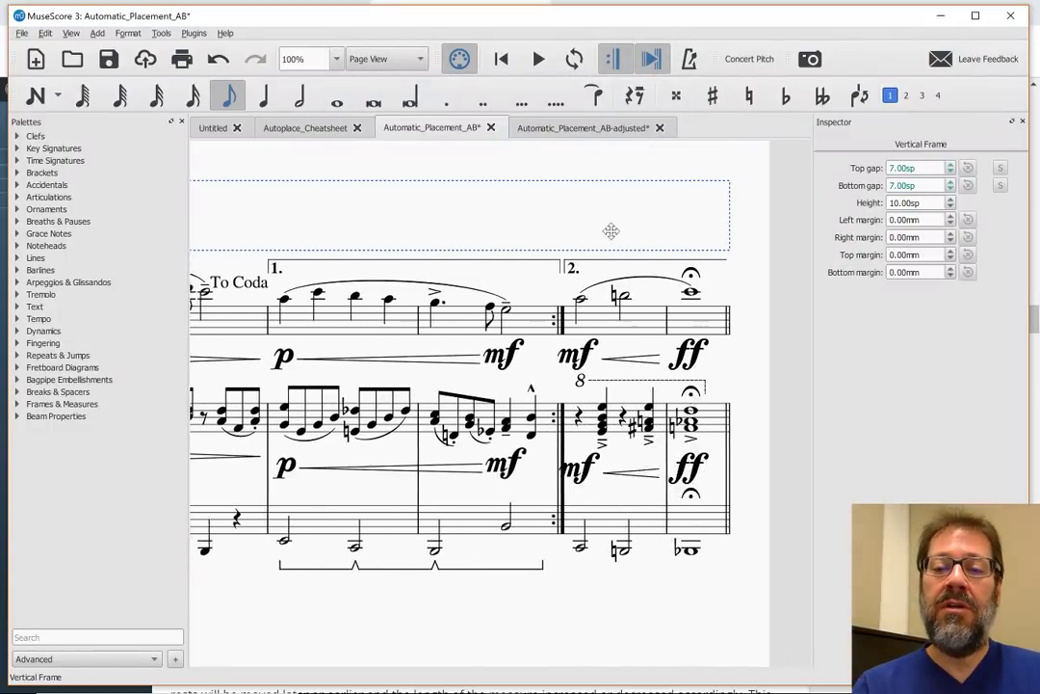
pyautogui.hscroll(-4, 610, 231)
pyautogui.scroll(-3, 611, 232)
pyautogui.scroll(3, 611, 231)
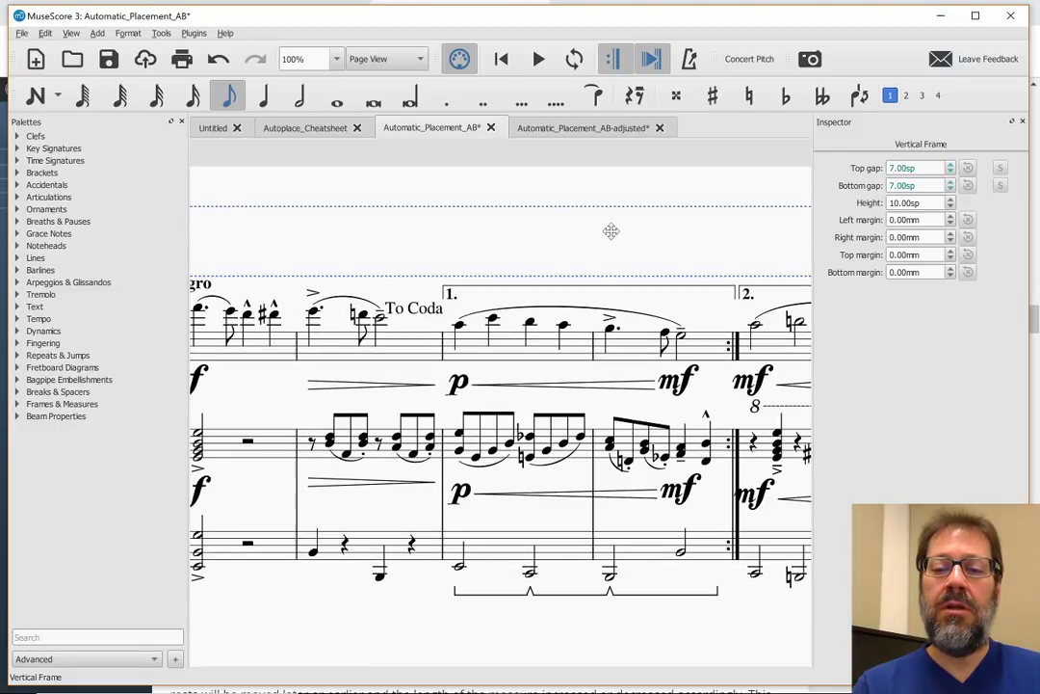
pyautogui.scroll(-2, 611, 231)
pyautogui.scroll(3, 611, 231)
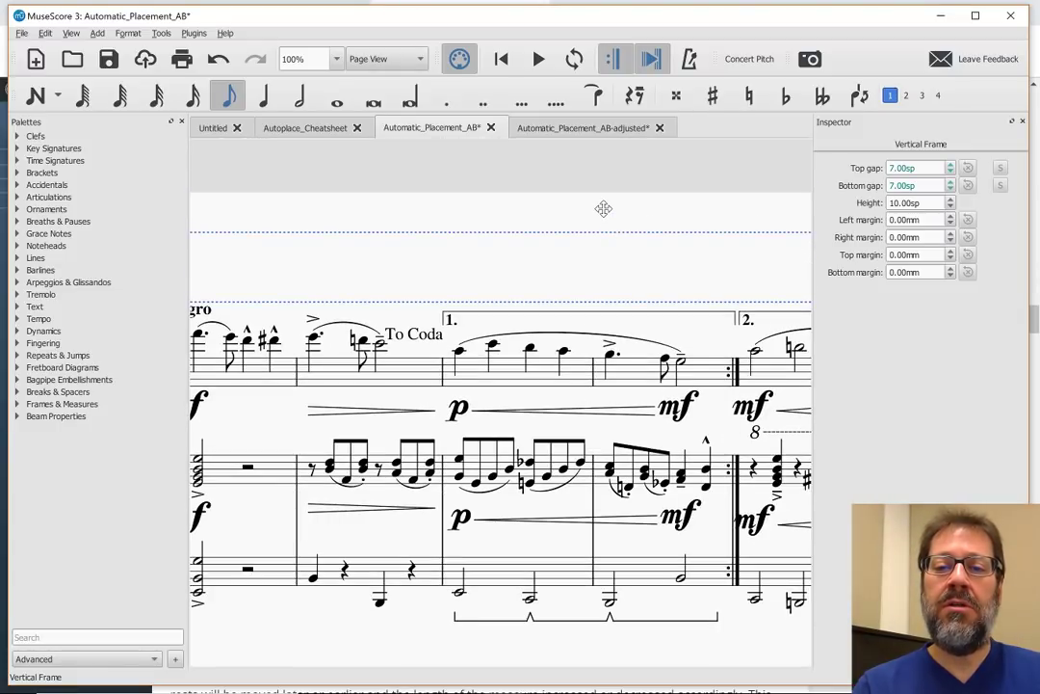
pyautogui.click(604, 216)
pyautogui.hscroll(4, 591, 260)
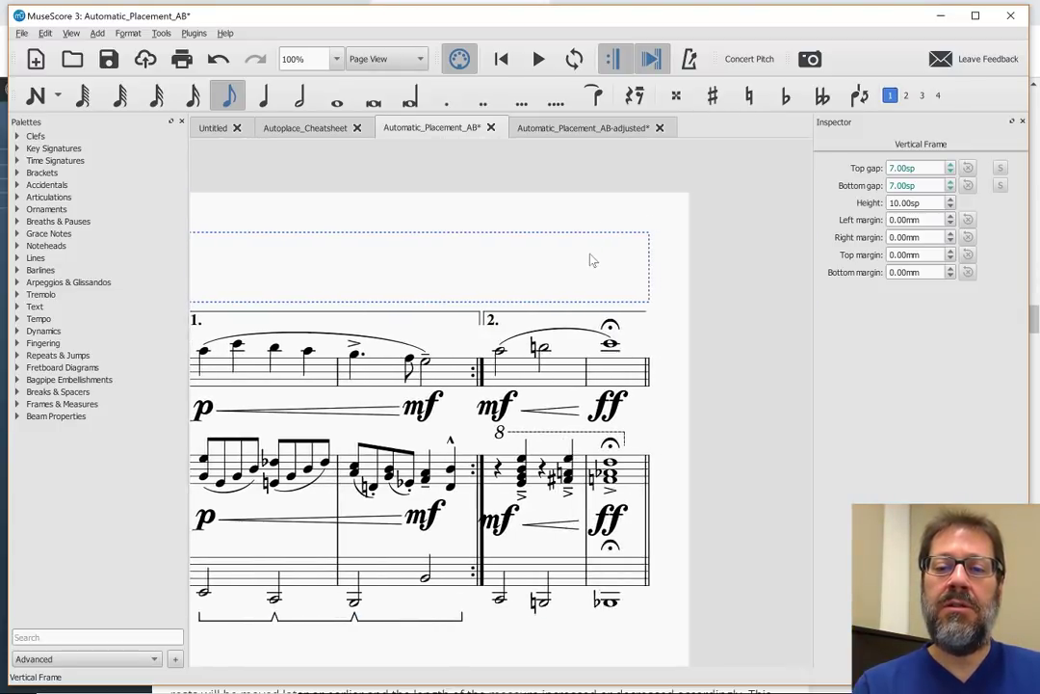
pyautogui.hscroll(-5, 590, 260)
pyautogui.scroll(3, 590, 260)
pyautogui.scroll(-4, 590, 260)
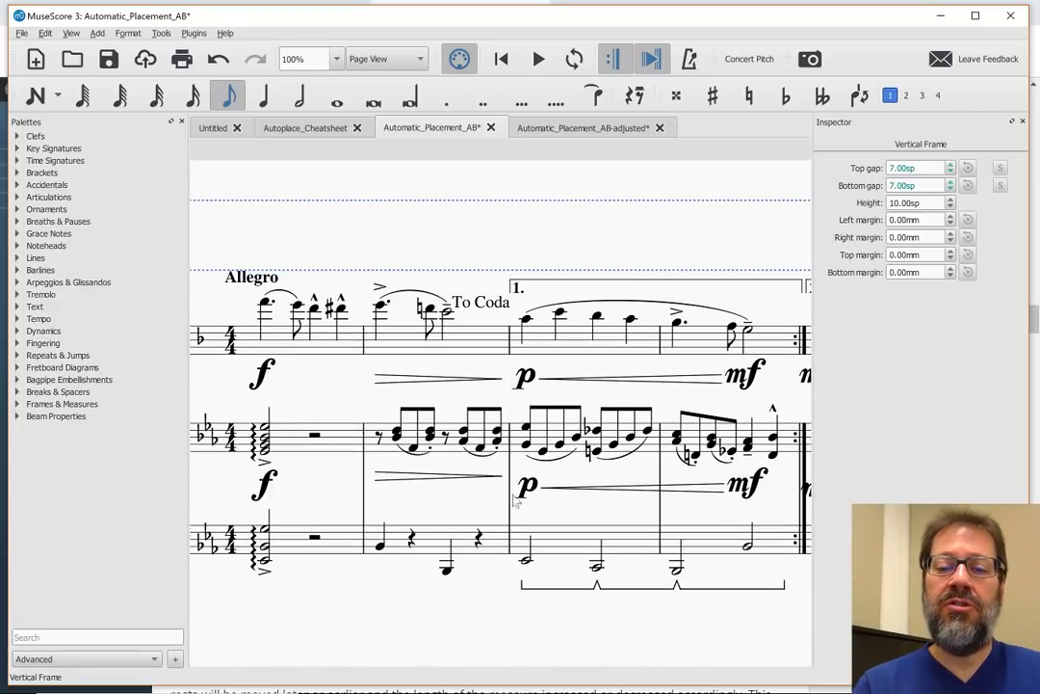
pyautogui.click(521, 657)
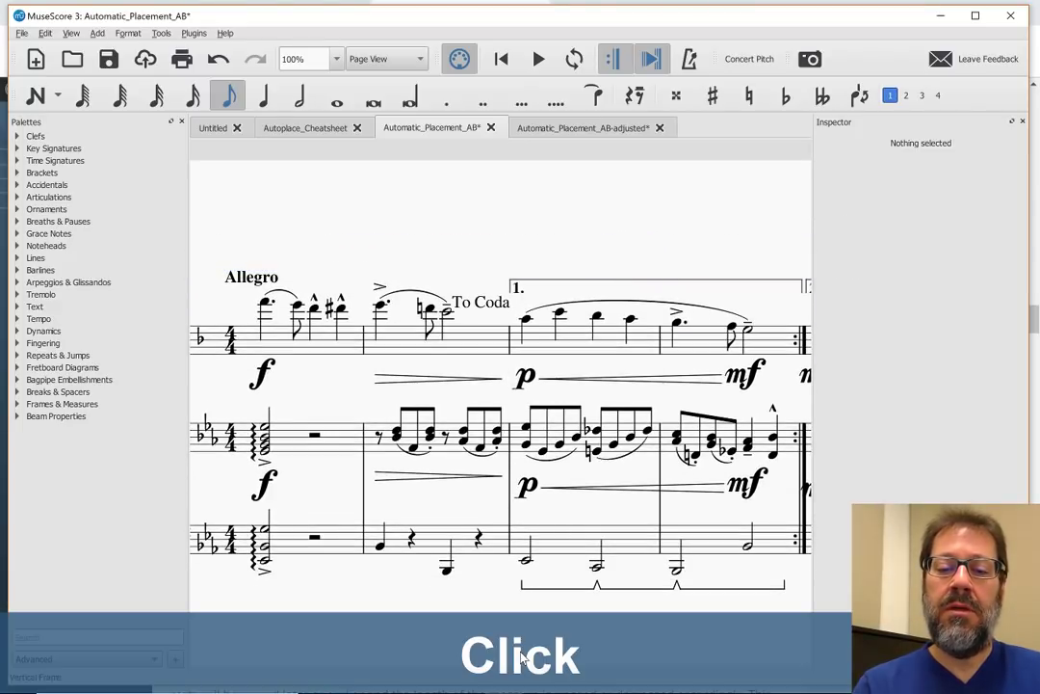
pyautogui.click(522, 657)
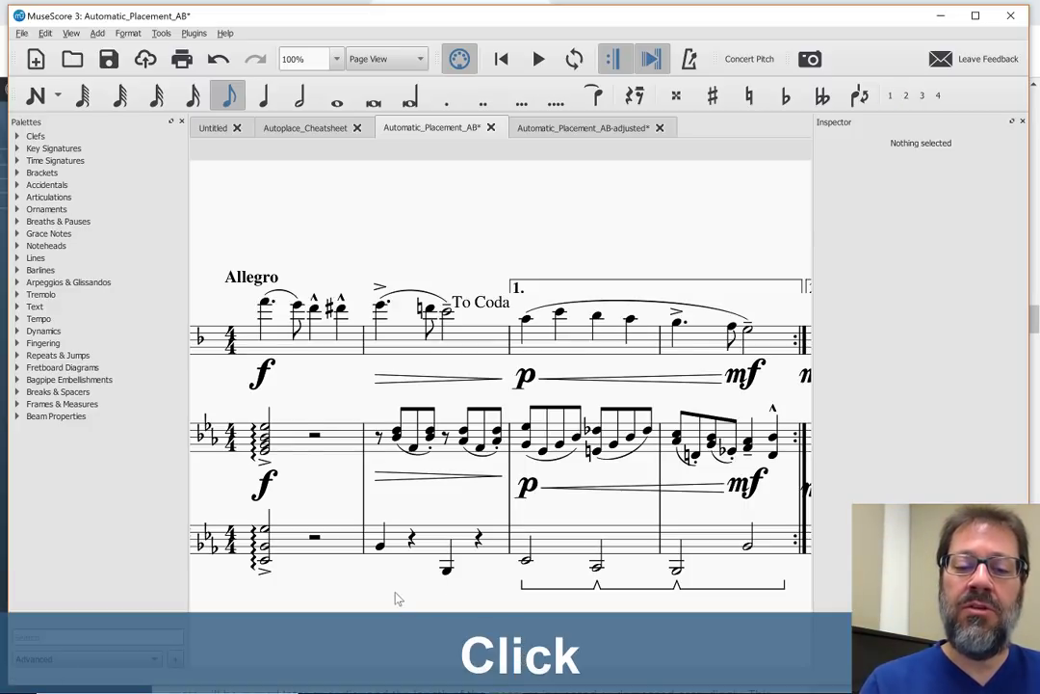
pyautogui.scroll(-2, 398, 599)
pyautogui.scroll(2, 398, 598)
pyautogui.scroll(-5, 398, 599)
pyautogui.scroll(5, 397, 598)
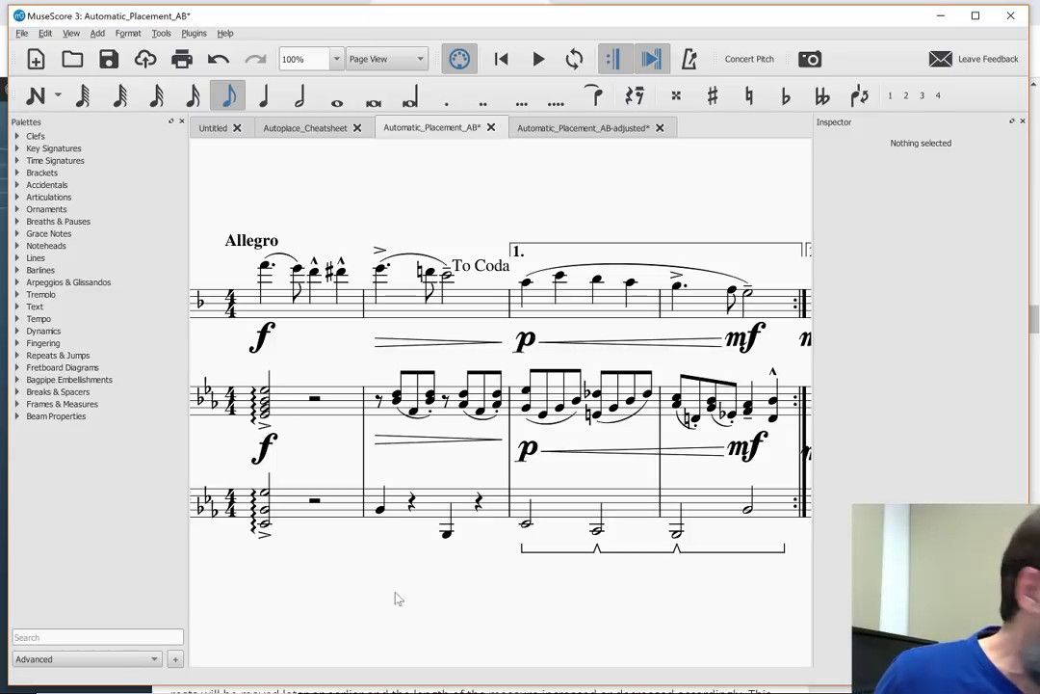
pyautogui.scroll(-2, 396, 598)
pyautogui.scroll(1, 396, 598)
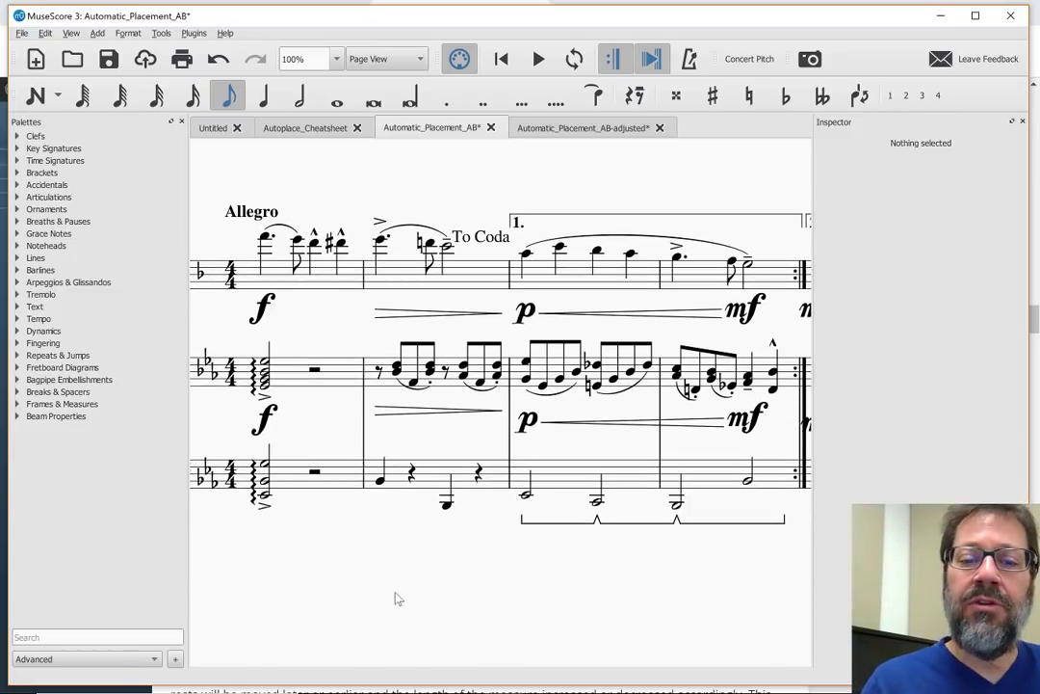
# Move around the score vertically and horizontally with wheel scrolling and canvas panning, ending near the second ending
pyautogui.scroll(-7, 396, 598)
pyautogui.scroll(-1, 397, 598)
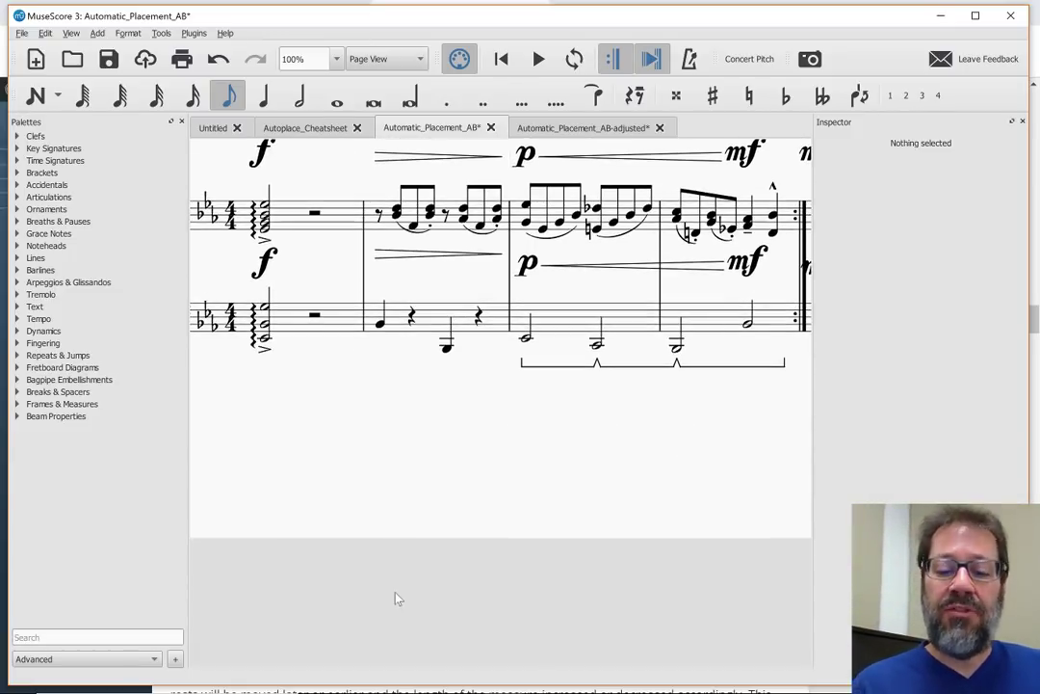
pyautogui.scroll(3, 398, 598)
pyautogui.scroll(-1, 398, 598)
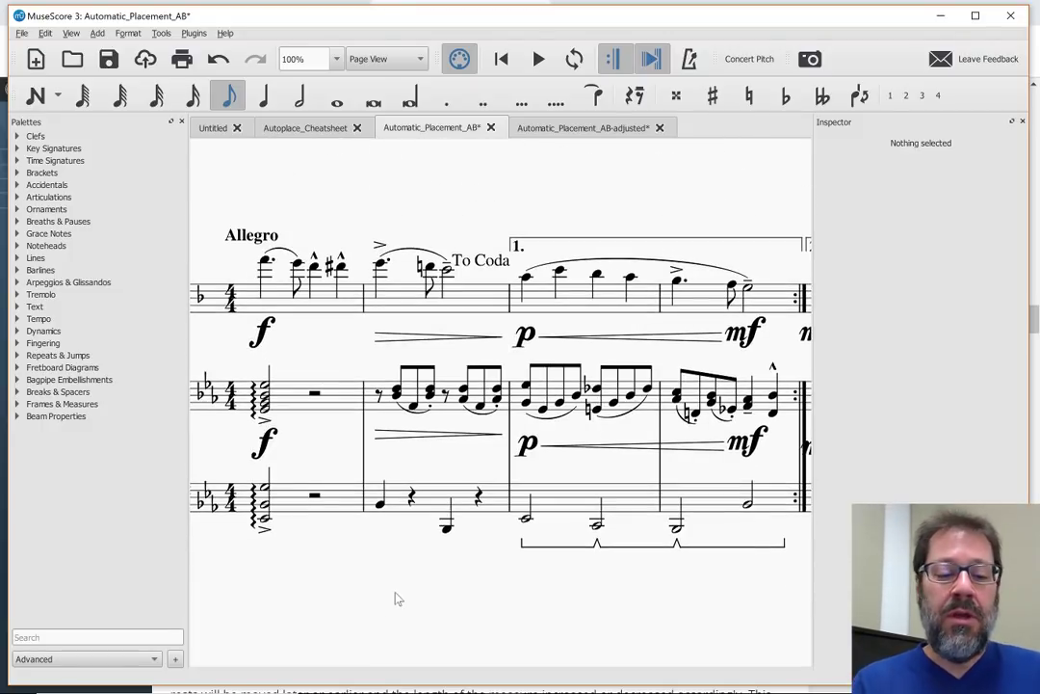
pyautogui.hscroll(5, 398, 598)
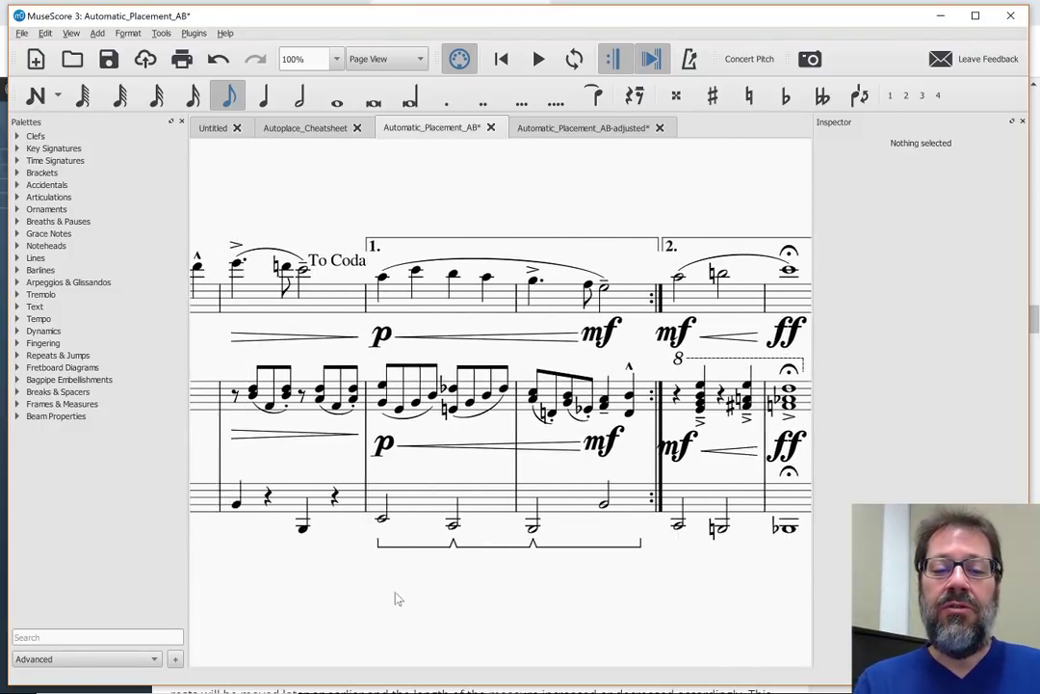
pyautogui.hscroll(3, 398, 599)
pyautogui.hscroll(-3, 398, 598)
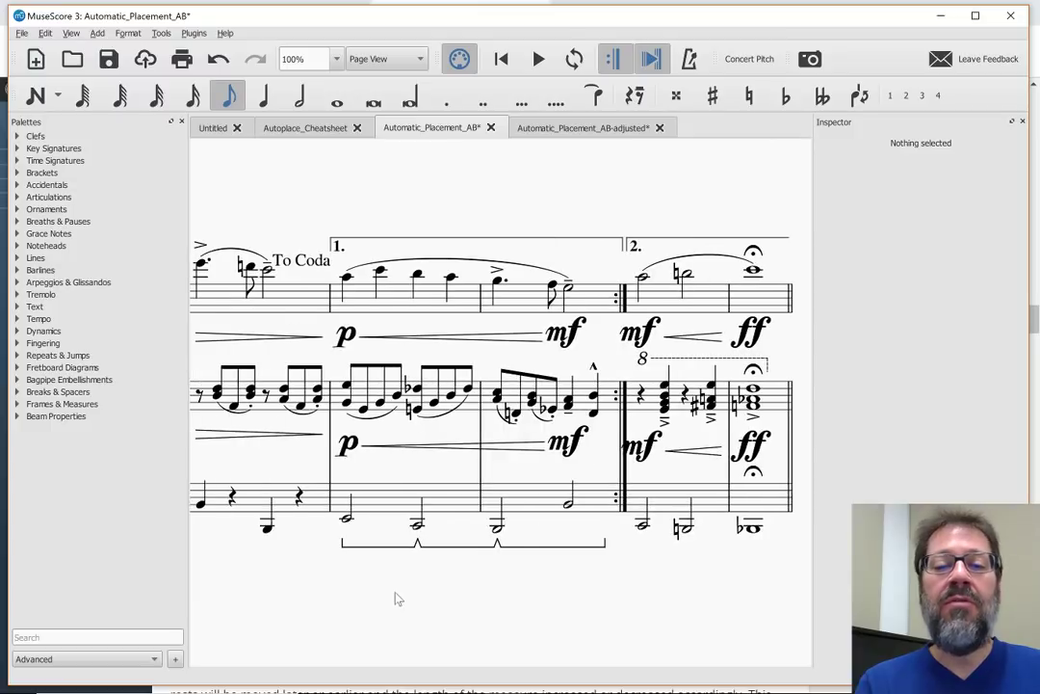
pyautogui.hscroll(-1, 398, 598)
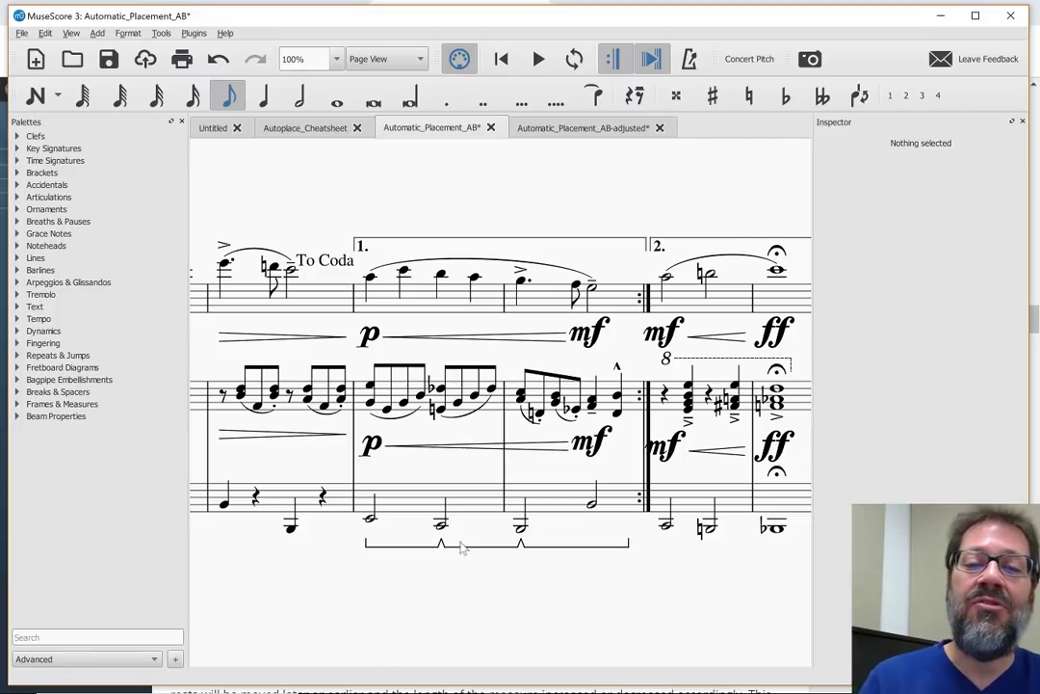
pyautogui.moveTo(438, 596); pyautogui.dragTo(388, 590)
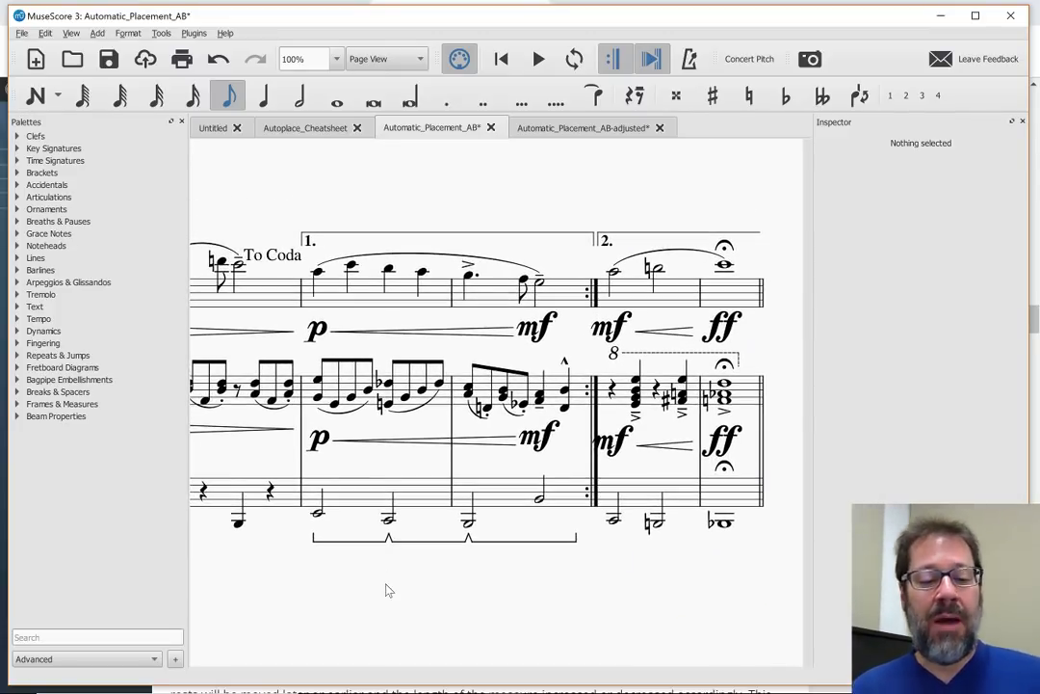
# Switch to the Scoring Notes article in the browser and read the section on timewise note input and editing
pyautogui.hotkey('alt', 'Tab')
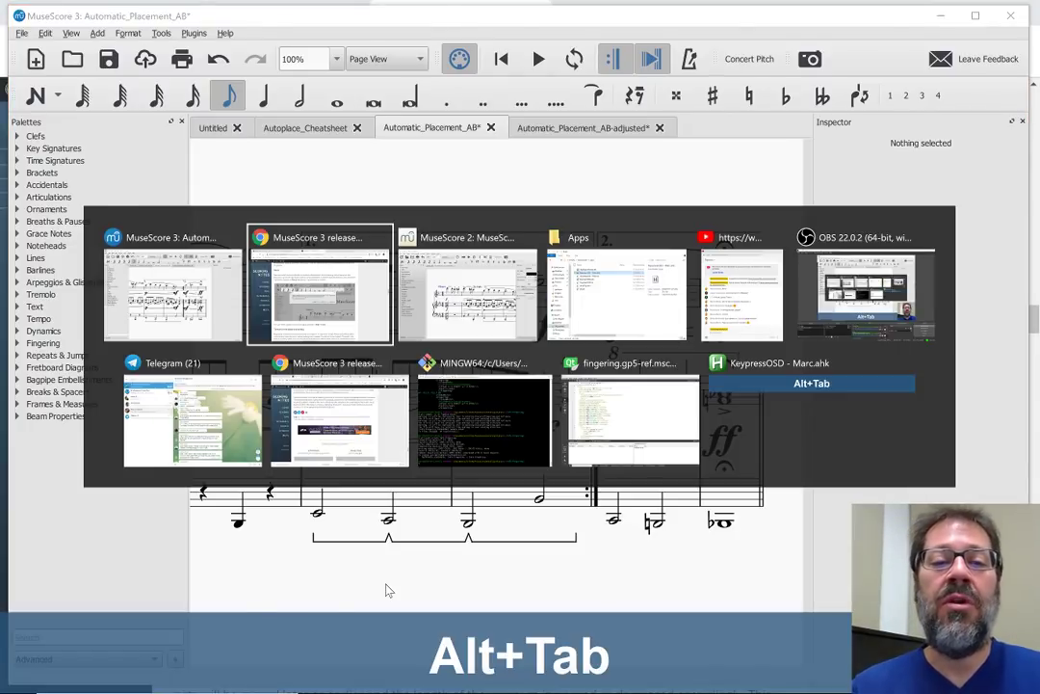
pyautogui.scroll(-5, 479, 385)
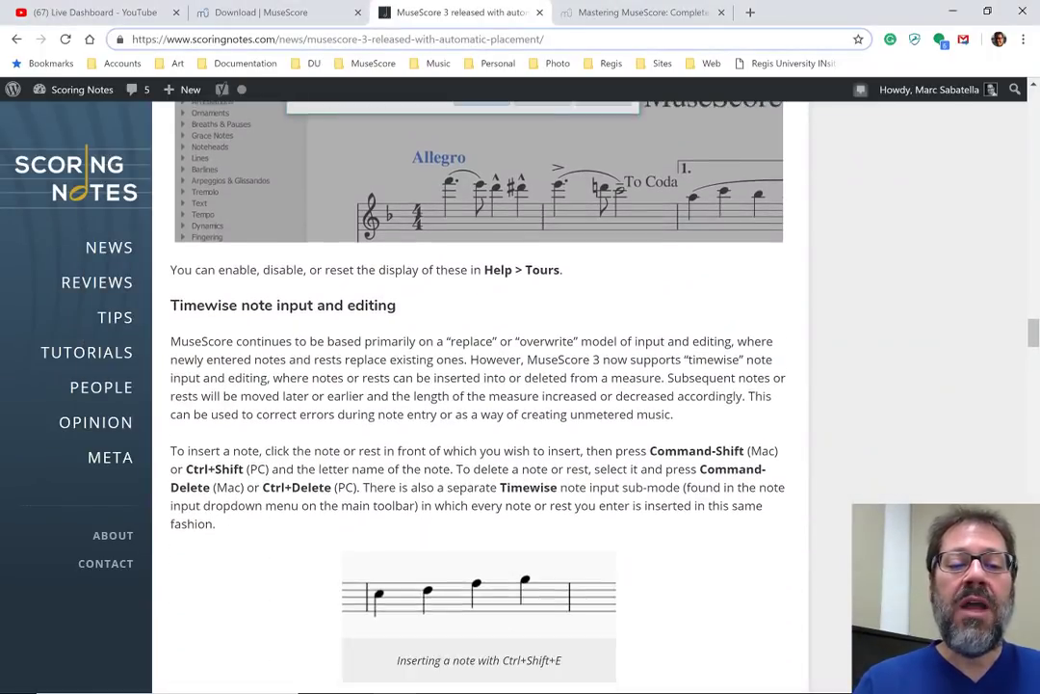
pyautogui.scroll(-1, 479, 385)
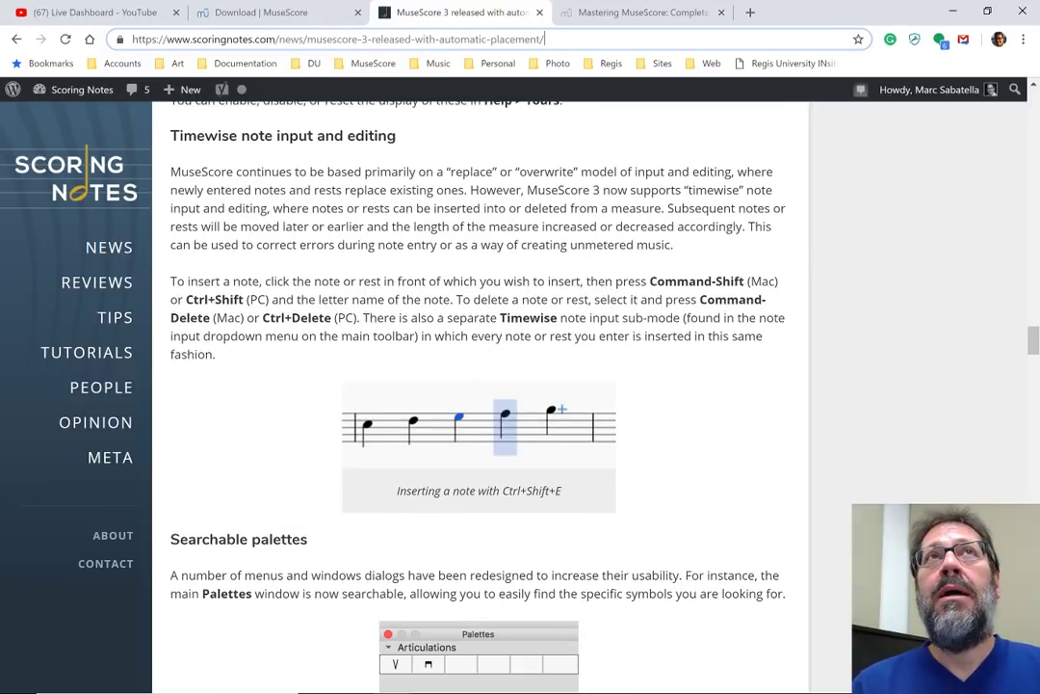
# Switch to MuseScore and insert a quarter-note D before the third note of measure 3 in the upper staff, lengthening the measure
pyautogui.hotkey('alt', 'Tab')
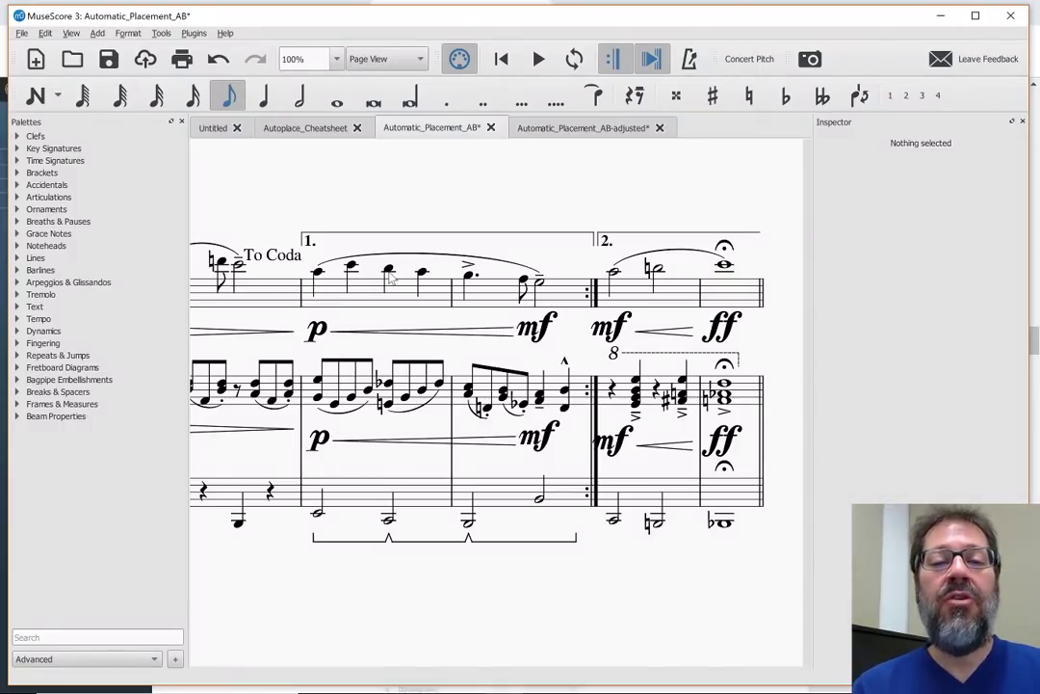
pyautogui.click(390, 276)
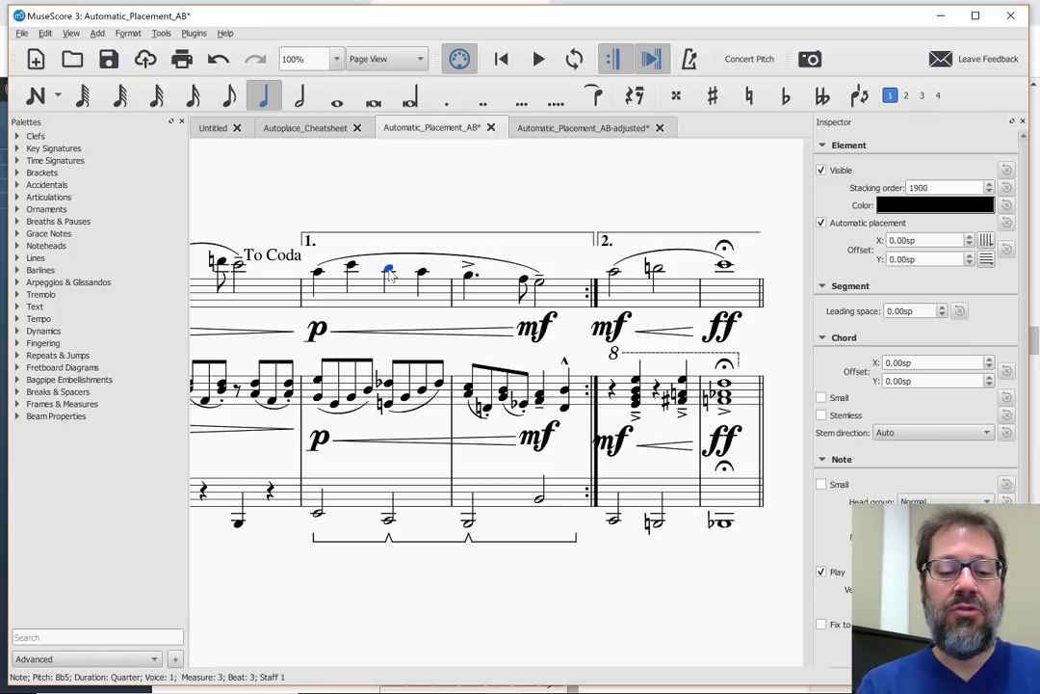
pyautogui.hotkey('ctrl', 'shift', 'd')
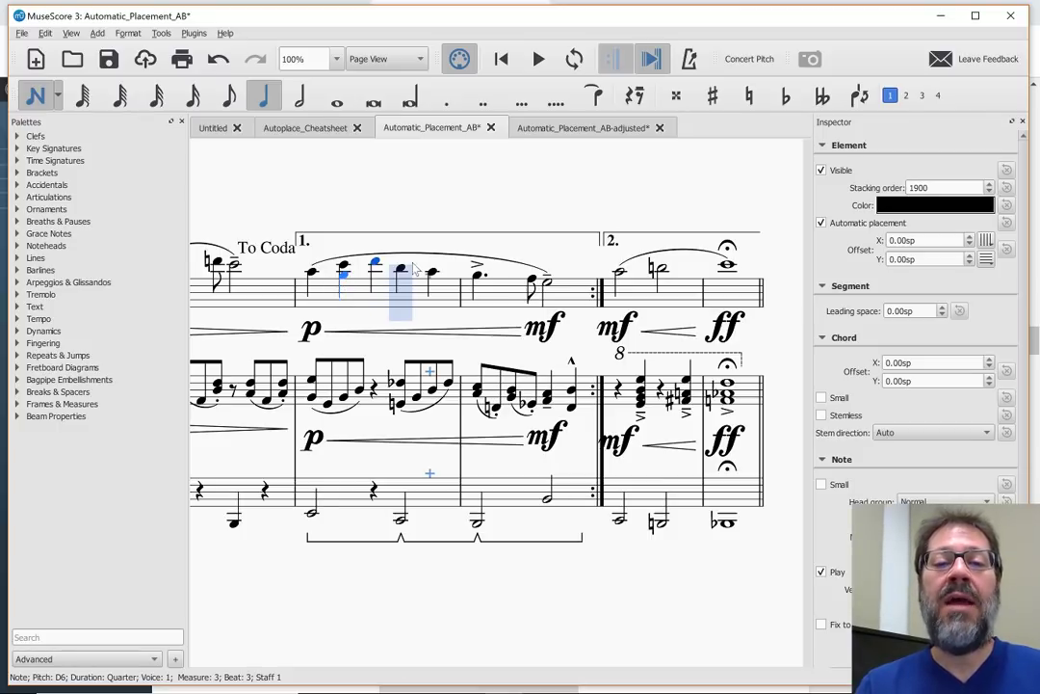
pyautogui.hotkey('ctrl', 'shift', 'd')
pyautogui.press('Escape')
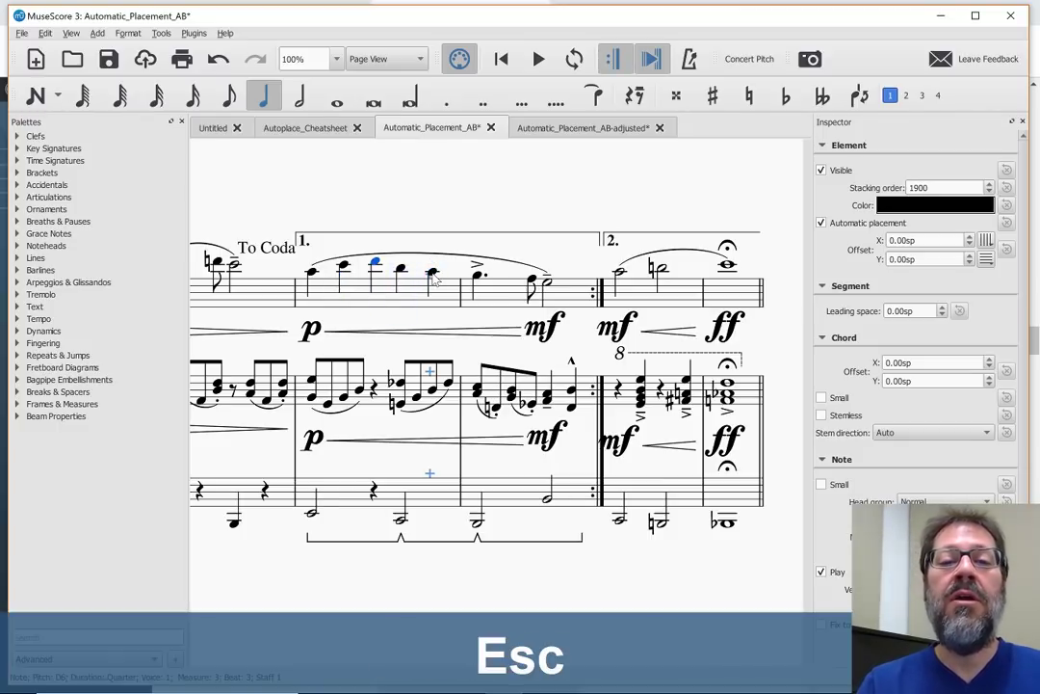
# Remove the last note of measure 3 in the upper staff along with its time, and insert a quarter-note B before the C
pyautogui.click(432, 273)
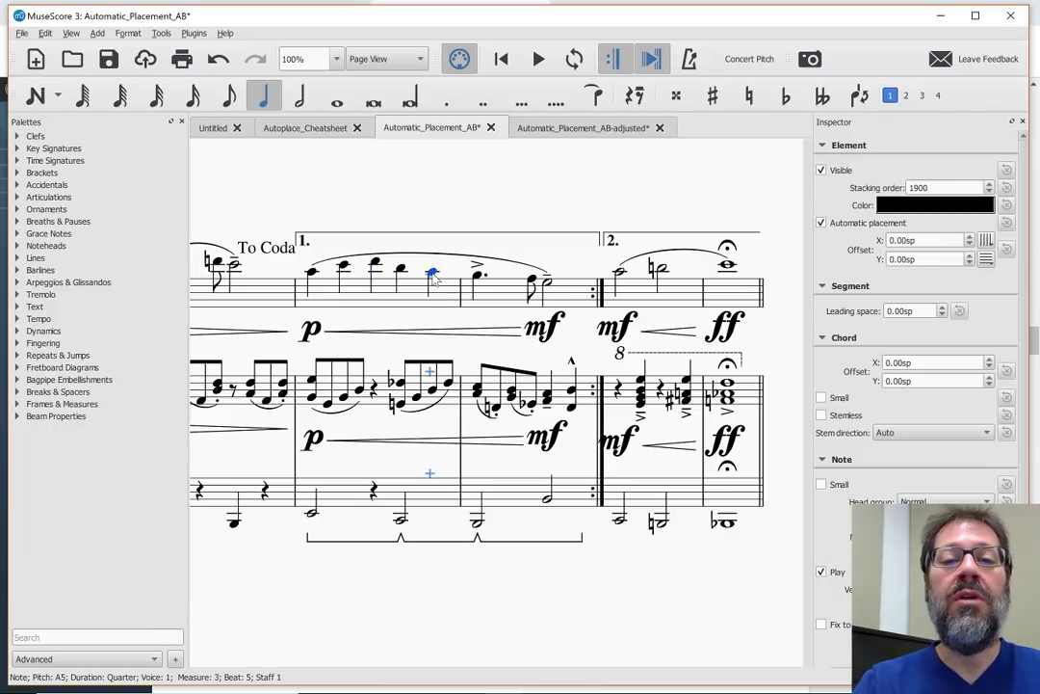
pyautogui.hotkey('ctrl', 'Delete')
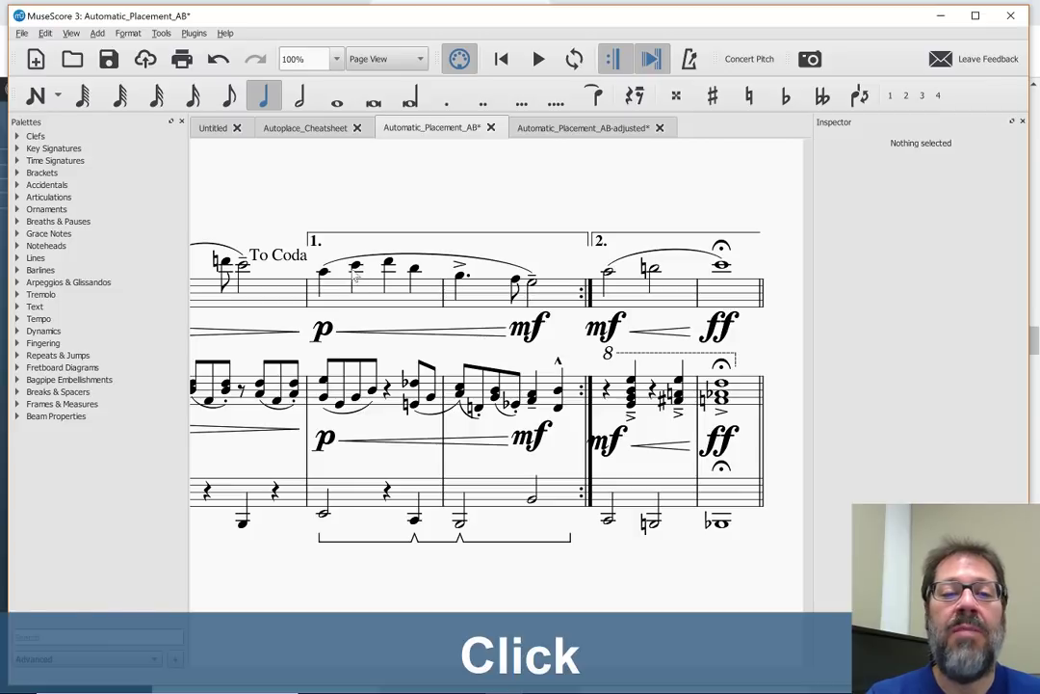
pyautogui.click(356, 269)
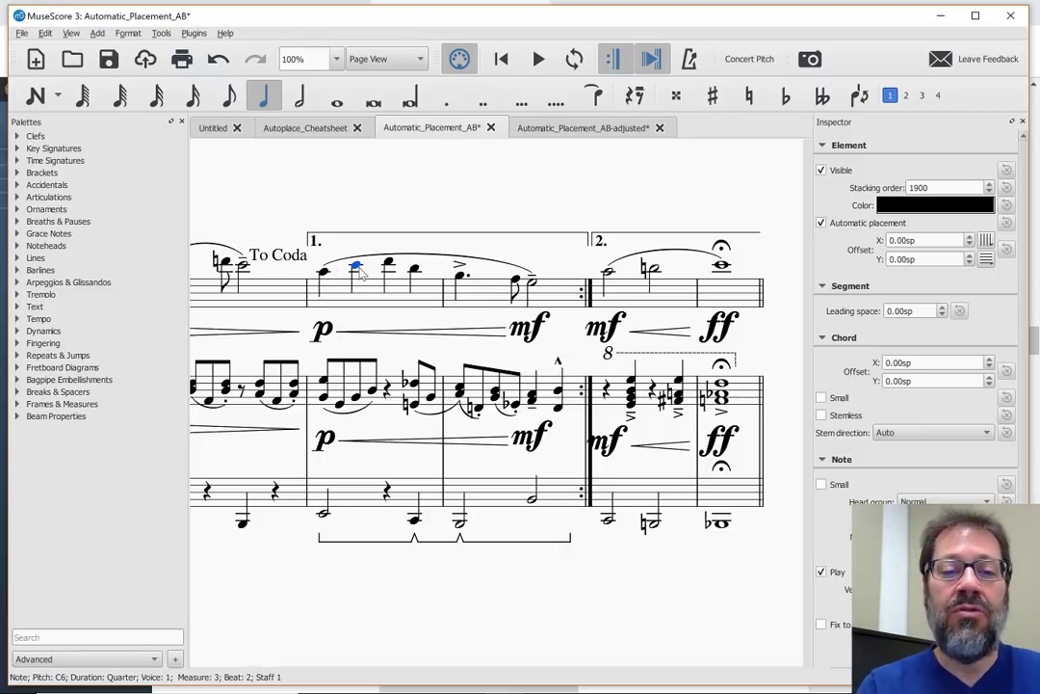
pyautogui.hotkey('ctrl', 'shift', 'b')
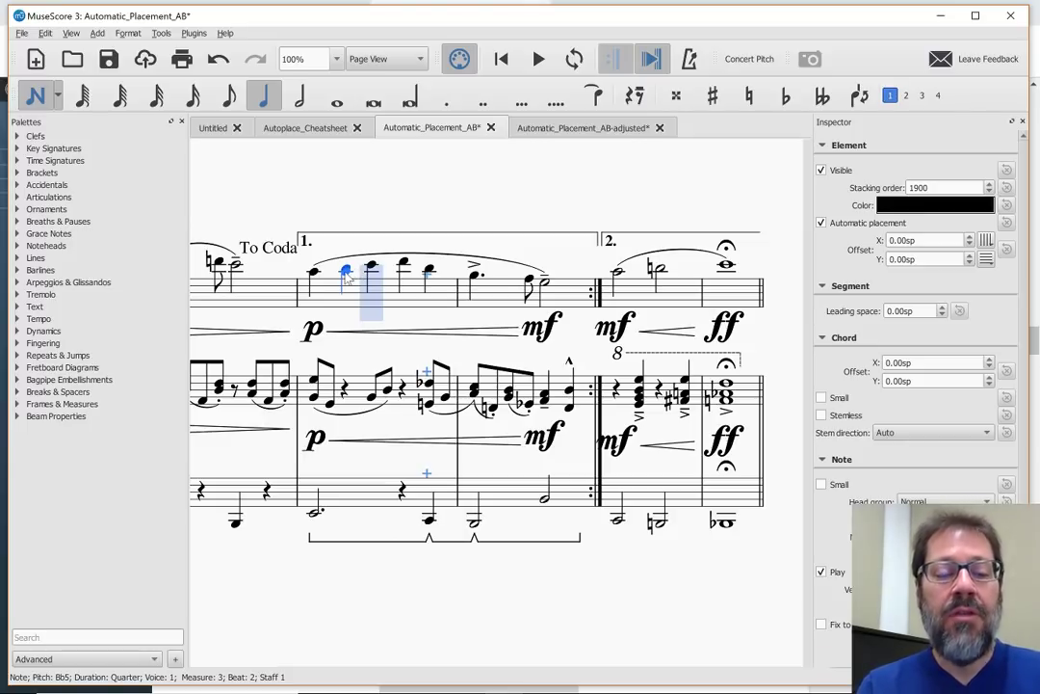
# Set note input to Timewise mode, insert quarter notes C, D, E, F and G after the B in measure 3, and leave note input
pyautogui.click(57, 96)
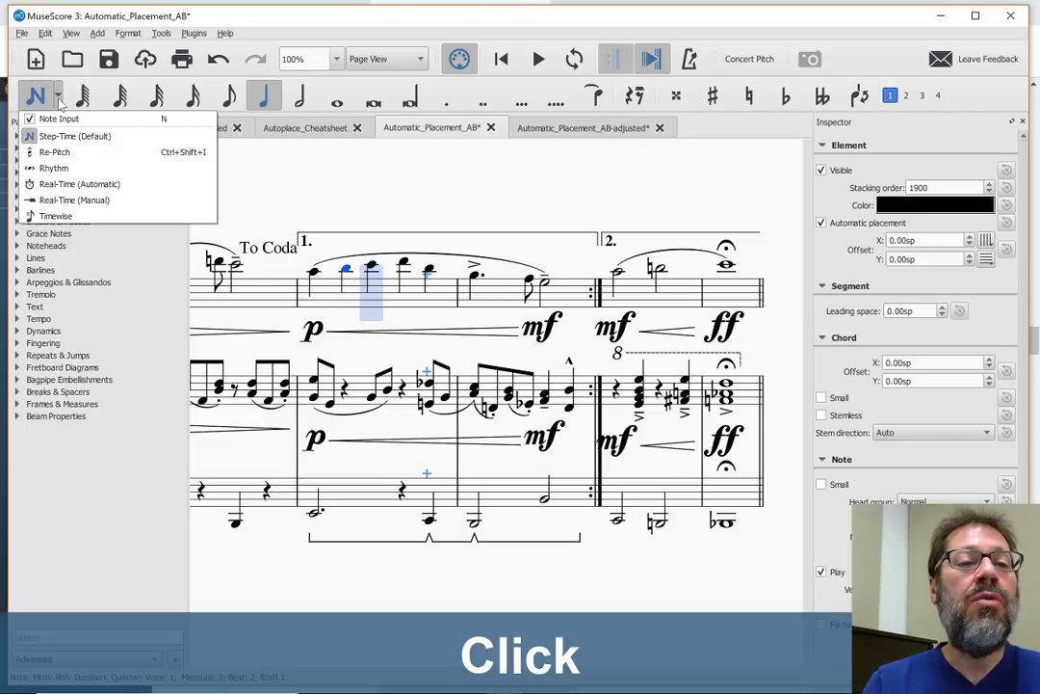
pyautogui.click(48, 216)
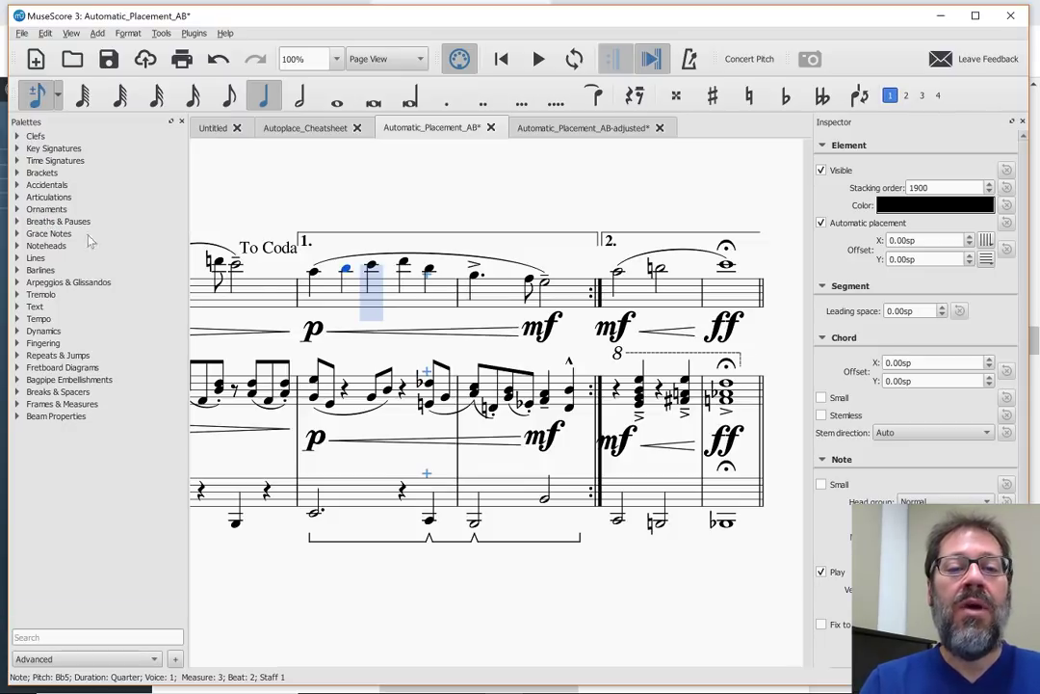
pyautogui.press('c')
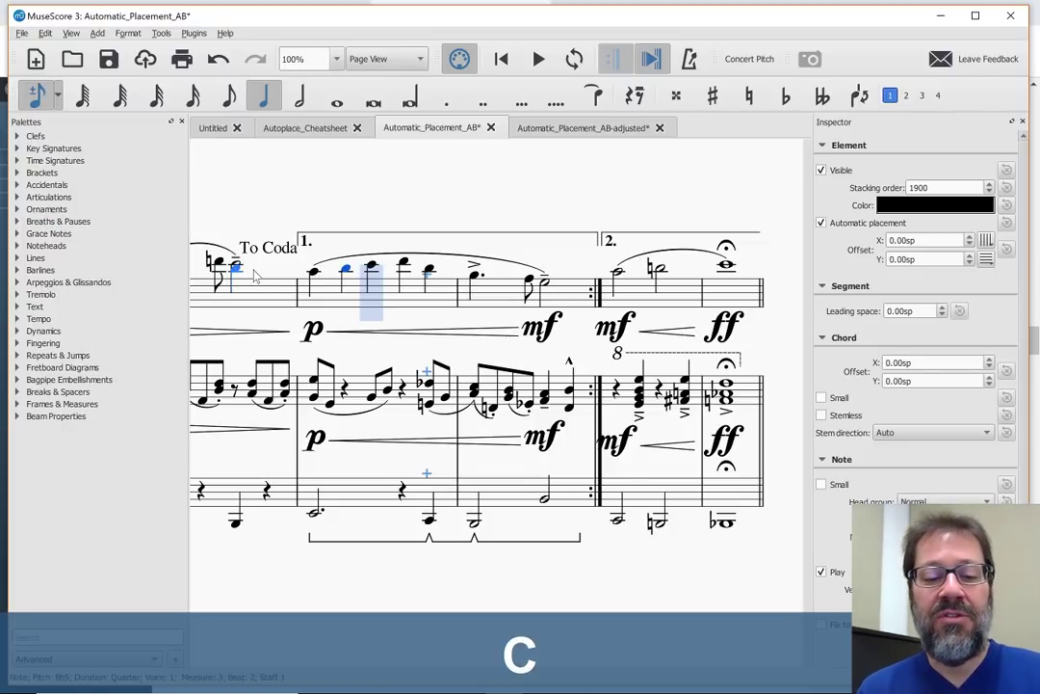
pyautogui.press('d')
pyautogui.press('e')
pyautogui.press('f')
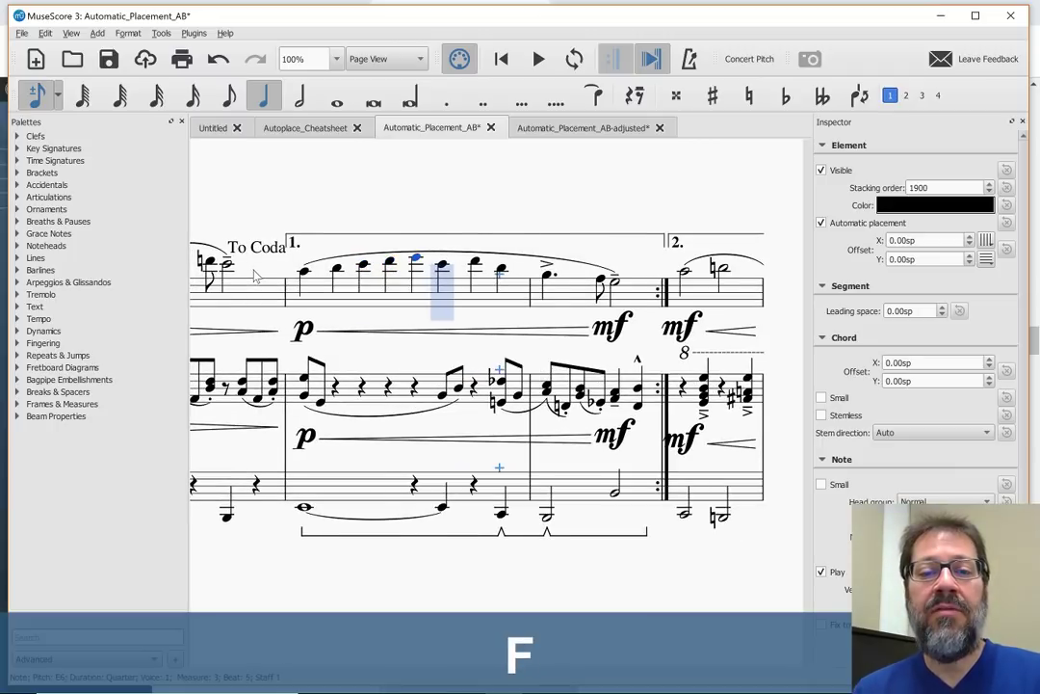
pyautogui.press('g')
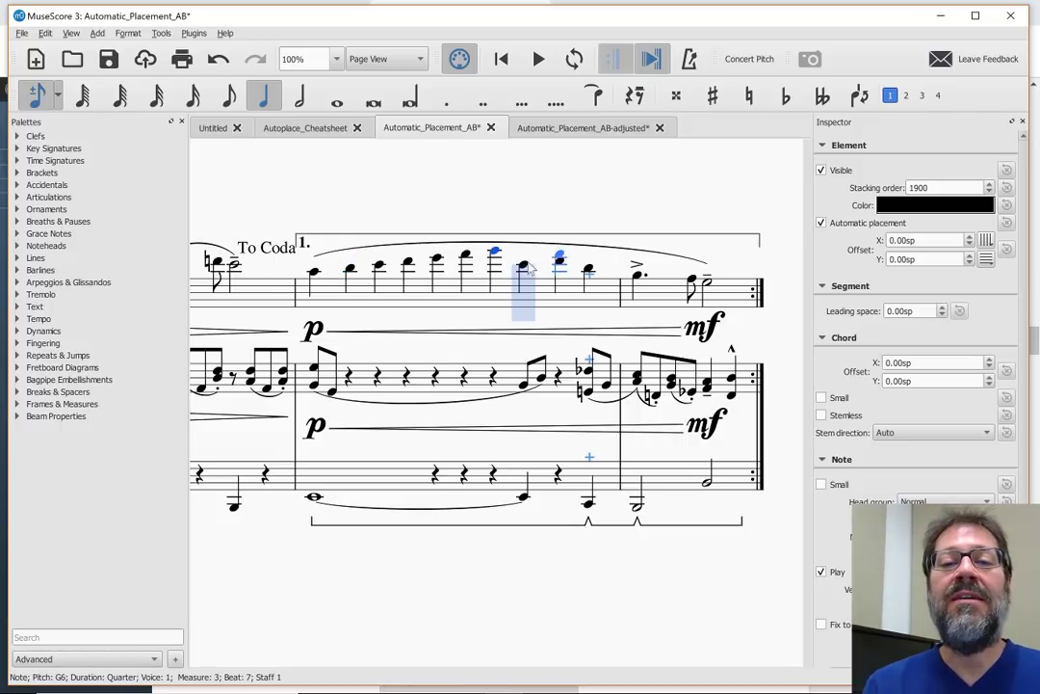
pyautogui.press('Escape')
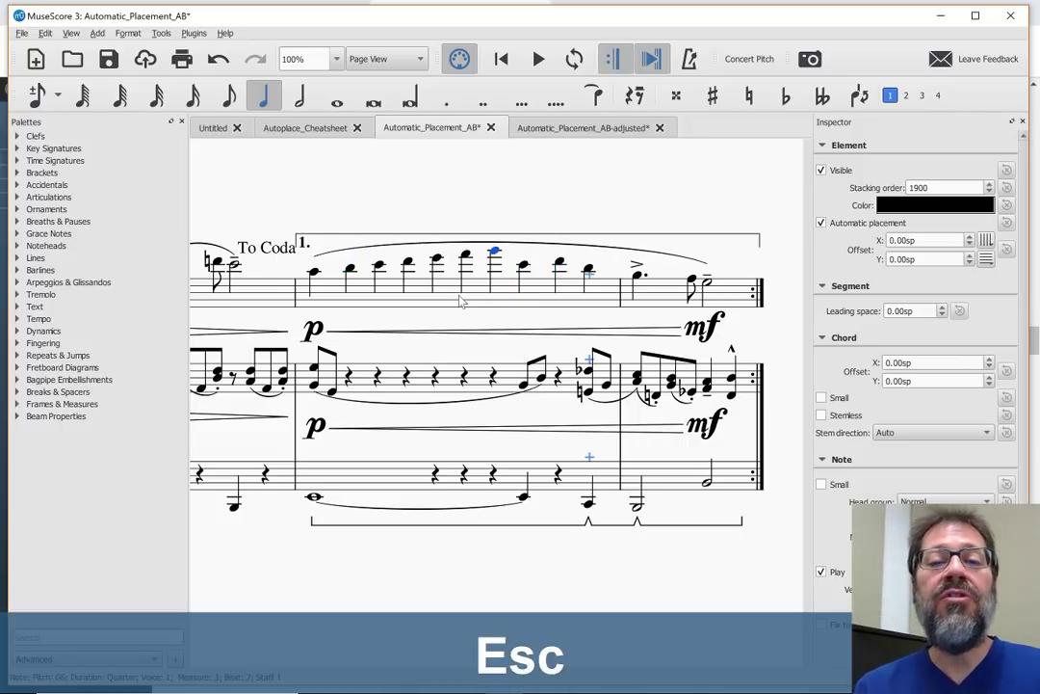
# Try deleting all of measure 3 together with its time, and undo the deletion
pyautogui.click(448, 309)
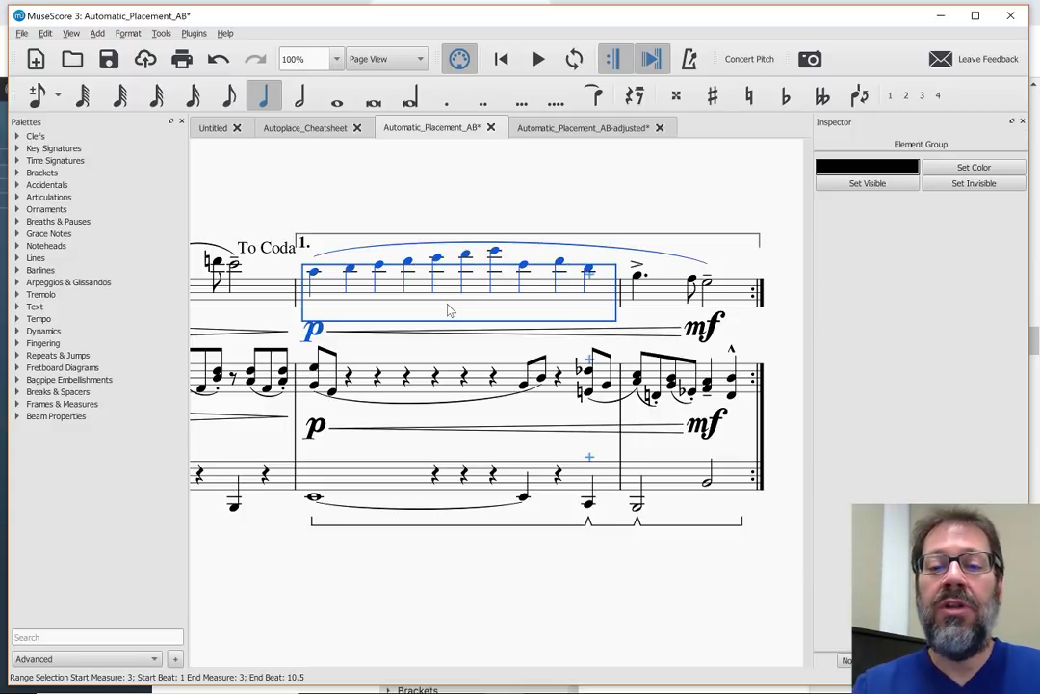
pyautogui.hotkey('ctrl', 'Delete')
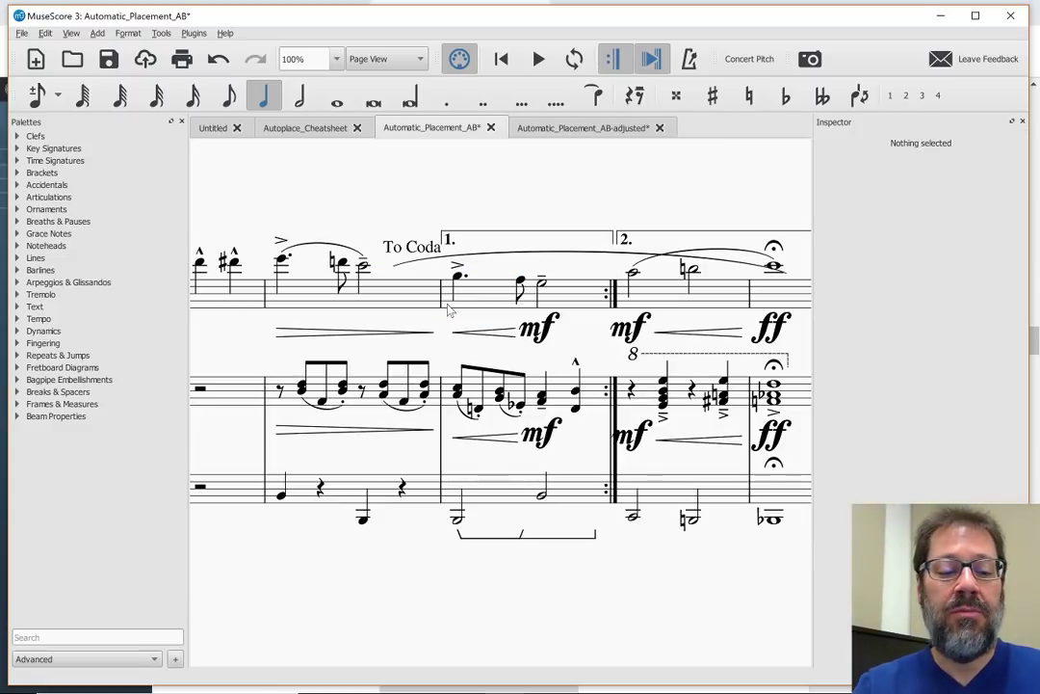
pyautogui.hotkey('ctrl', 'z')
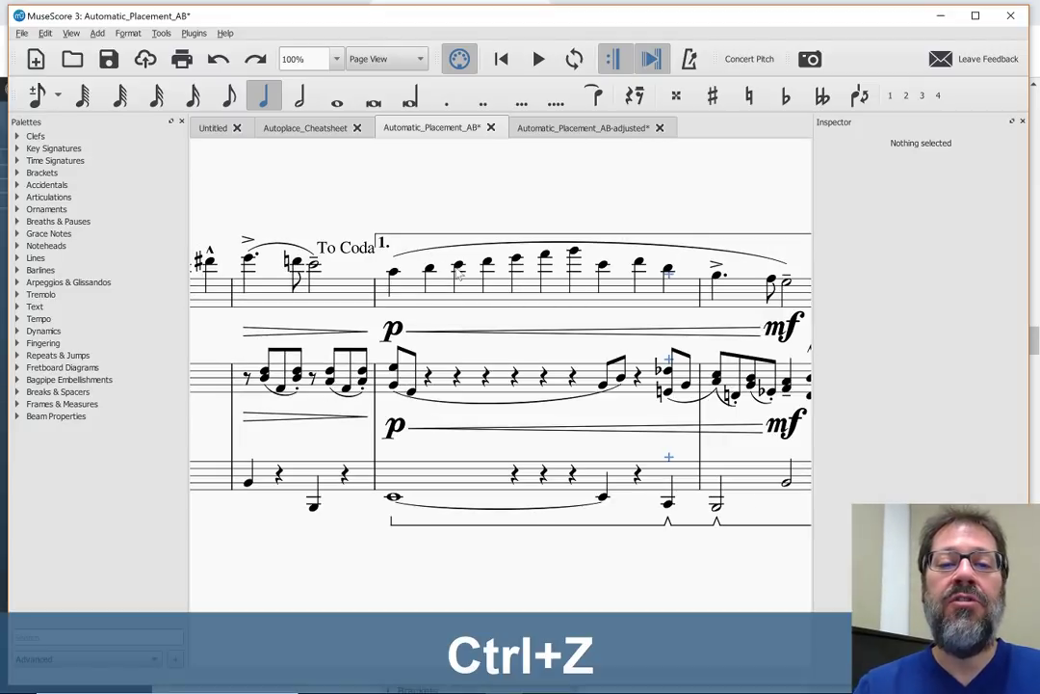
# Select the three upper-staff notes C, D and E starting at beat 3 of measure 3 and delete them with their time
pyautogui.click(460, 273)
pyautogui.hotkey('shift', 'Right')
pyautogui.hotkey('shift', 'Right')
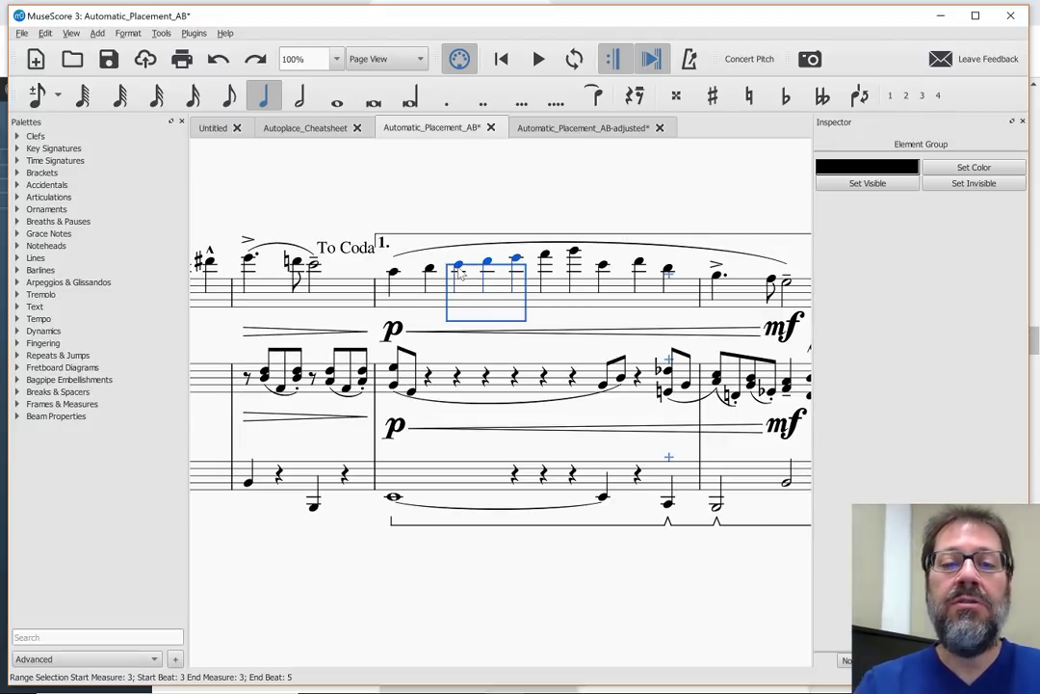
pyautogui.hotkey('ctrl', 'Delete')
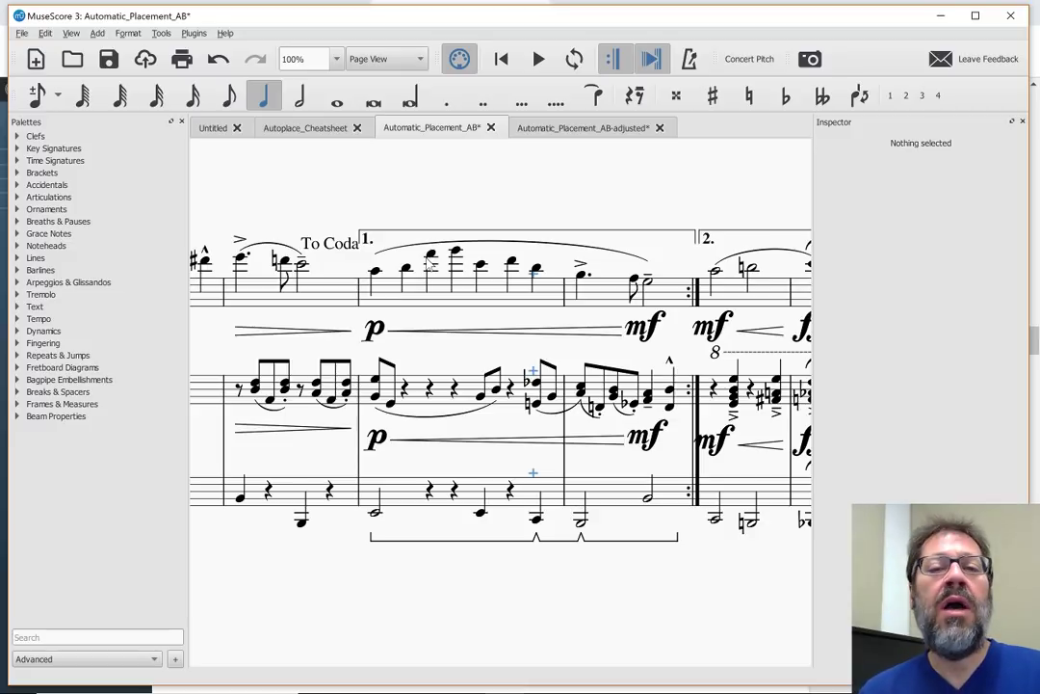
# Switch to the Scoring Notes article and read the section on searchable palettes, including the master Symbols palette
pyautogui.hotkey('alt', 'Tab')
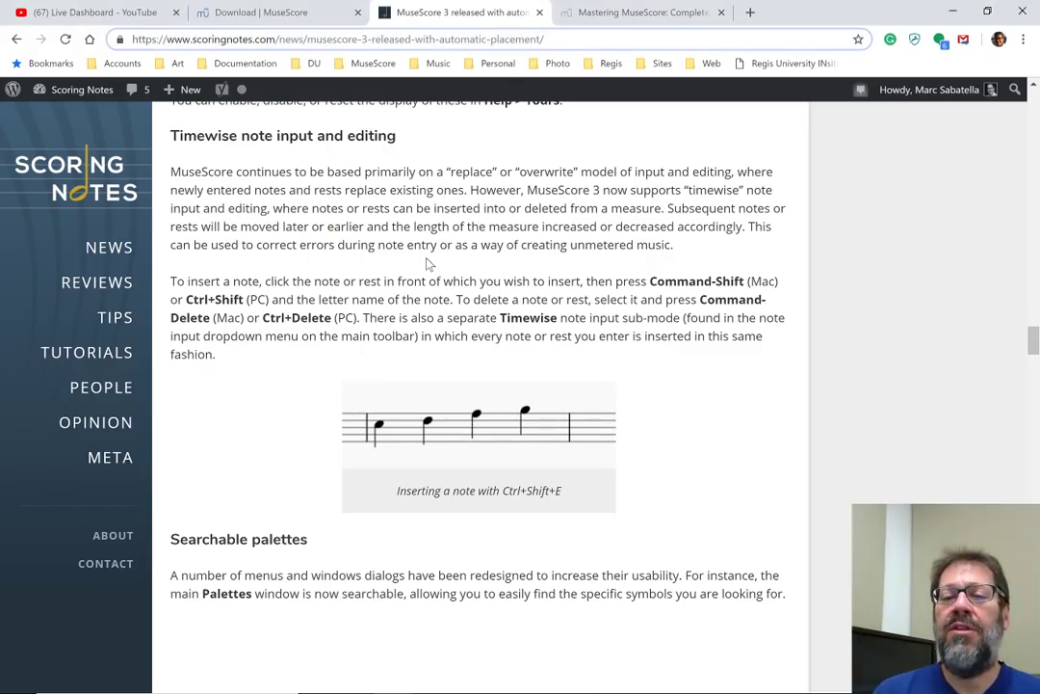
pyautogui.scroll(-3, 428, 264)
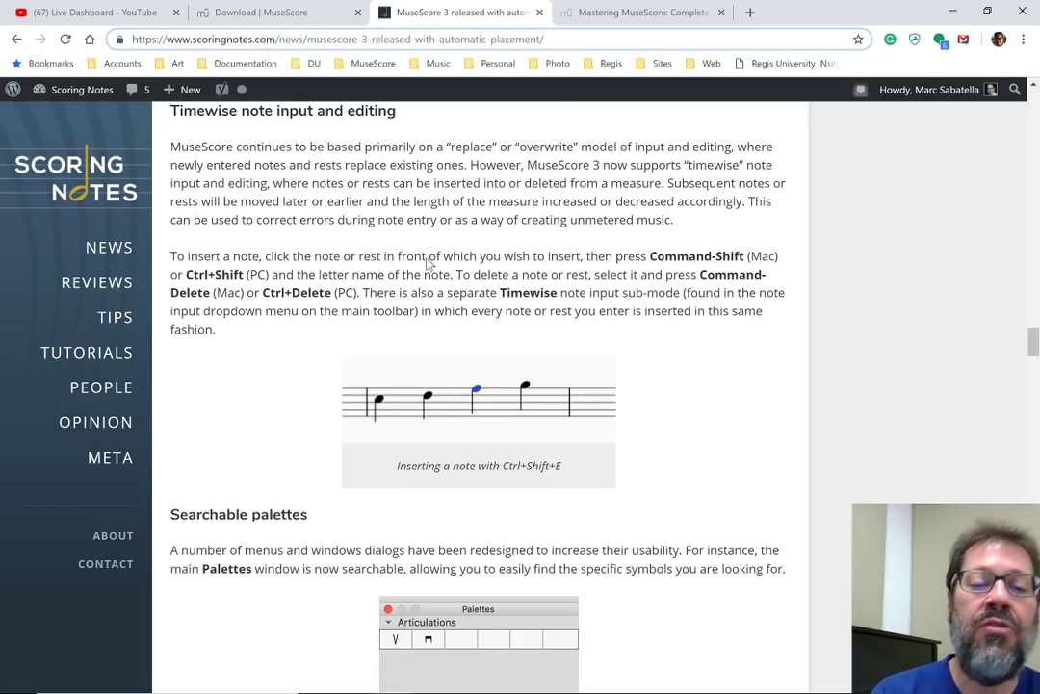
pyautogui.scroll(-2, 428, 264)
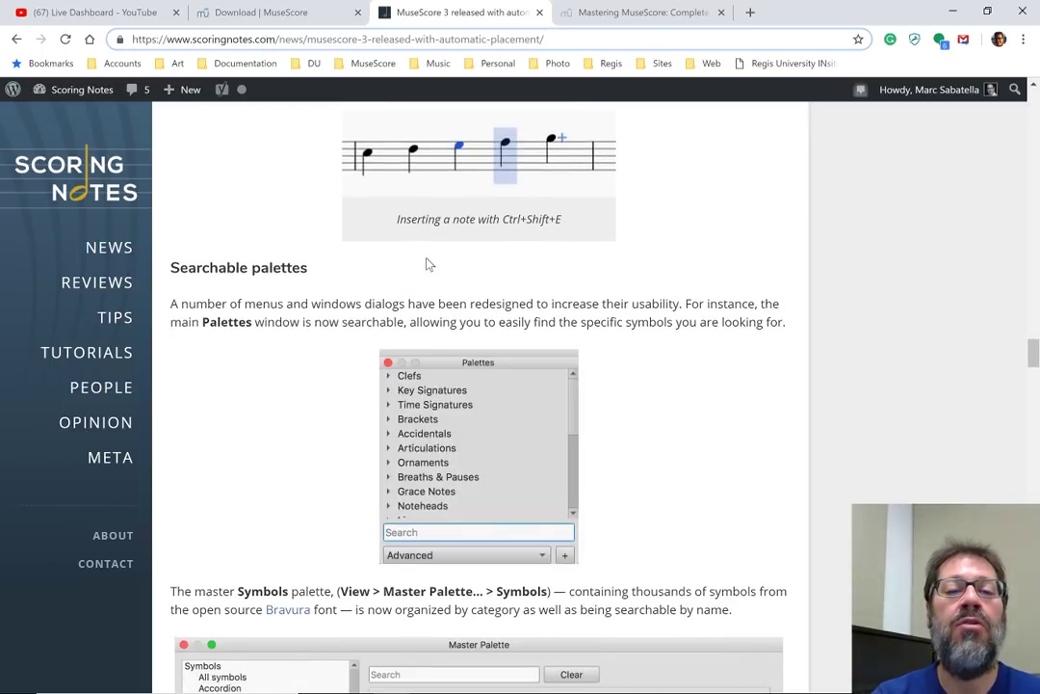
pyautogui.scroll(-1, 429, 264)
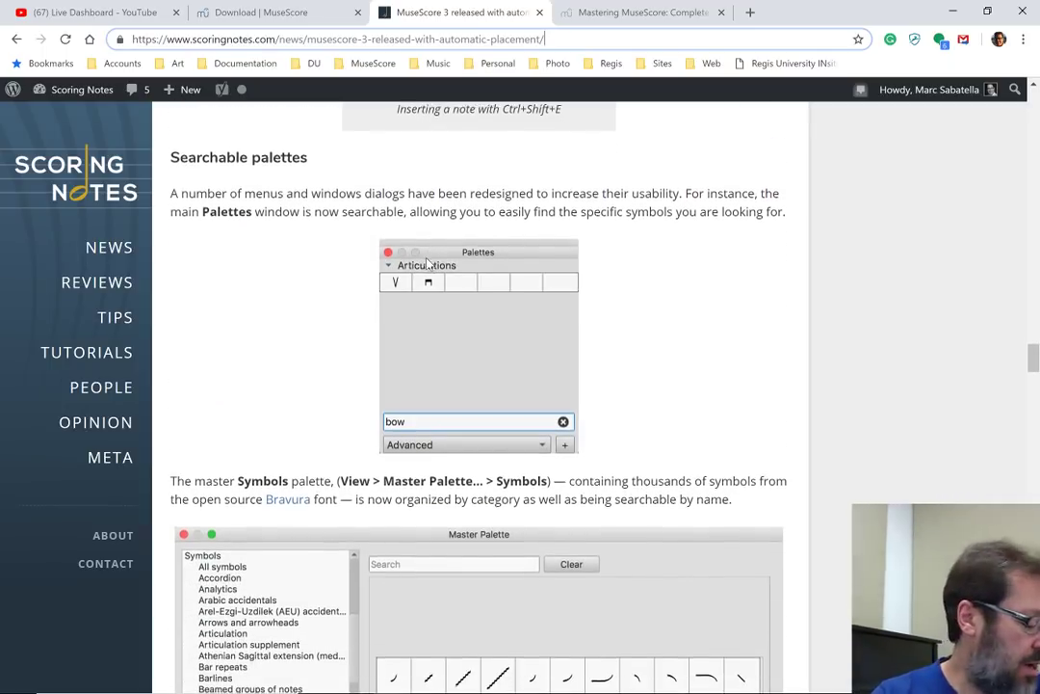
pyautogui.scroll(-1, 428, 264)
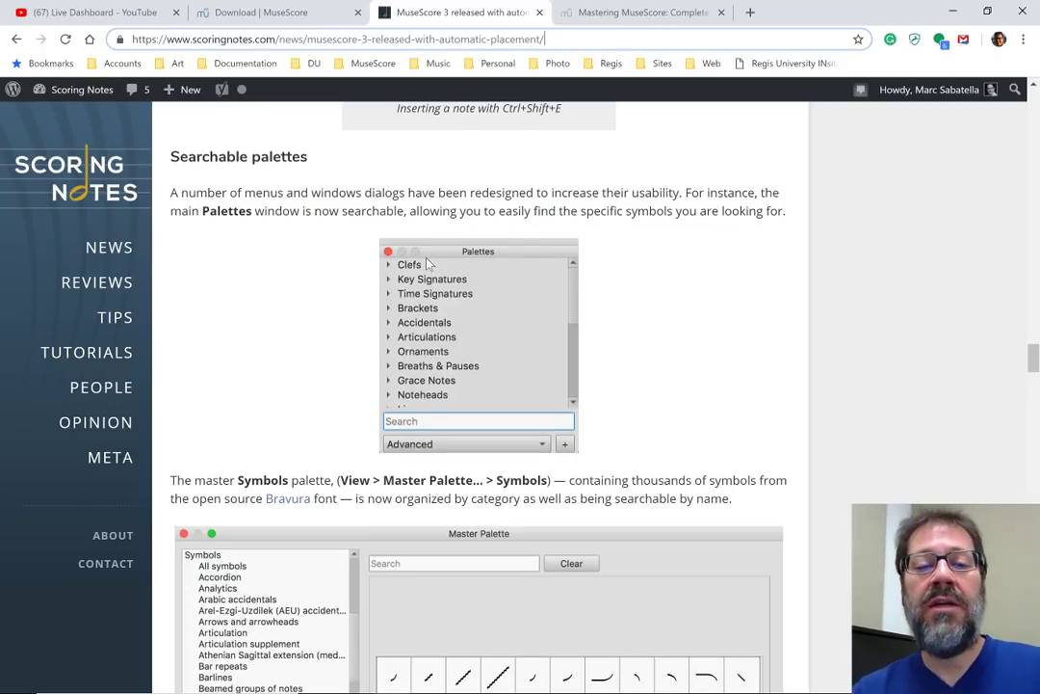
# Switch to MuseScore 3, expand the Articulations palette and dismiss the Palettes tour
pyautogui.hotkey('alt', 'Tab')
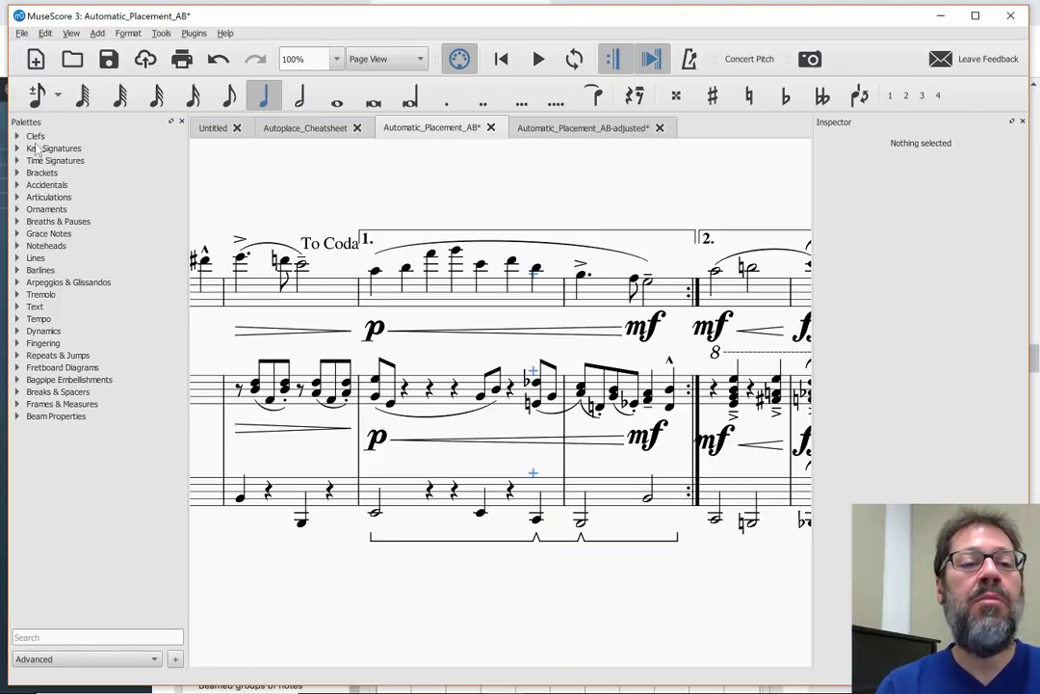
pyautogui.click(17, 198)
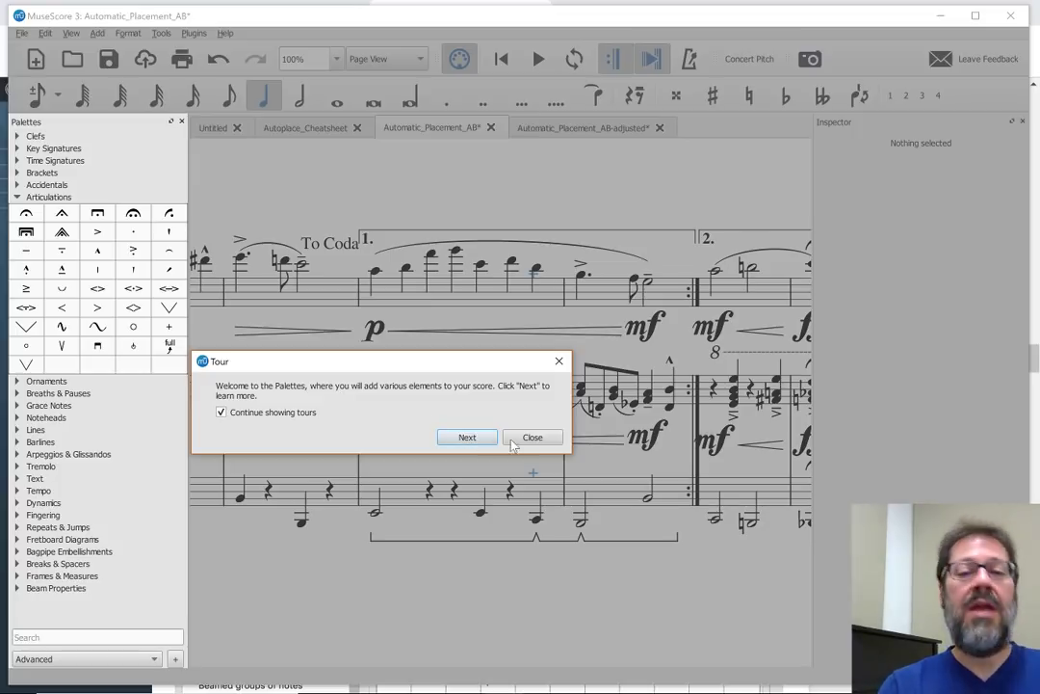
pyautogui.click(532, 437)
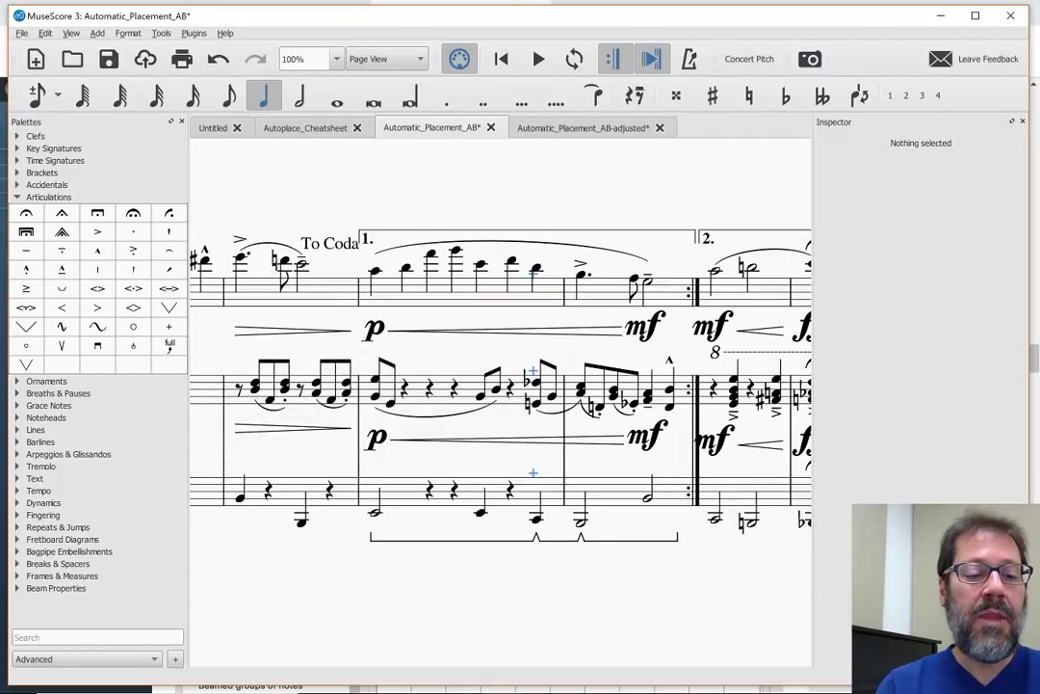
# Search the palettes for "bow" and for "cres", and clear the search to restore the full palette list
pyautogui.click(97, 637)
pyautogui.write('bow')
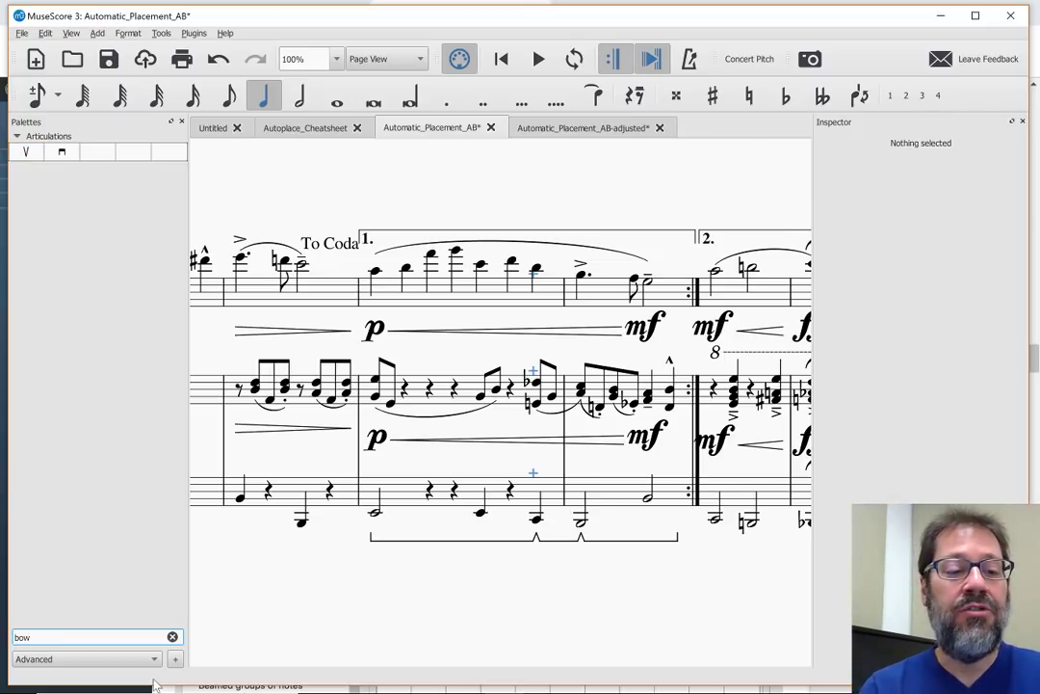
pyautogui.hotkey('ctrl', 'a')
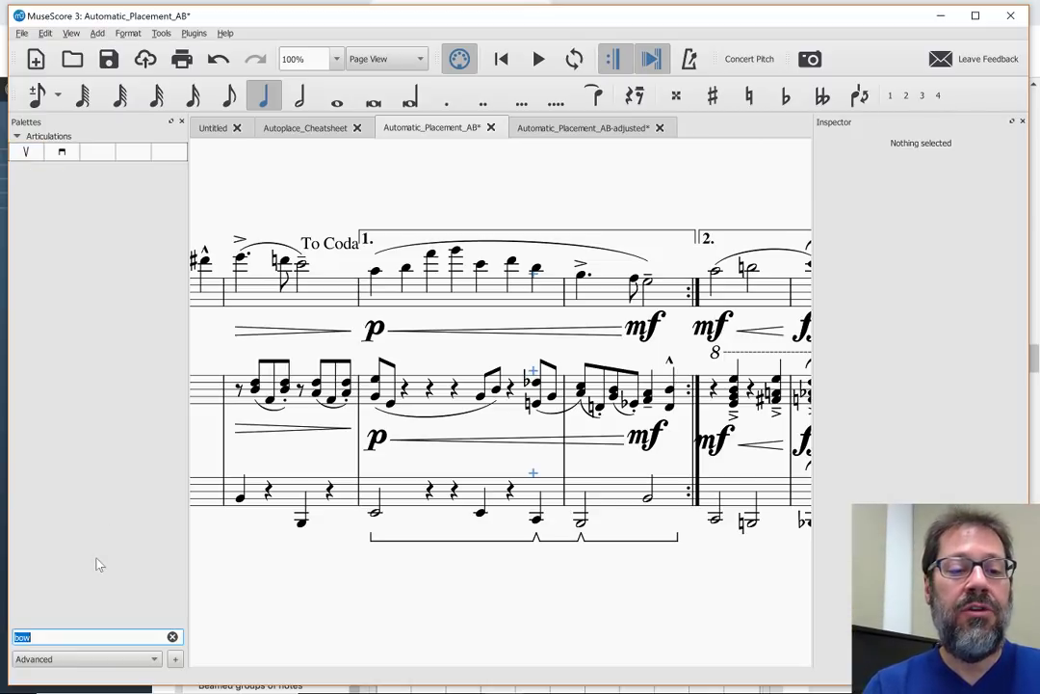
pyautogui.click(97, 565)
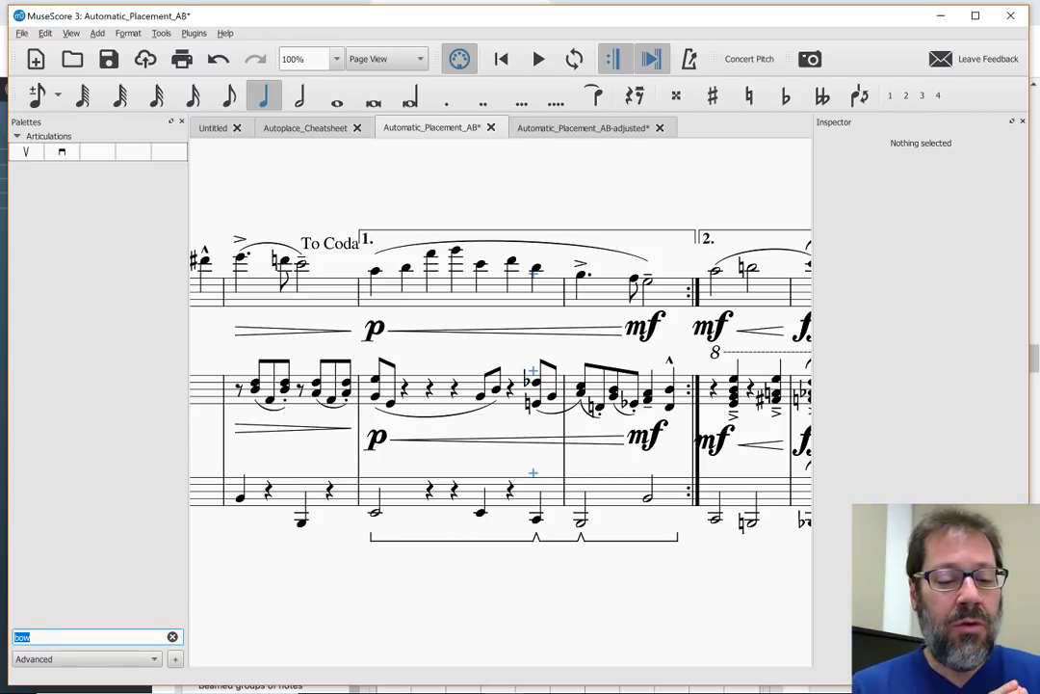
pyautogui.write('cres')
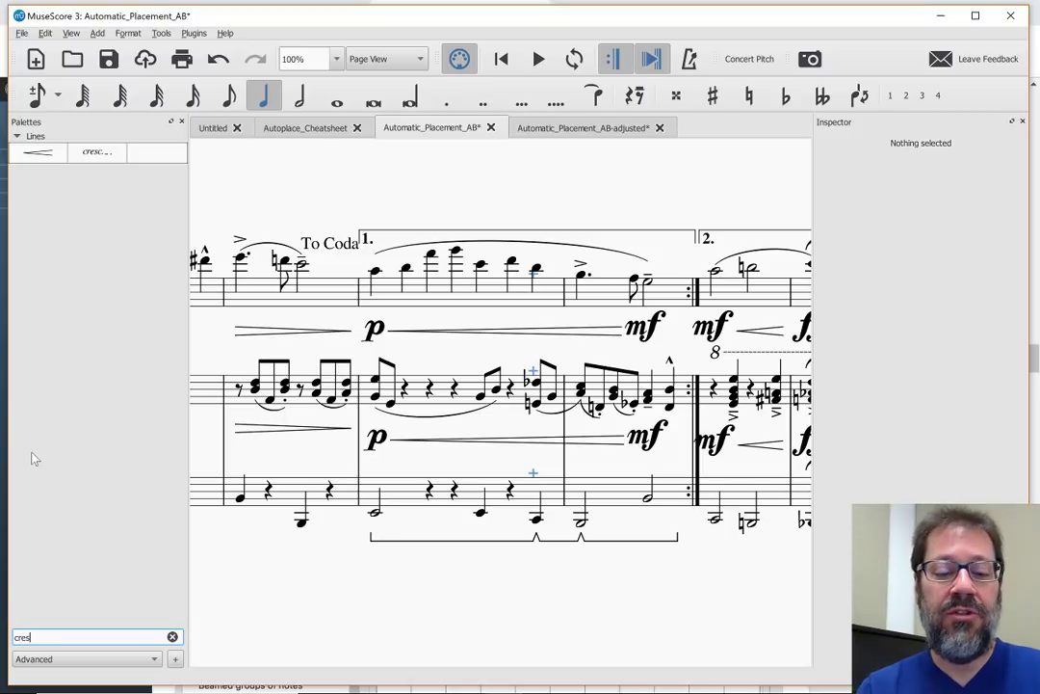
pyautogui.click(172, 637)
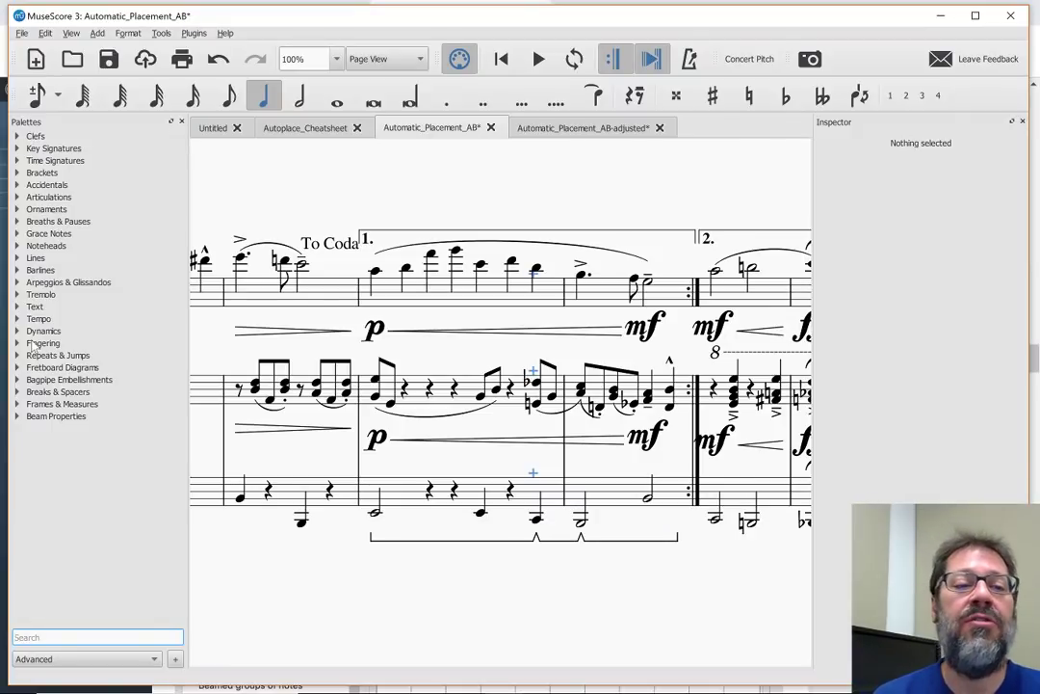
# Expand the Barlines, Repeats & Jumps, Articulations and Ornaments palettes so that several are open at once
pyautogui.click(37, 271)
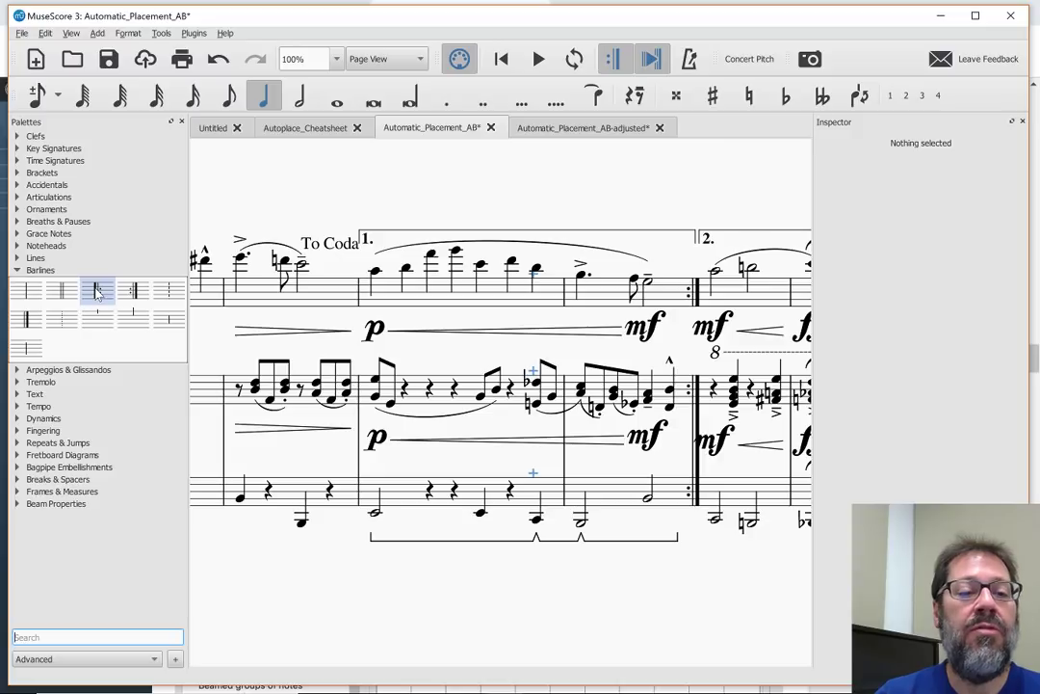
pyautogui.click(27, 444)
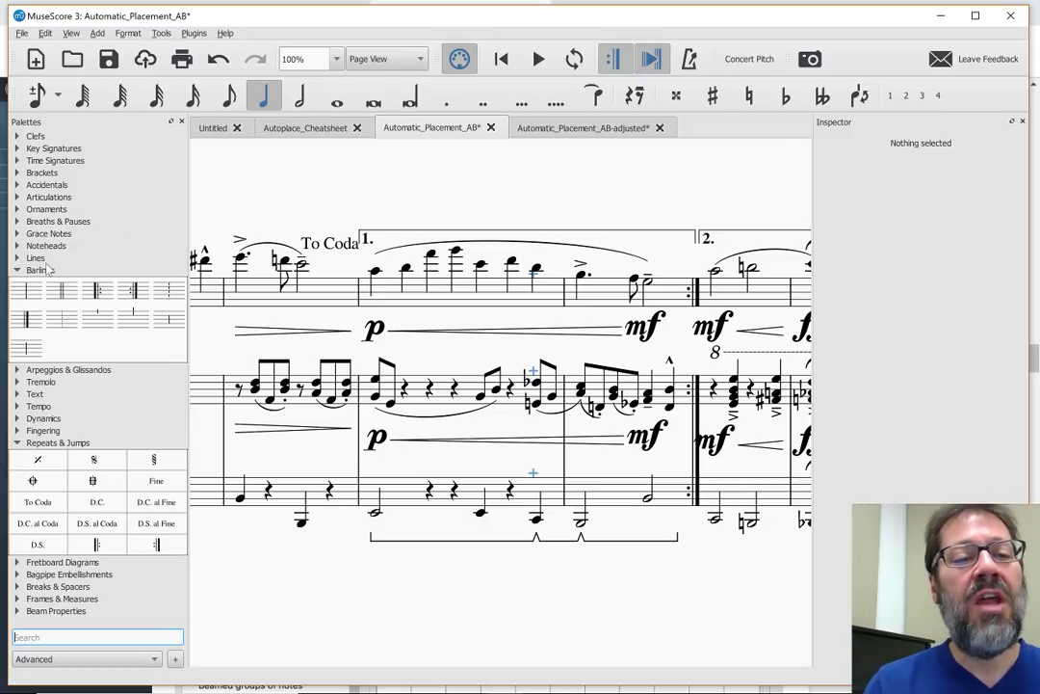
pyautogui.click(31, 198)
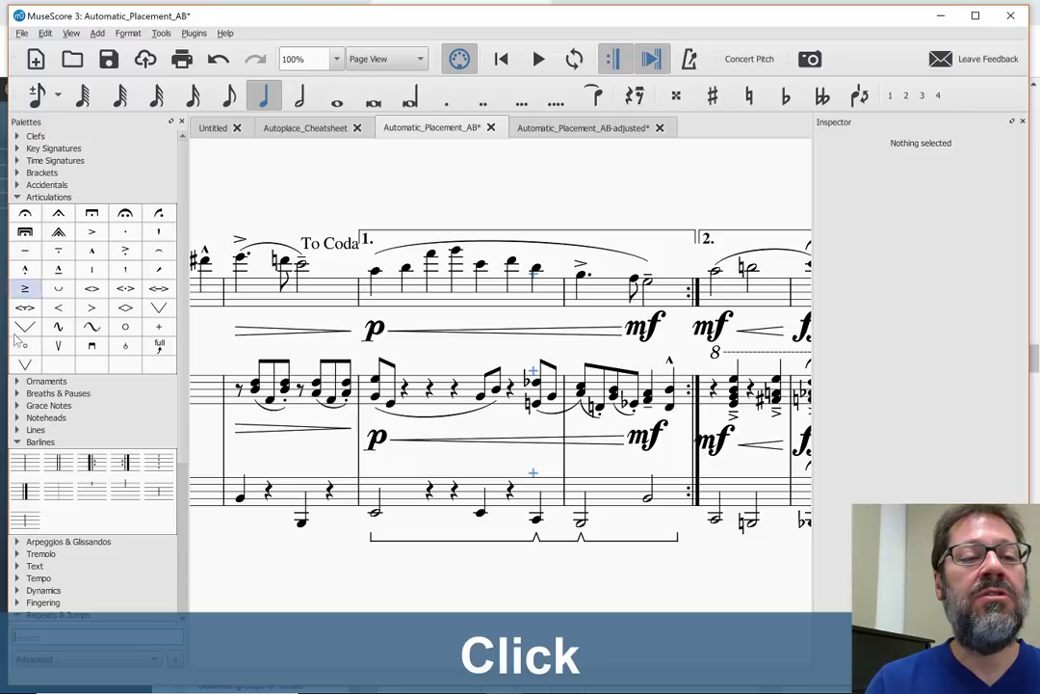
pyautogui.click(29, 381)
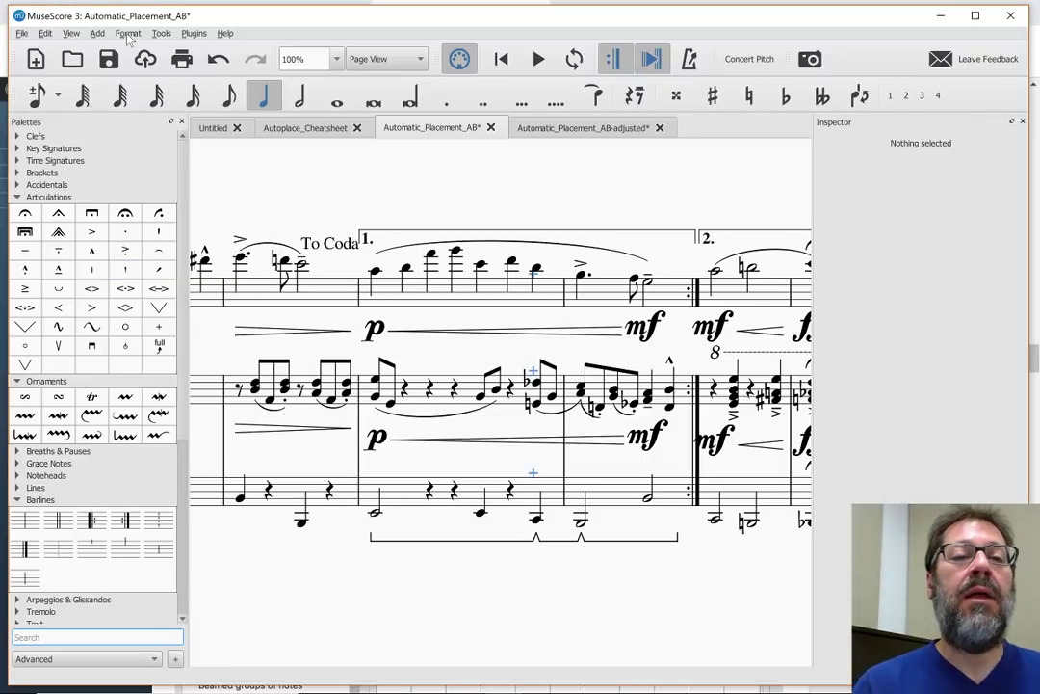
# Open the Master Palette and look through its categories one by one from Brackets down to Repeats & Jumps
pyautogui.click(72, 34)
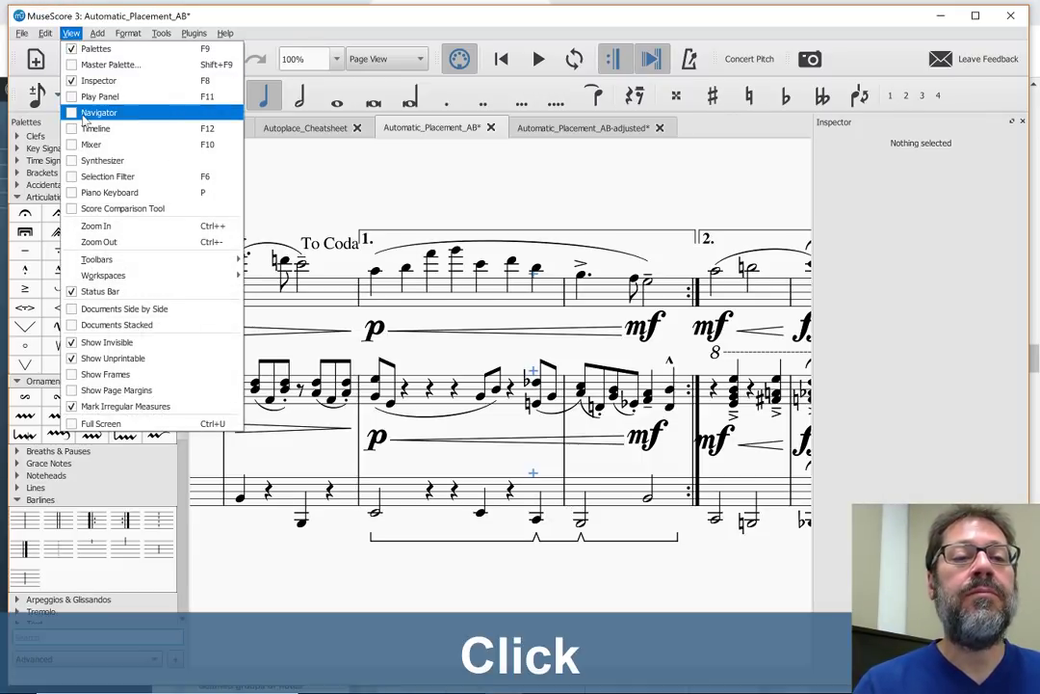
pyautogui.click(108, 64)
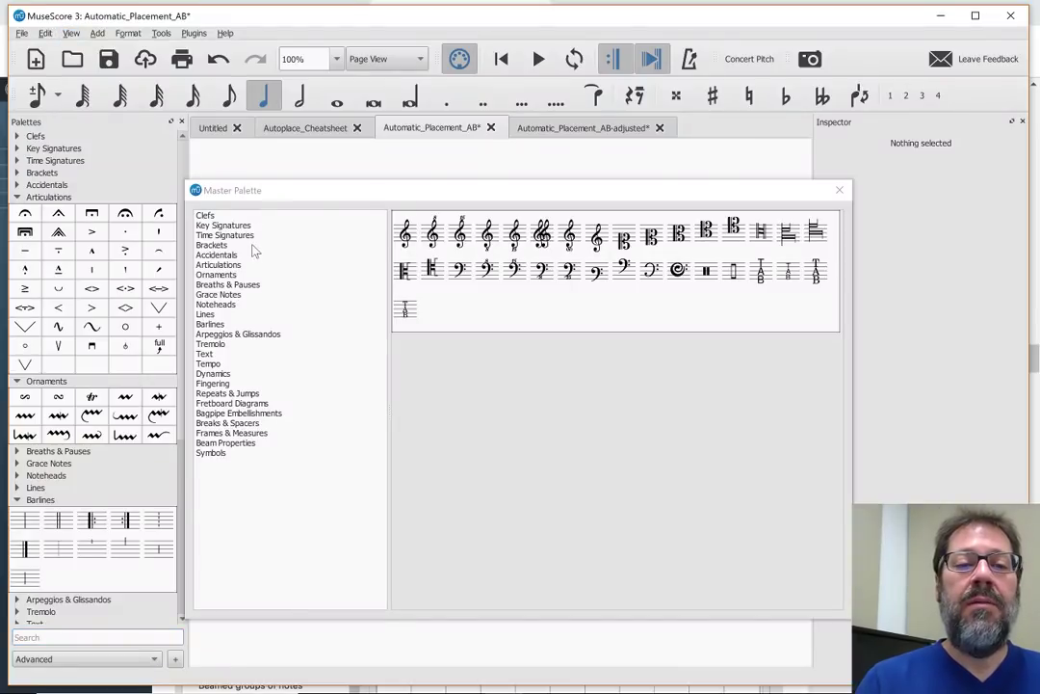
pyautogui.click(253, 246)
pyautogui.press('Down')
pyautogui.press('Down')
pyautogui.press('Down')
pyautogui.press('Down')
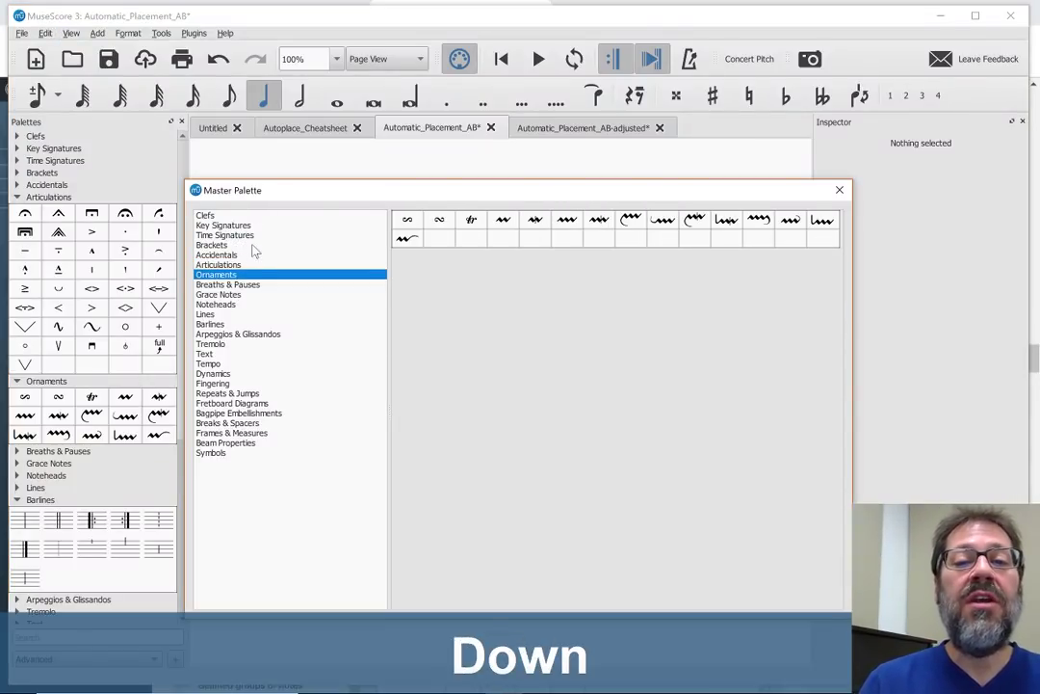
pyautogui.press('Down')
pyautogui.press('Down')
pyautogui.press('Down')
pyautogui.press('Down')
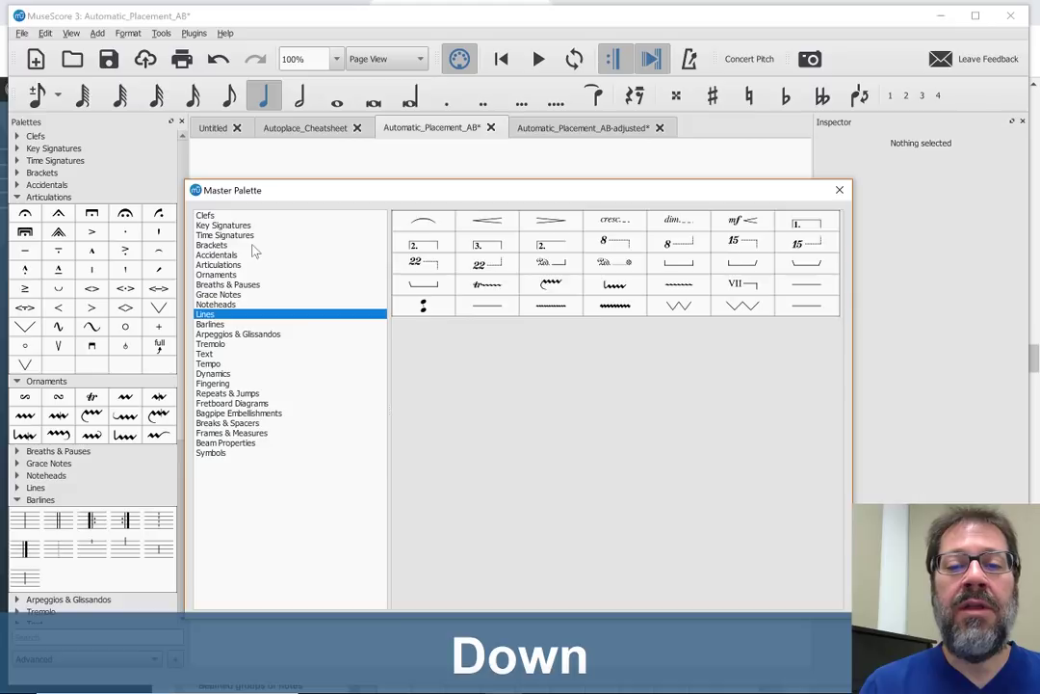
pyautogui.press('Down')
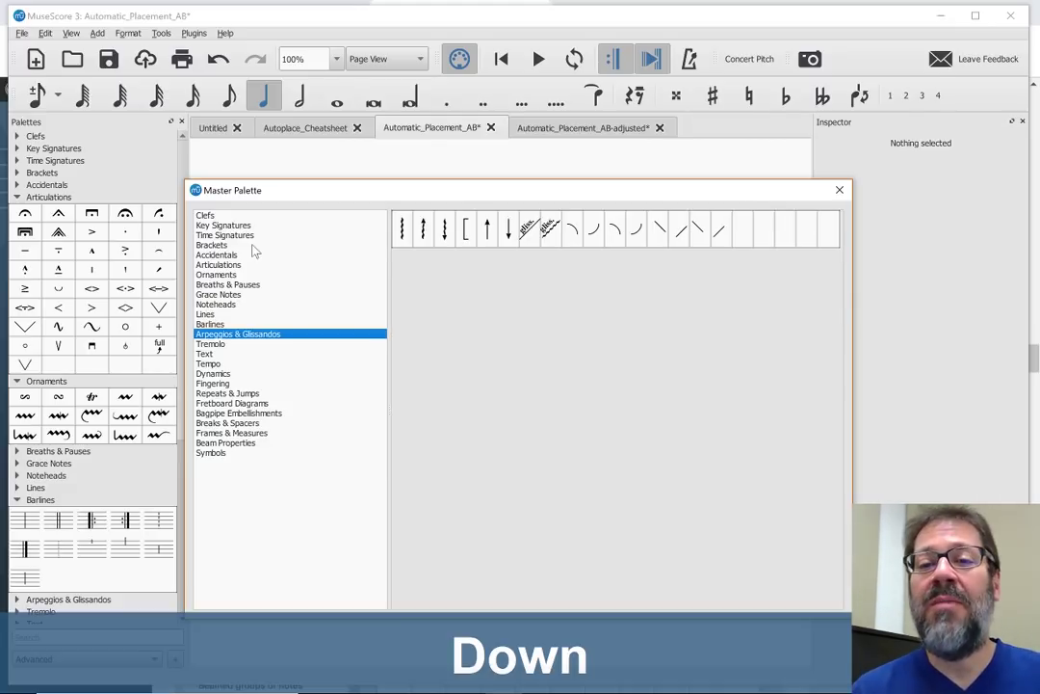
pyautogui.press('Down')
pyautogui.press('Down')
pyautogui.press('Down')
pyautogui.press('Down')
pyautogui.press('Down')
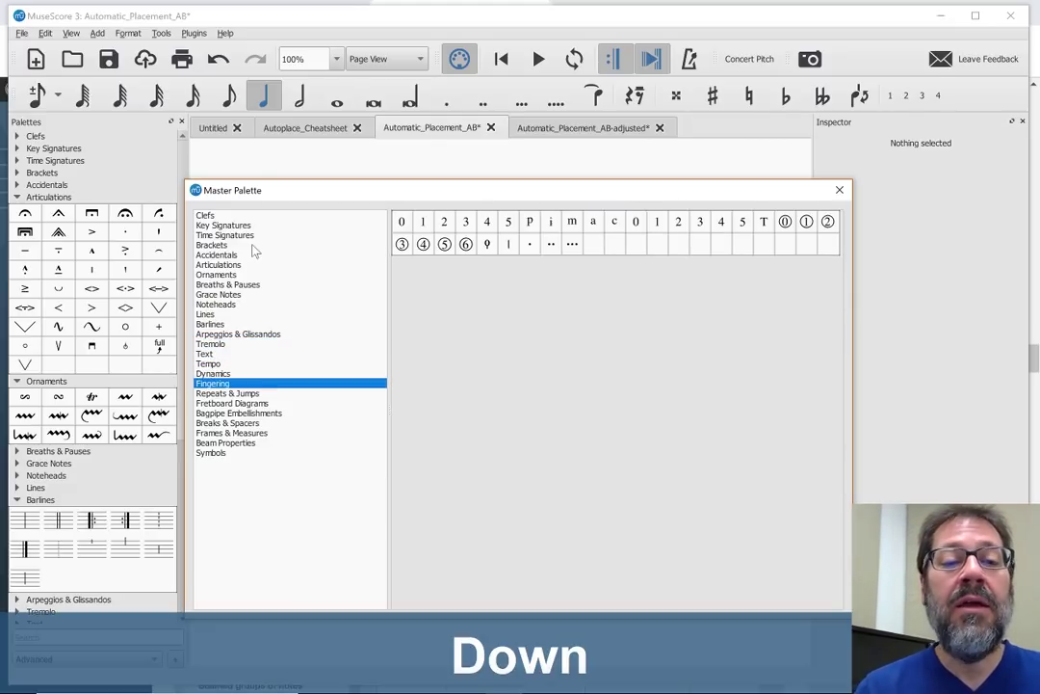
pyautogui.press('Down')
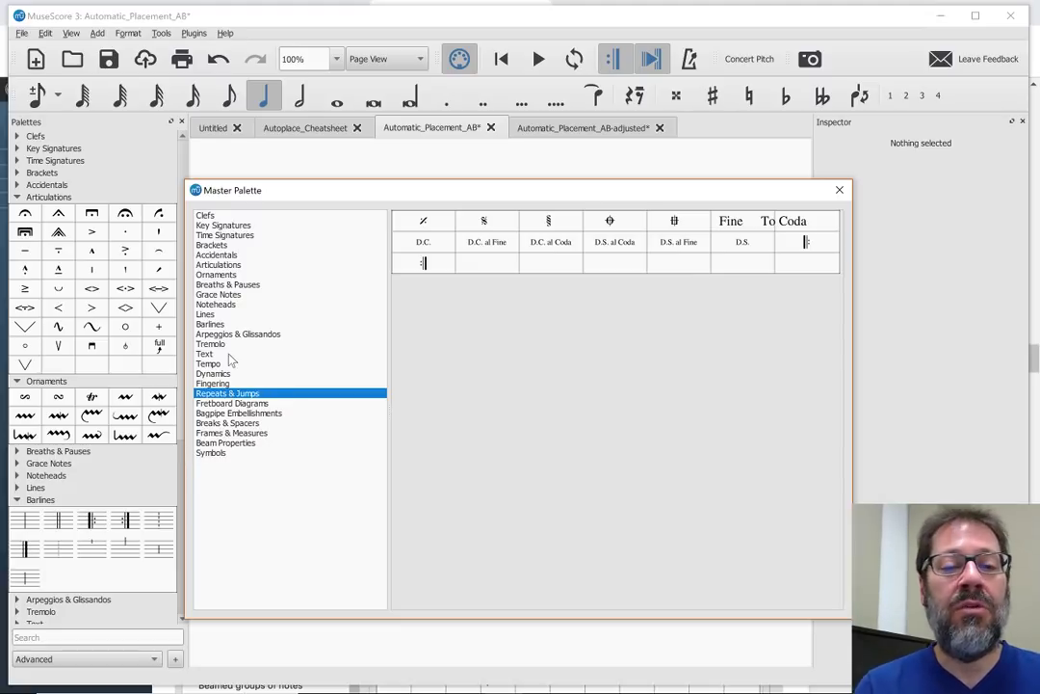
# Show the Symbols category of the Master Palette and look through its full set of Bravura symbols
pyautogui.click(207, 454)
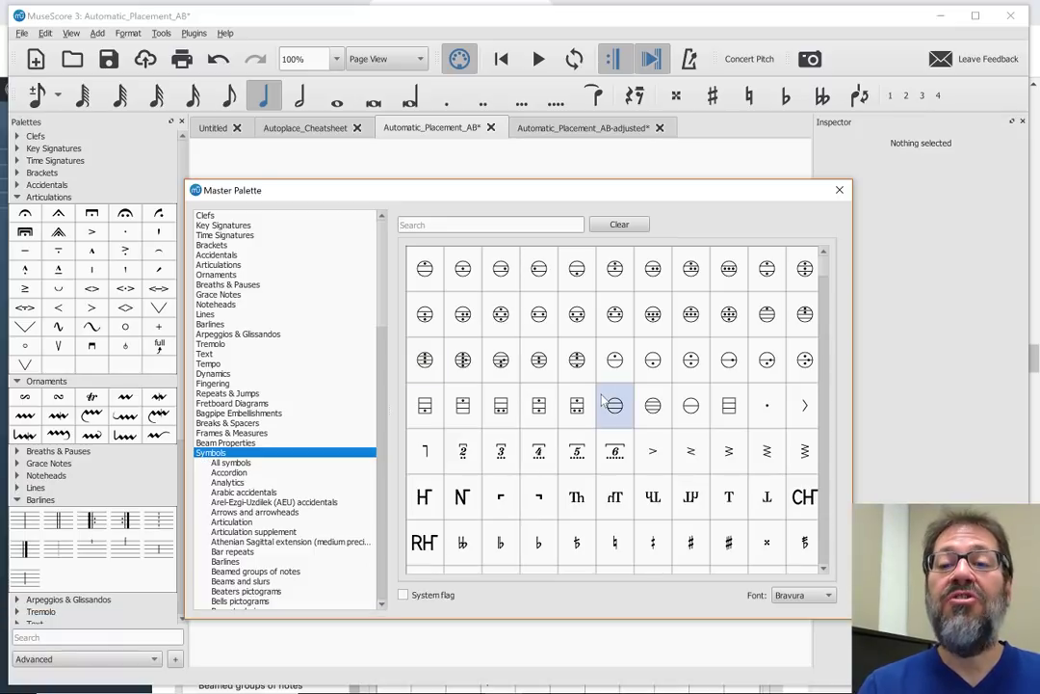
pyautogui.scroll(-1, 605, 400)
pyautogui.scroll(-6, 605, 400)
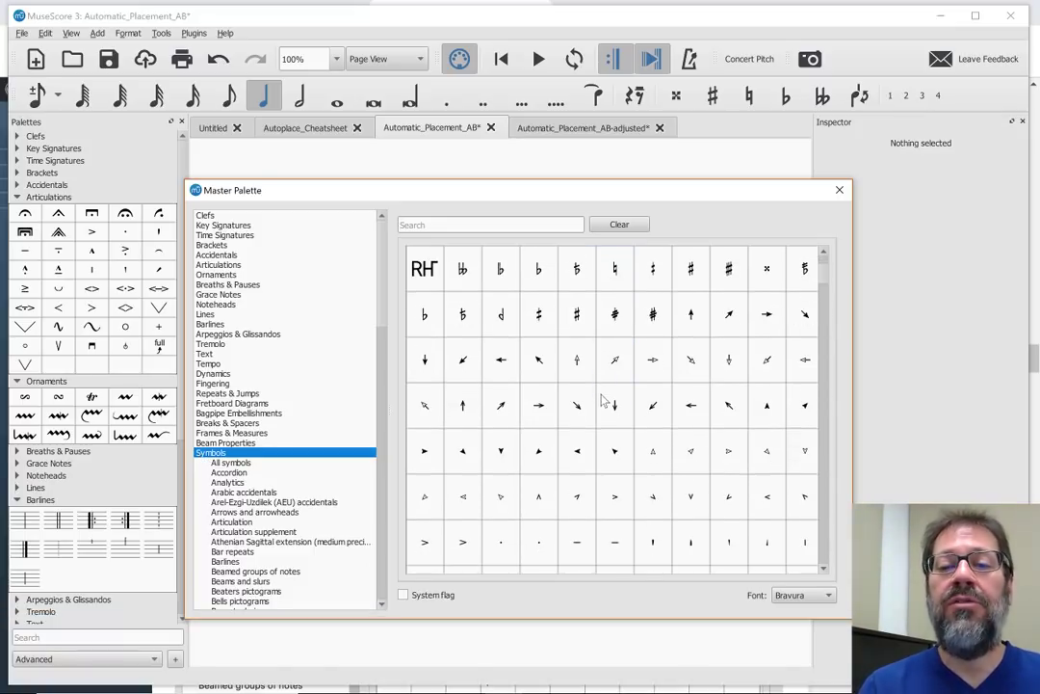
pyautogui.scroll(-5, 602, 401)
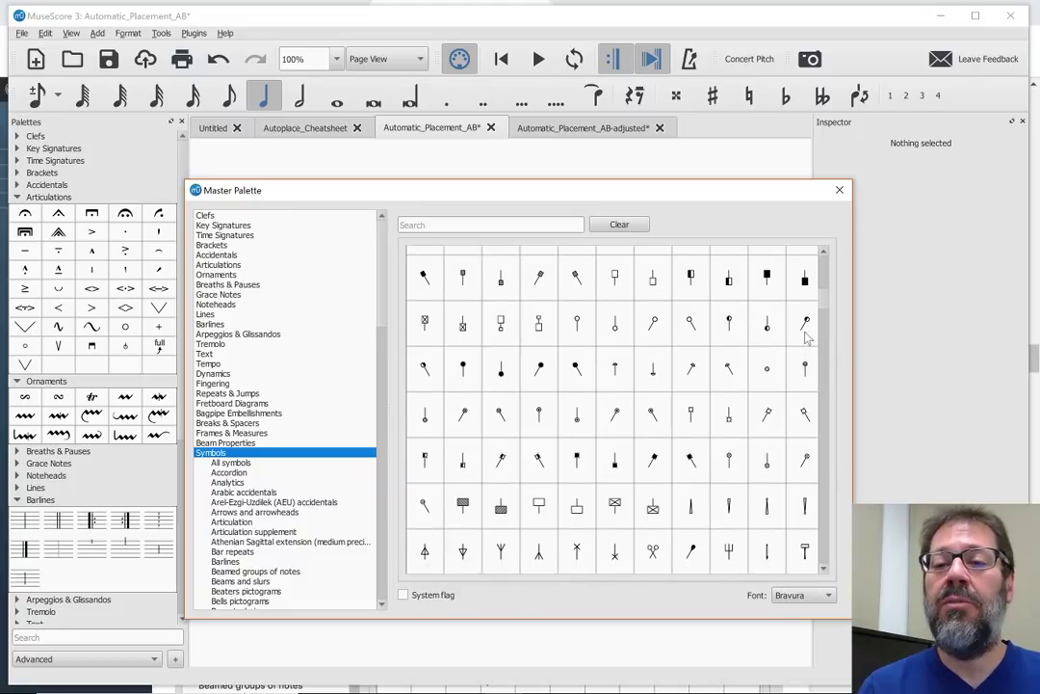
pyautogui.click(826, 313)
pyautogui.moveTo(826, 314); pyautogui.dragTo(823, 406)
pyautogui.scroll(4, 734, 424)
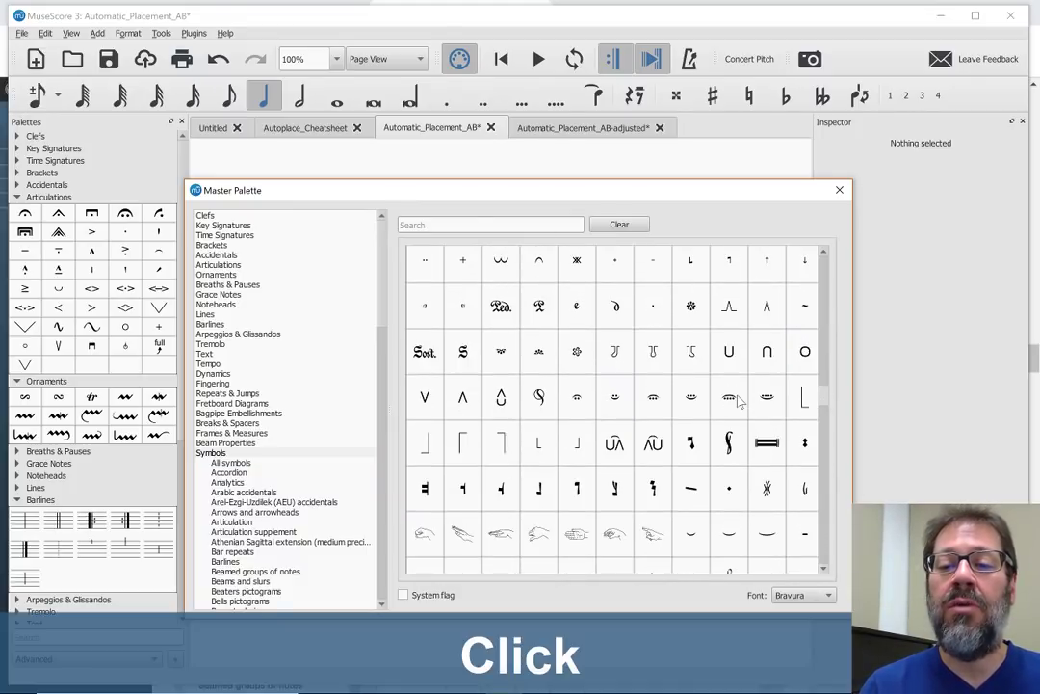
pyautogui.click(732, 564)
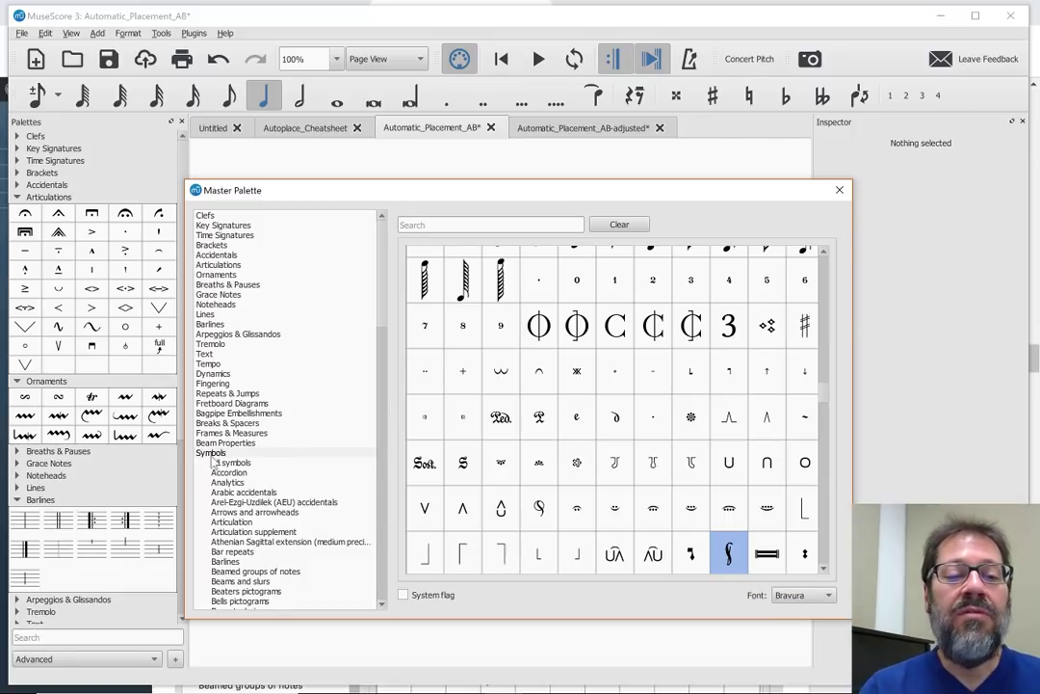
pyautogui.scroll(-4, 424, 414)
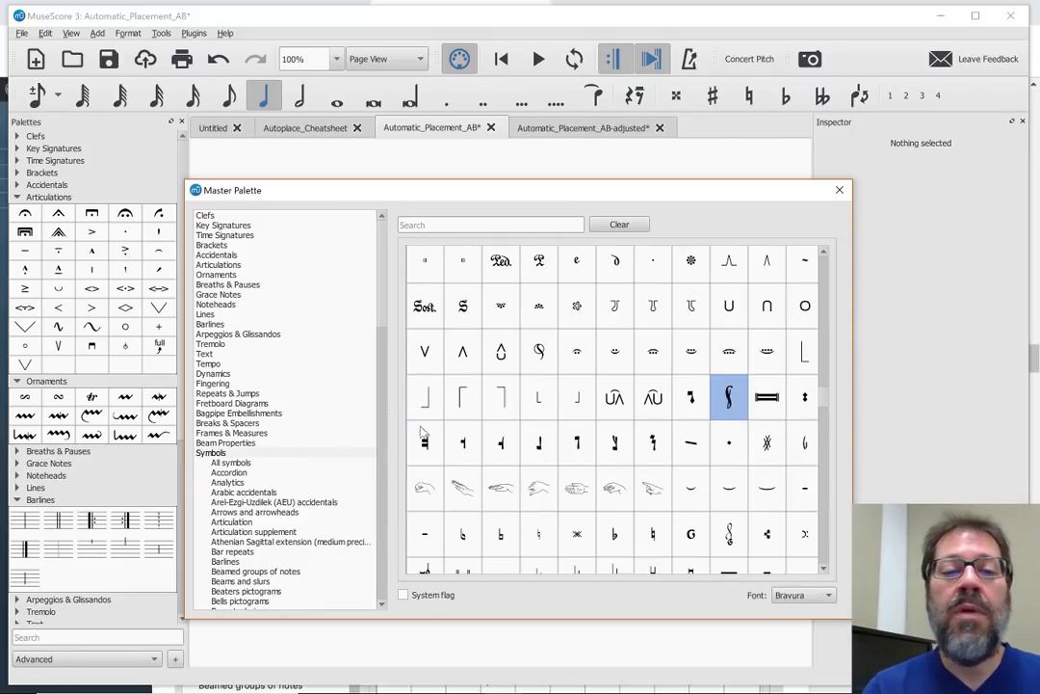
# Look through the subcategories of Symbols, show the Drums pictograms and close the Master Palette
pyautogui.click(211, 451)
pyautogui.scroll(-6, 314, 347)
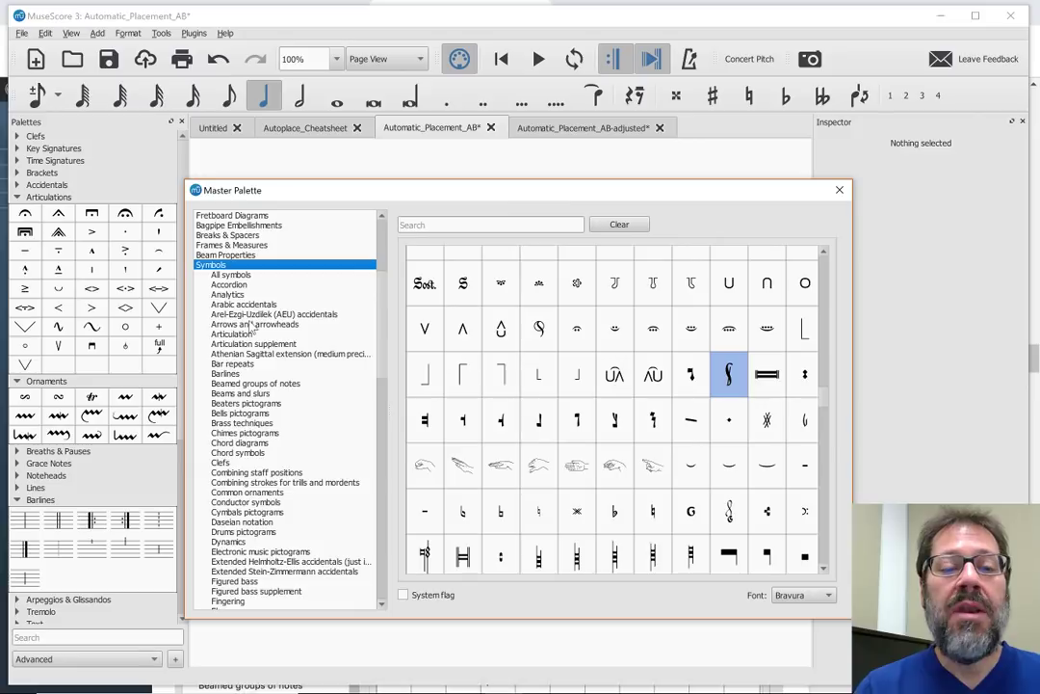
pyautogui.scroll(-5, 252, 328)
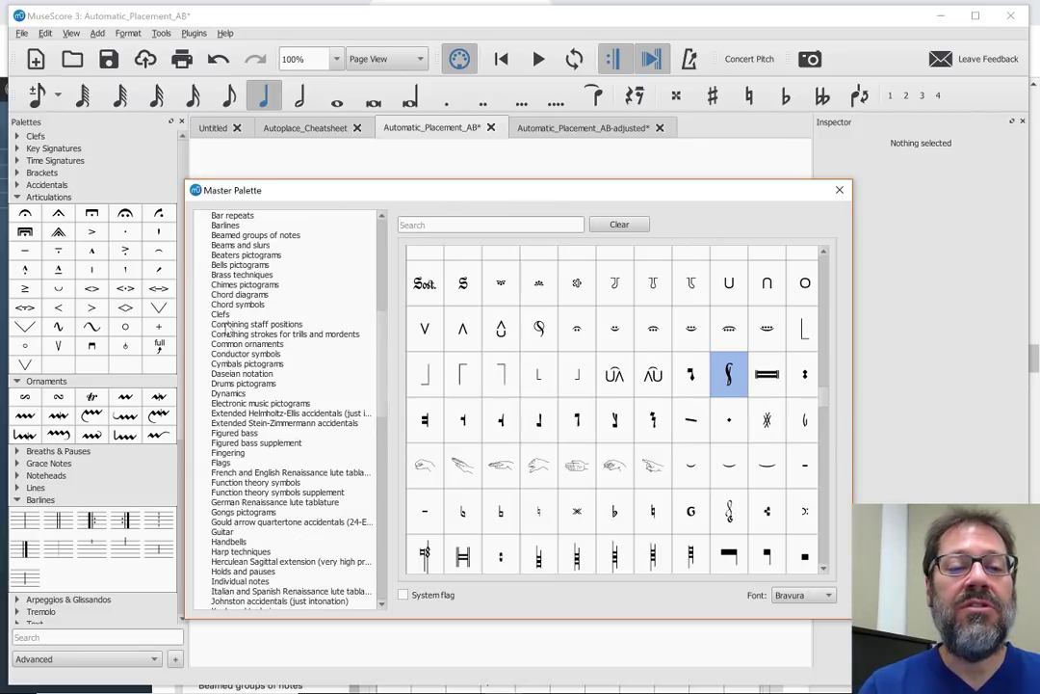
pyautogui.click(241, 384)
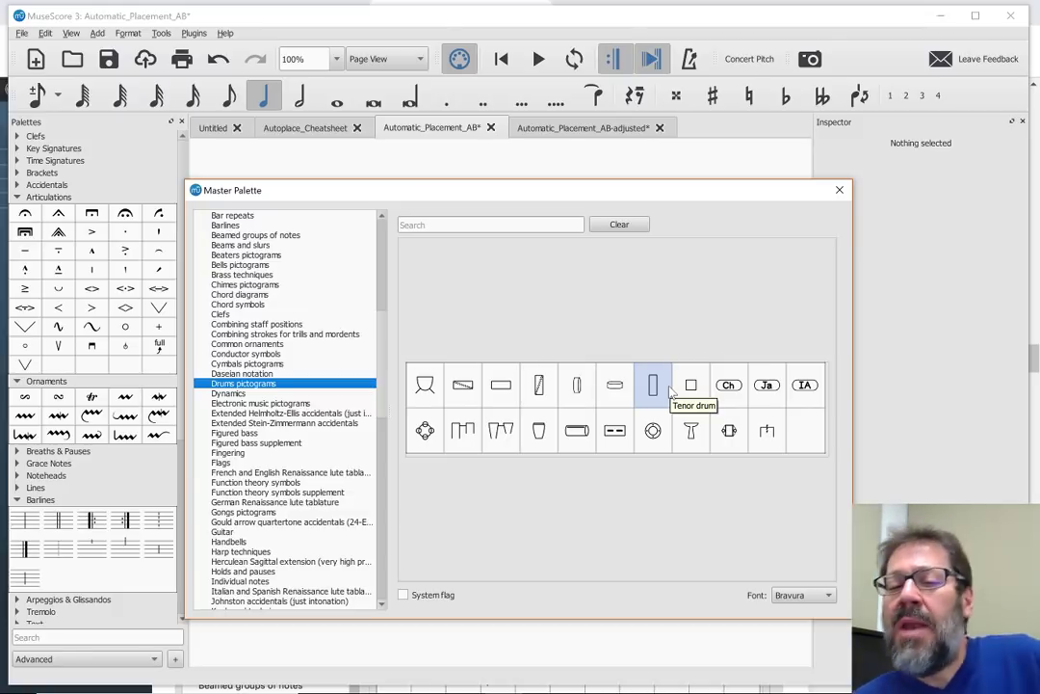
pyautogui.click(846, 190)
# Switch to MuseScore 2 and bring up the start of the empty Untitled score
pyautogui.hotkey('alt', 'Tab')
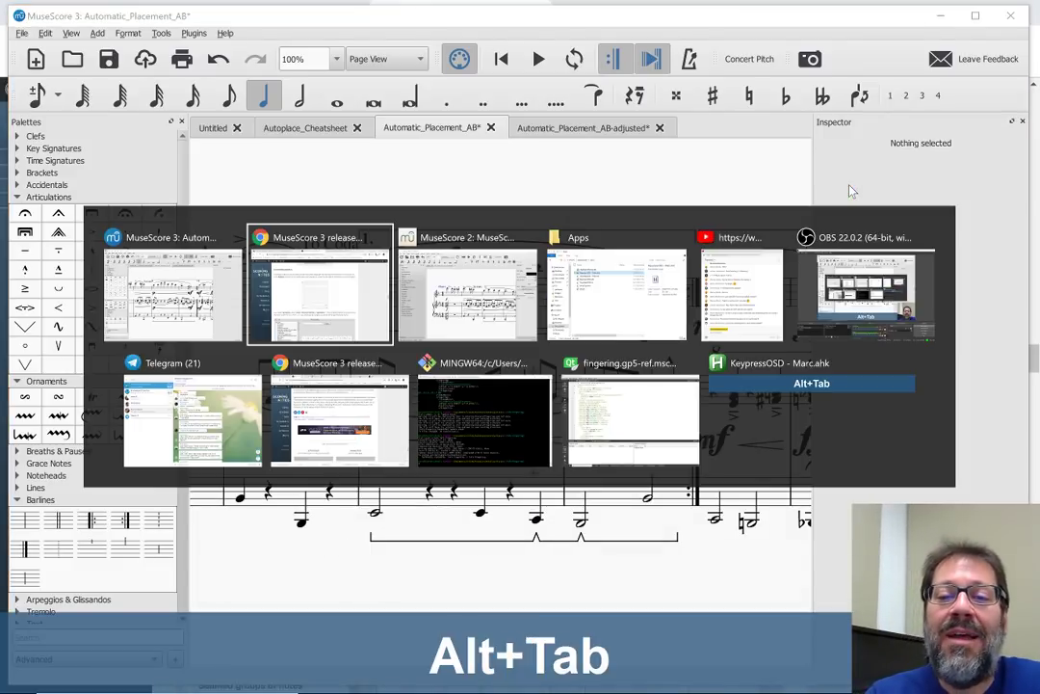
pyautogui.hotkey('alt', 'Tab')
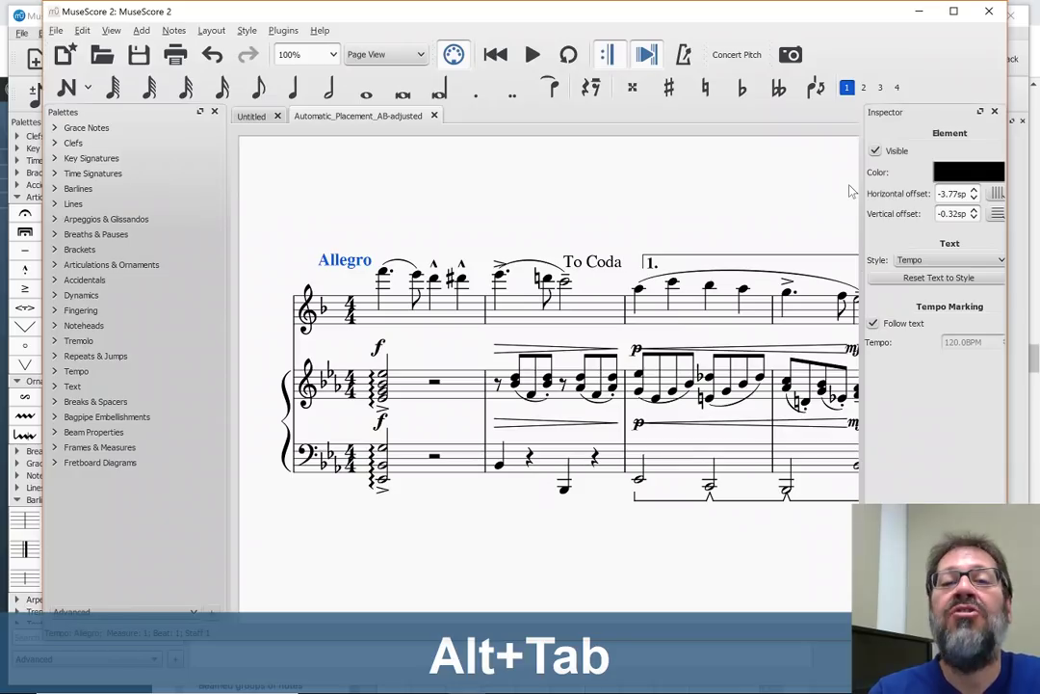
pyautogui.hscroll(3, 557, 227)
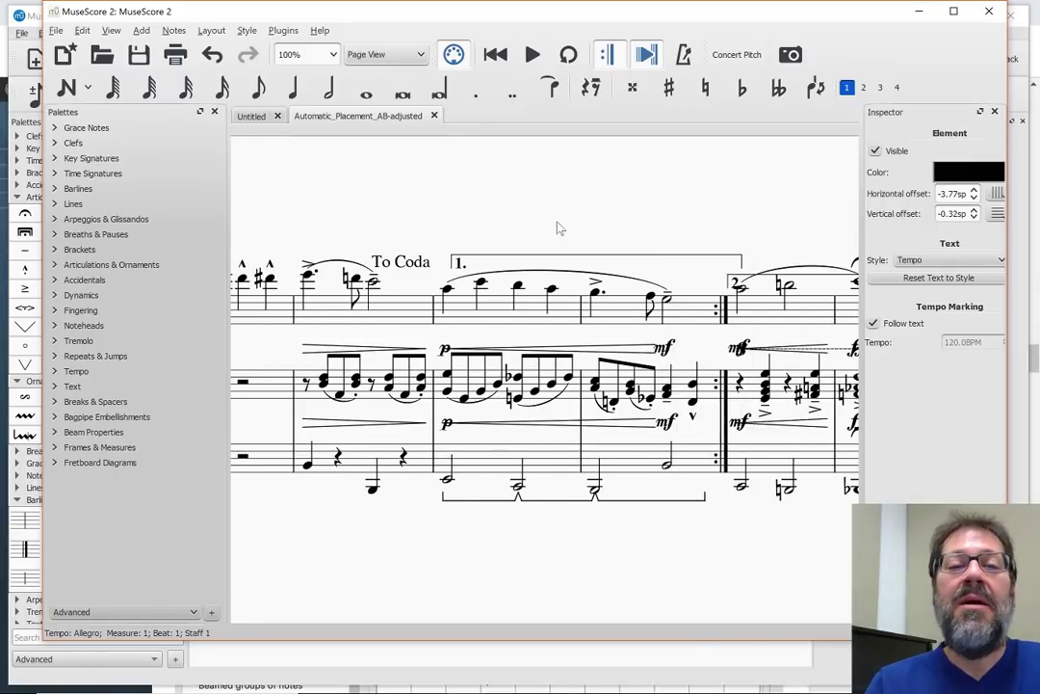
pyautogui.click(251, 116)
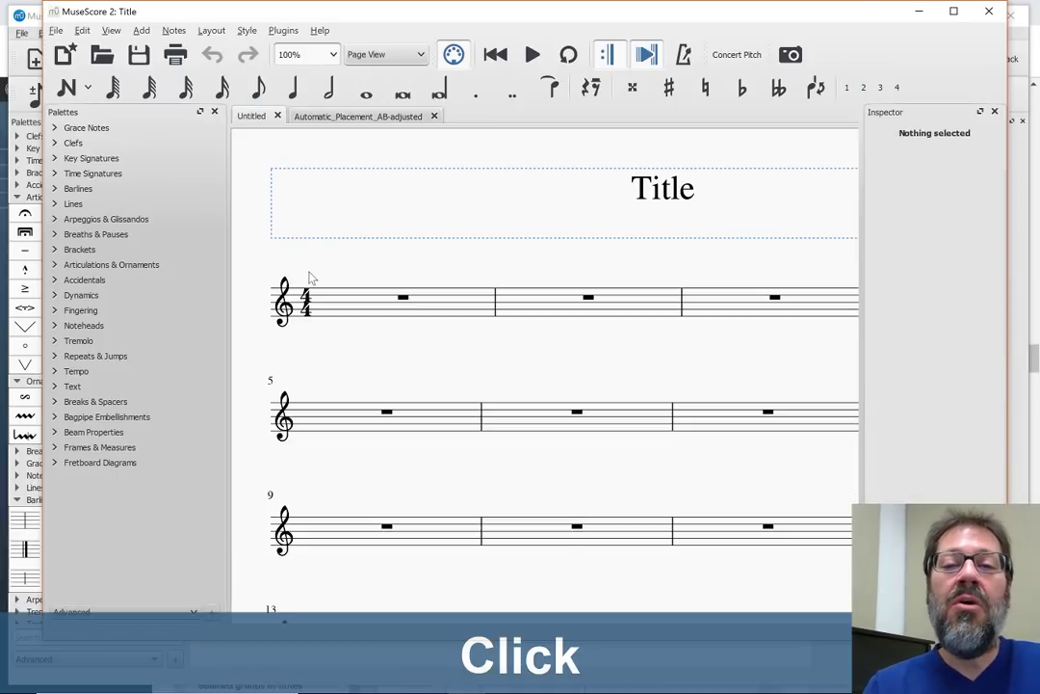
pyautogui.hscroll(5, 310, 277)
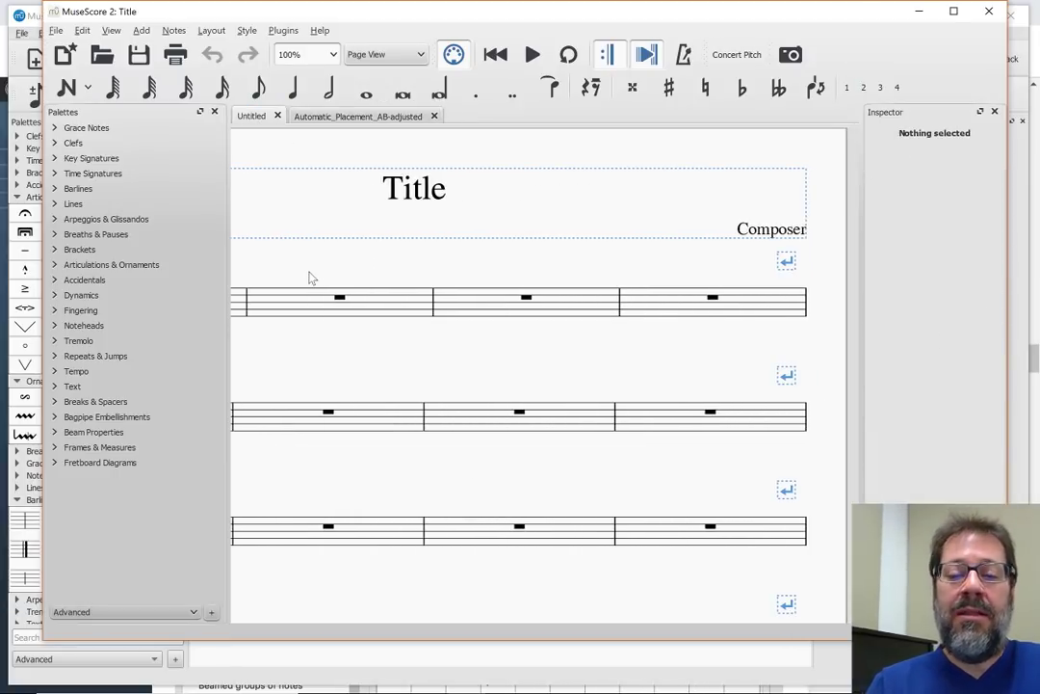
pyautogui.keyDown('ctrl'); pyautogui.scroll(-3, 308, 277); pyautogui.keyUp('ctrl')
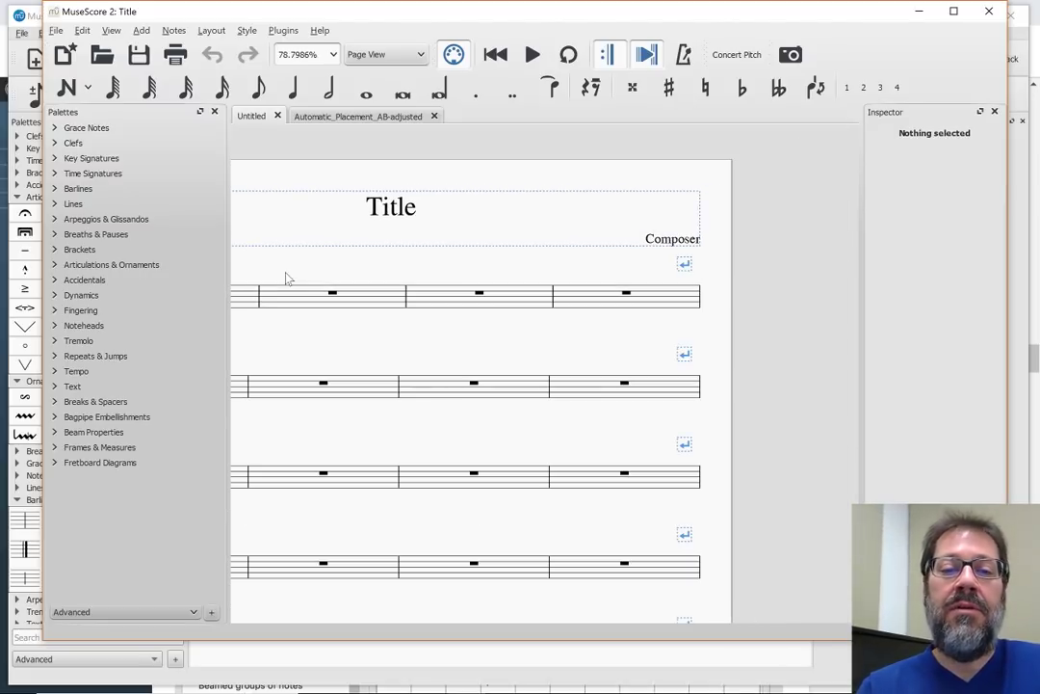
pyautogui.moveTo(298, 329); pyautogui.dragTo(440, 291)
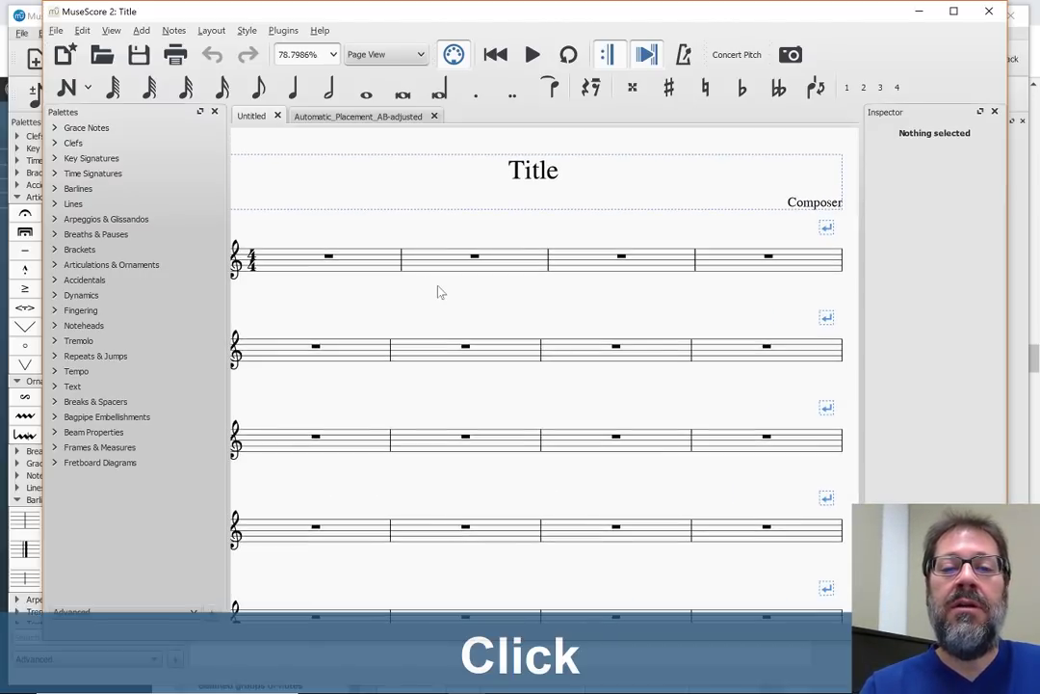
# Show the Barlines palette and apply an End-start repeat barline to measure 2 of the empty score
pyautogui.keyDown('ctrl'); pyautogui.scroll(-1, 440, 291); pyautogui.keyUp('ctrl')
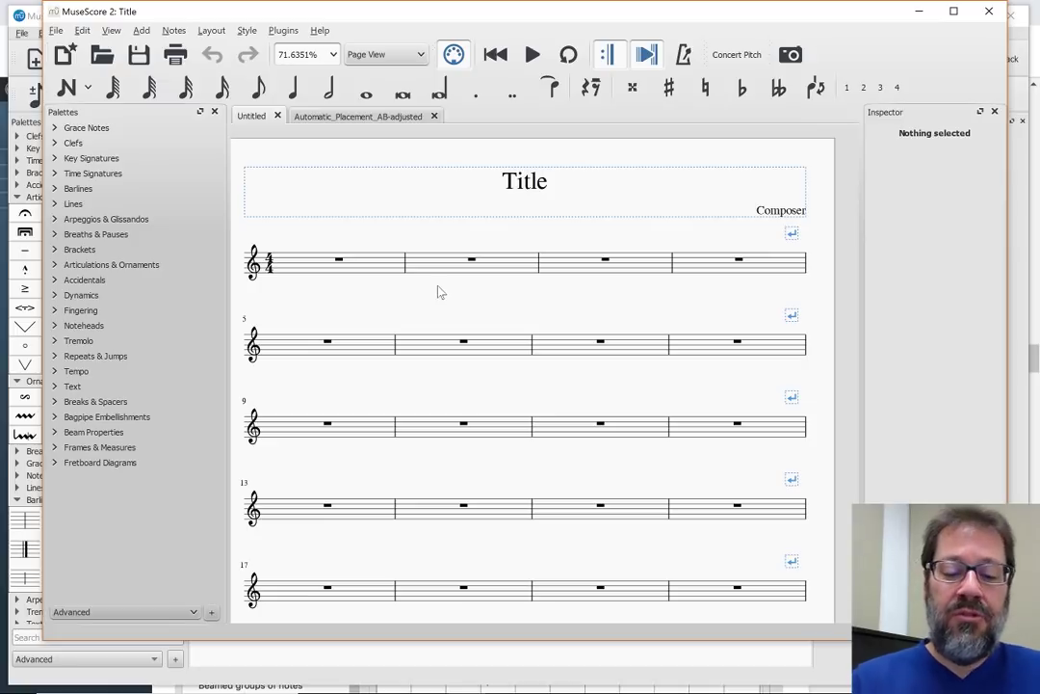
pyautogui.keyDown('ctrl'); pyautogui.scroll(-1, 440, 291); pyautogui.keyUp('ctrl')
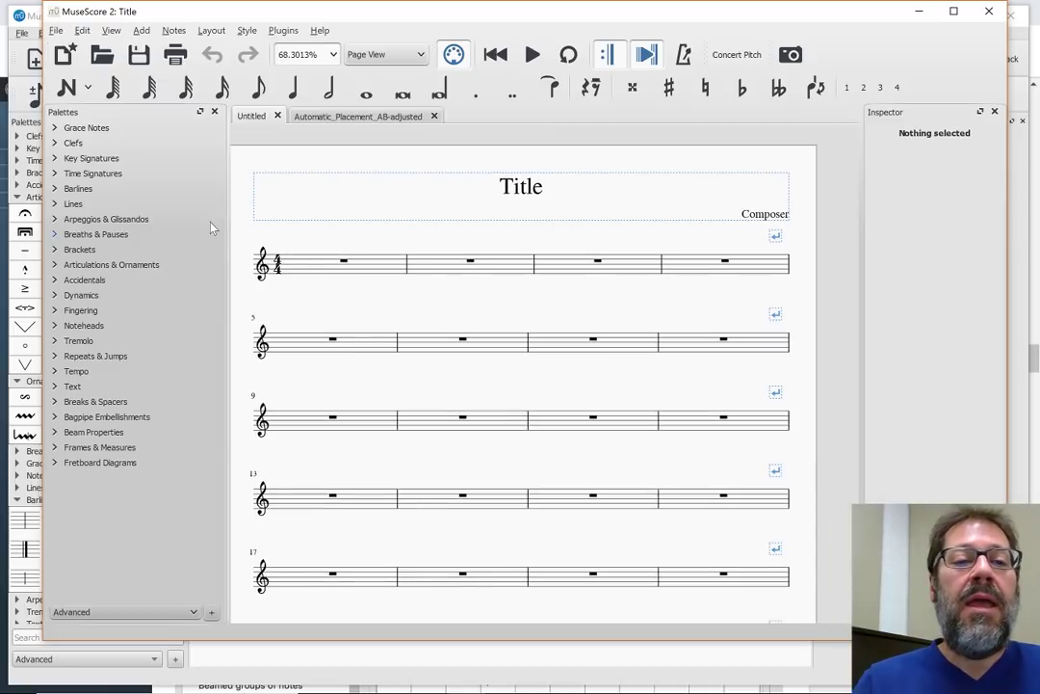
pyautogui.click(55, 190)
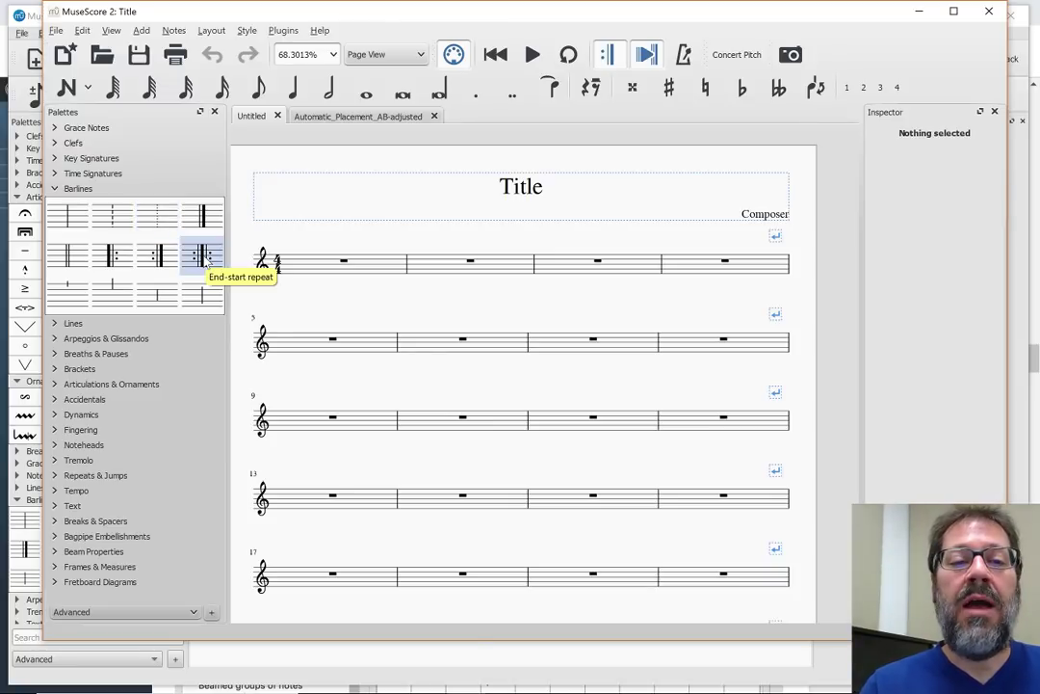
pyautogui.moveTo(207, 258); pyautogui.dragTo(430, 265)
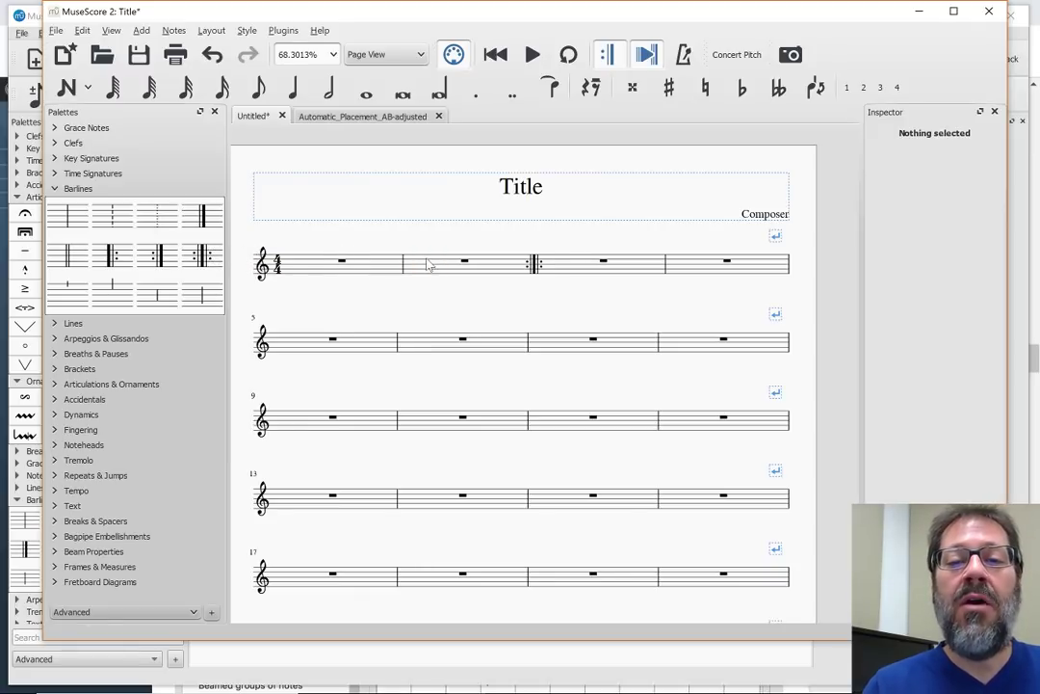
# Delete the repeat barline after measure 2 and apply an End-start repeat to measure 4, at the end of the first system
pyautogui.click(536, 264)
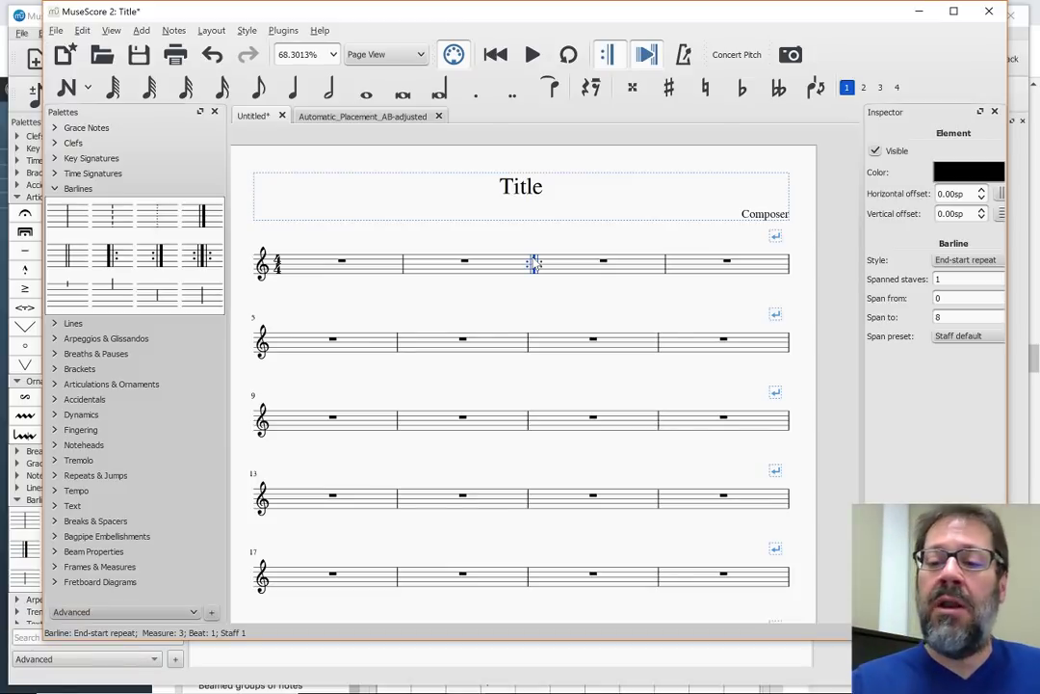
pyautogui.press('Delete')
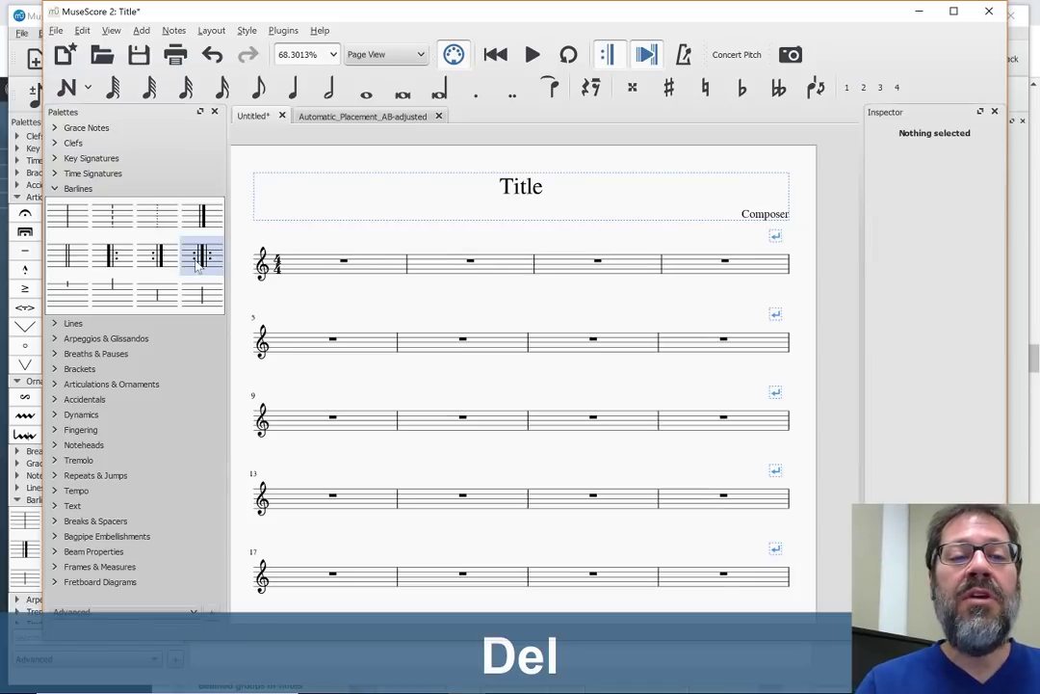
pyautogui.moveTo(195, 264); pyautogui.dragTo(774, 264)
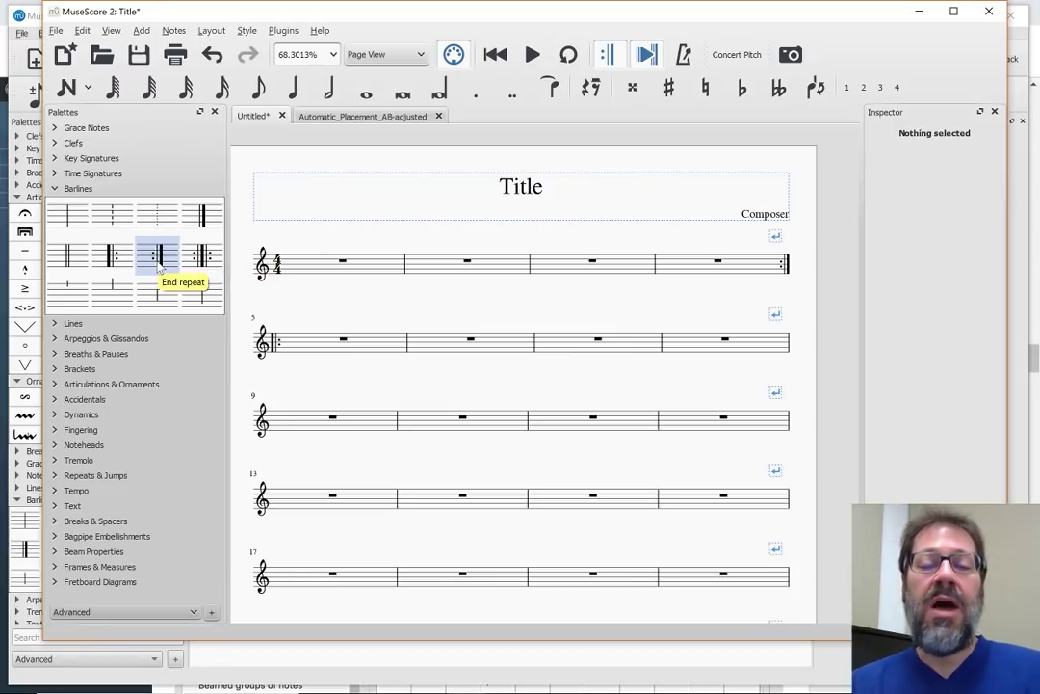
# Switch to MuseScore 3's Untitled score and add an end repeat to measure 2 and a start repeat to measure 3
pyautogui.hotkey('alt', 'Tab')
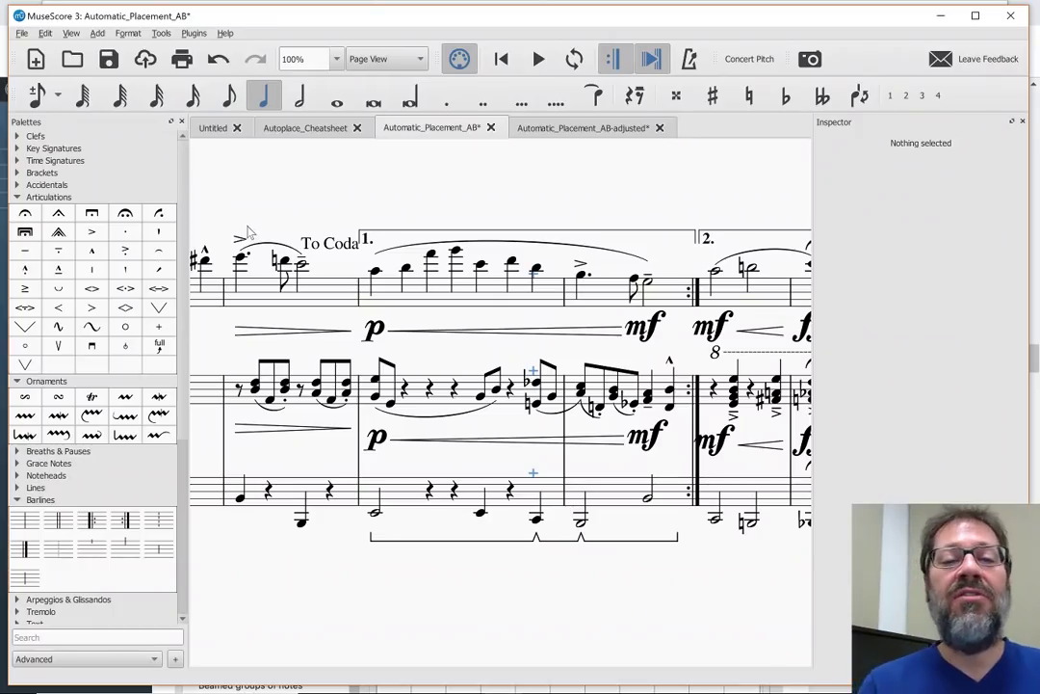
pyautogui.click(213, 127)
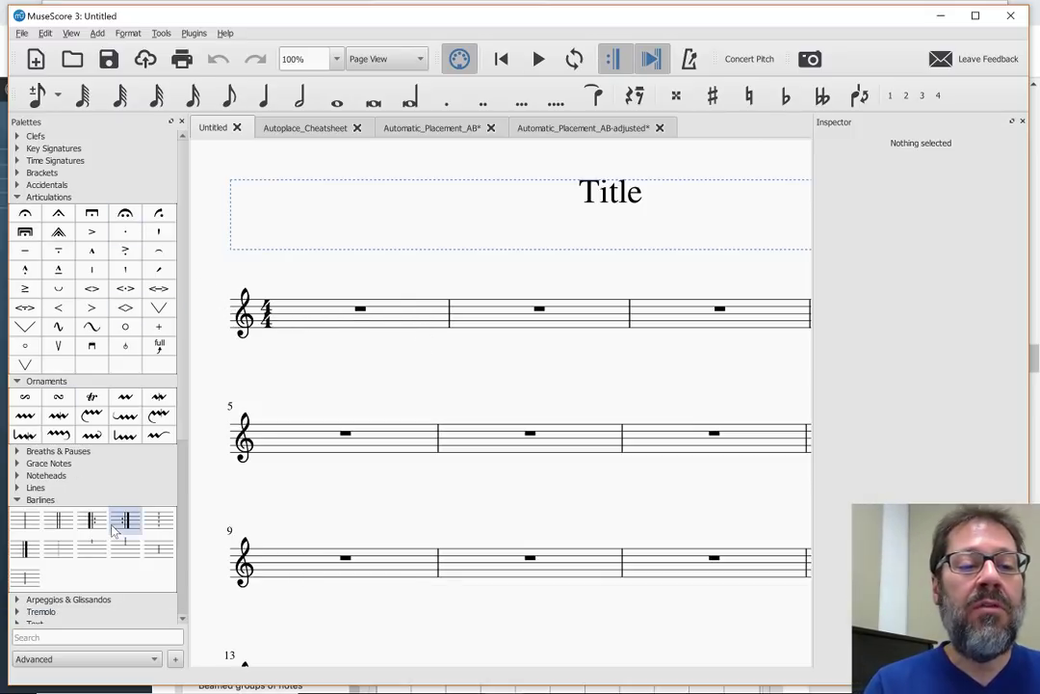
pyautogui.moveTo(113, 529); pyautogui.dragTo(488, 323)
pyautogui.moveTo(91, 520); pyautogui.dragTo(696, 323)
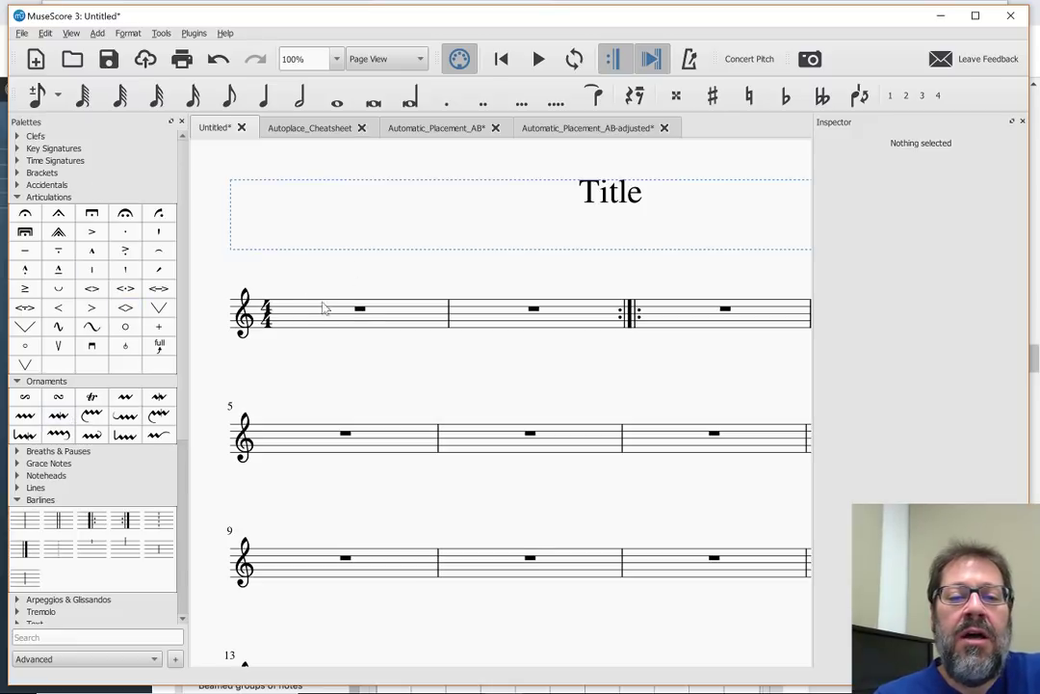
# Switch to the Scoring Notes article in the browser and view its Timeline section
pyautogui.hotkey('alt', 'Tab')
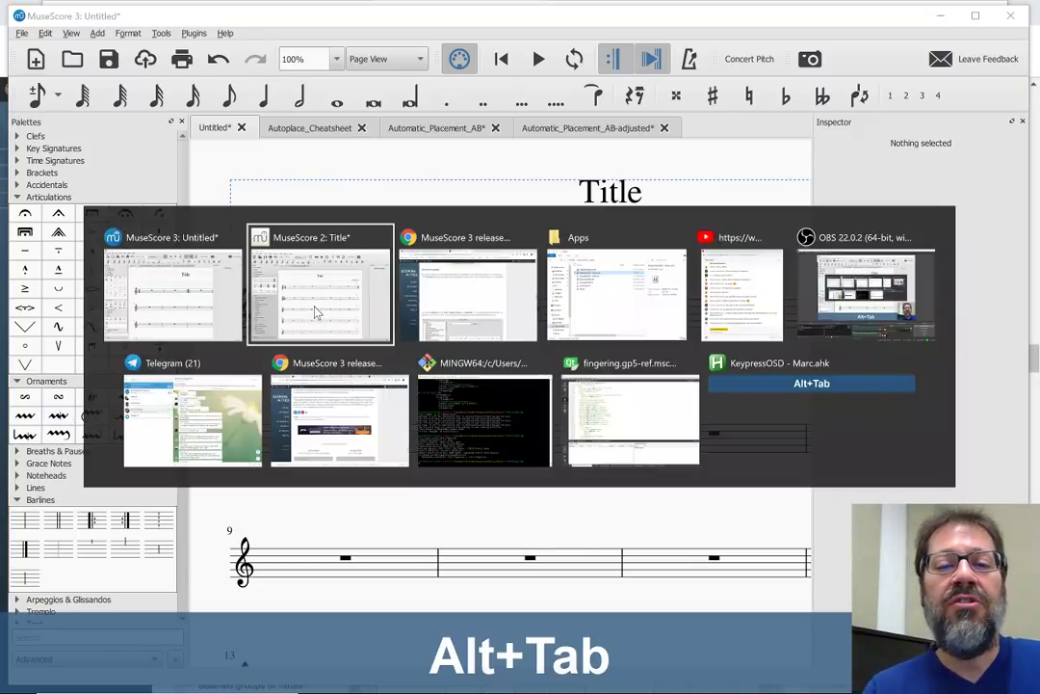
pyautogui.hotkey('alt', 'Tab')
pyautogui.scroll(-2, 314, 311)
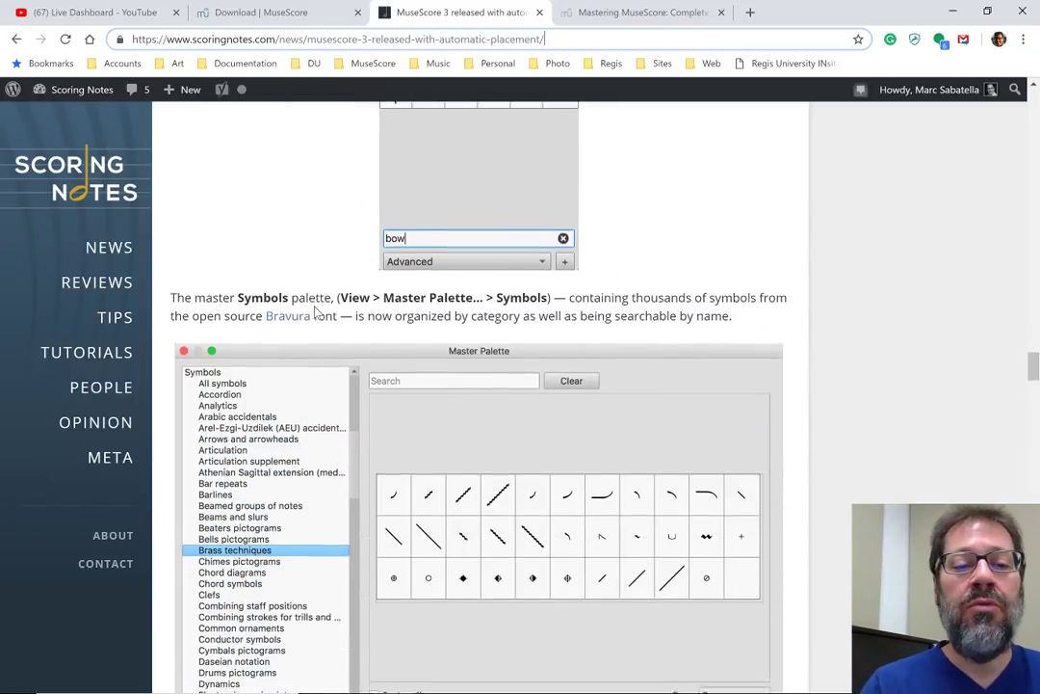
pyautogui.scroll(-4, 314, 311)
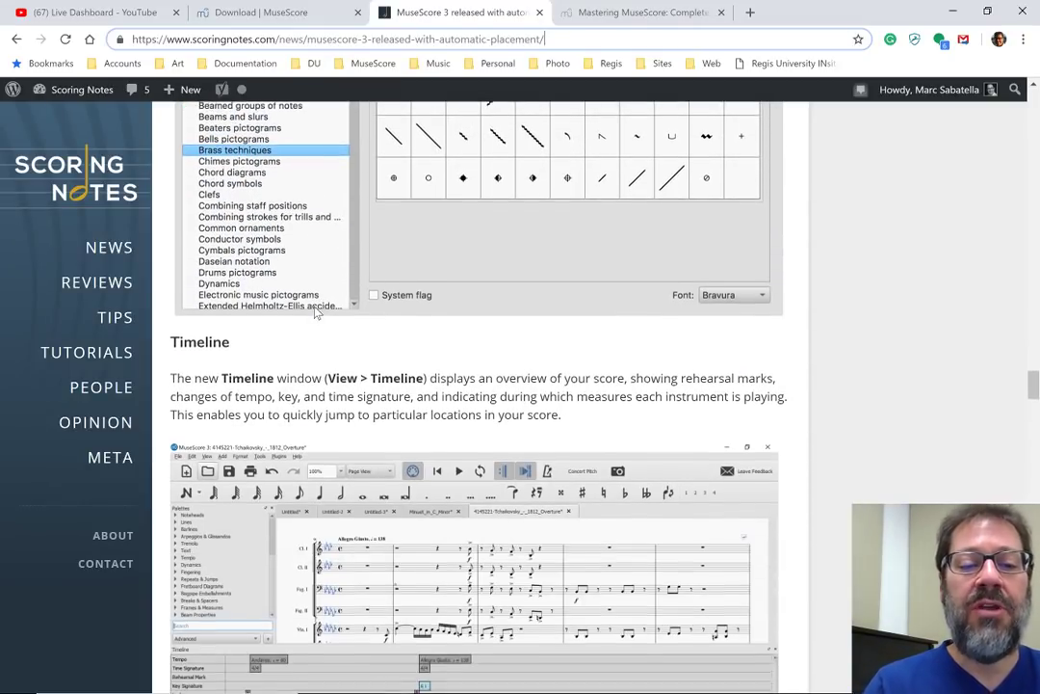
pyautogui.scroll(-2, 314, 311)
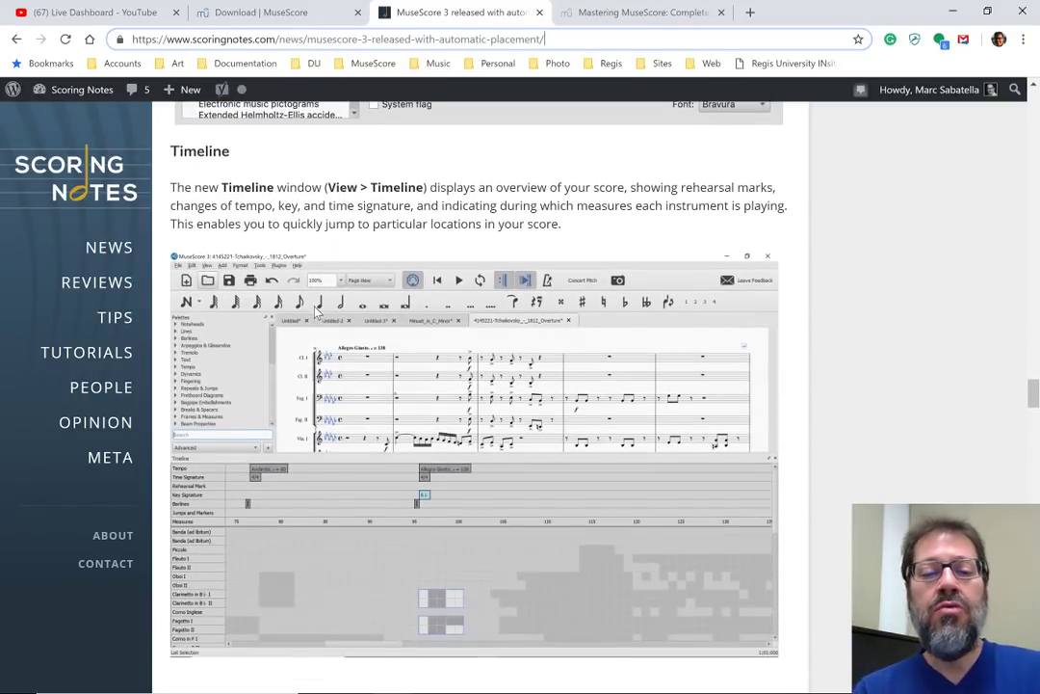
# Switch back to MuseScore 3 and open the score As_I_Do - piano quintet.mscz
pyautogui.hotkey('alt', 'Tab')
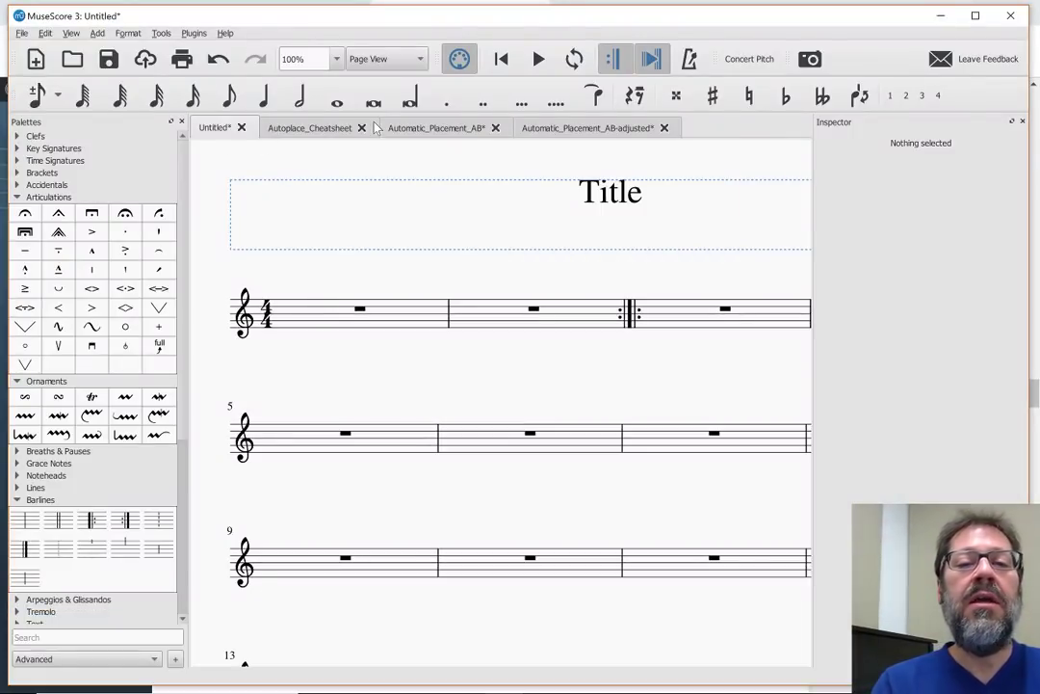
pyautogui.click(552, 127)
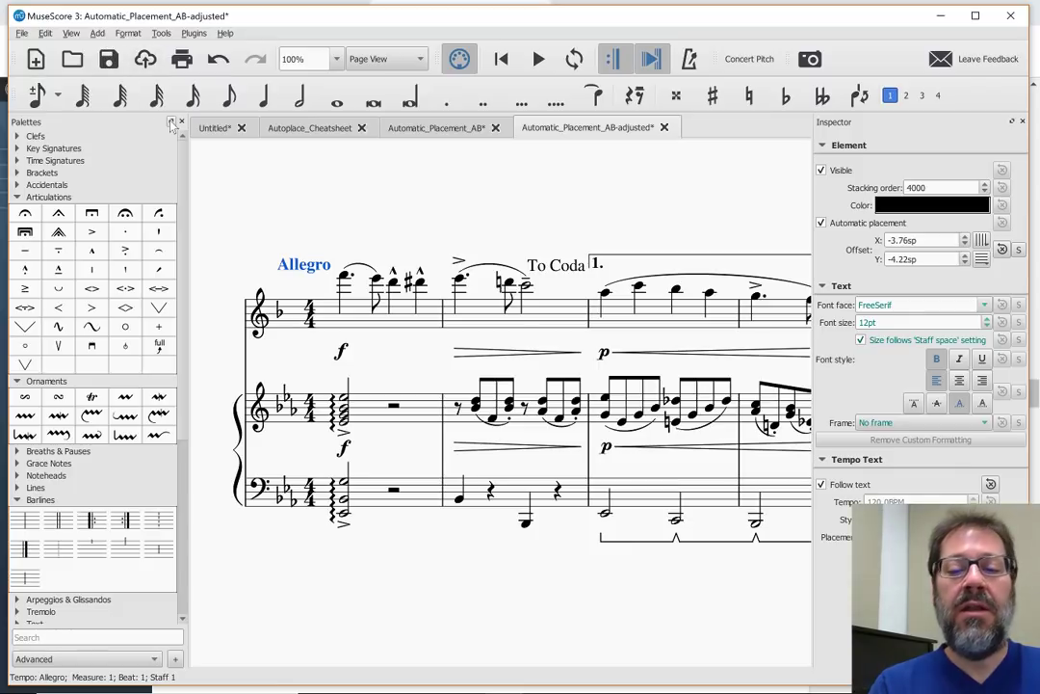
pyautogui.hotkey('ctrl', 'o')
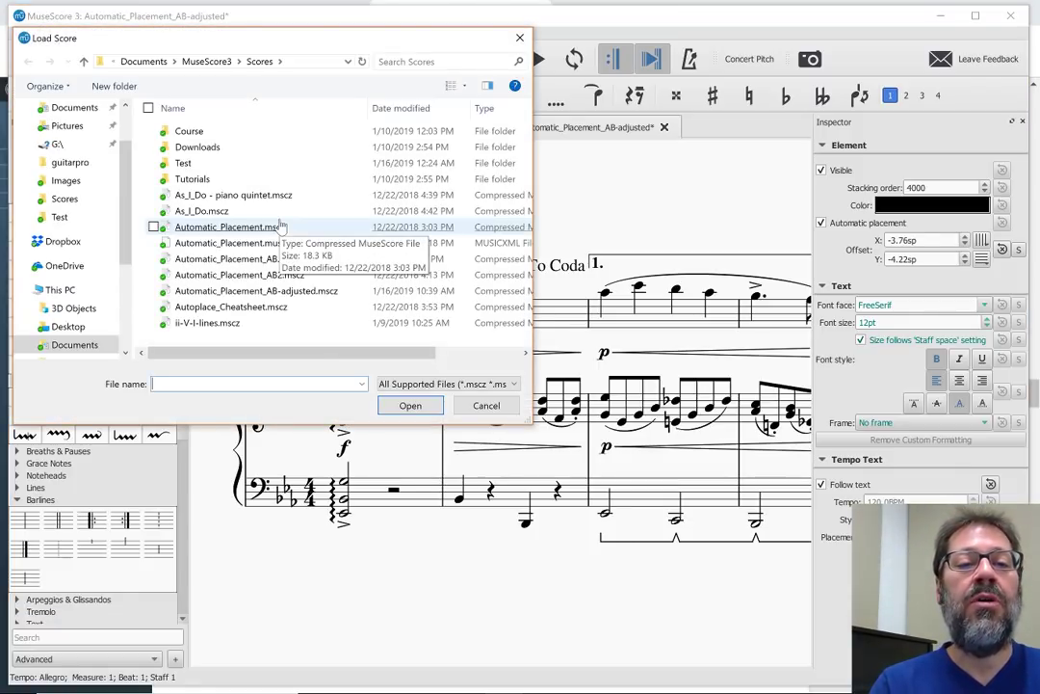
pyautogui.doubleClick(196, 197)
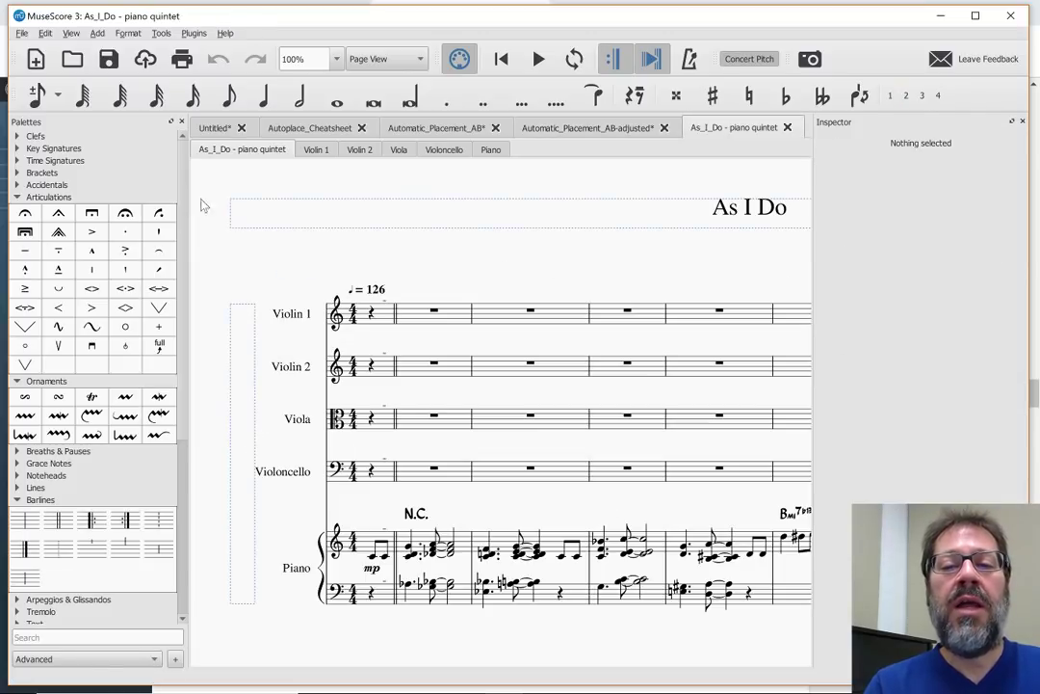
# Bring up the passage around measure 31 of the piano quintet and show the Timeline
pyautogui.hscroll(10, 289, 260)
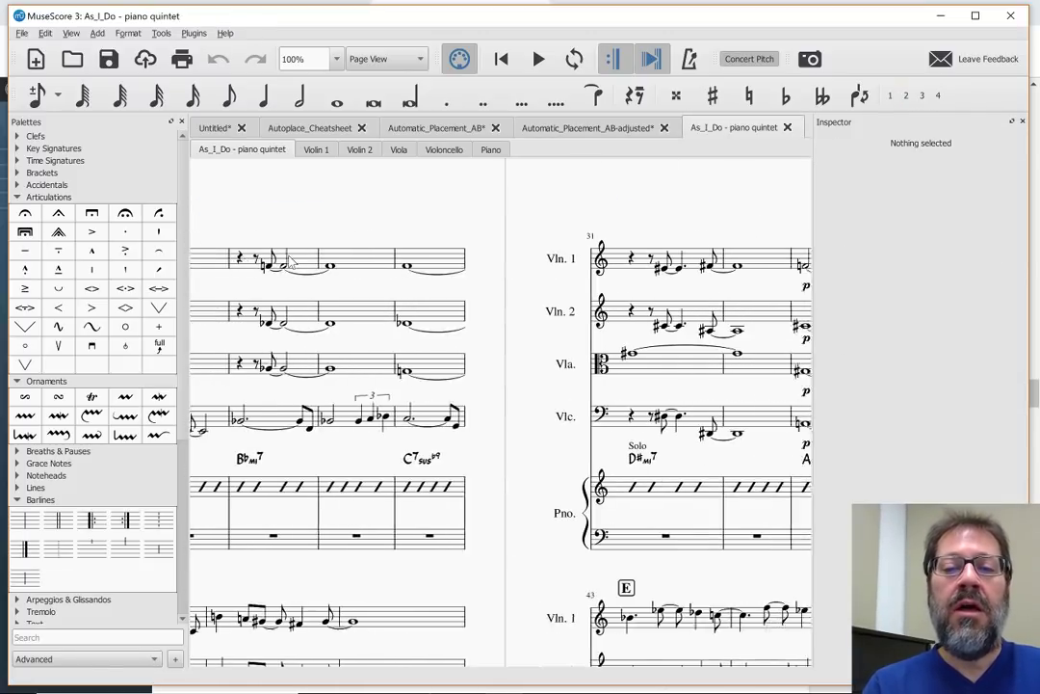
pyautogui.hscroll(3, 289, 260)
pyautogui.click(70, 34)
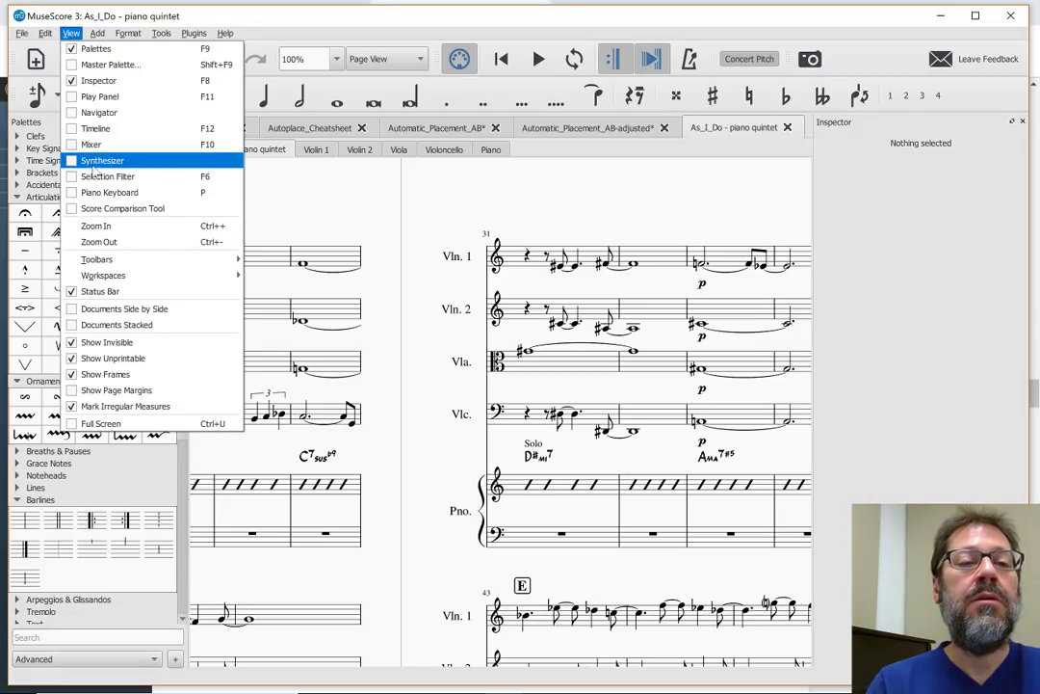
# Show the Timeline for the piano quintet score and dismiss its introductory tour after the second page
pyautogui.click(96, 128)
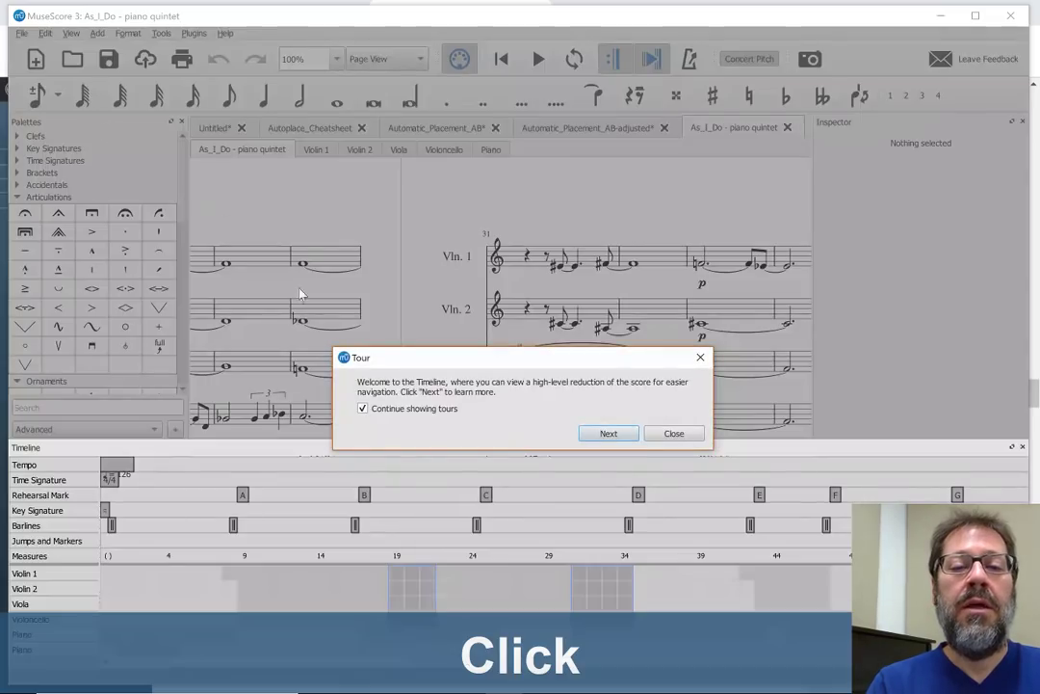
pyautogui.click(627, 434)
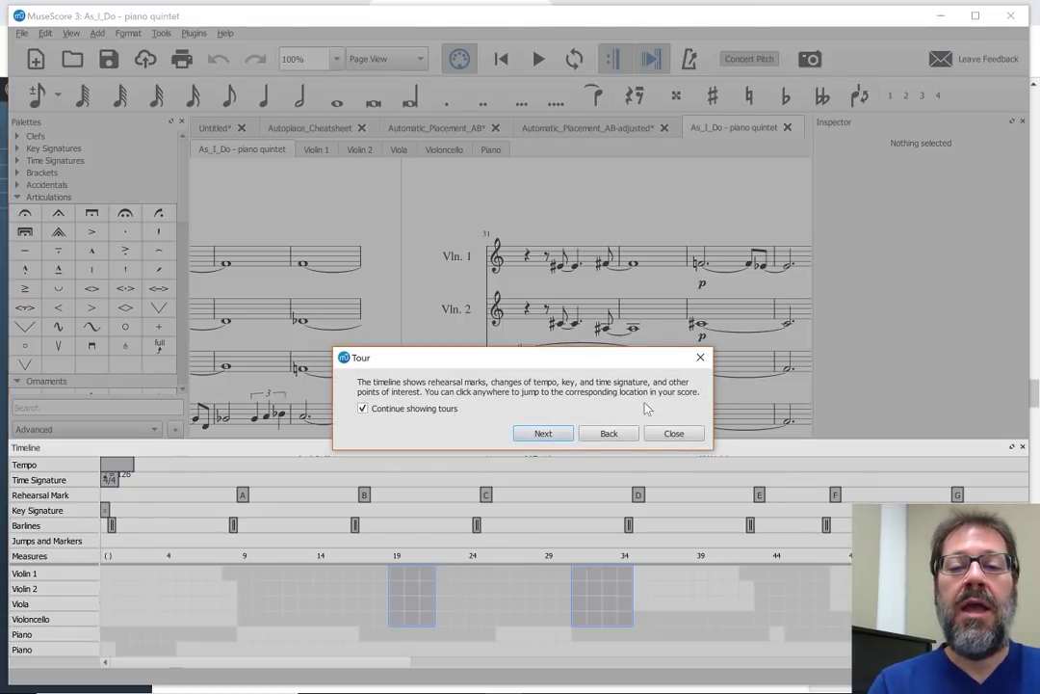
pyautogui.click(674, 432)
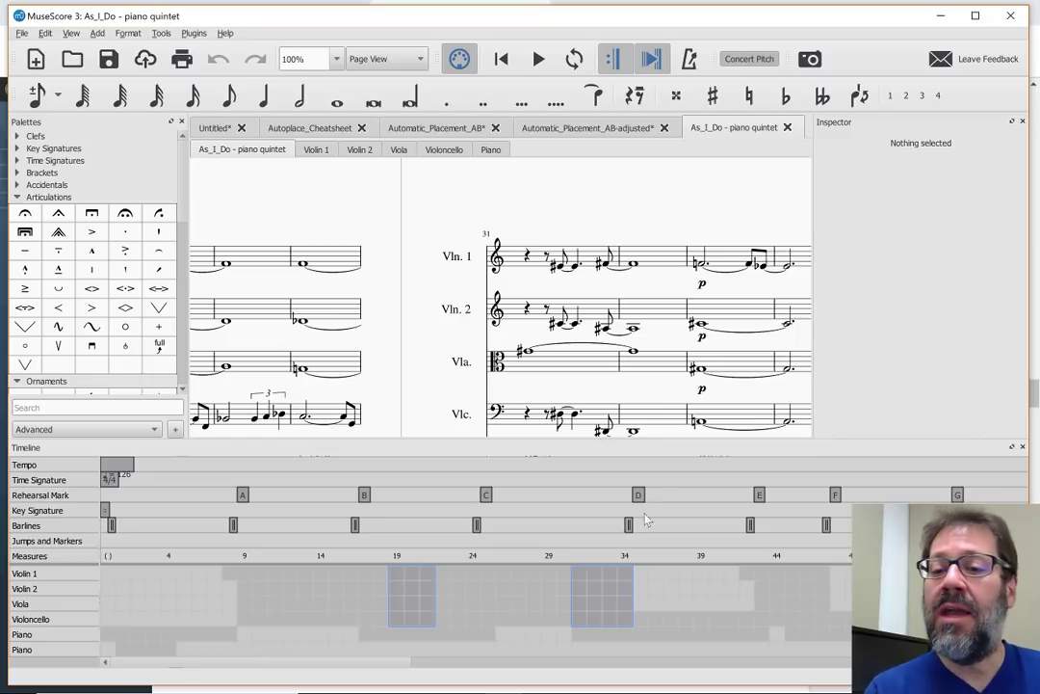
# Use the Timeline to jump to rehearsal mark E, the double barline before rehearsal mark A, and rehearsal mark F
pyautogui.click(759, 496)
pyautogui.click(759, 496)
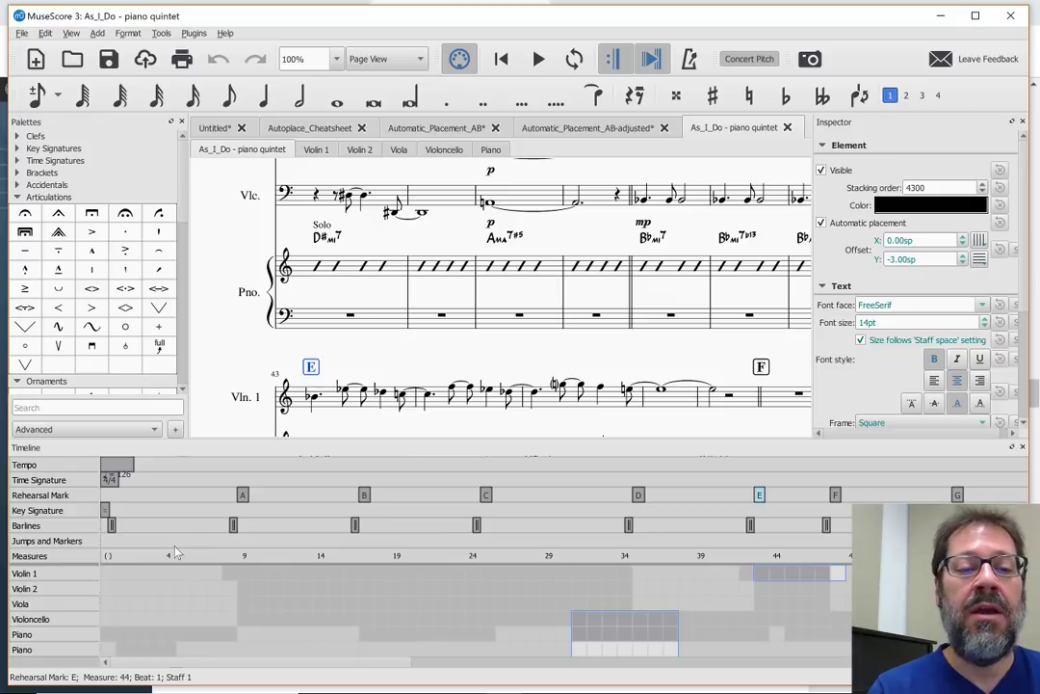
pyautogui.click(233, 525)
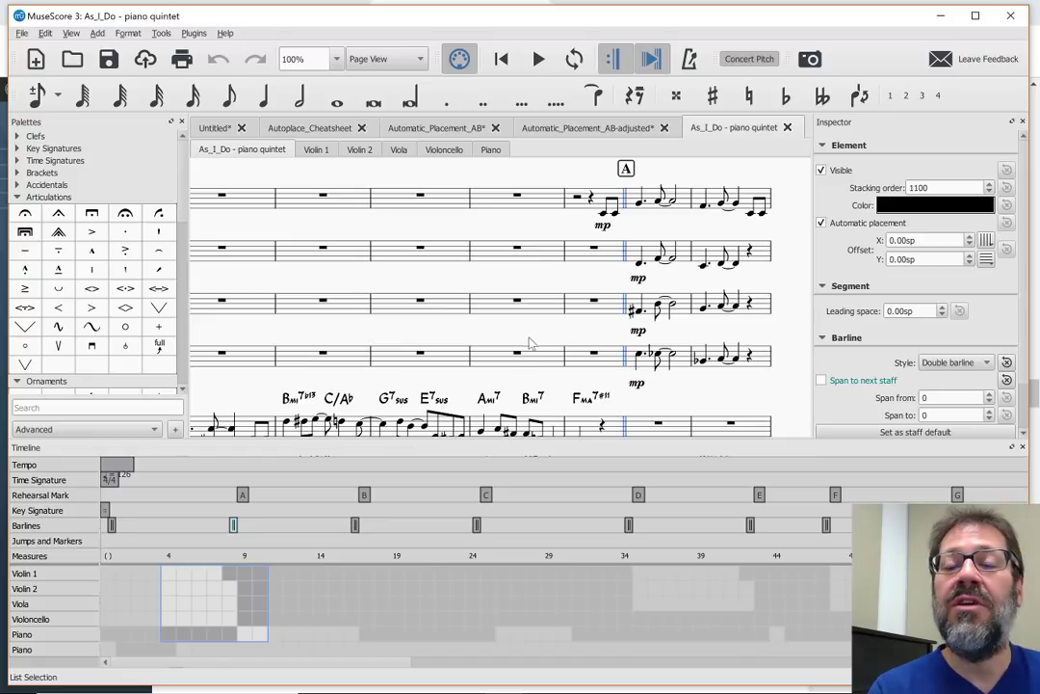
pyautogui.click(835, 495)
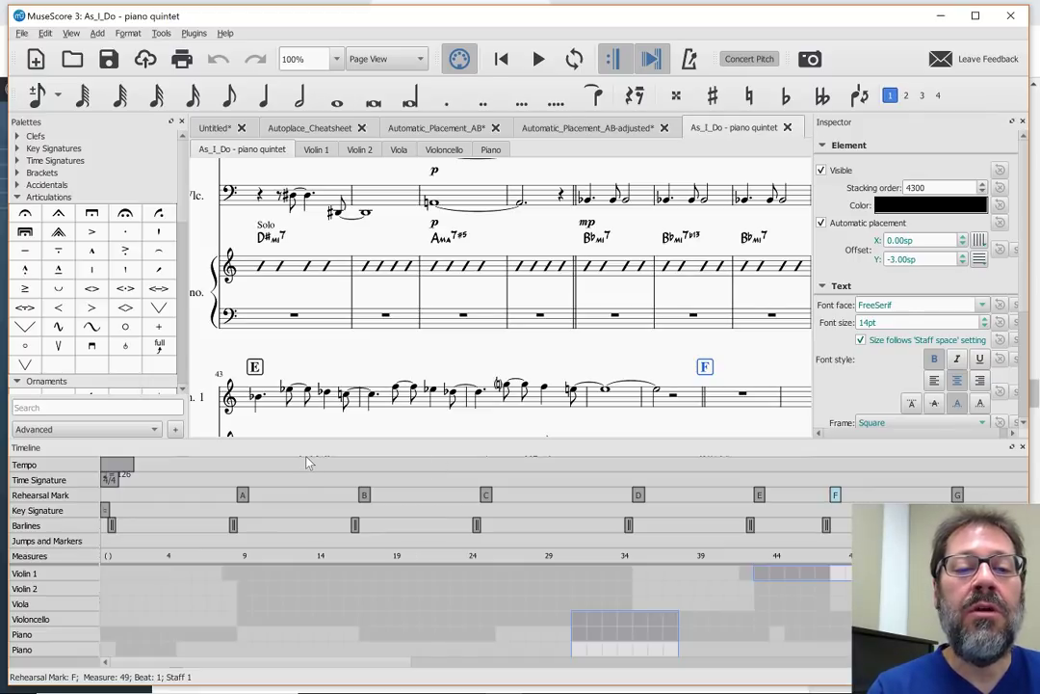
# Make the Timeline slightly shorter and use its grid to visit Violin 1 measures 4, 9, 12 and 42 and Violin 2 measure 43
pyautogui.moveTo(313, 440)
pyautogui.mouseDown()
pyautogui.moveTo(314, 419)
pyautogui.moveTo(308, 480)
pyautogui.moveTo(307, 457)
pyautogui.mouseUp()
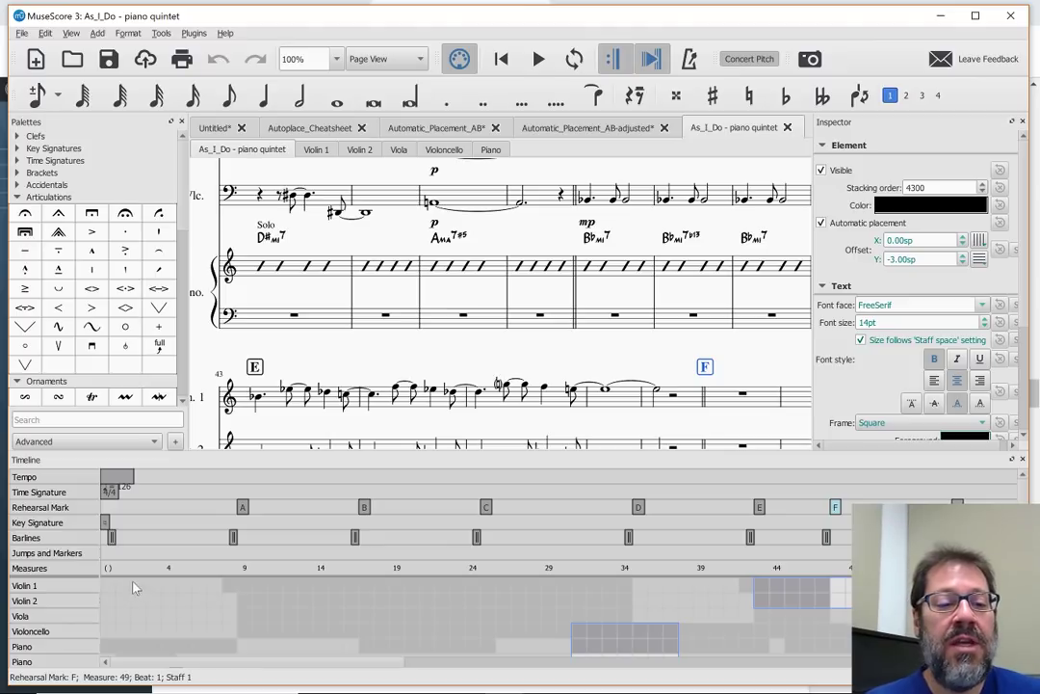
pyautogui.click(171, 591)
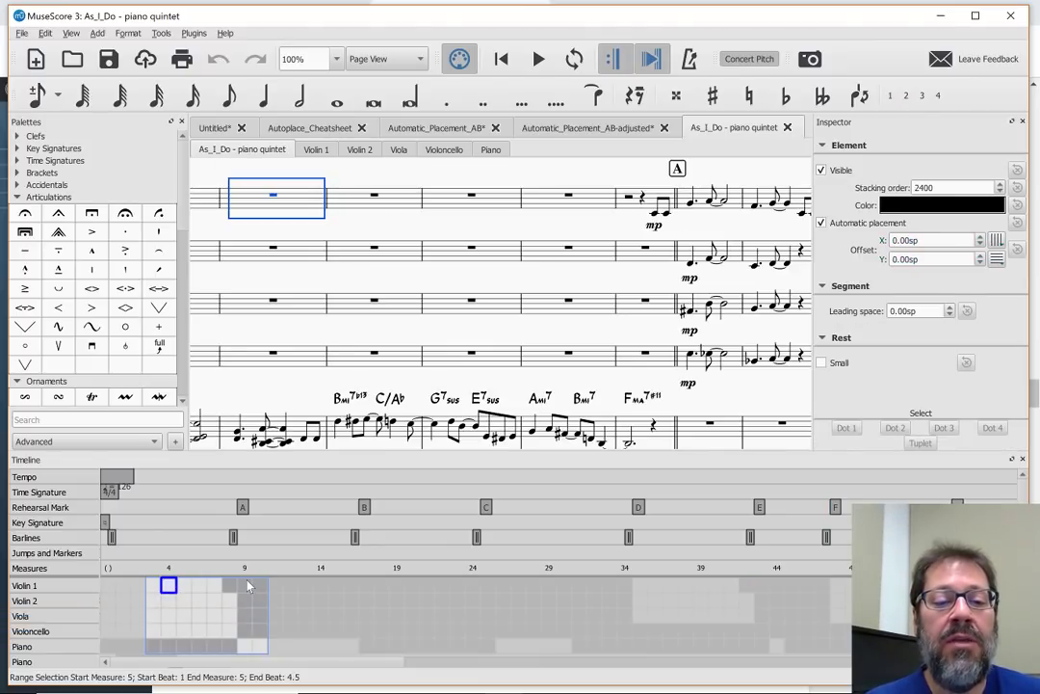
pyautogui.click(247, 585)
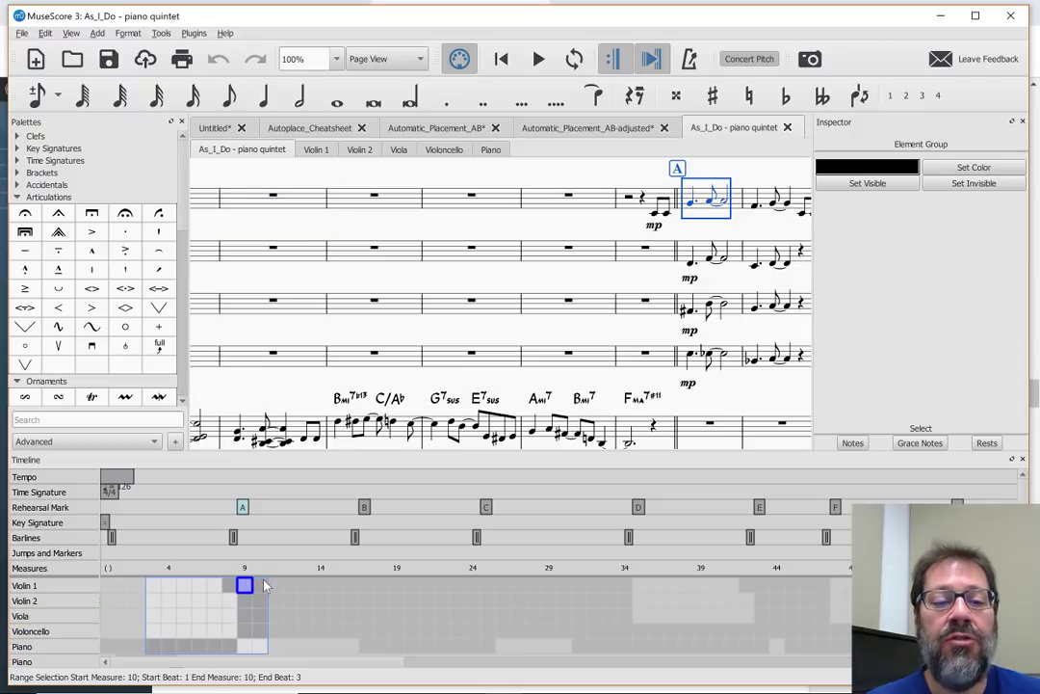
pyautogui.click(289, 585)
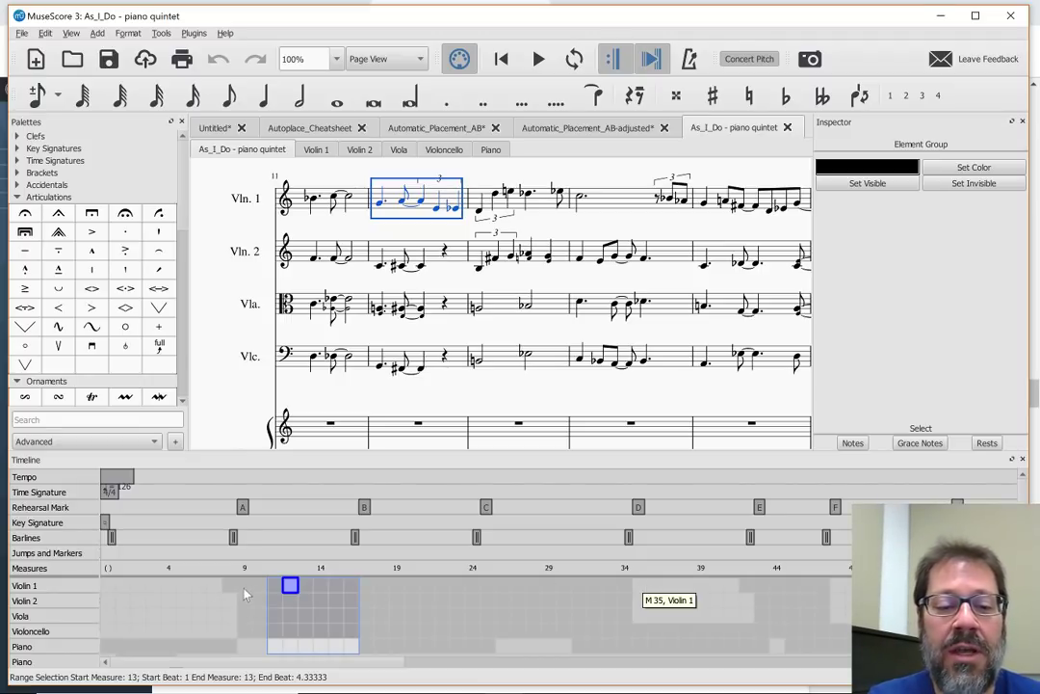
pyautogui.click(747, 586)
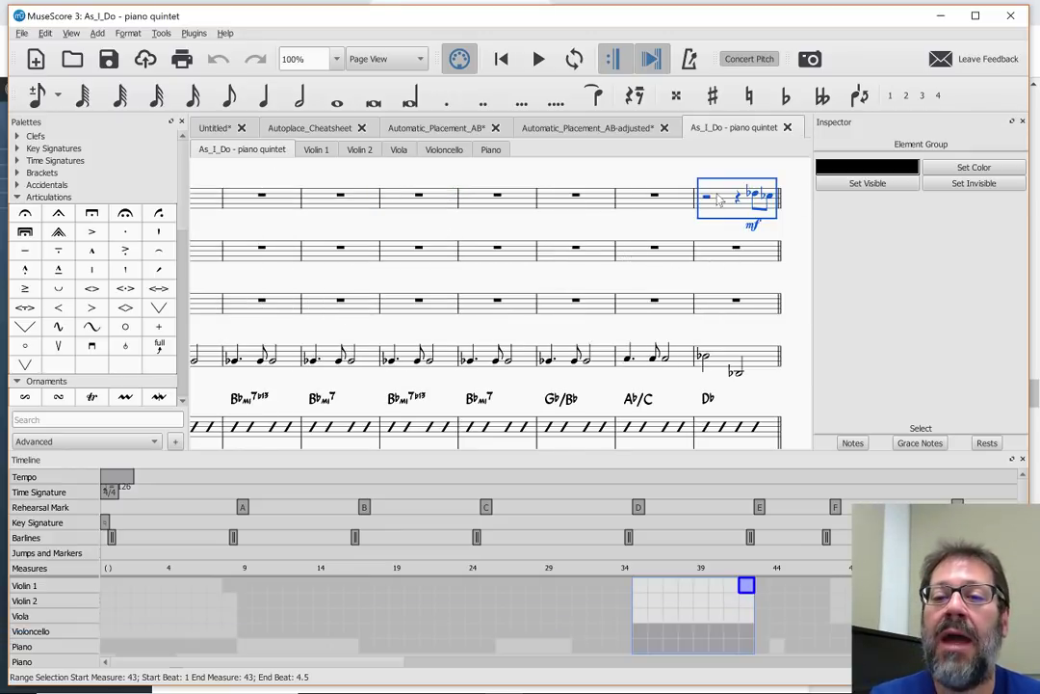
pyautogui.click(761, 600)
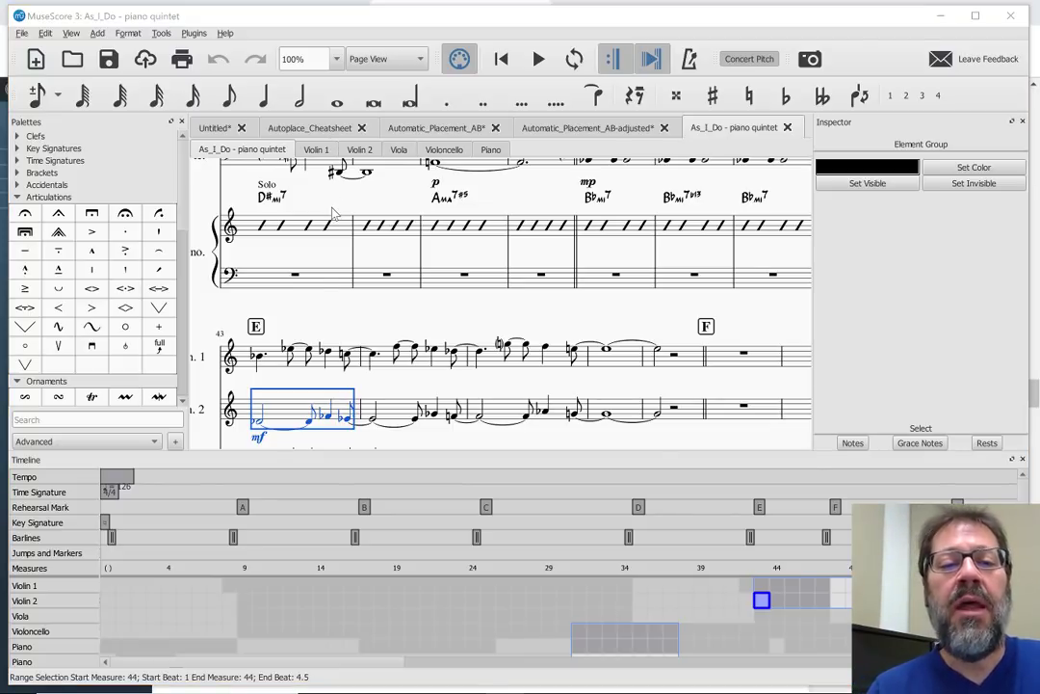
# Switch to the browser to review the article's Score Comparison Tool section, then return to MuseScore
pyautogui.hotkey('alt', 'Tab')
pyautogui.scroll(-4, 472, 385)
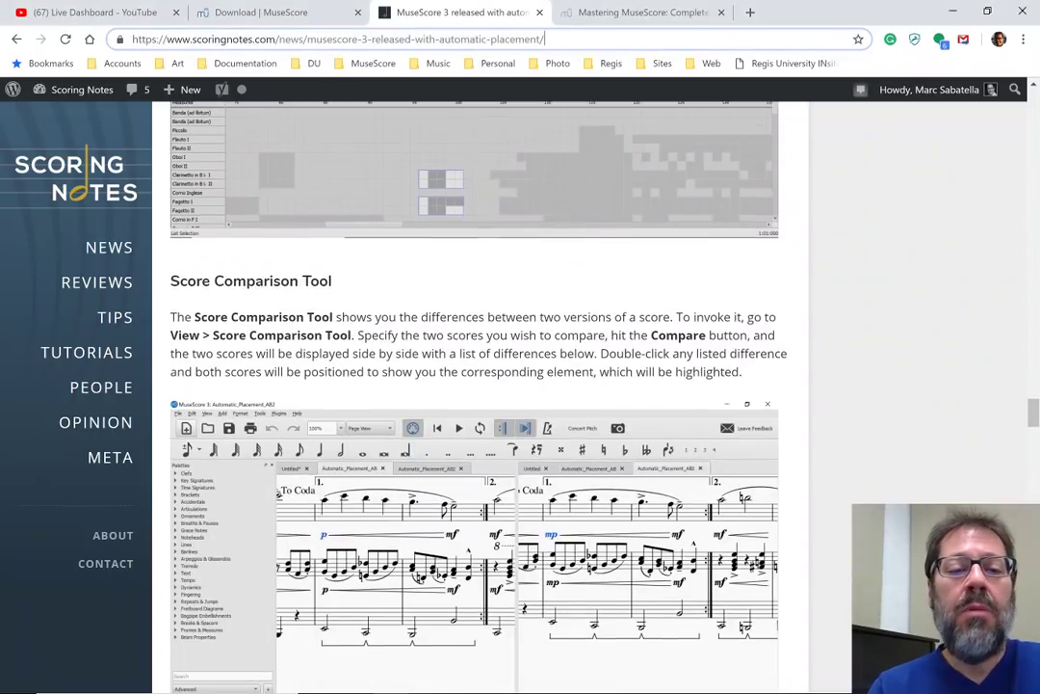
pyautogui.scroll(-2, 472, 385)
pyautogui.hotkey('alt', 'Tab')
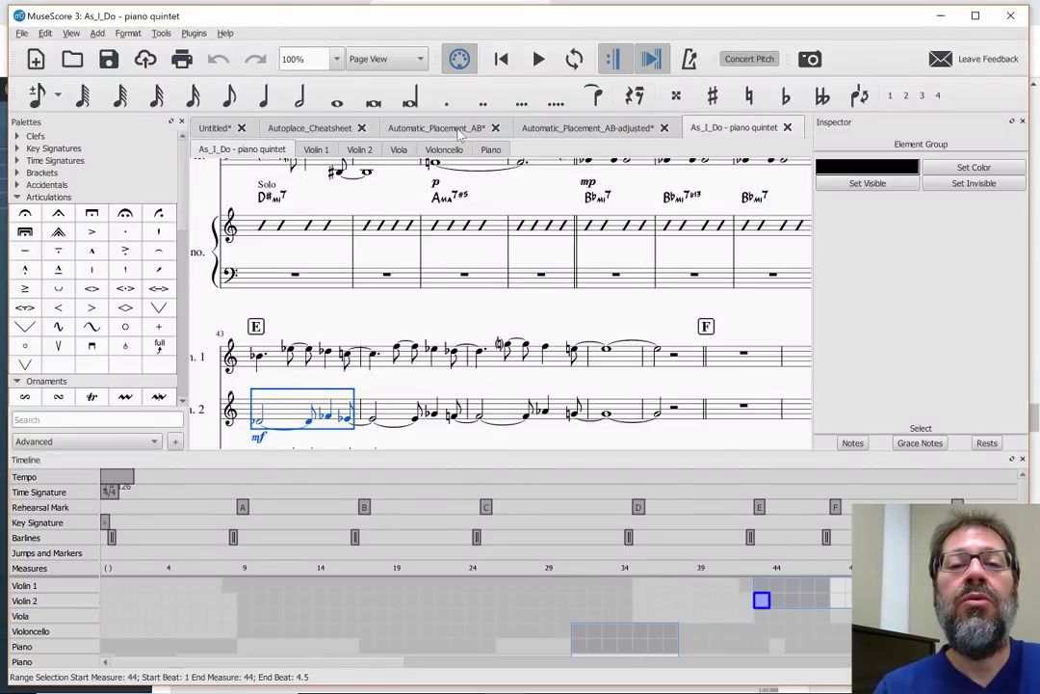
# View the Automatic_Placement_AB score, switch to Automatic_Placement_AB-adjusted and close the Timeline
pyautogui.click(461, 135)
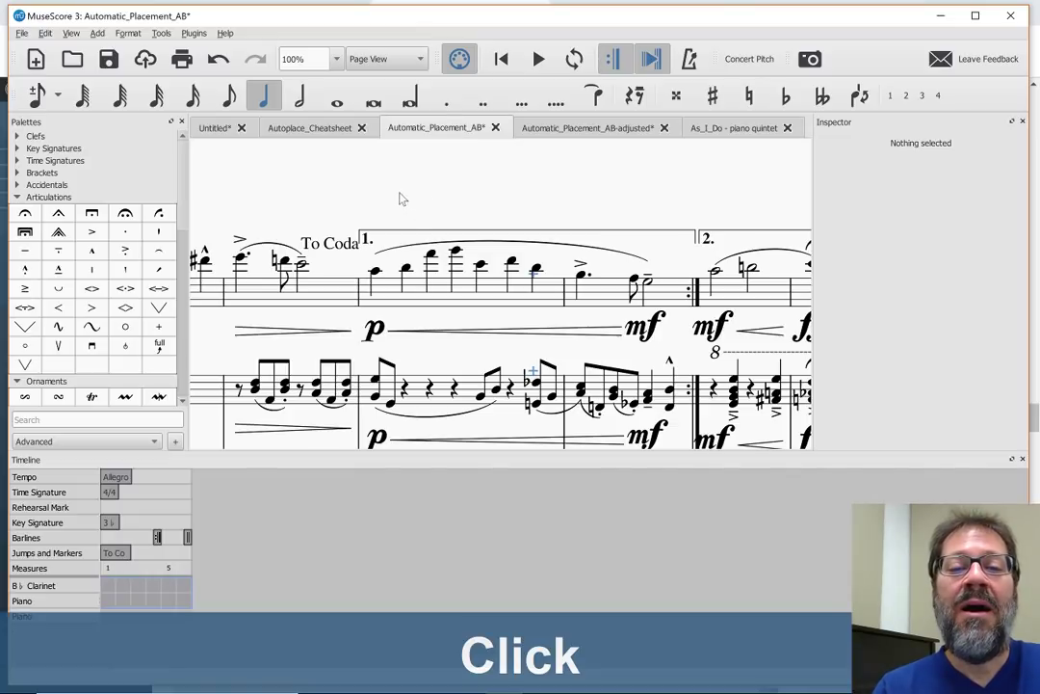
pyautogui.click(547, 133)
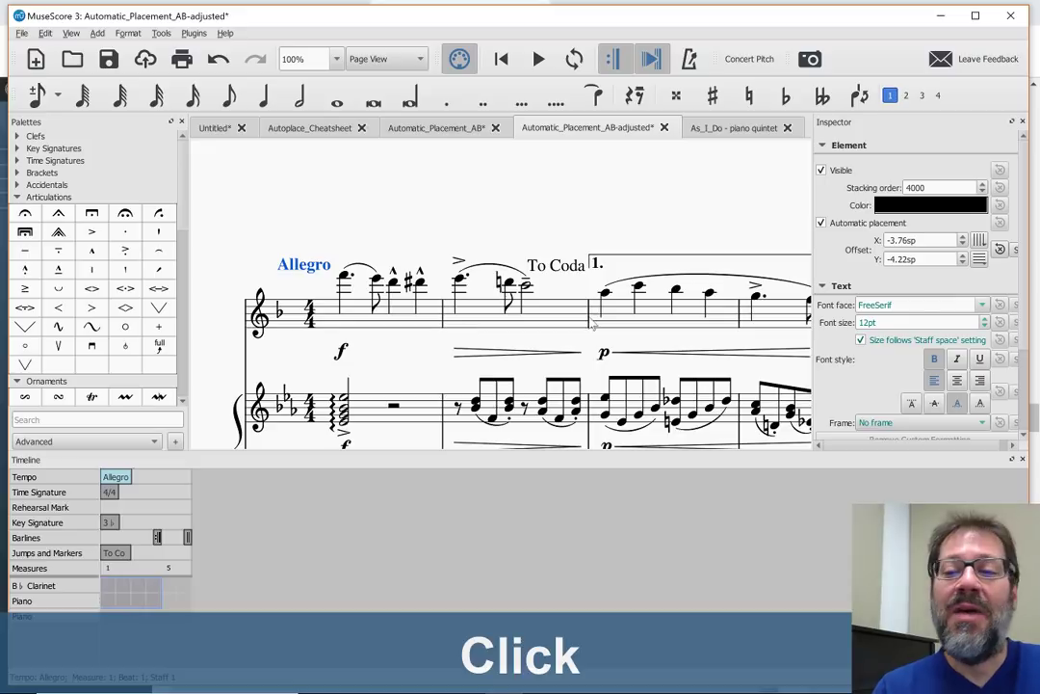
pyautogui.click(1022, 460)
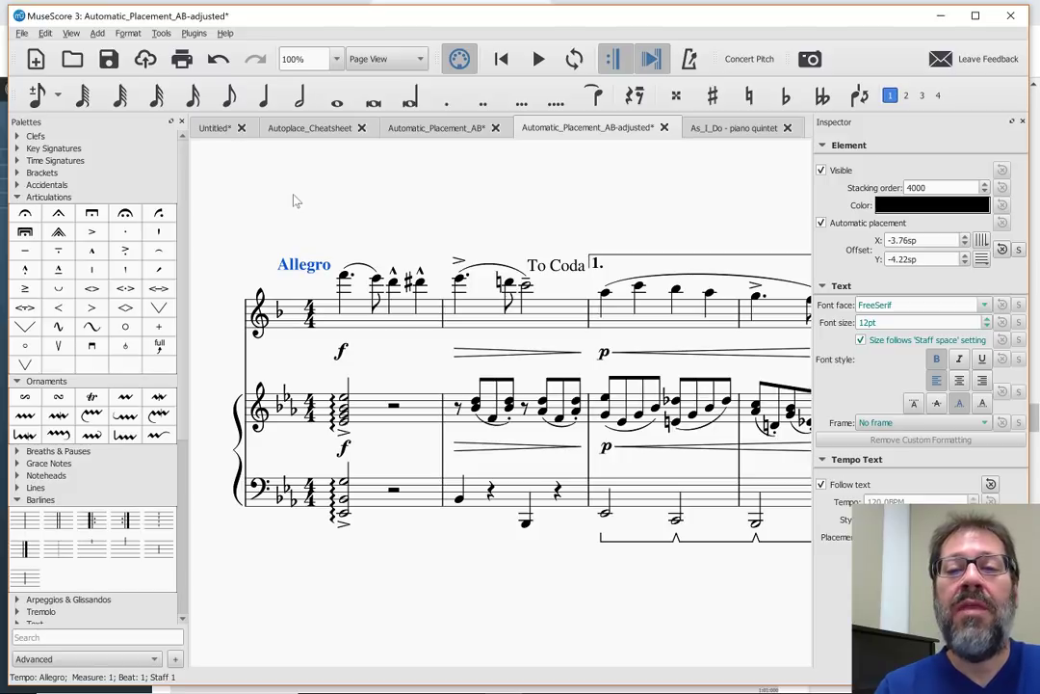
# Open the Score Comparison Tool and compare the current Automatic_Placement_AB-adjusted with its last saved version, declining to reset element positions
pyautogui.click(297, 201)
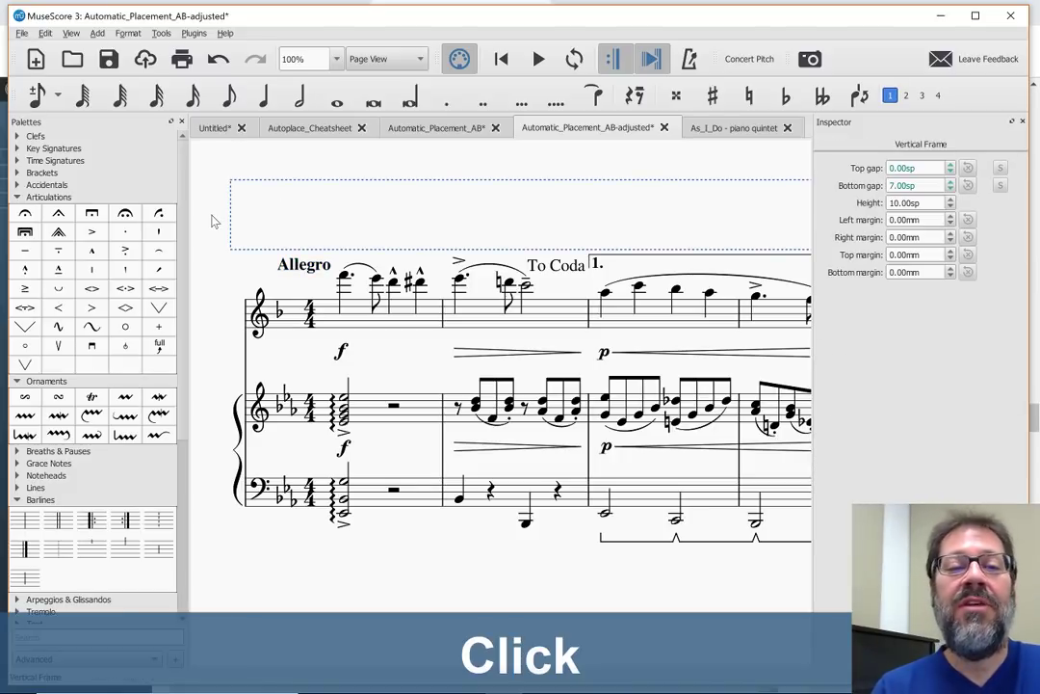
pyautogui.click(65, 32)
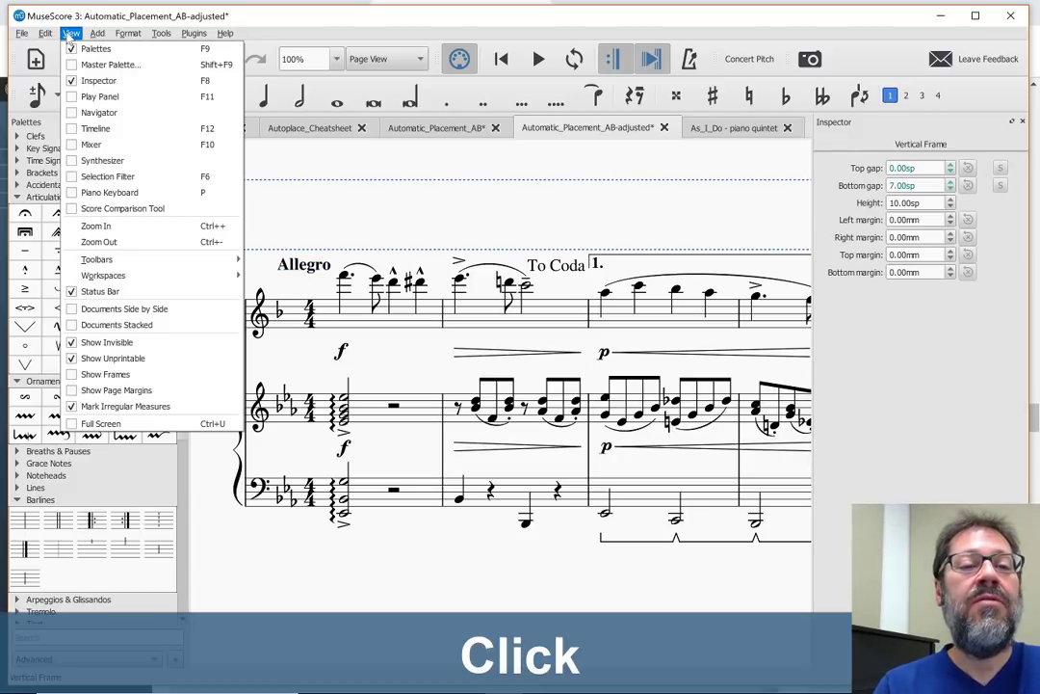
pyautogui.click(97, 208)
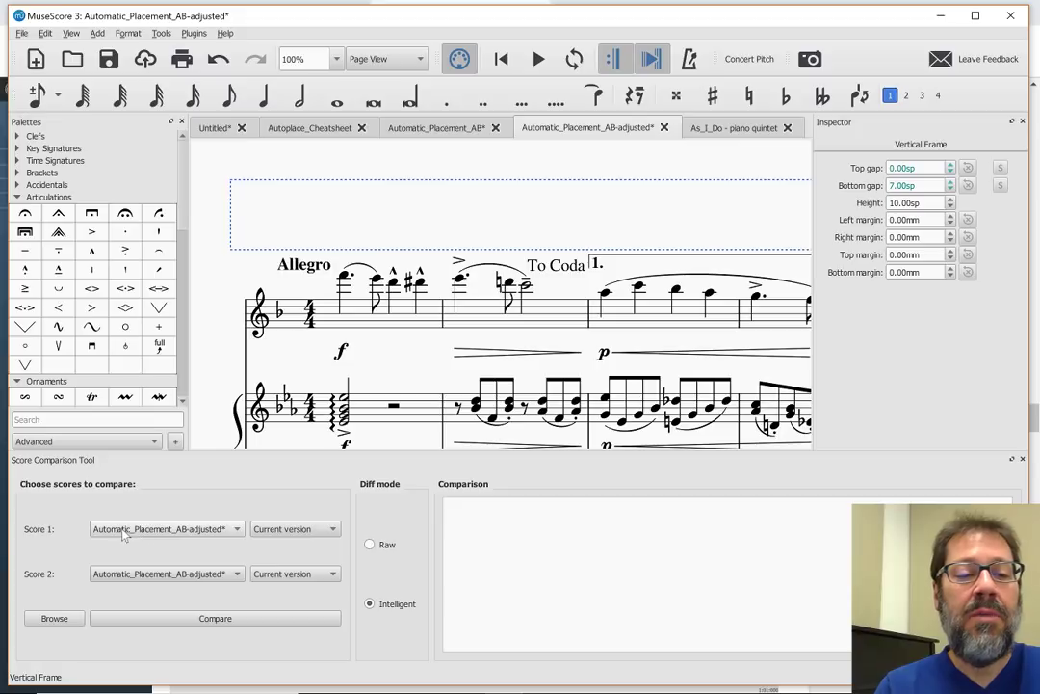
pyautogui.click(285, 576)
pyautogui.click(281, 591)
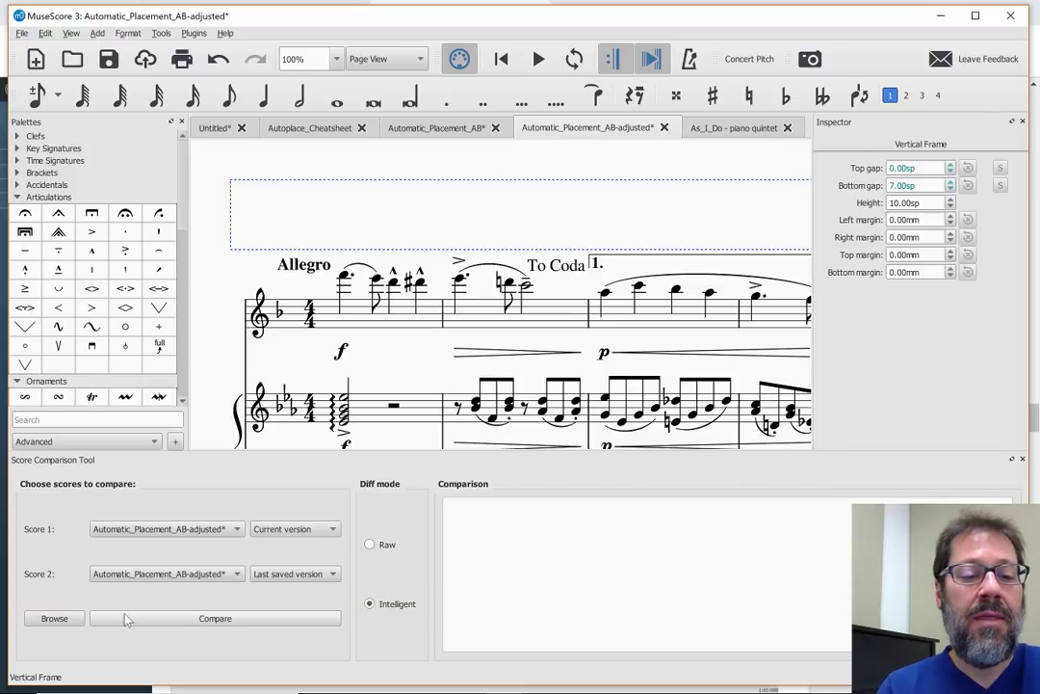
pyautogui.click(125, 617)
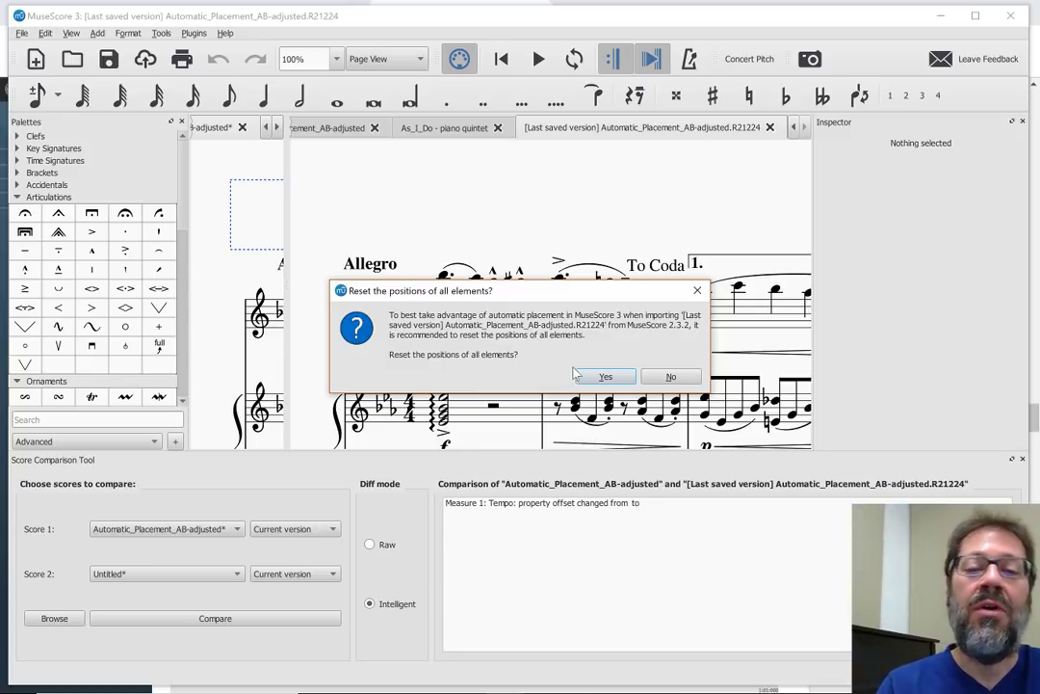
pyautogui.click(665, 378)
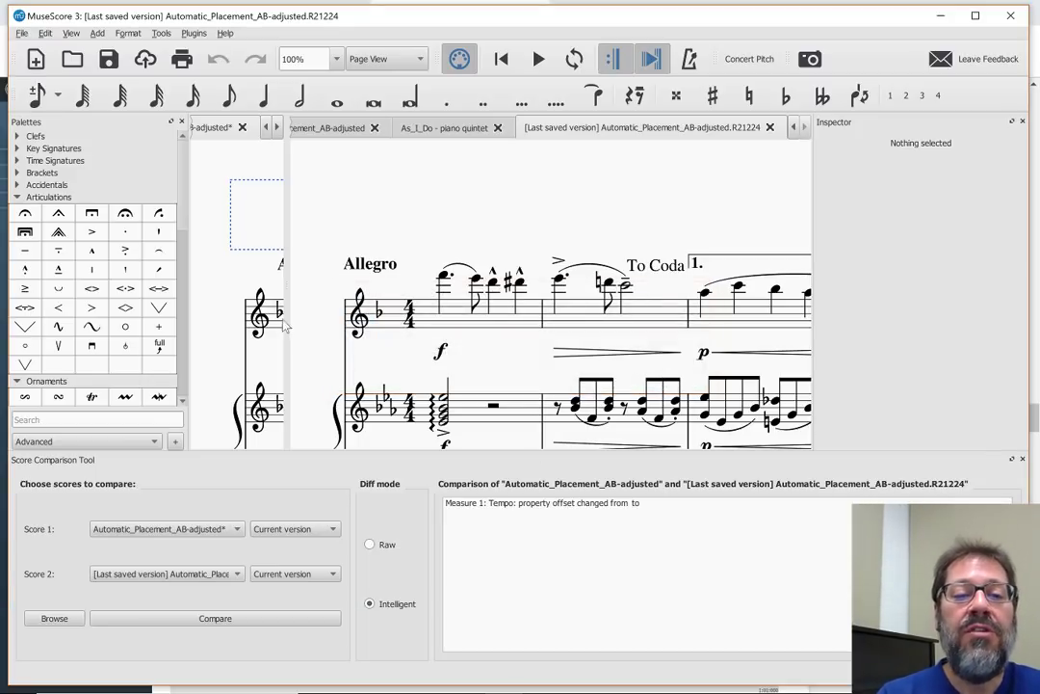
# Even out the widths of the two side-by-side scores and locate the measure 1 tempo difference in both
pyautogui.moveTo(283, 319); pyautogui.dragTo(505, 316)
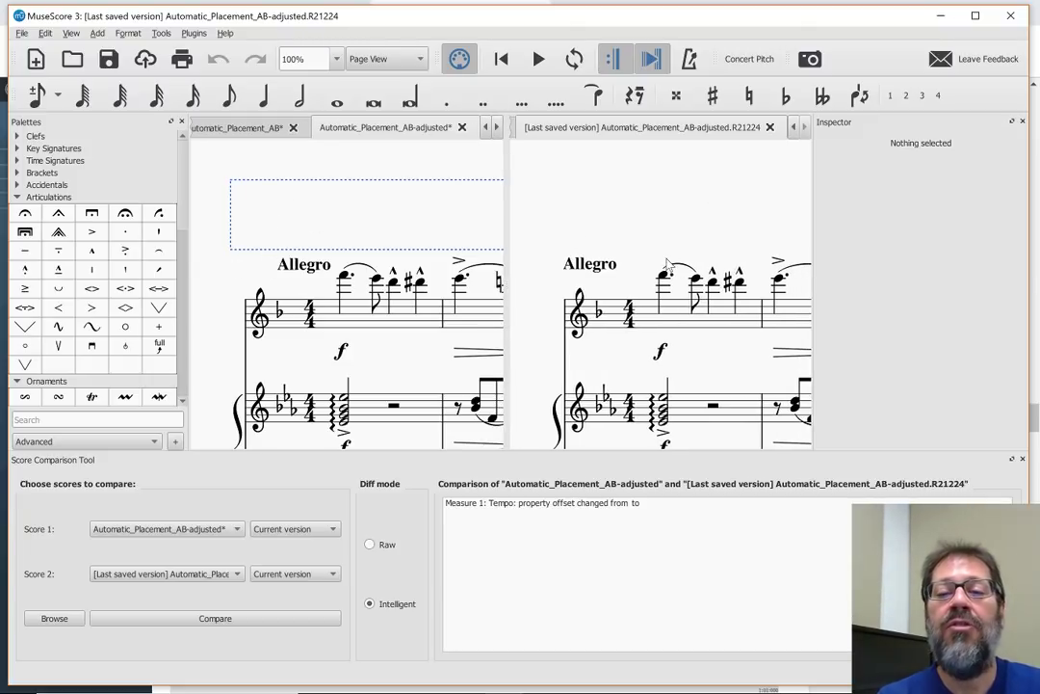
pyautogui.click(502, 508)
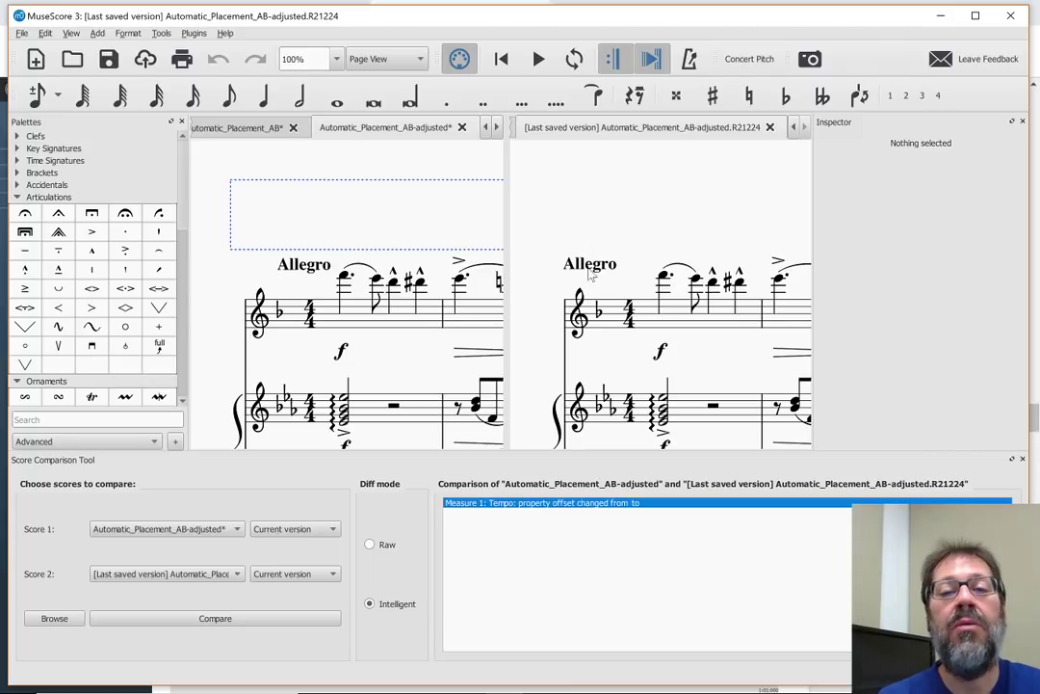
pyautogui.doubleClick(495, 502)
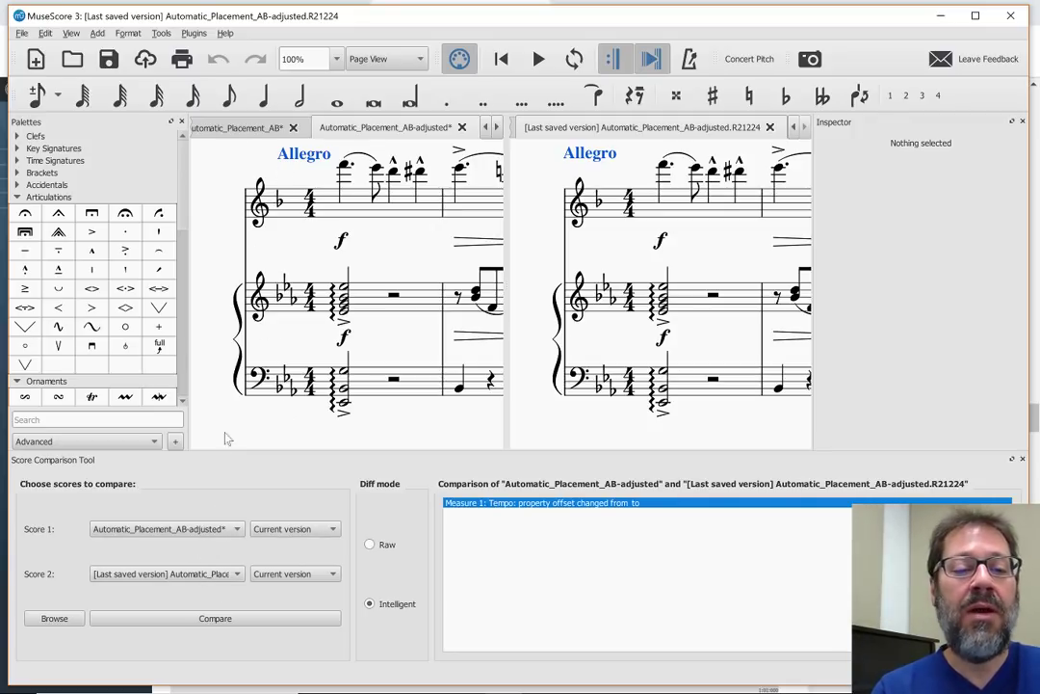
# Choose Automatic_Placement_AB as Score 1 and Automatic_Placement_AB-adjusted as Score 2 for the comparison
pyautogui.click(164, 529)
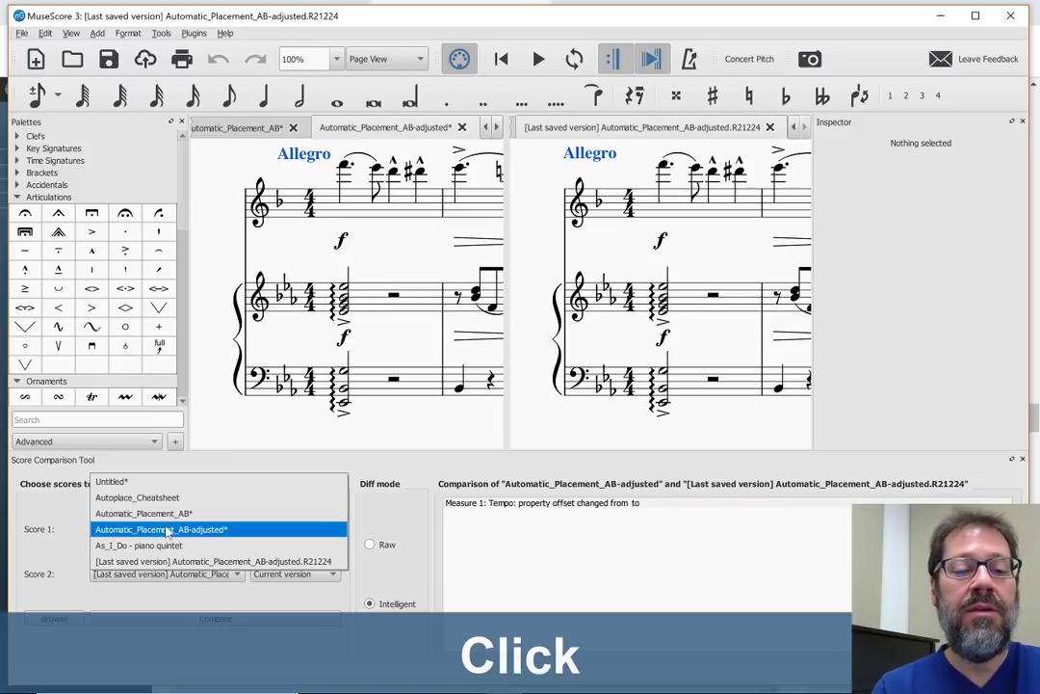
pyautogui.click(157, 514)
pyautogui.click(151, 581)
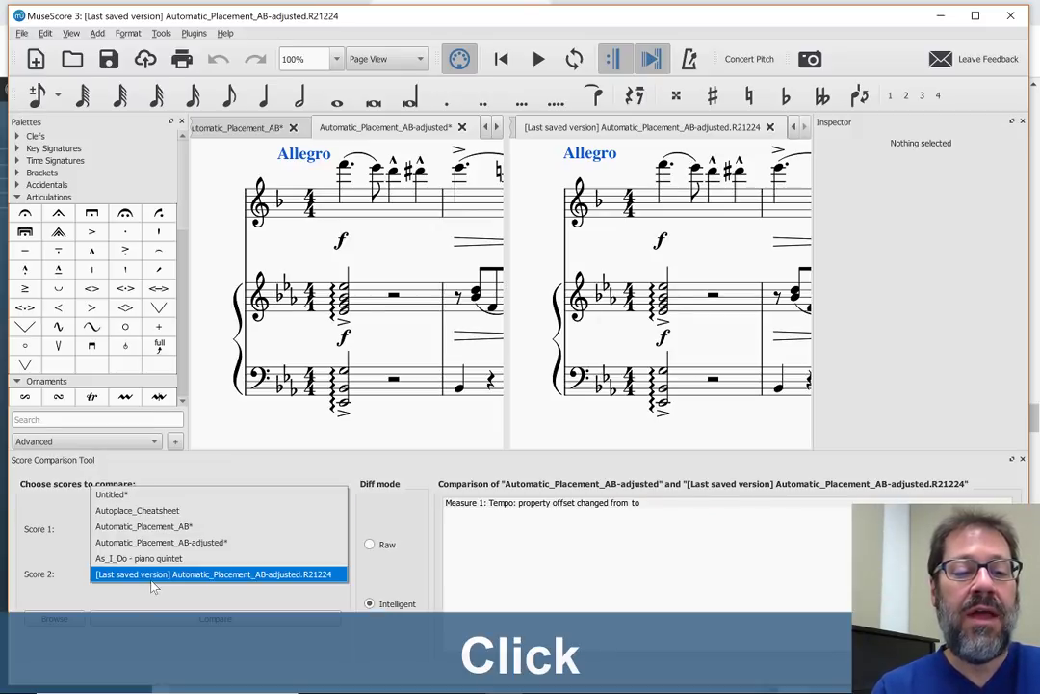
pyautogui.click(155, 542)
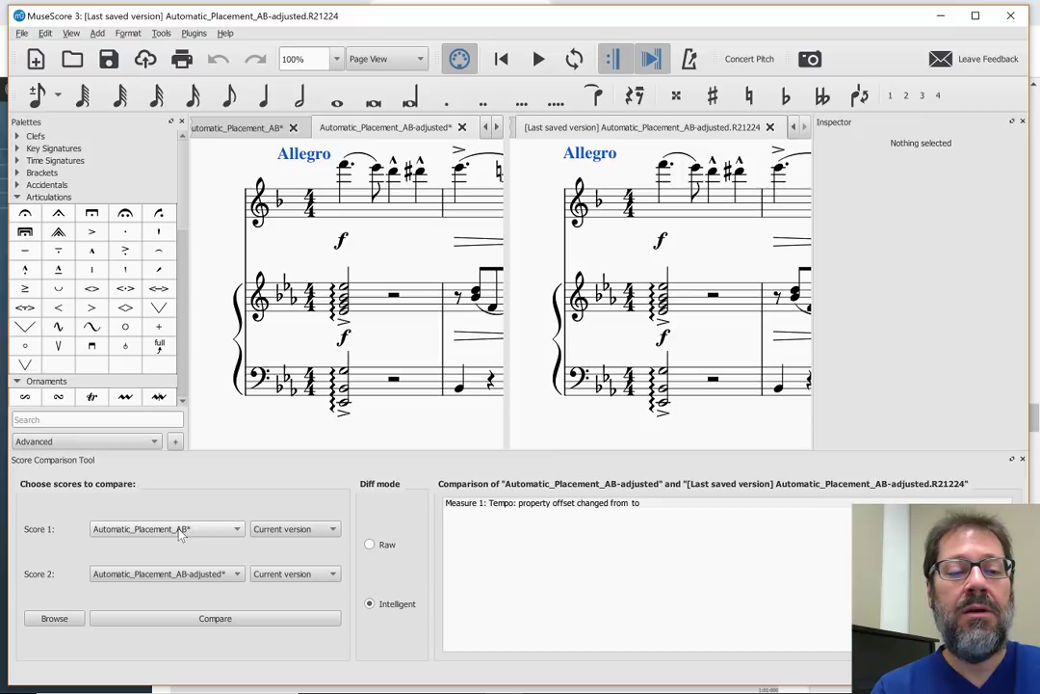
pyautogui.click(179, 536)
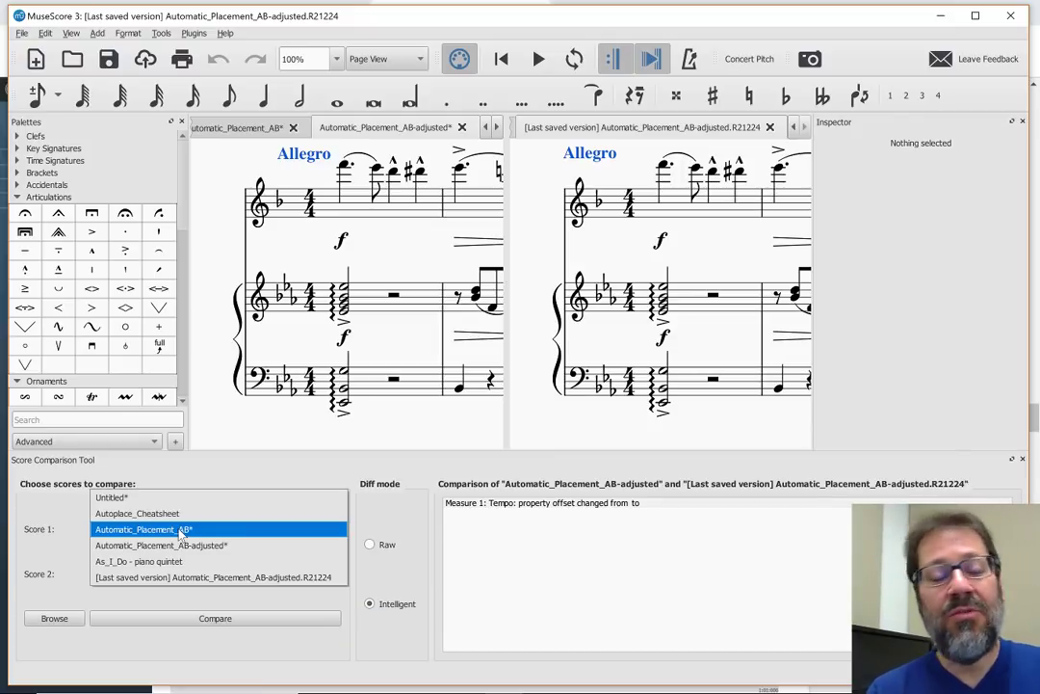
pyautogui.click(181, 530)
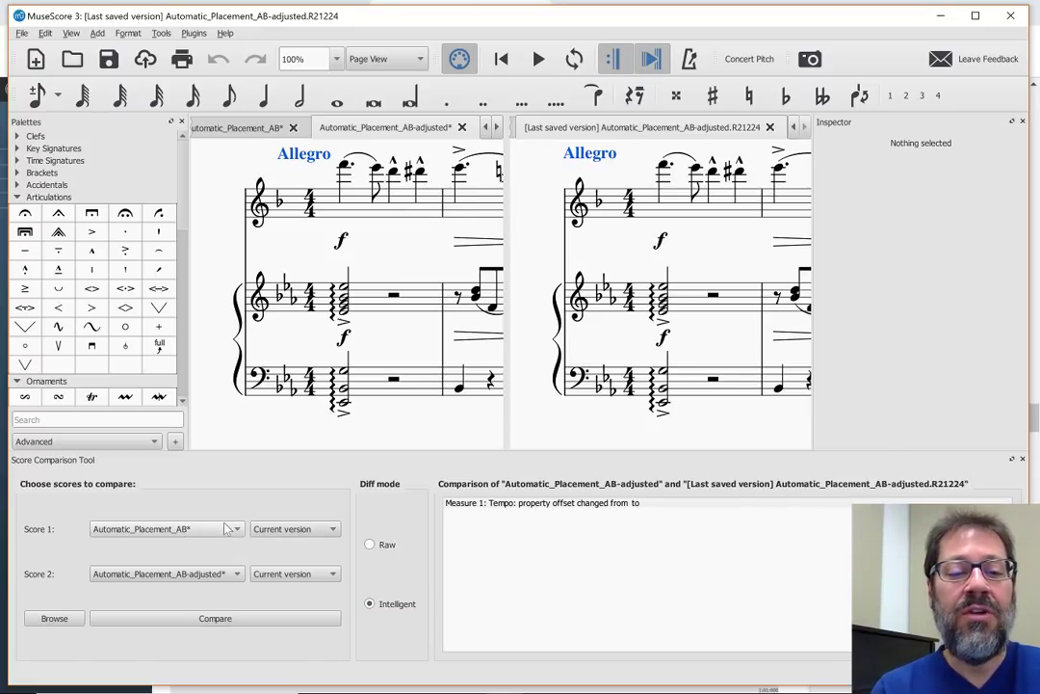
# Compare the last saved version of Automatic_Placement_AB with the current Automatic_Placement_AB-adjusted, declining to reset element positions
pyautogui.click(266, 531)
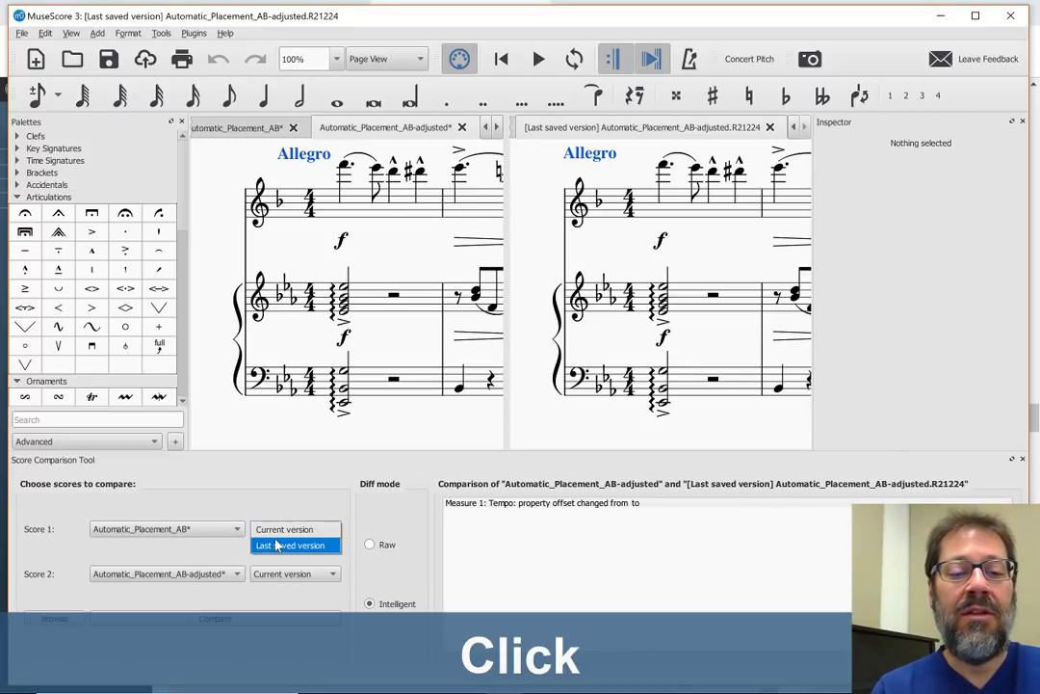
pyautogui.click(272, 545)
pyautogui.click(165, 573)
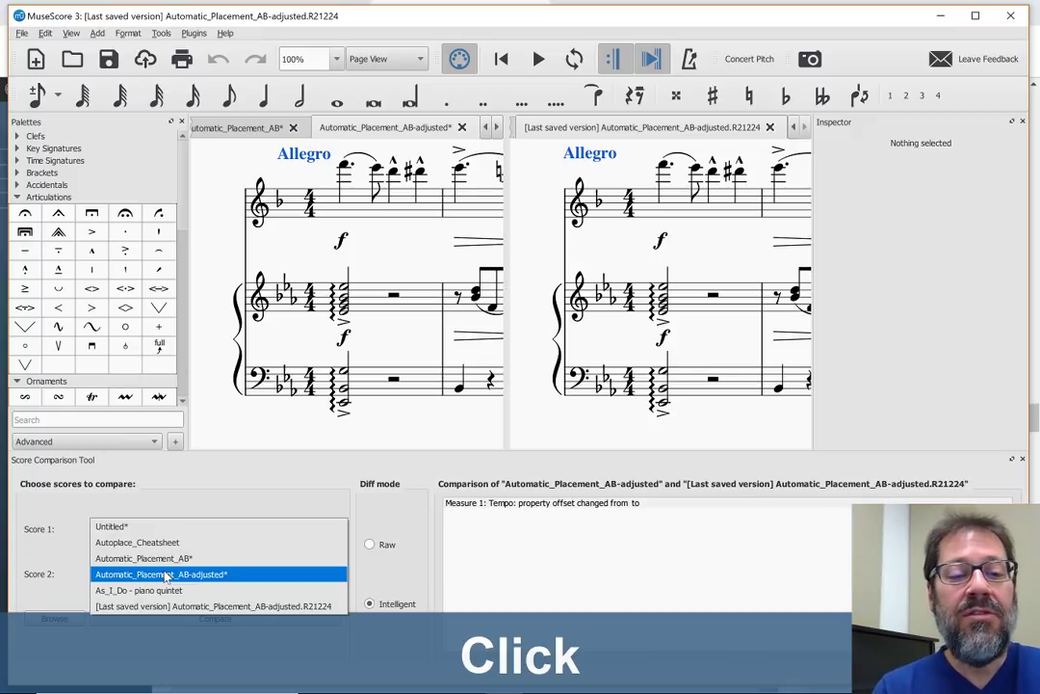
pyautogui.click(166, 574)
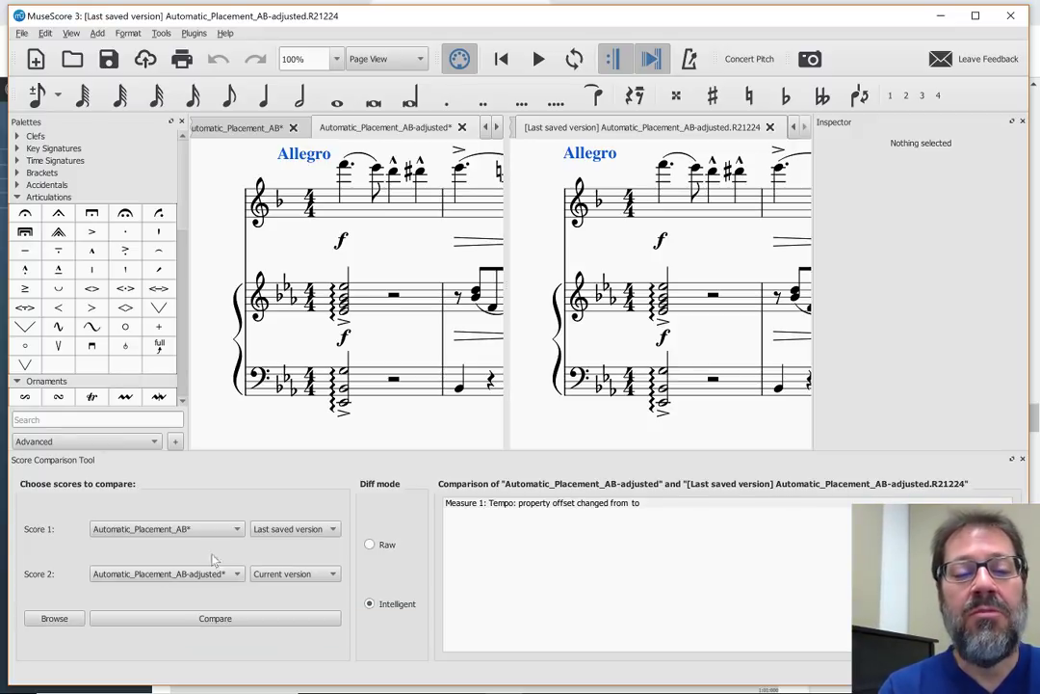
pyautogui.click(190, 624)
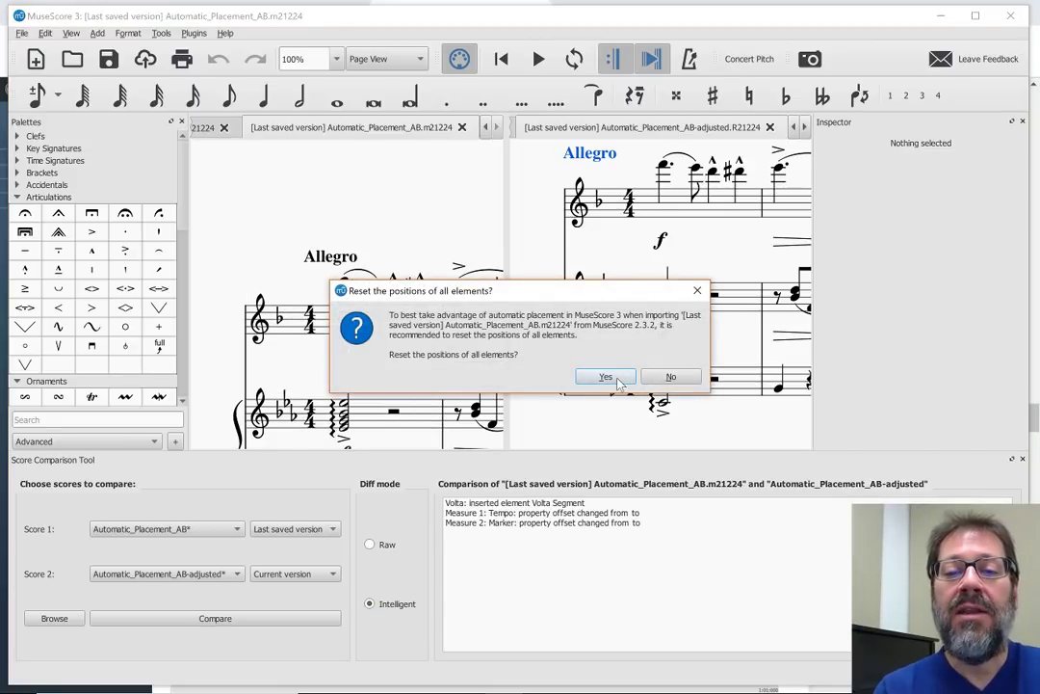
pyautogui.click(664, 378)
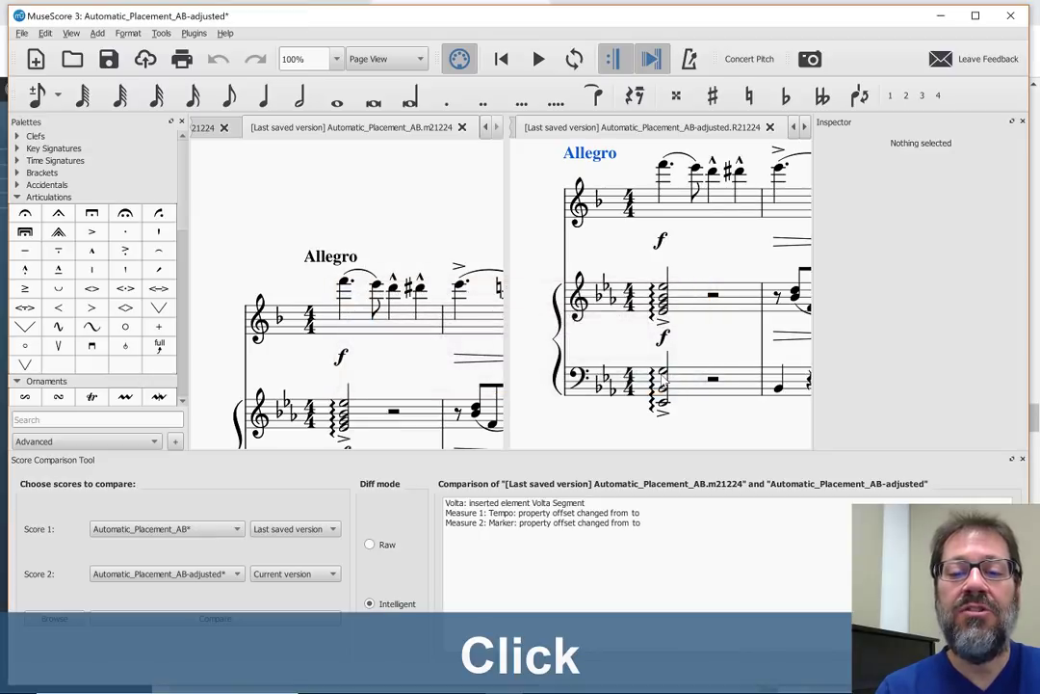
# Locate the volta, measure 1 tempo and measure 2 marker differences in both scores from the comparison list
pyautogui.doubleClick(491, 503)
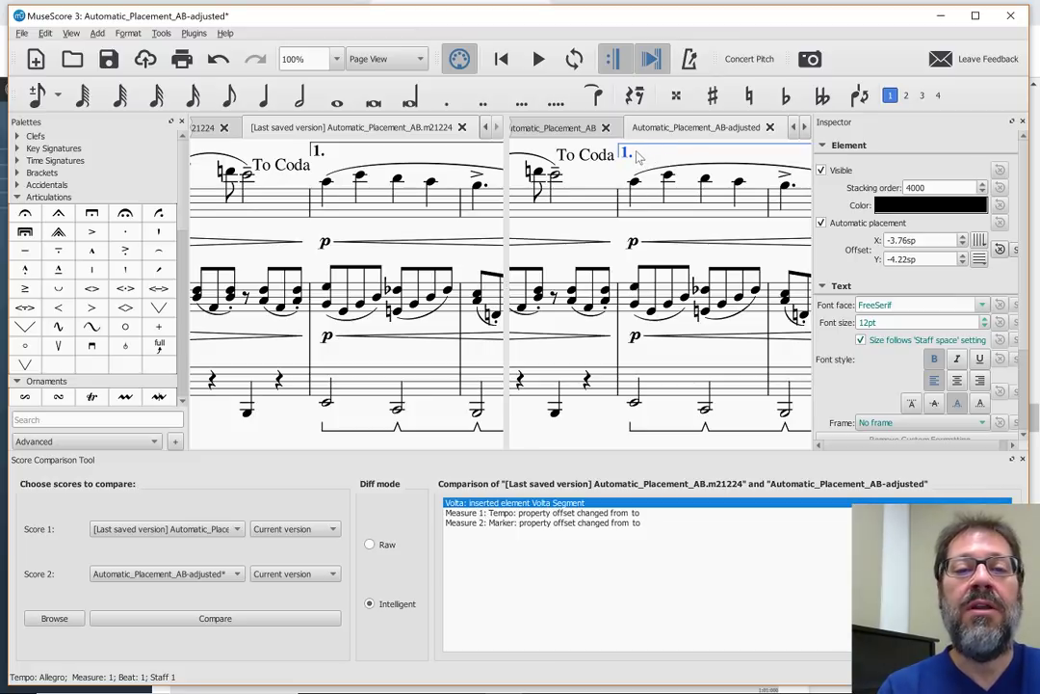
pyautogui.click(474, 513)
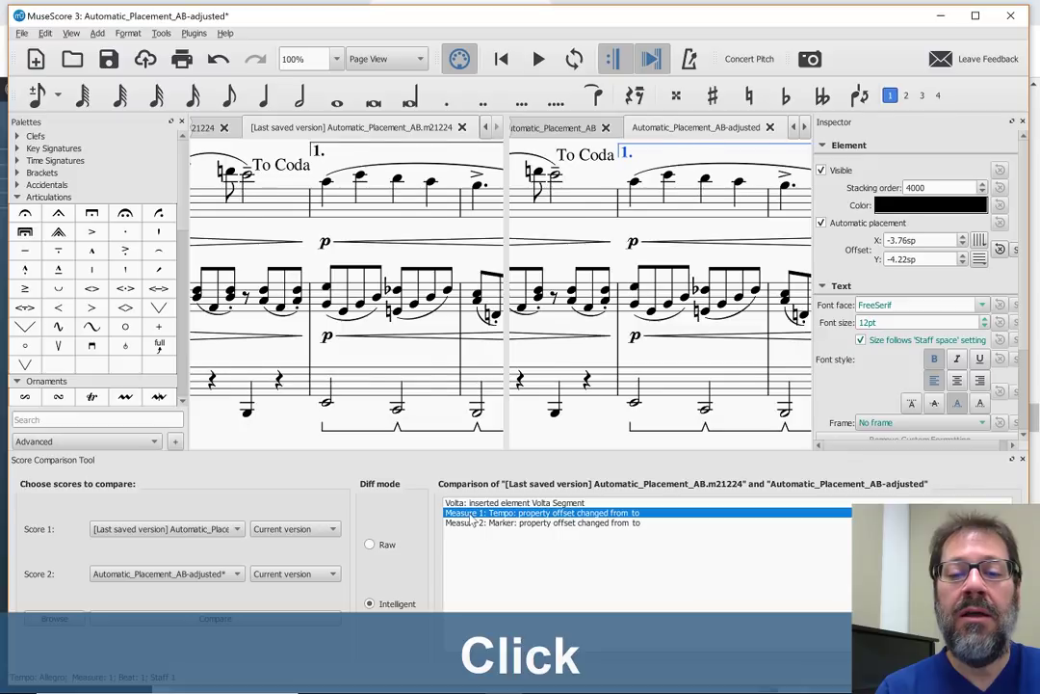
pyautogui.doubleClick(472, 519)
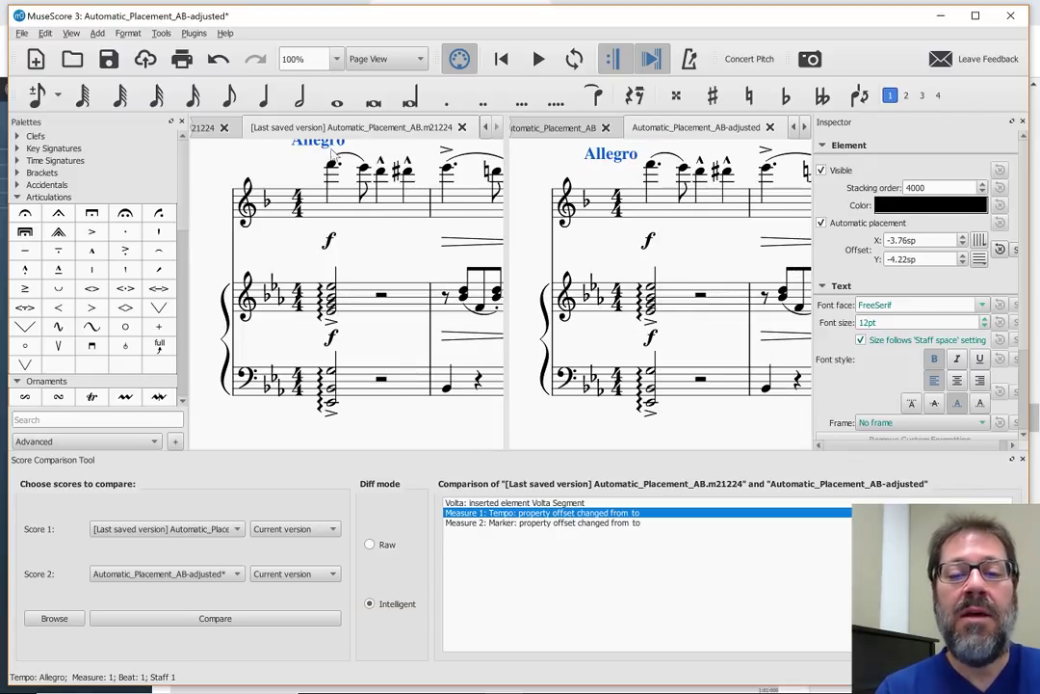
pyautogui.click(467, 523)
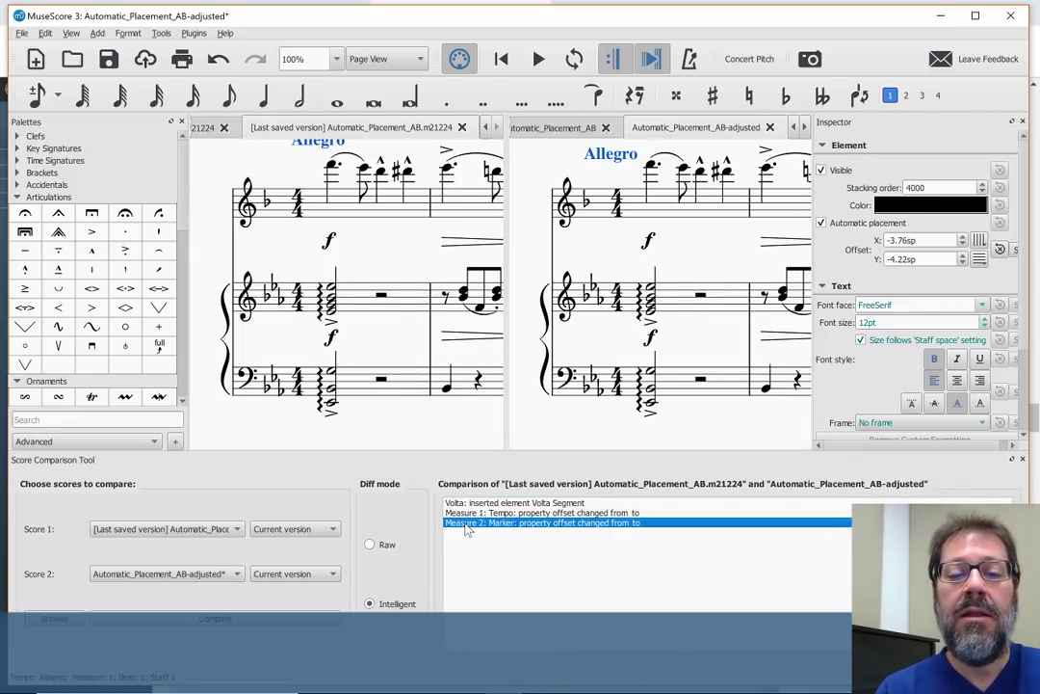
pyautogui.doubleClick(467, 523)
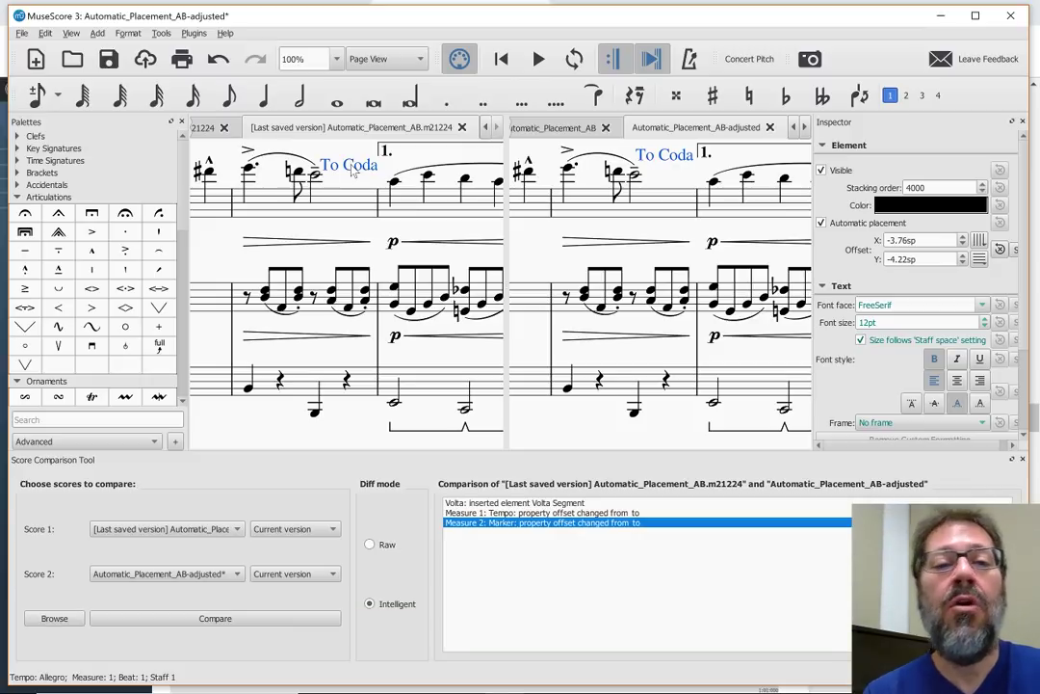
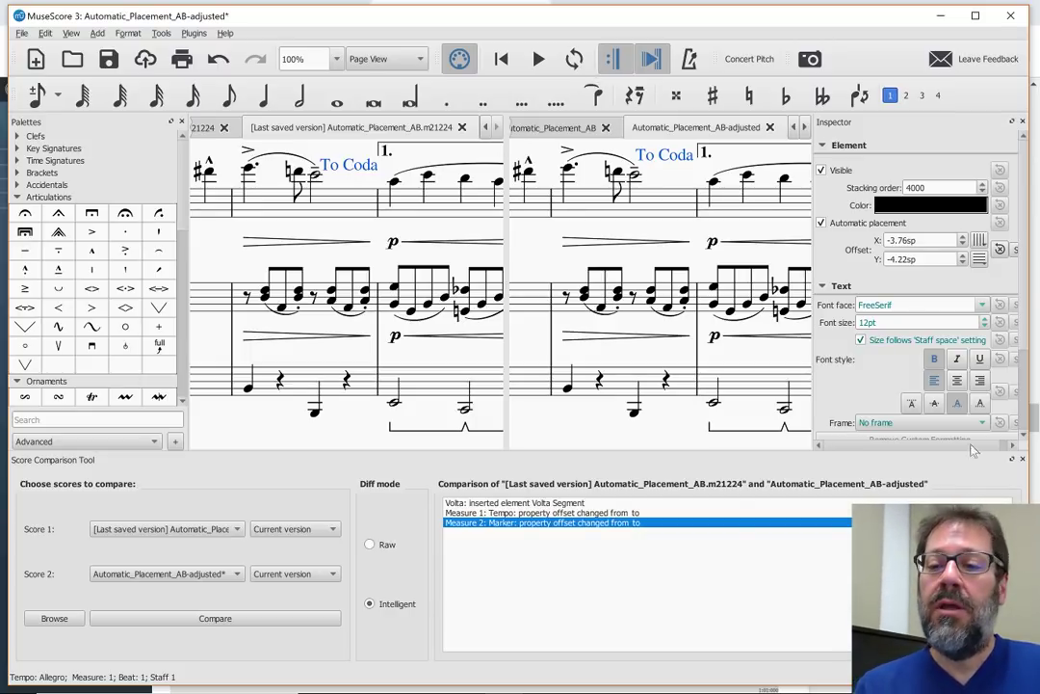
# Close the Score Comparison Tool and turn off the side-by-side document view
pyautogui.click(1023, 460)
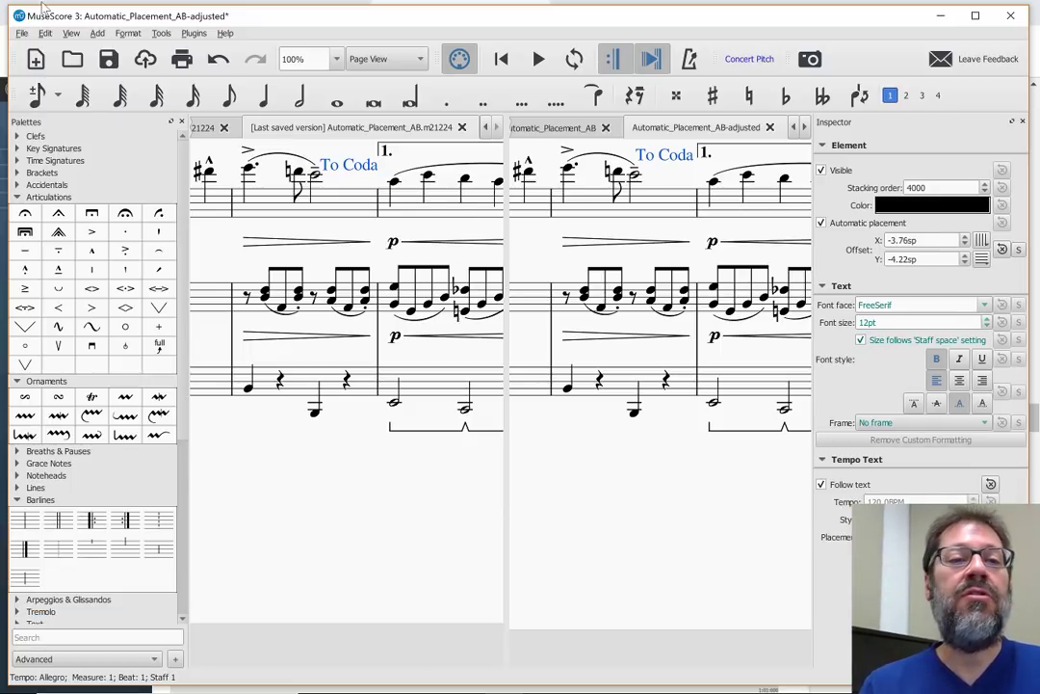
pyautogui.click(69, 34)
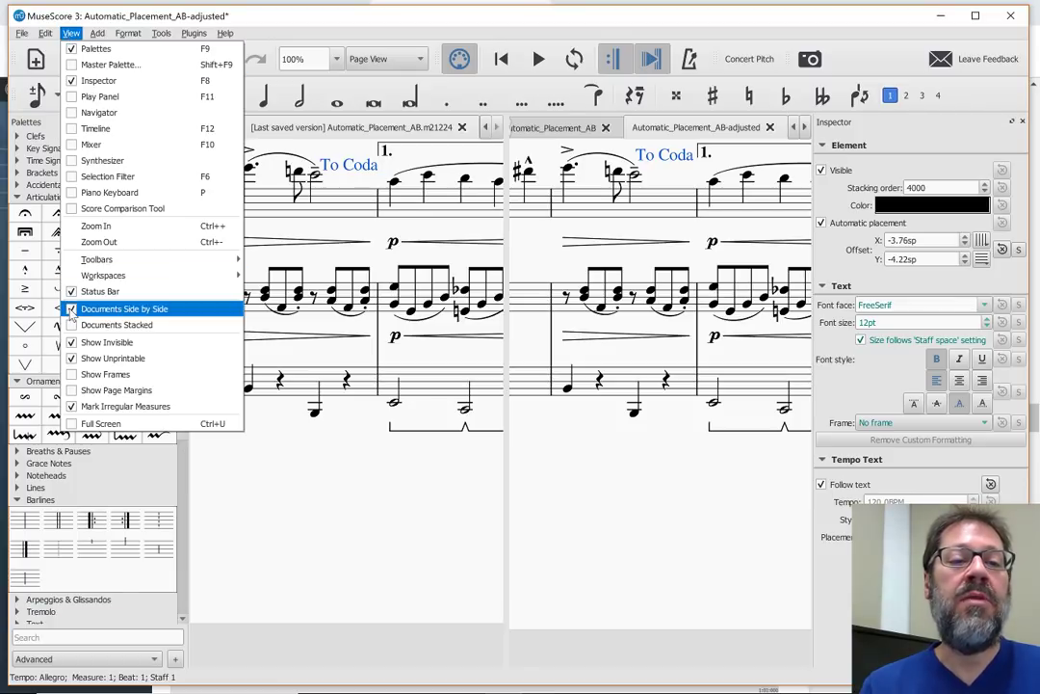
pyautogui.click(71, 312)
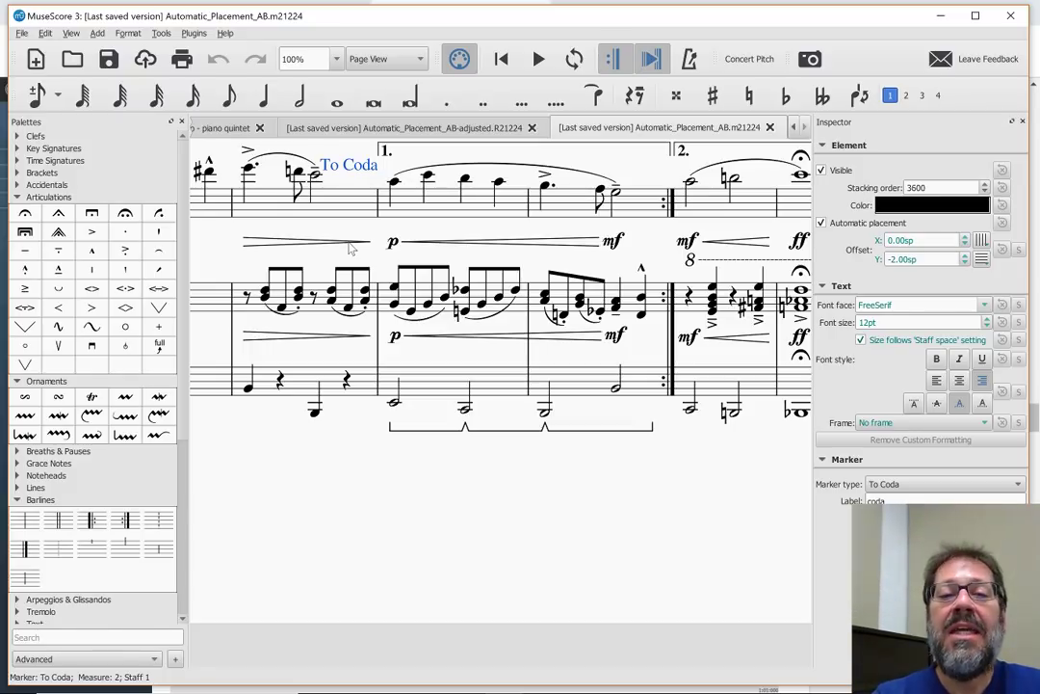
# Switch to the Scoring Notes article in the browser and view its section on redesigned playback controls and the Mixer
pyautogui.hotkey('alt', 'Tab')
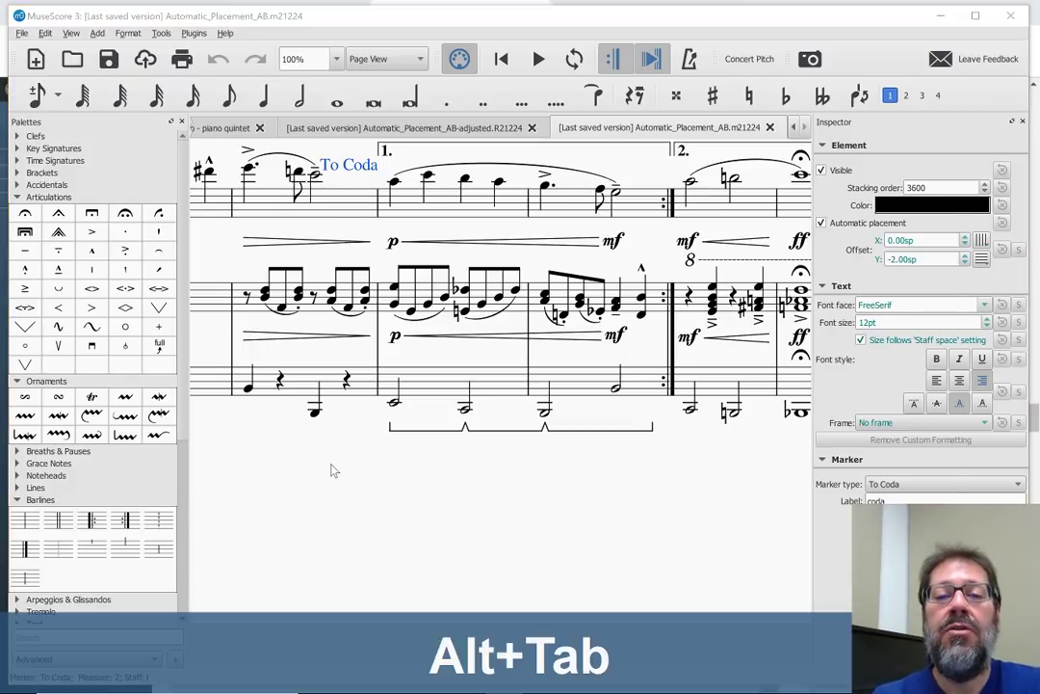
pyautogui.click(331, 469)
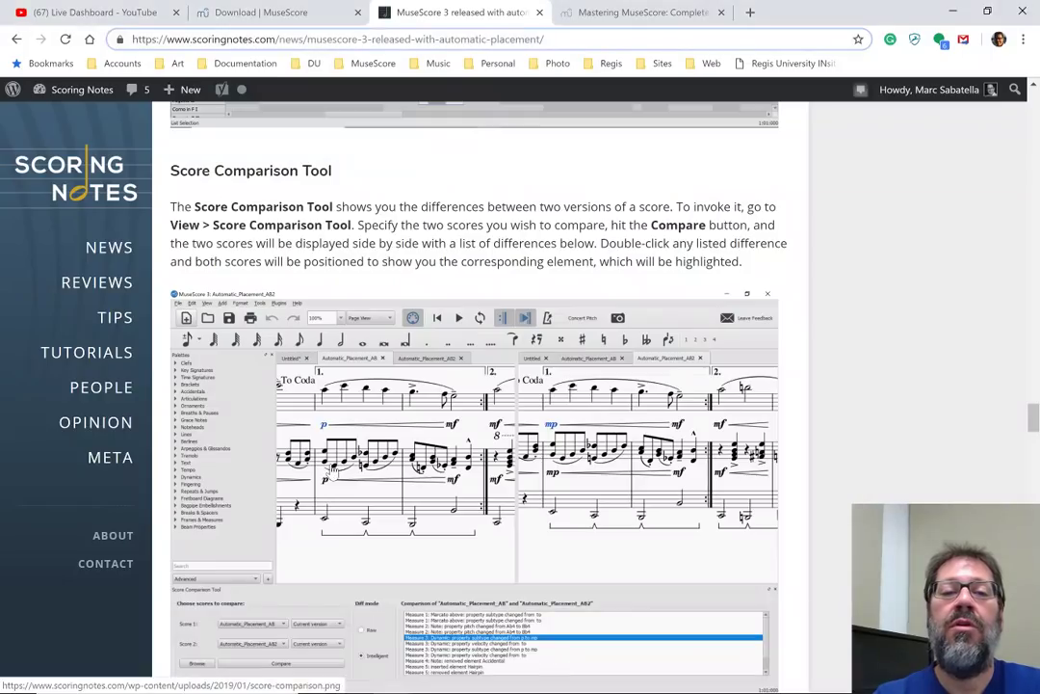
pyautogui.scroll(-3, 331, 469)
pyautogui.scroll(-6, 330, 469)
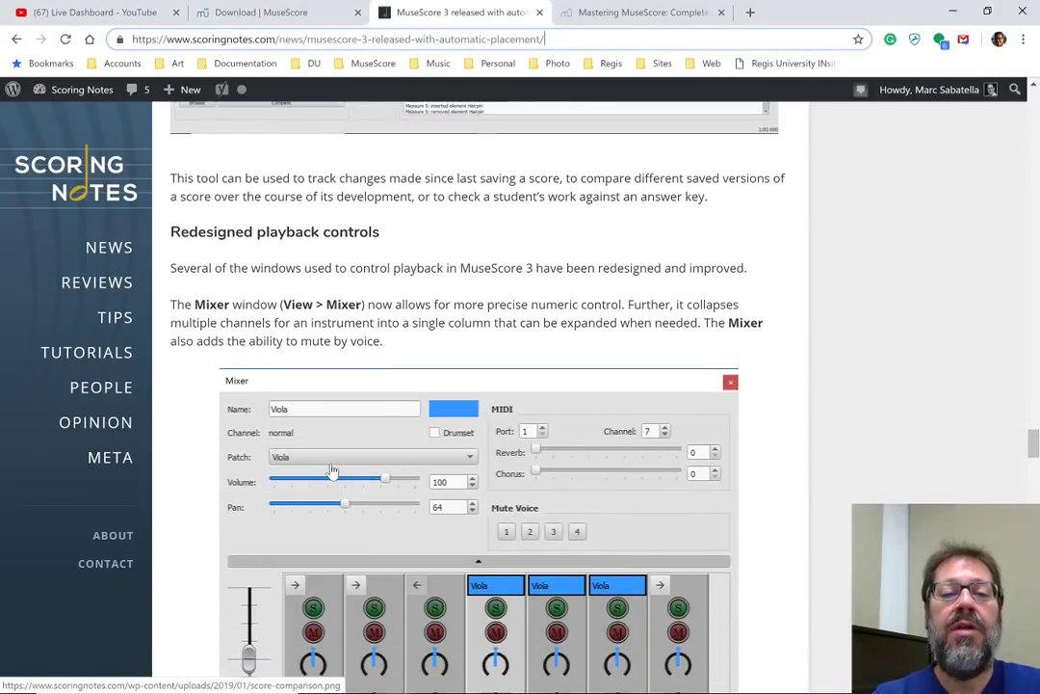
pyautogui.scroll(-1, 332, 472)
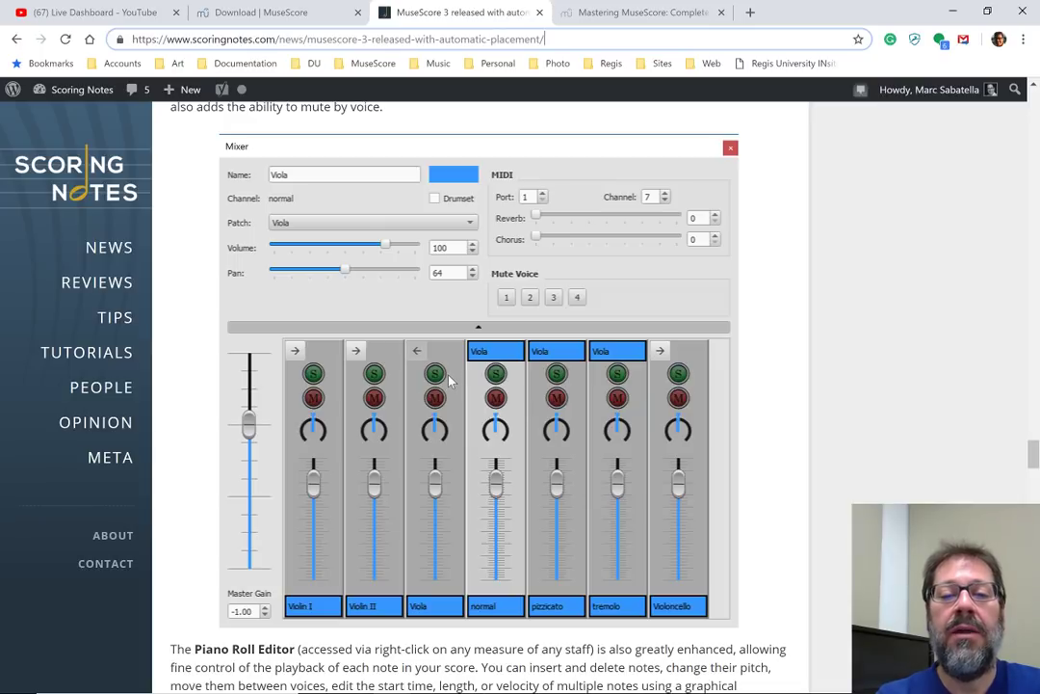
# Return to MuseScore, bring up the As_I_Do - piano quintet score and open the Mixer
pyautogui.hotkey('alt', 'Tab')
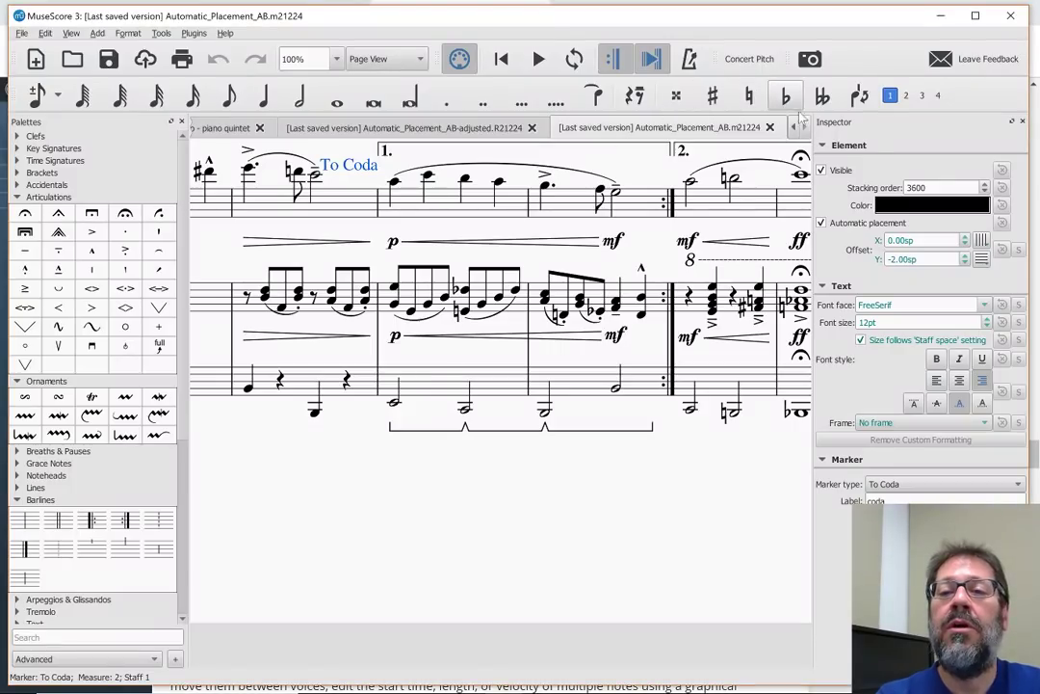
pyautogui.doubleClick(804, 126)
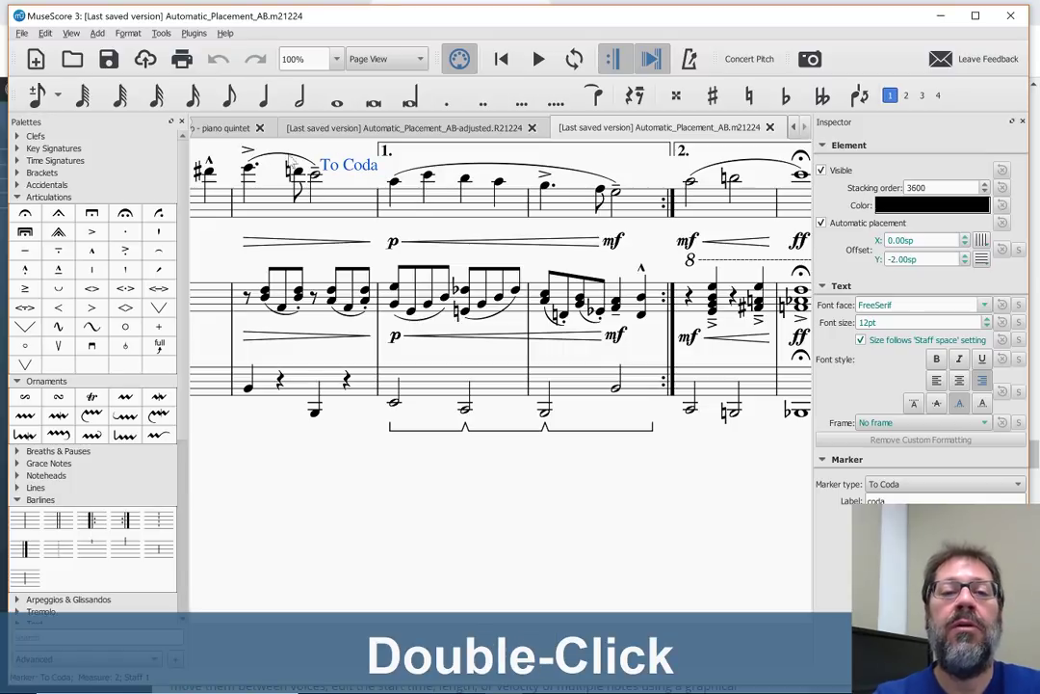
pyautogui.click(204, 129)
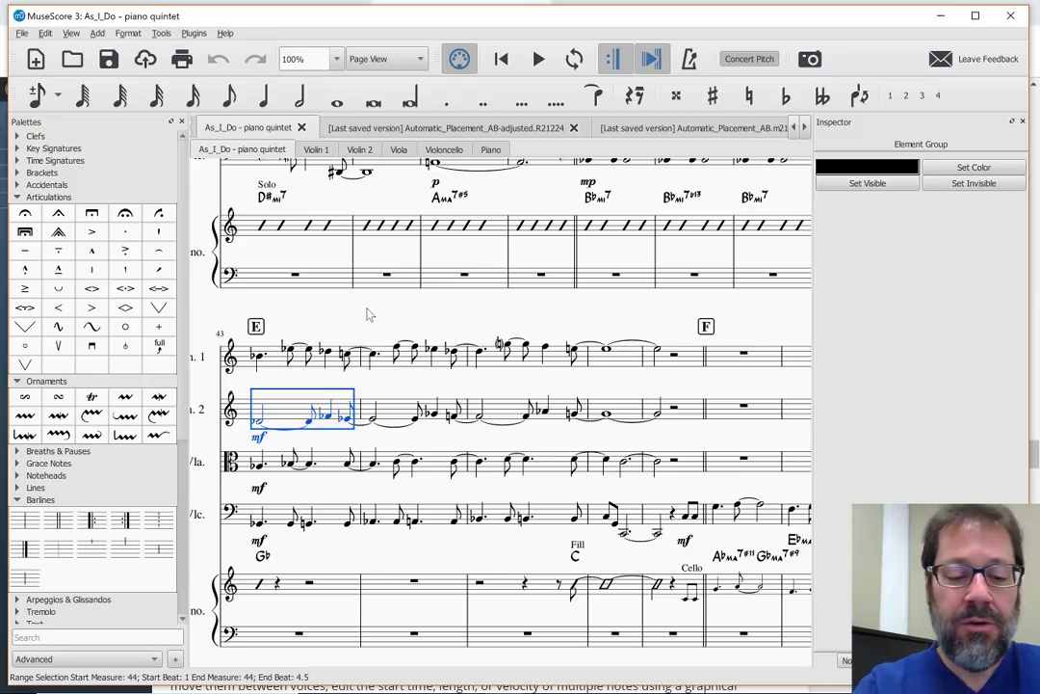
pyautogui.press('F10')
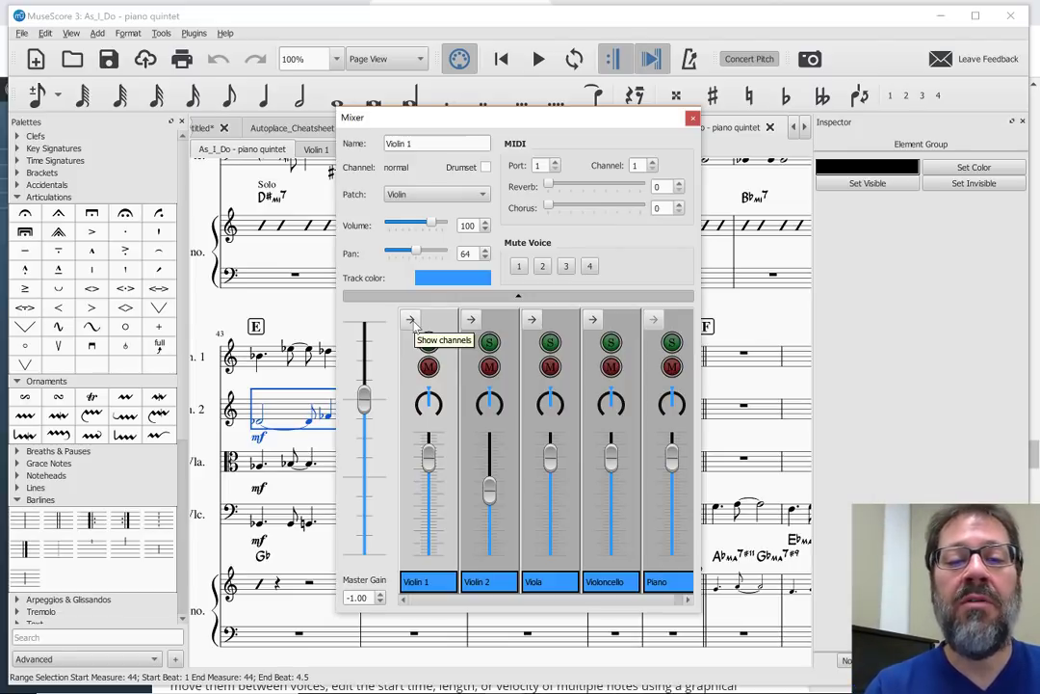
# Set the Violin 1 volume to 98 in the Mixer, and expand and collapse its individual channels
pyautogui.moveTo(428, 455)
pyautogui.mouseDown()
pyautogui.moveTo(429, 511)
pyautogui.moveTo(428, 453)
pyautogui.moveTo(429, 486)
pyautogui.moveTo(429, 470)
pyautogui.mouseUp()
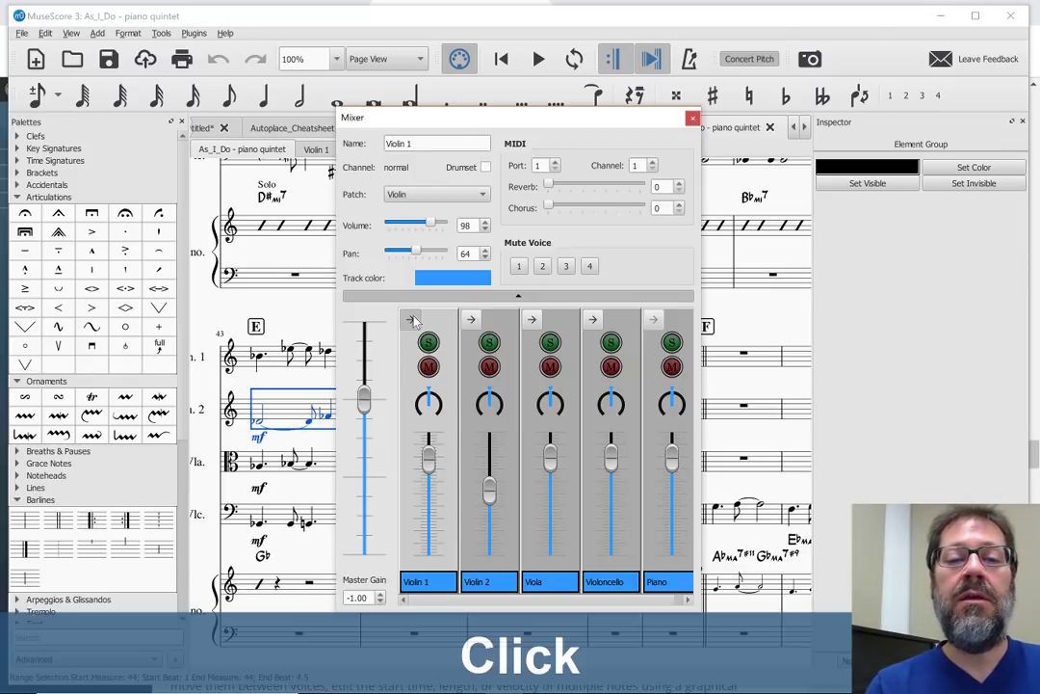
pyautogui.click(412, 321)
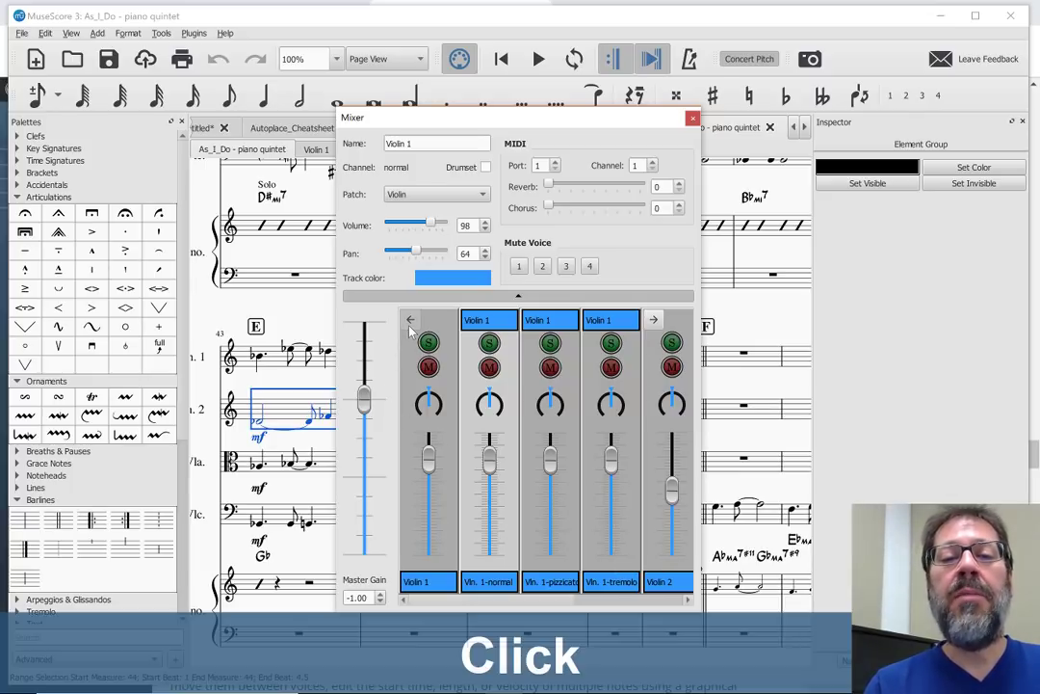
pyautogui.click(409, 320)
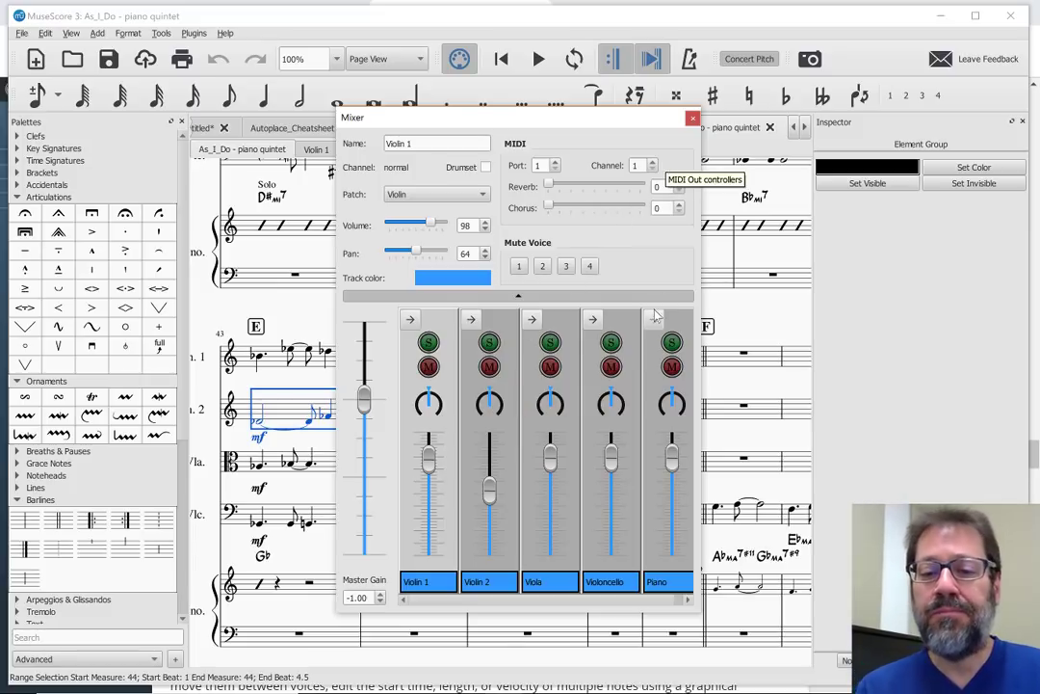
# Check the article's Mixer section in the browser, return to MuseScore and close the Mixer
pyautogui.hotkey('alt', 'Tab')
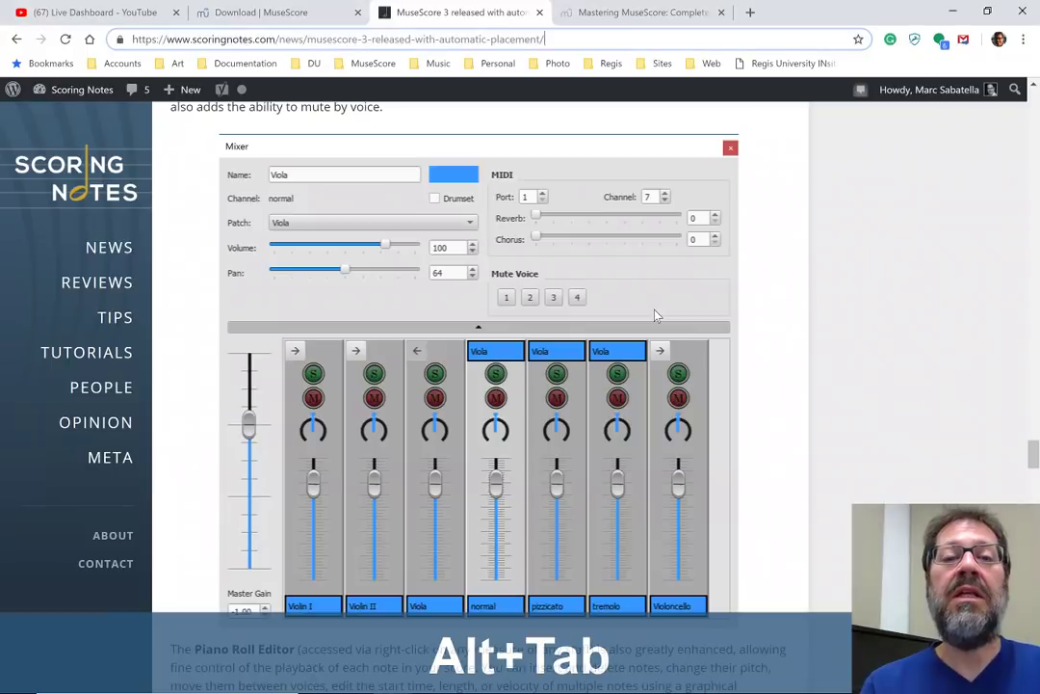
pyautogui.hotkey('alt', 'Tab')
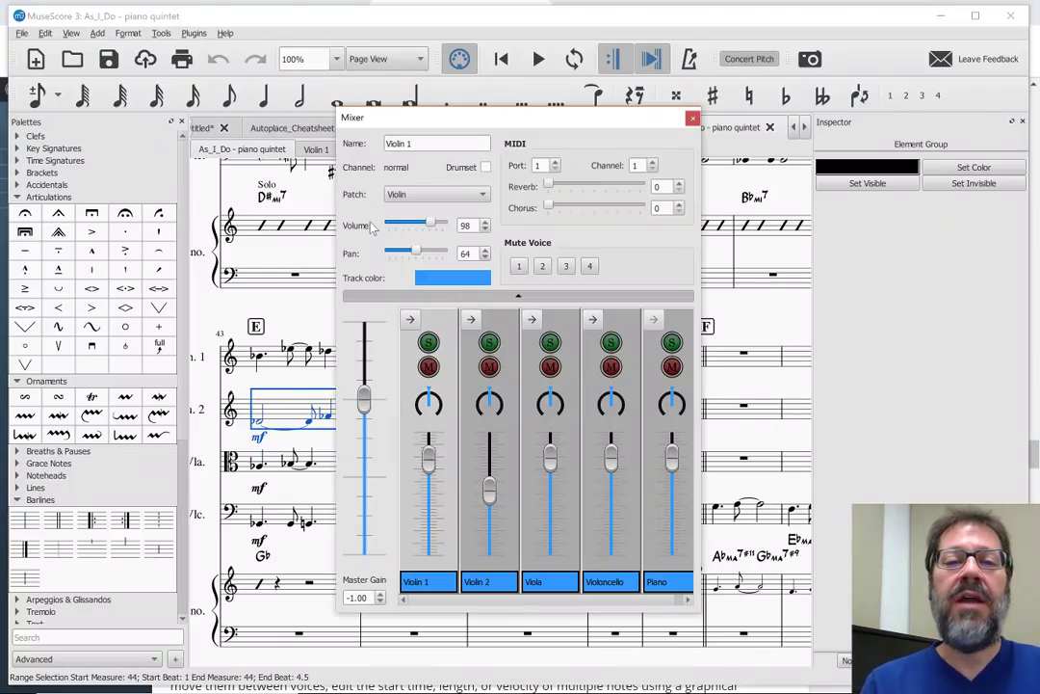
pyautogui.click(692, 117)
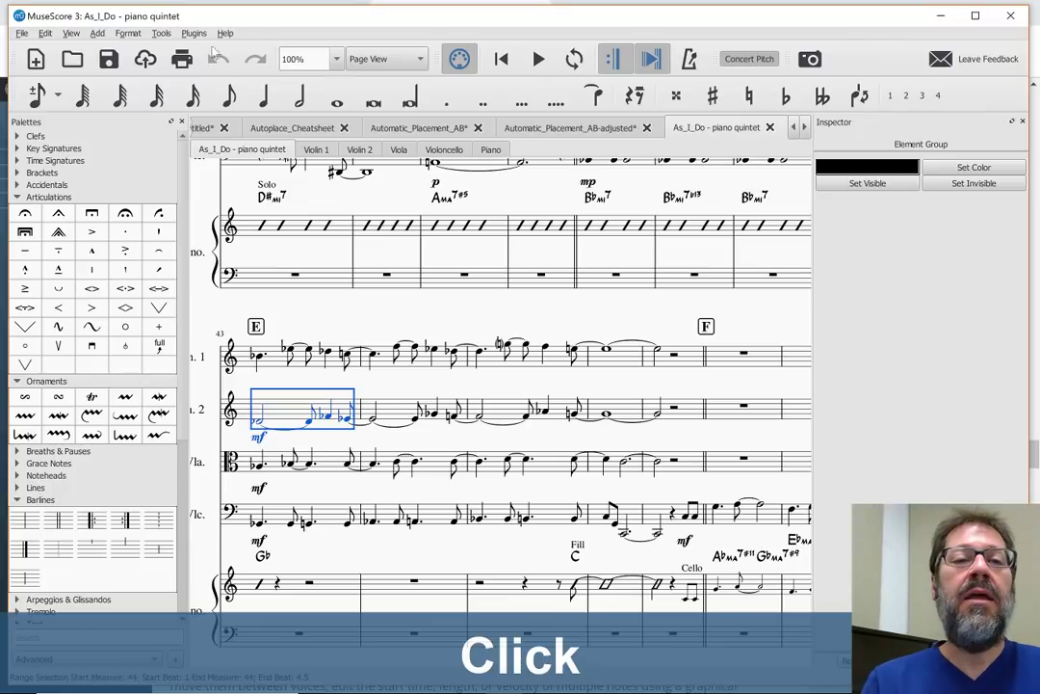
# View the Violin 2 staff near rehearsal mark E in the Piano Roll Editor, moving its window aside before closing it
pyautogui.click(66, 33)
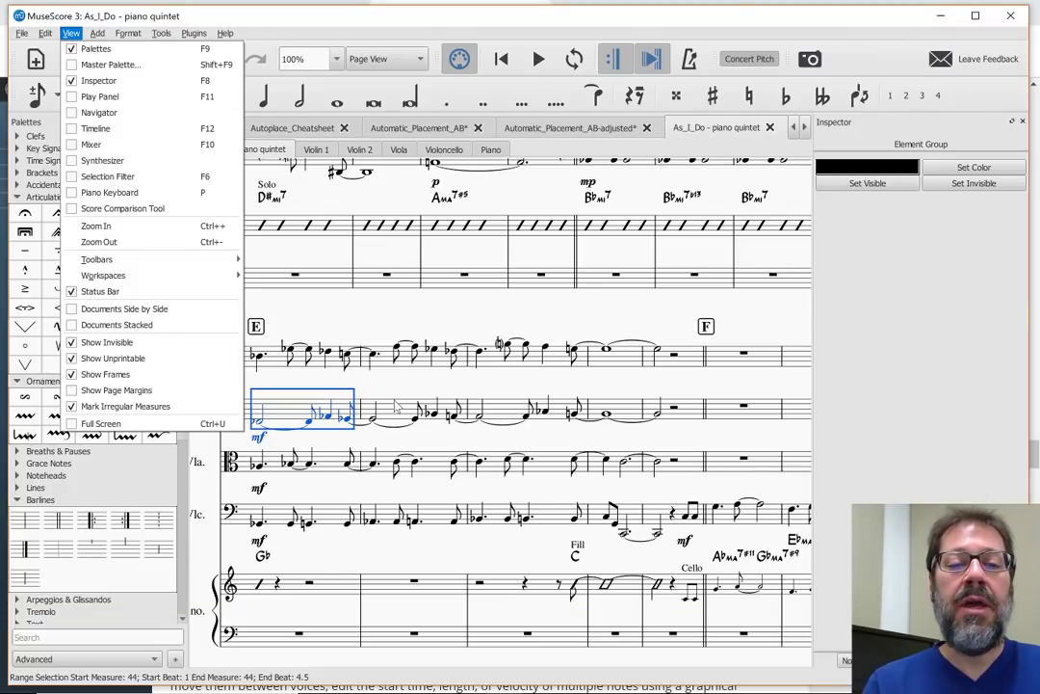
pyautogui.rightClick(394, 408)
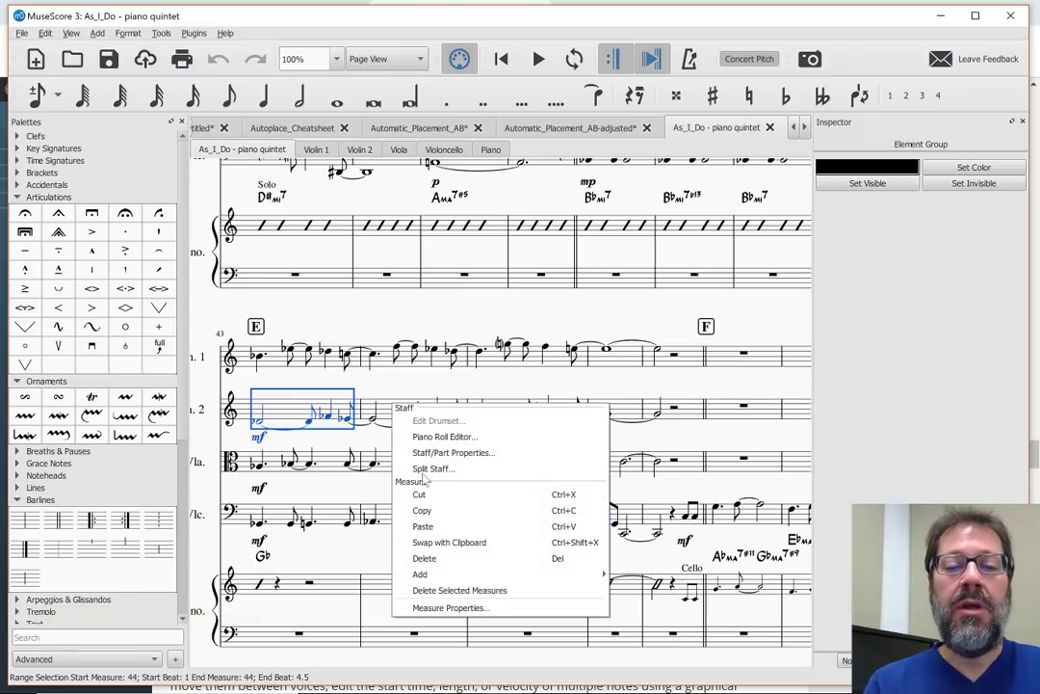
pyautogui.click(422, 440)
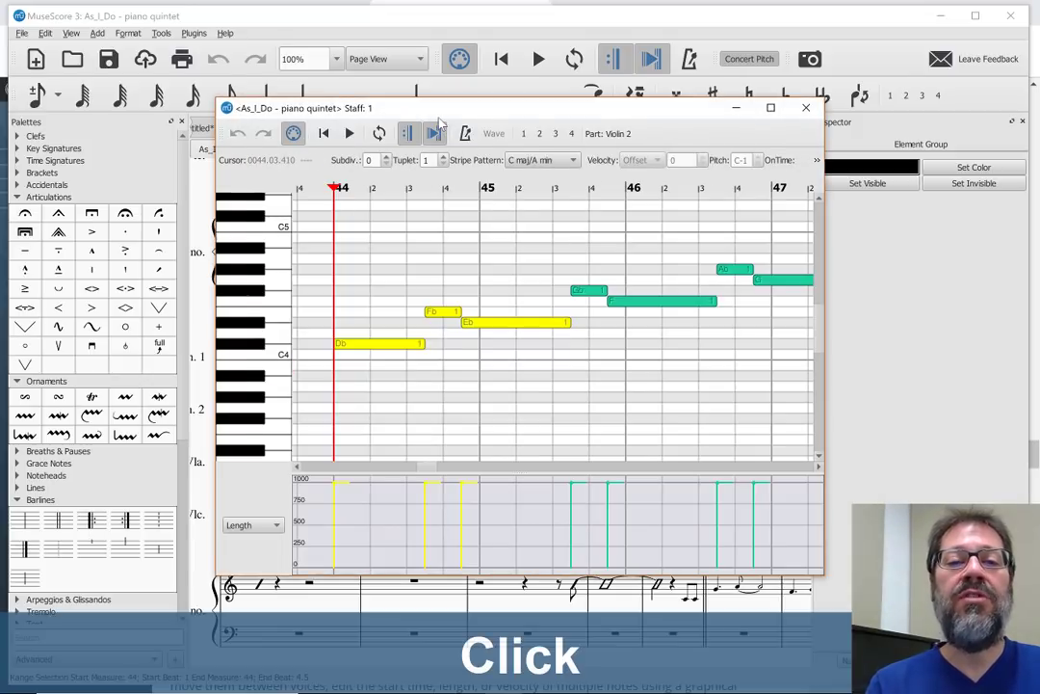
pyautogui.moveTo(441, 114); pyautogui.dragTo(330, 62)
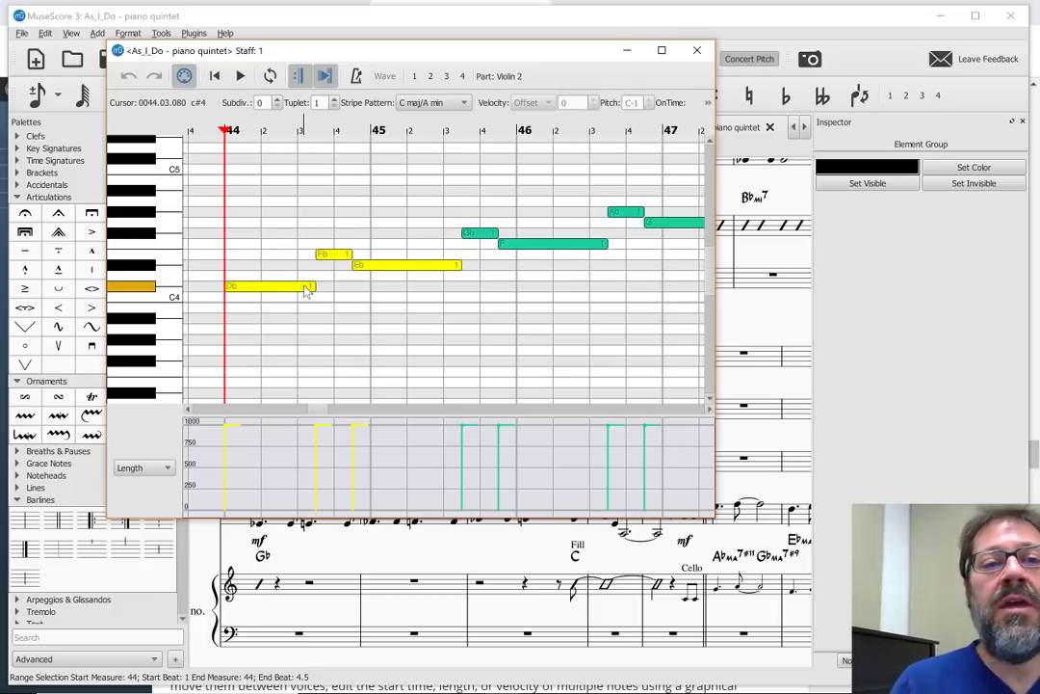
pyautogui.click(698, 52)
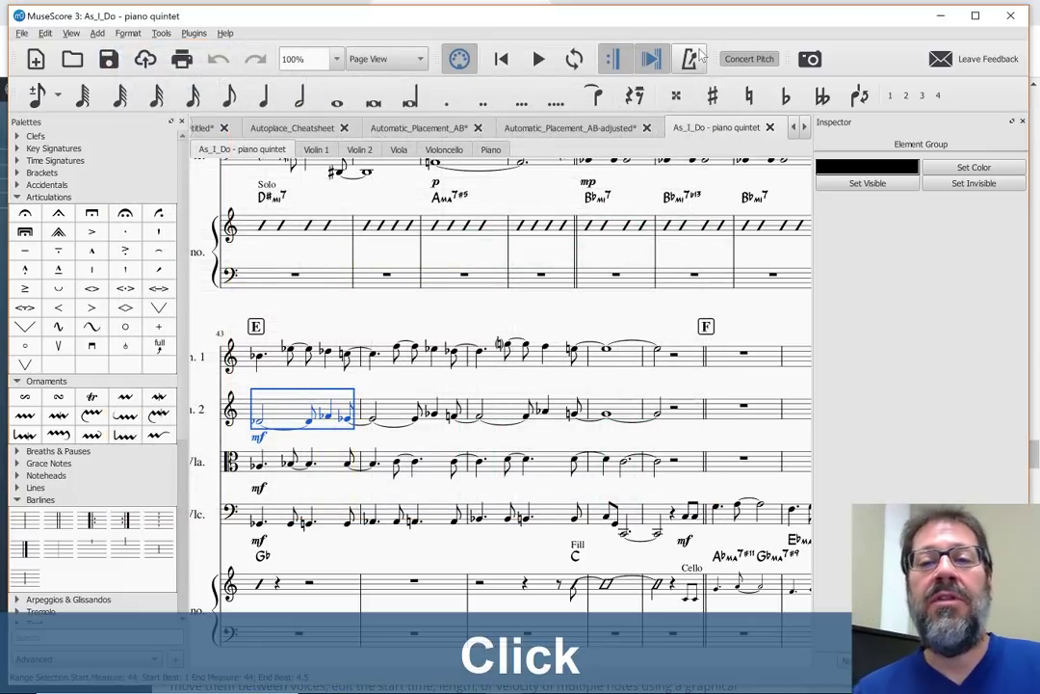
# Switch to the browser article and view its Notation improvements section past the Piano Roll Editor
pyautogui.hotkey('alt', 'Tab')
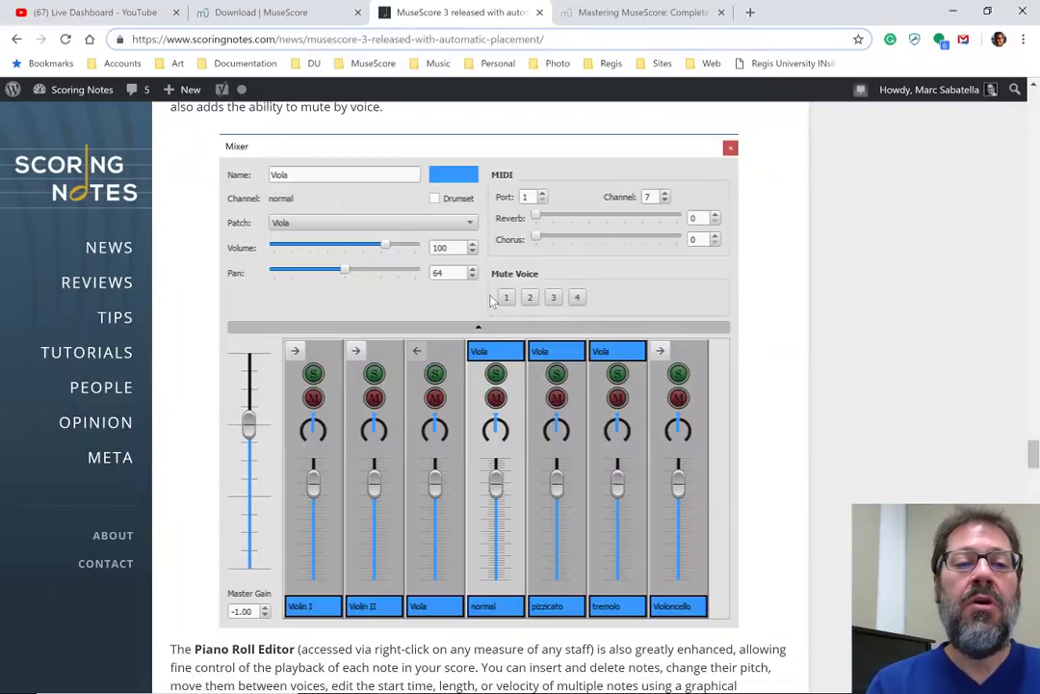
pyautogui.scroll(-6, 491, 302)
pyautogui.scroll(-6, 492, 301)
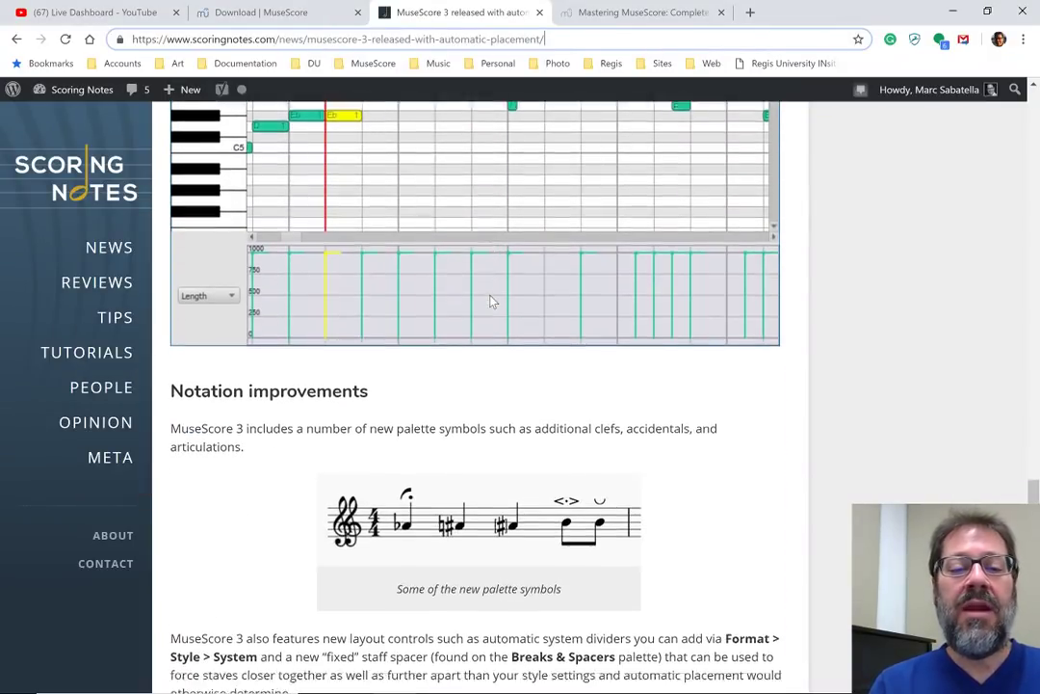
# Read on through the article's Notation improvements section, return to MuseScore, and expand the Clefs and Text palettes
pyautogui.scroll(-1, 491, 301)
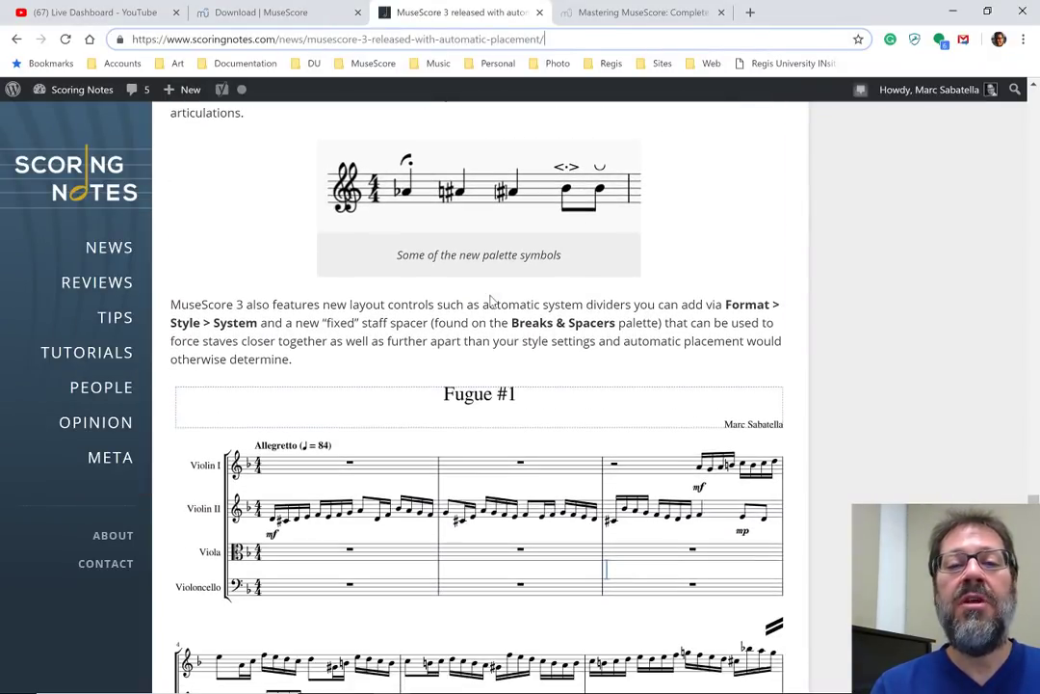
pyautogui.hotkey('alt', 'Tab')
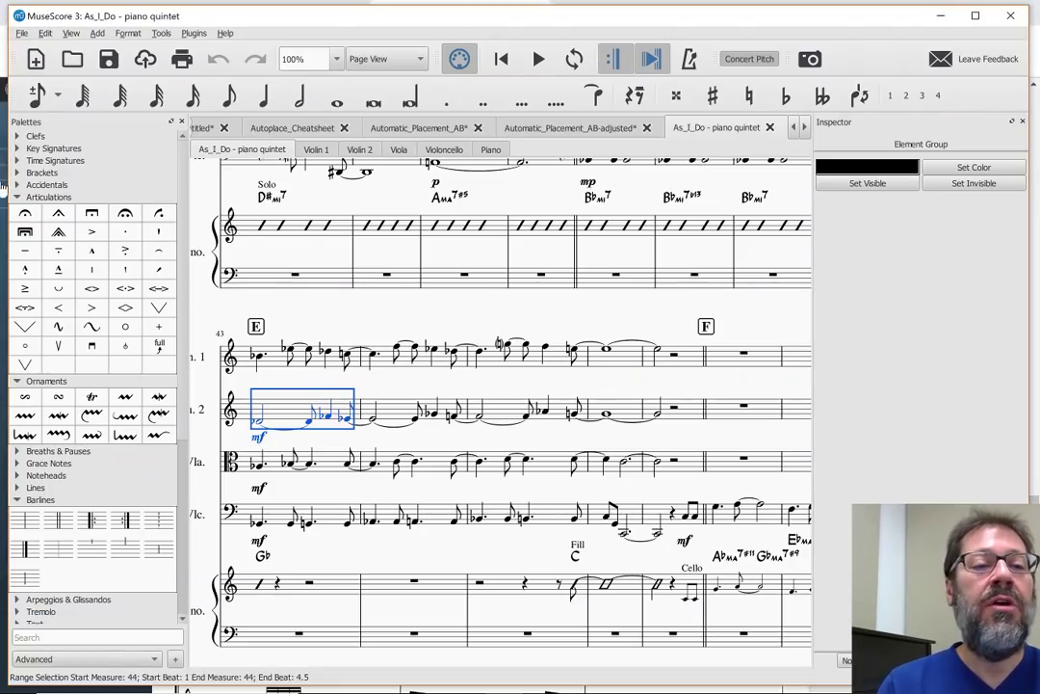
pyautogui.click(19, 135)
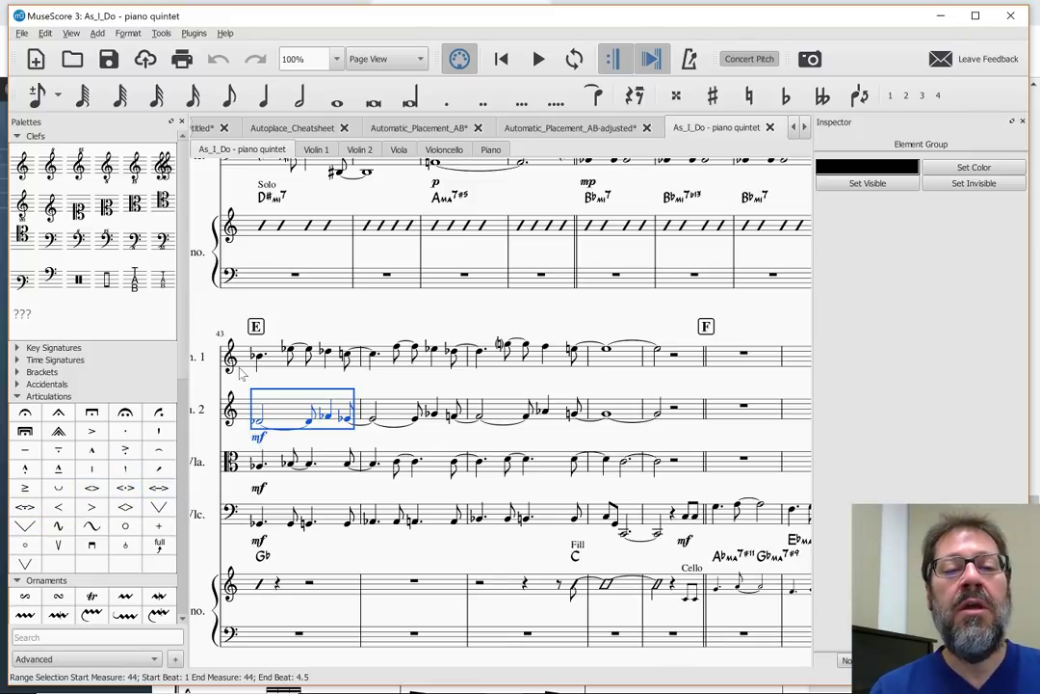
pyautogui.scroll(-3, 241, 376)
pyautogui.hotkey('alt', 'Tab')
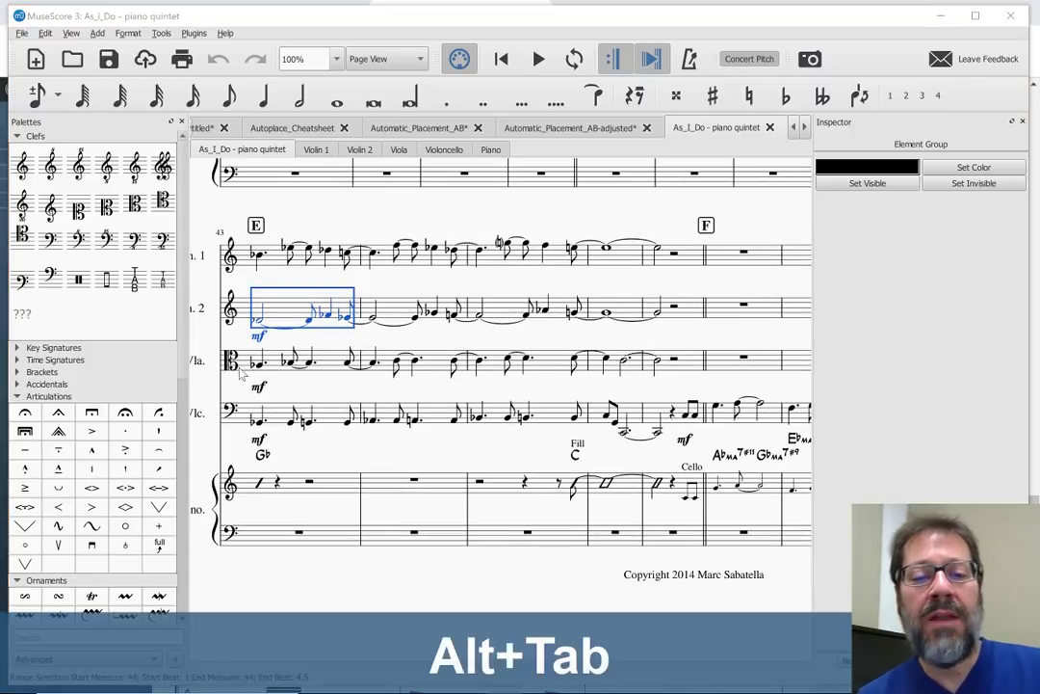
pyautogui.hotkey('alt', 'Tab')
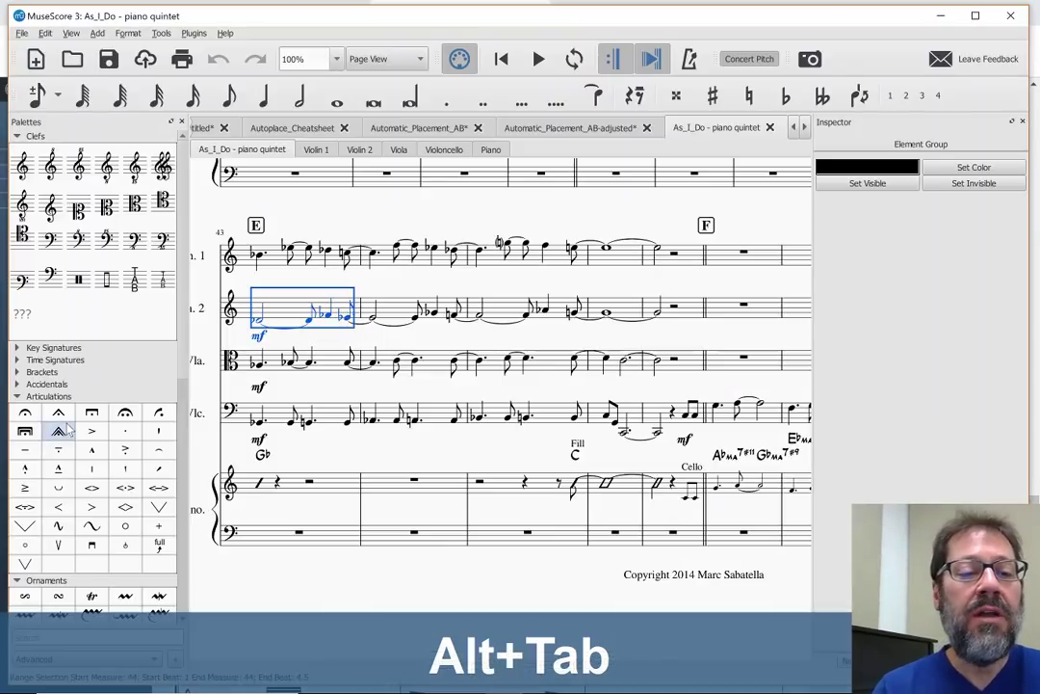
pyautogui.scroll(-6, 43, 431)
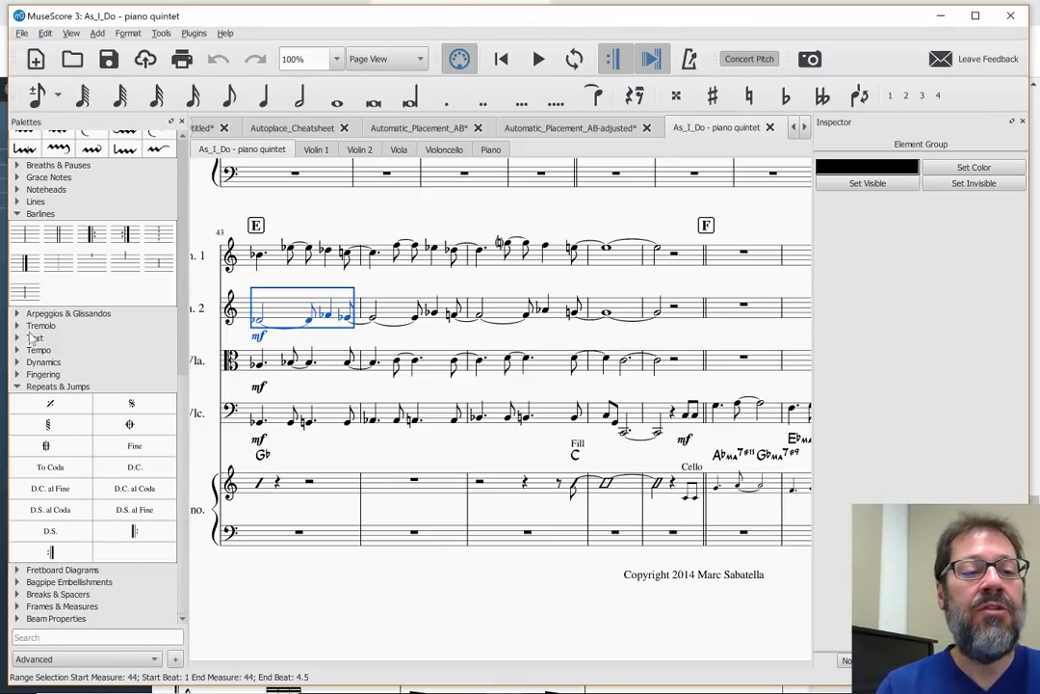
pyautogui.click(32, 337)
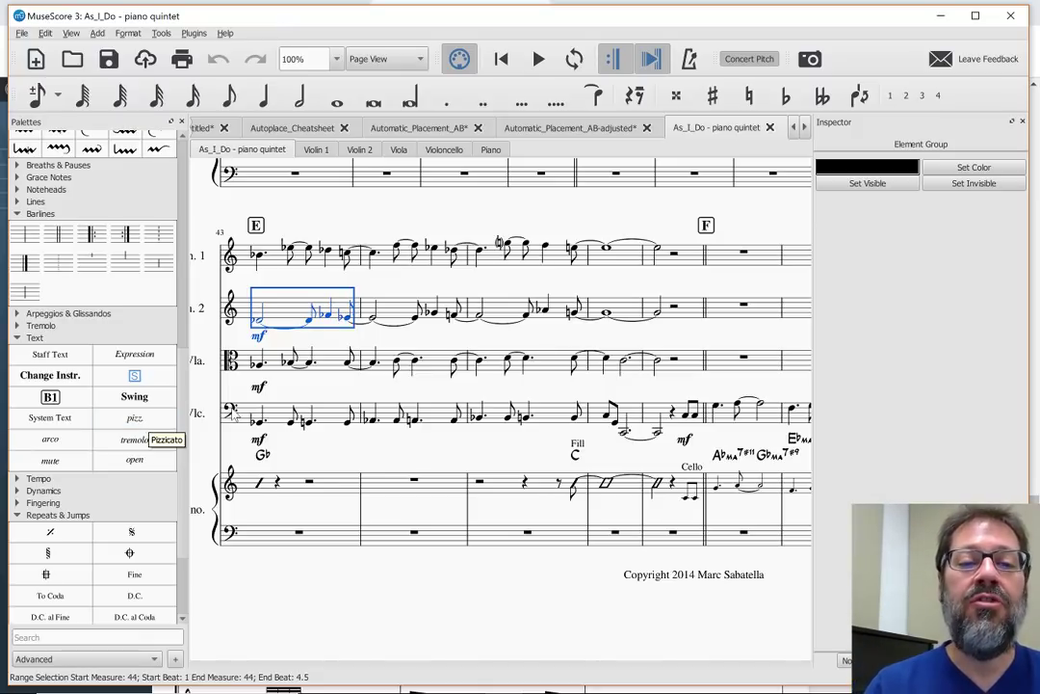
# Play the passage starting from the viola's first note at rehearsal mark E, and stop playback before mark F
pyautogui.click(259, 369)
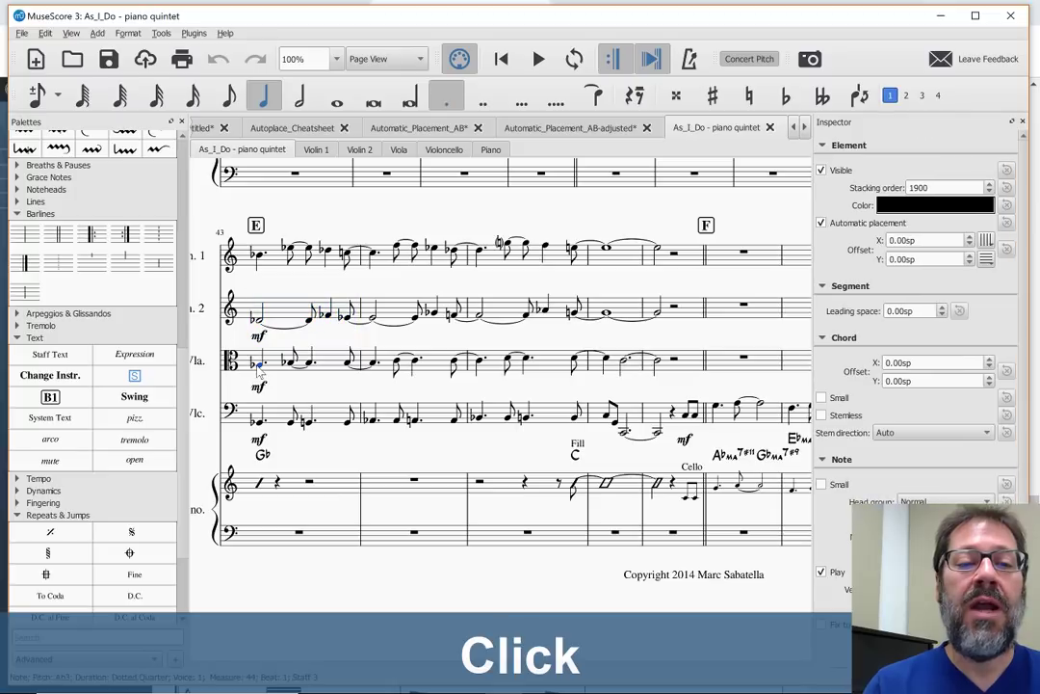
pyautogui.press('space')
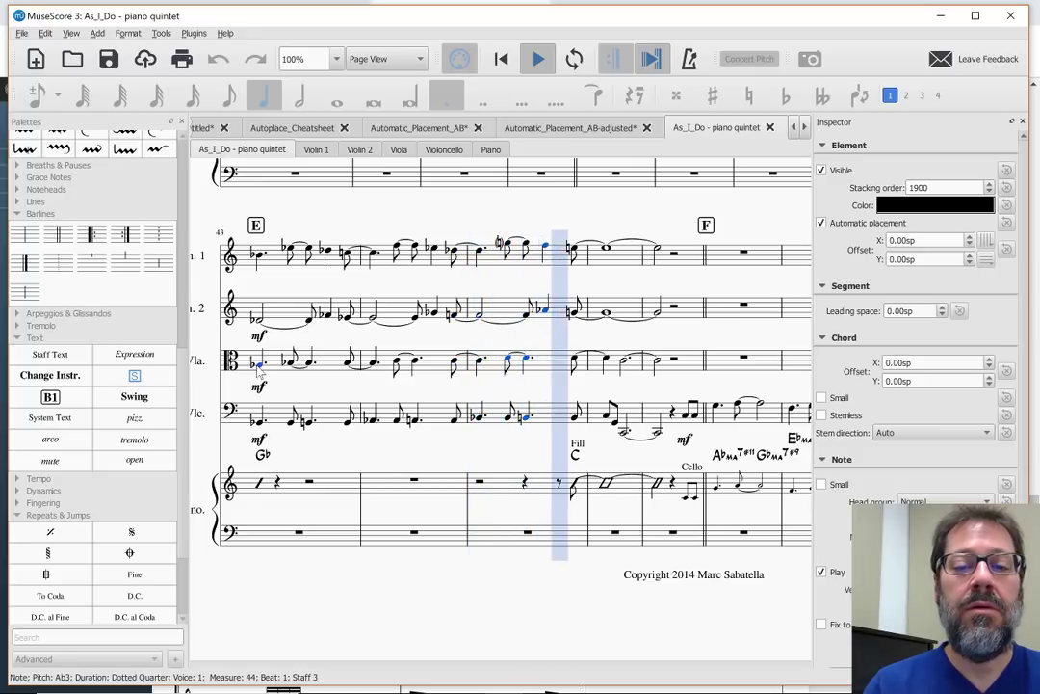
pyautogui.press('space')
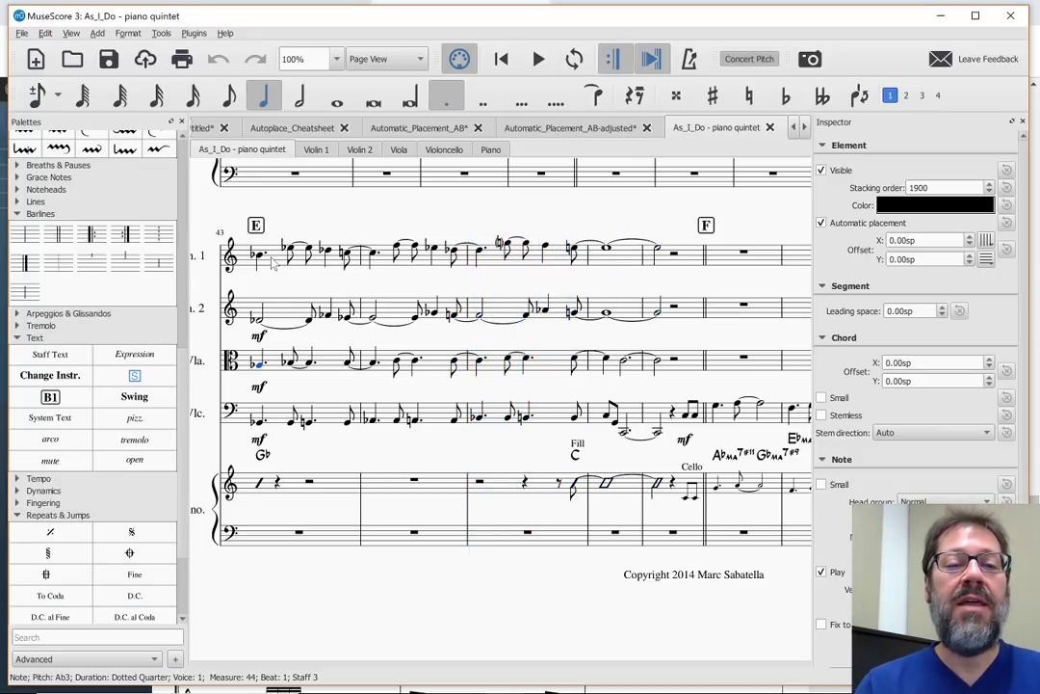
# Add pizz. text to the first notes of Violin 1, Viola, Violin 2 and Cello at rehearsal mark E
pyautogui.click(273, 266)
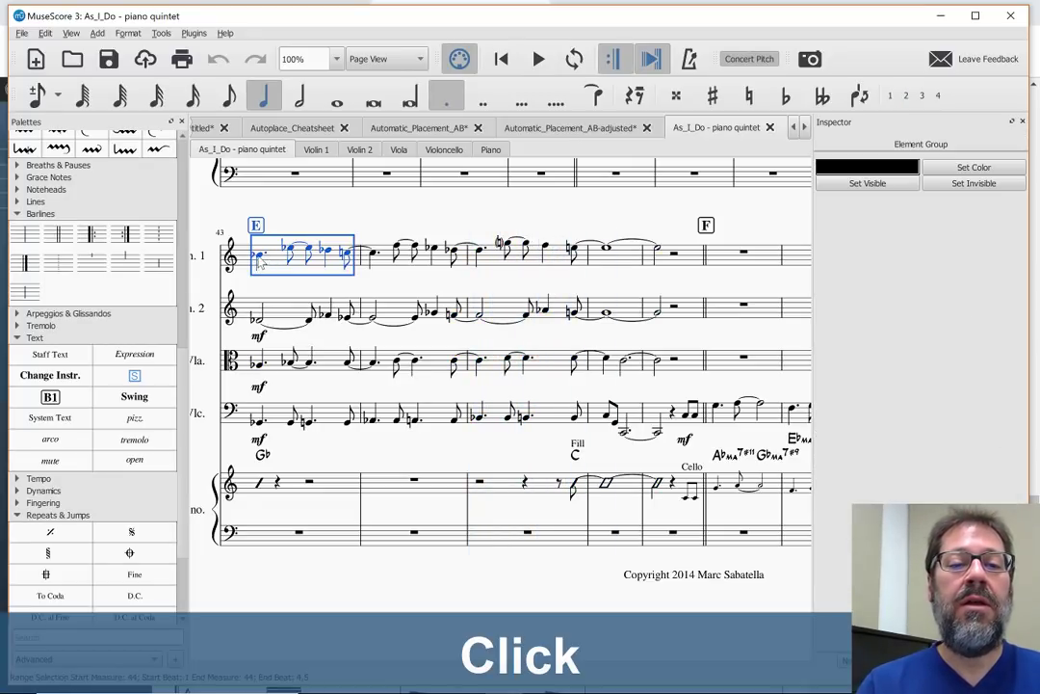
pyautogui.click(259, 257)
pyautogui.doubleClick(141, 425)
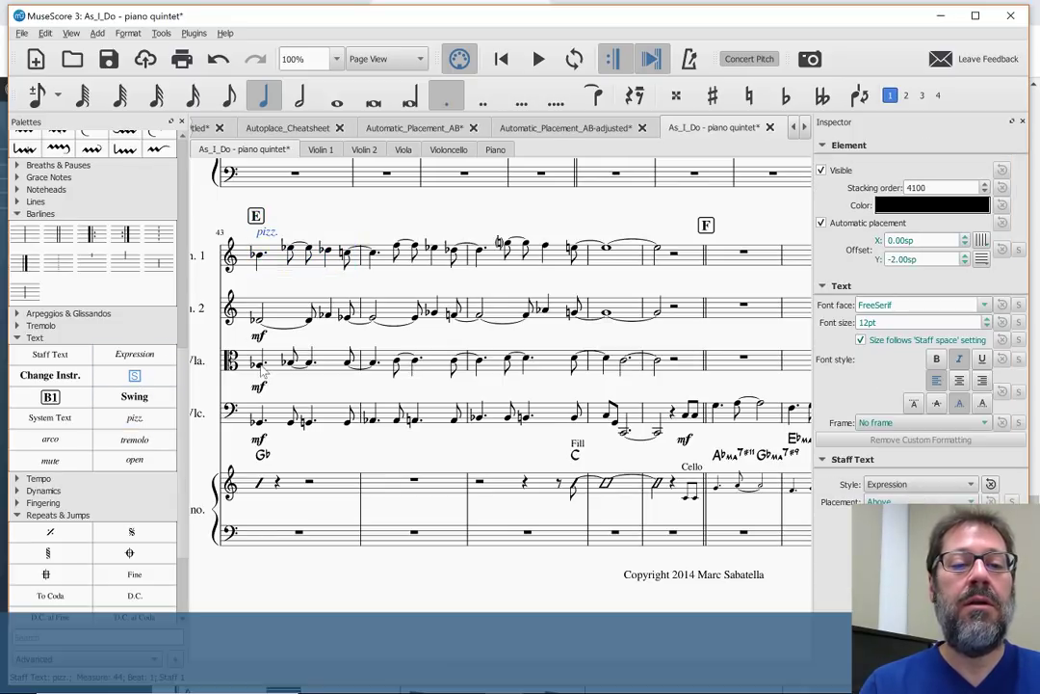
pyautogui.click(258, 364)
pyautogui.doubleClick(141, 420)
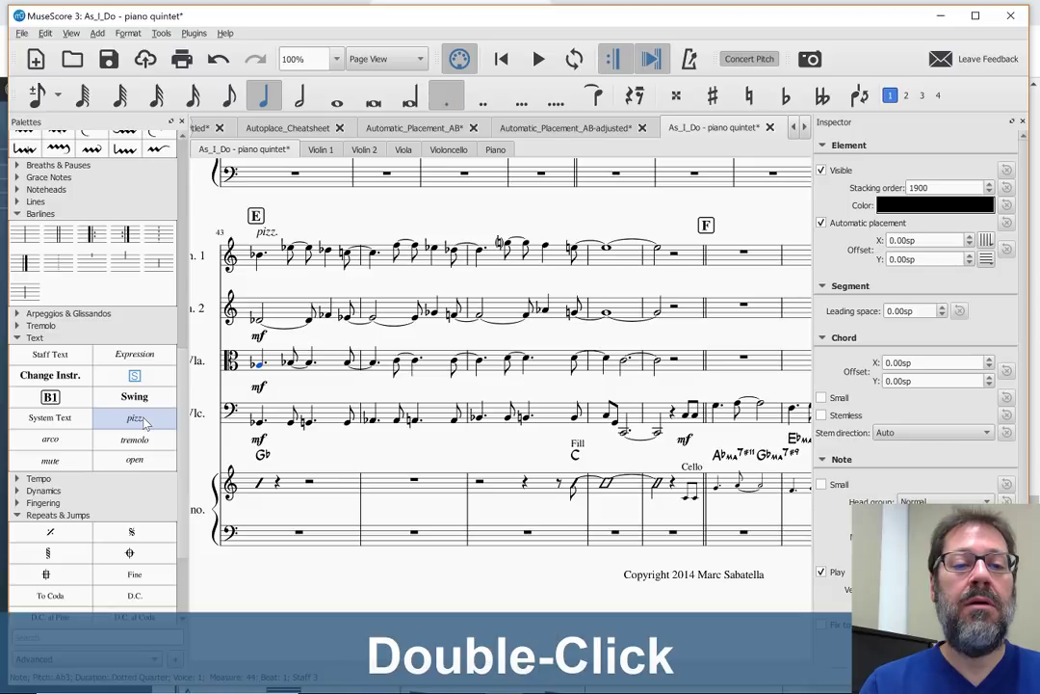
pyautogui.click(258, 305)
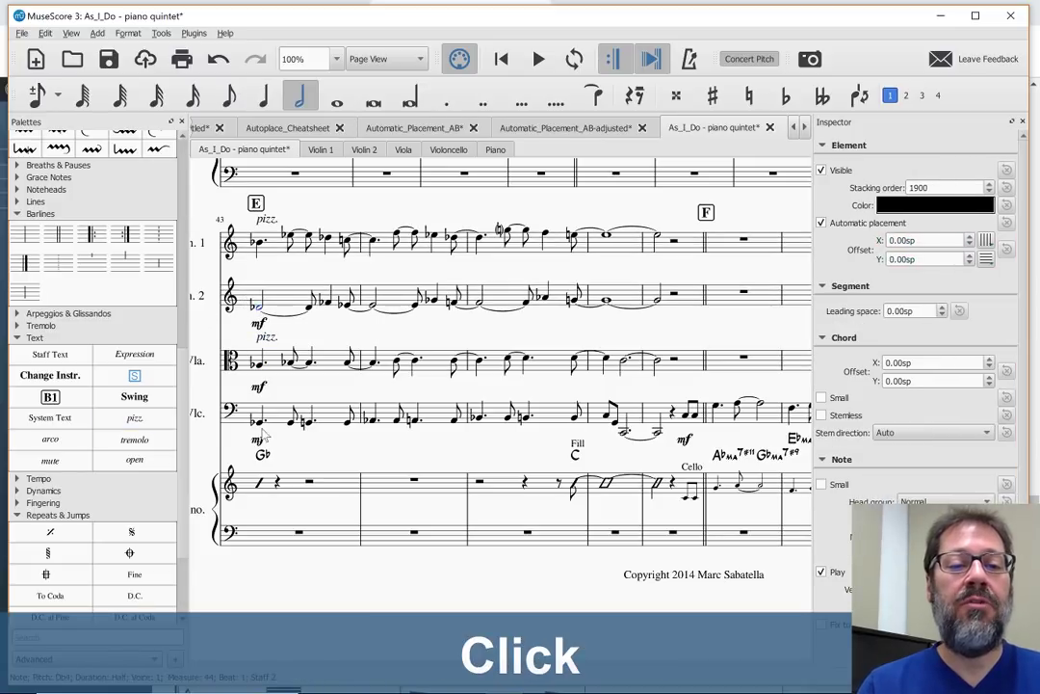
pyautogui.keyDown('ctrl'); pyautogui.click(258, 421); pyautogui.keyUp('ctrl')
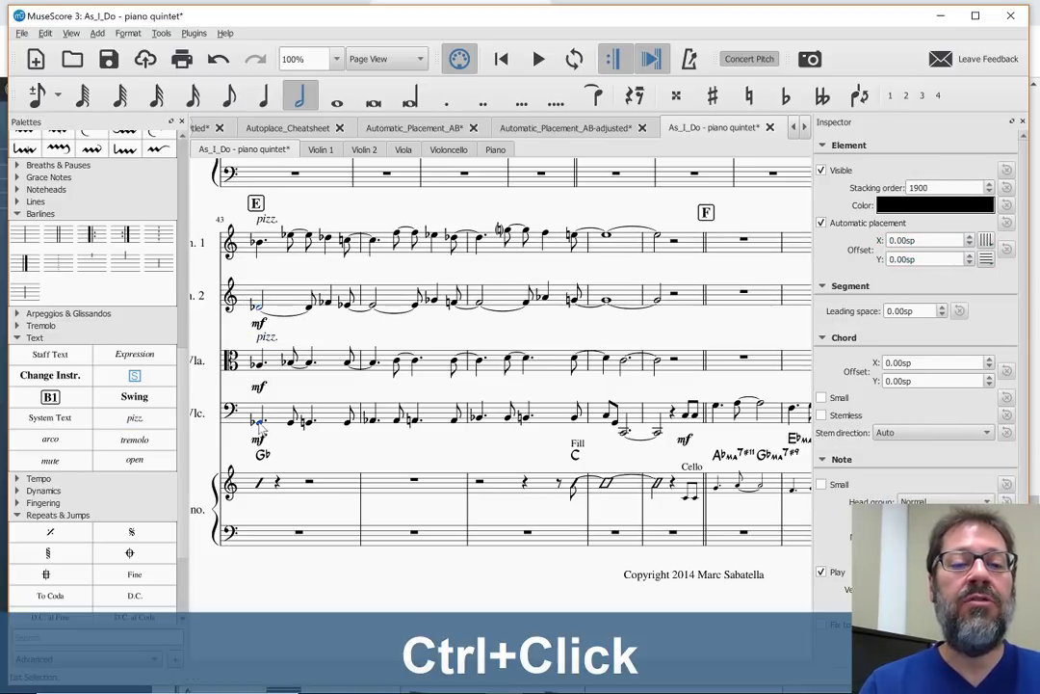
pyautogui.doubleClick(135, 419)
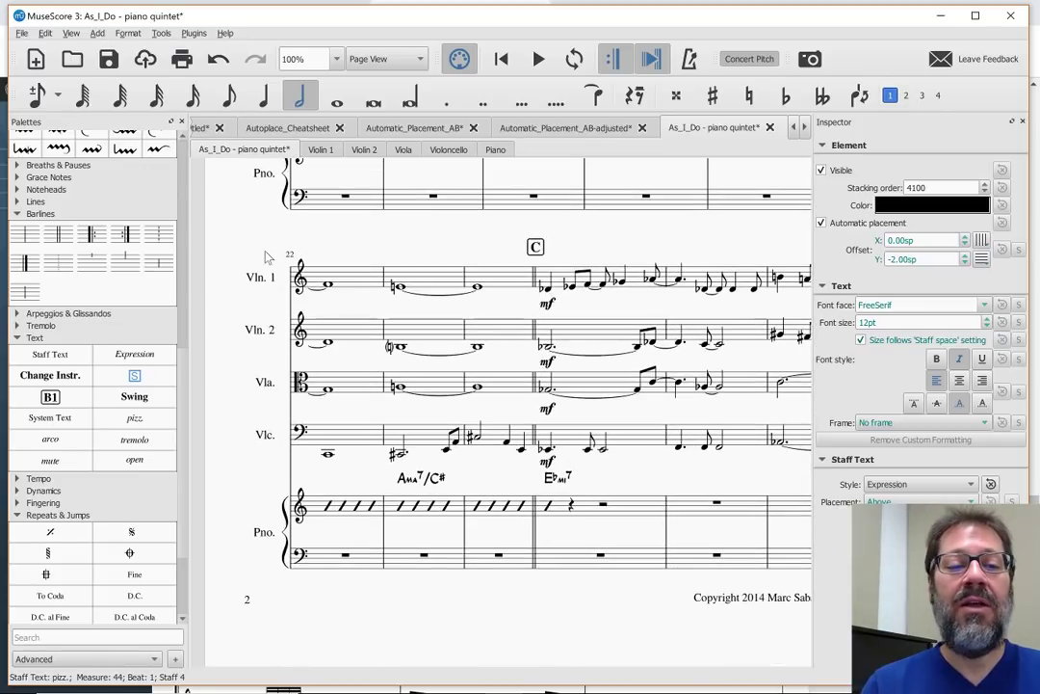
# Undo the last pizz. addition on Violin 2 and Cello at rehearsal mark E, and redo it
pyautogui.moveTo(366, 248); pyautogui.dragTo(589, 564)
pyautogui.hotkey('ctrl', 'z')
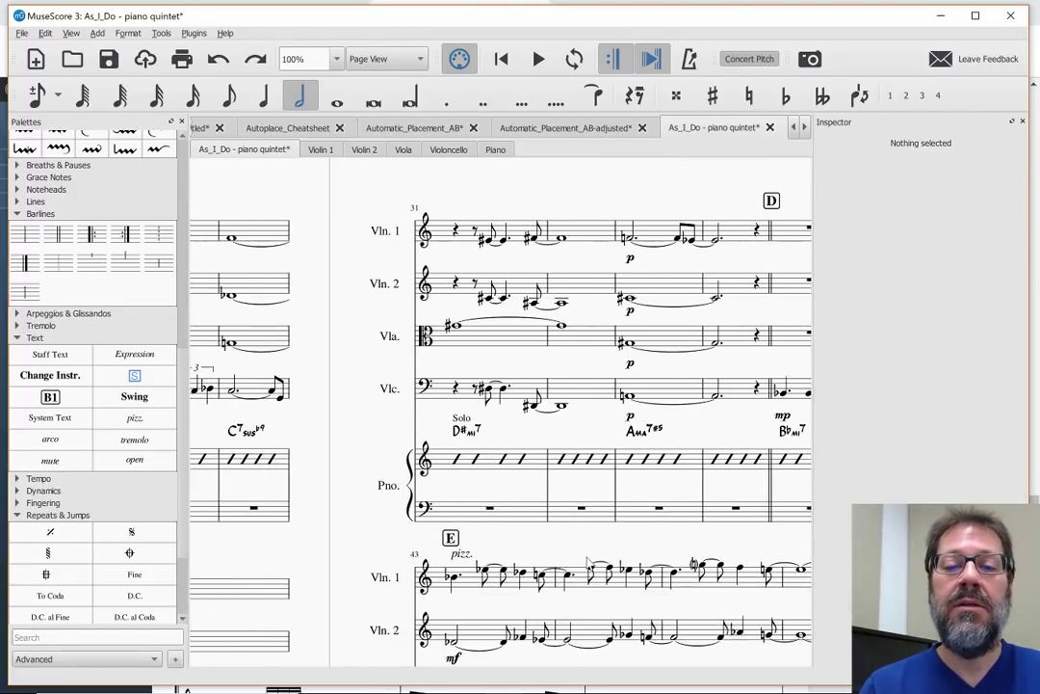
pyautogui.scroll(-3, 577, 540)
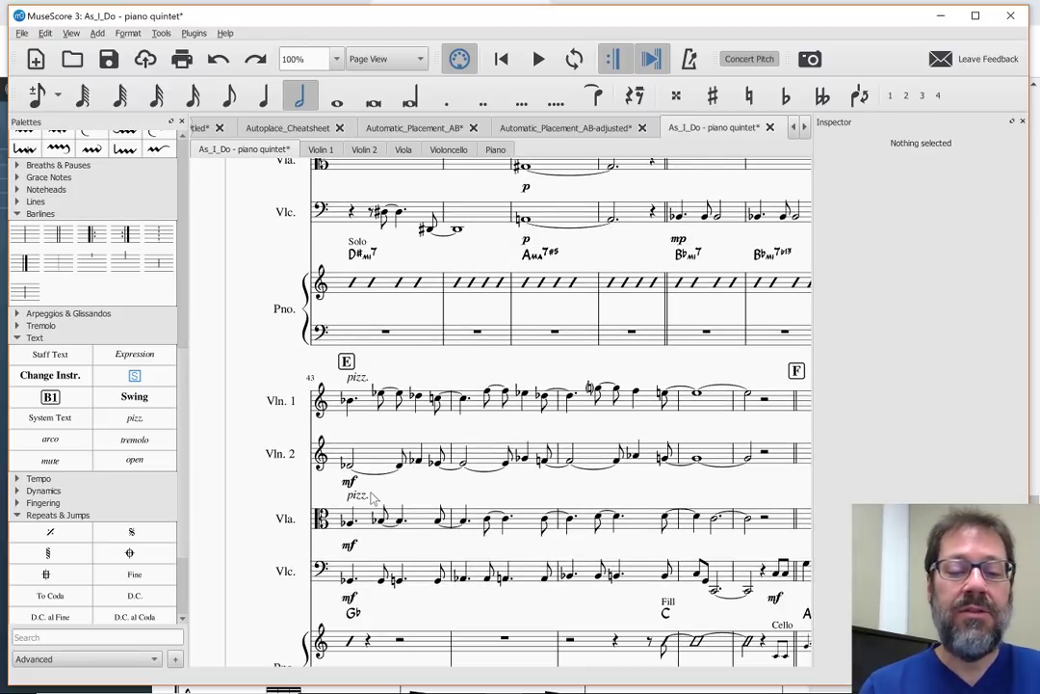
pyautogui.hotkey('ctrl', 'shift', 'z')
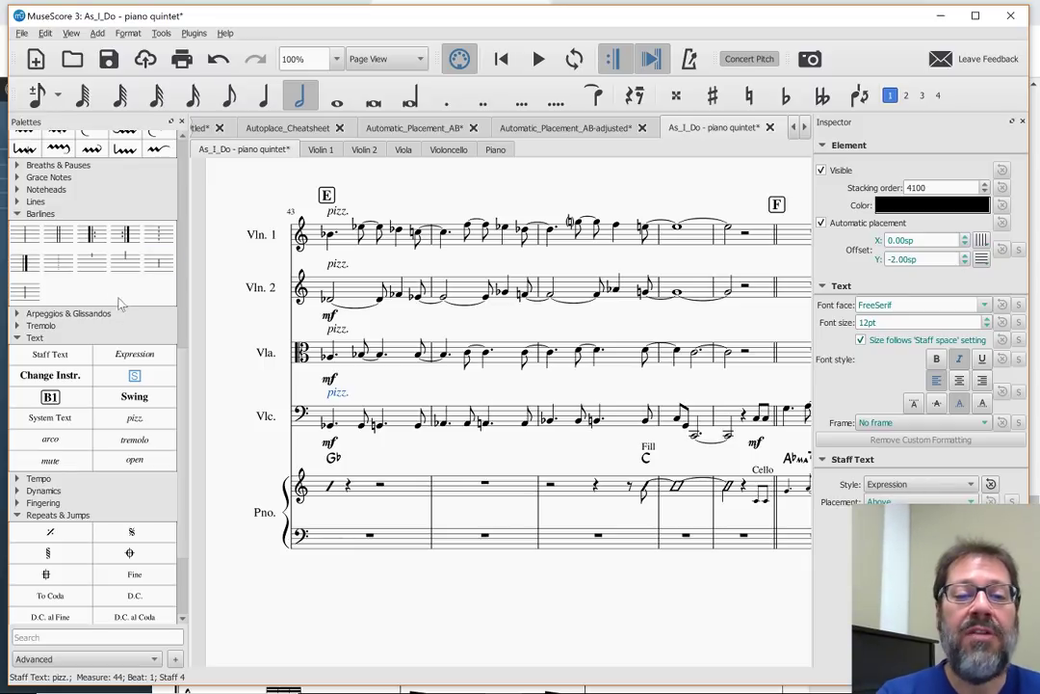
# Nudge the viola's mf dynamic at rehearsal mark E left to an X offset of -1.70sp
pyautogui.click(330, 380)
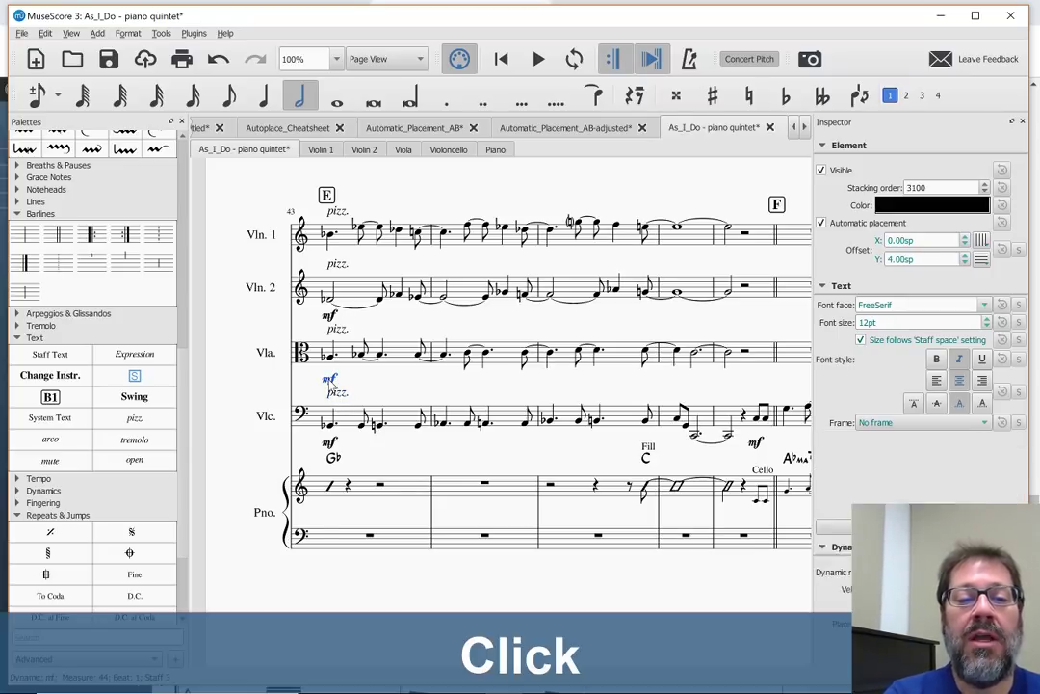
pyautogui.press('Left')
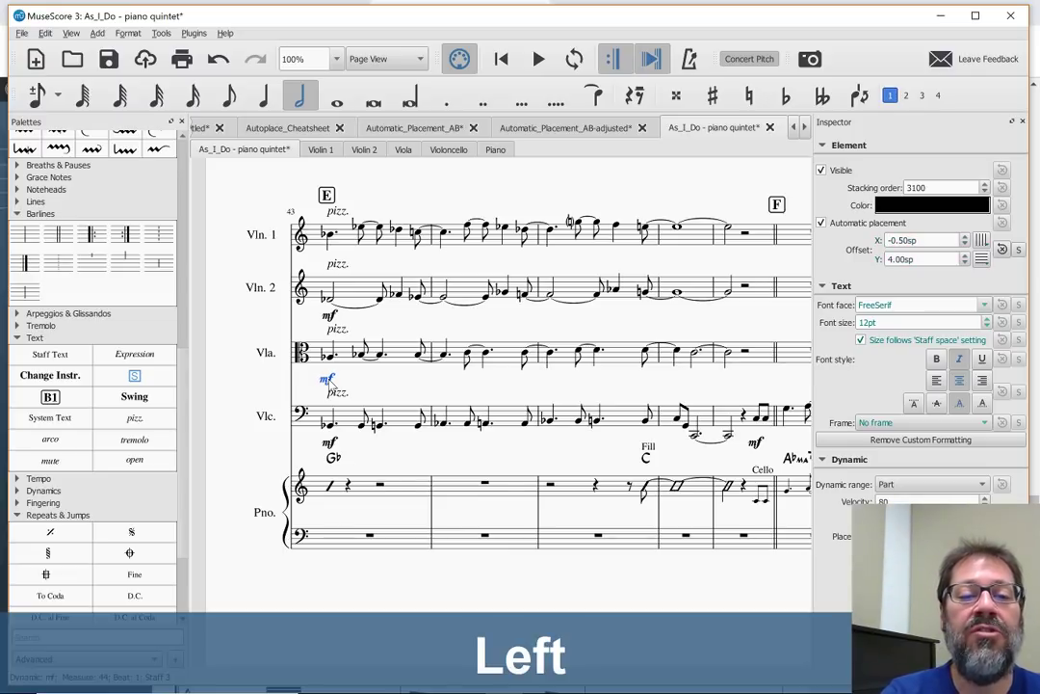
pyautogui.press('Left')
pyautogui.press('Left')
pyautogui.press('Left')
pyautogui.press('Left')
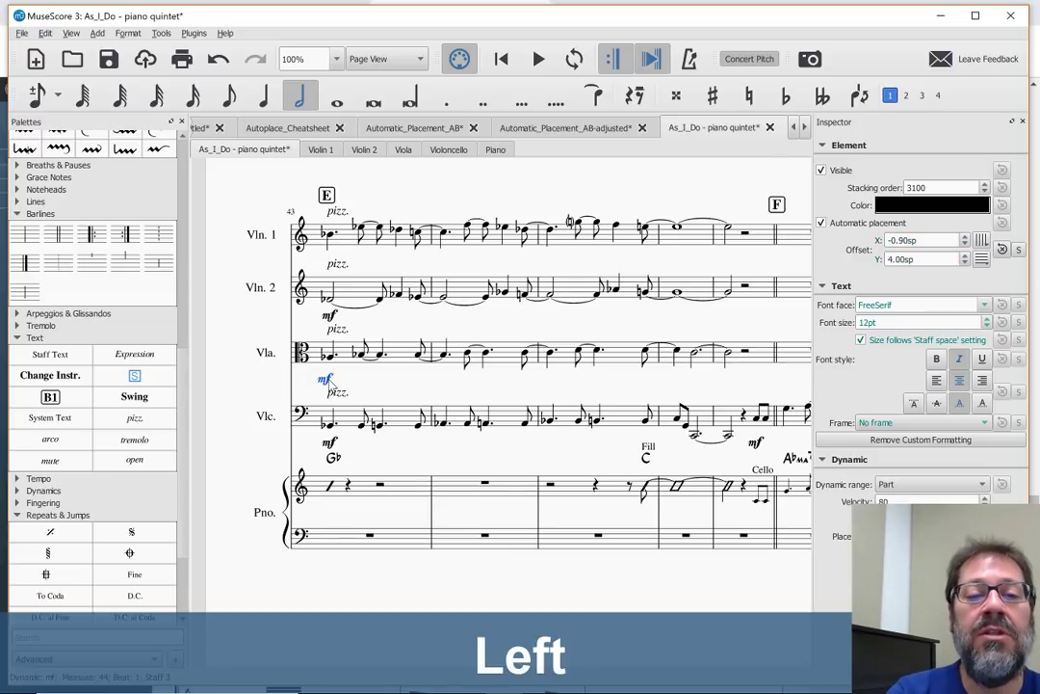
pyautogui.press('Left')
pyautogui.press('Left')
pyautogui.press('Left')
pyautogui.press('Left')
pyautogui.press('Left')
pyautogui.press('Left')
pyautogui.press('Left')
pyautogui.press('Left')
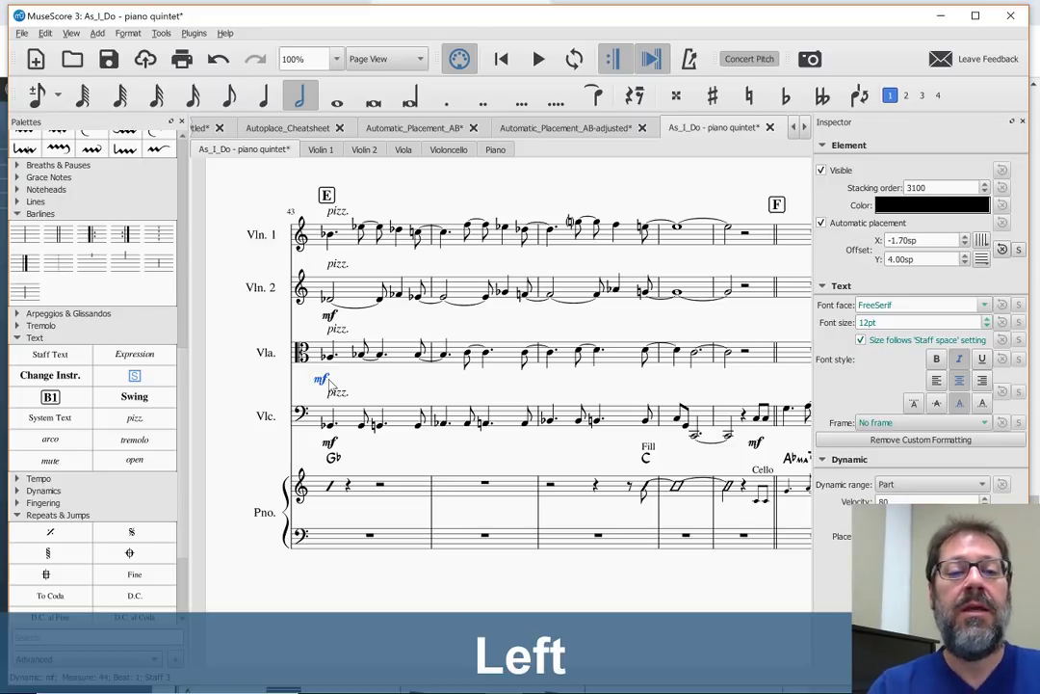
# Move the viola's mf dynamic farther left, and go to rehearsal mark E
pyautogui.hotkey('ctrl', 'Left')
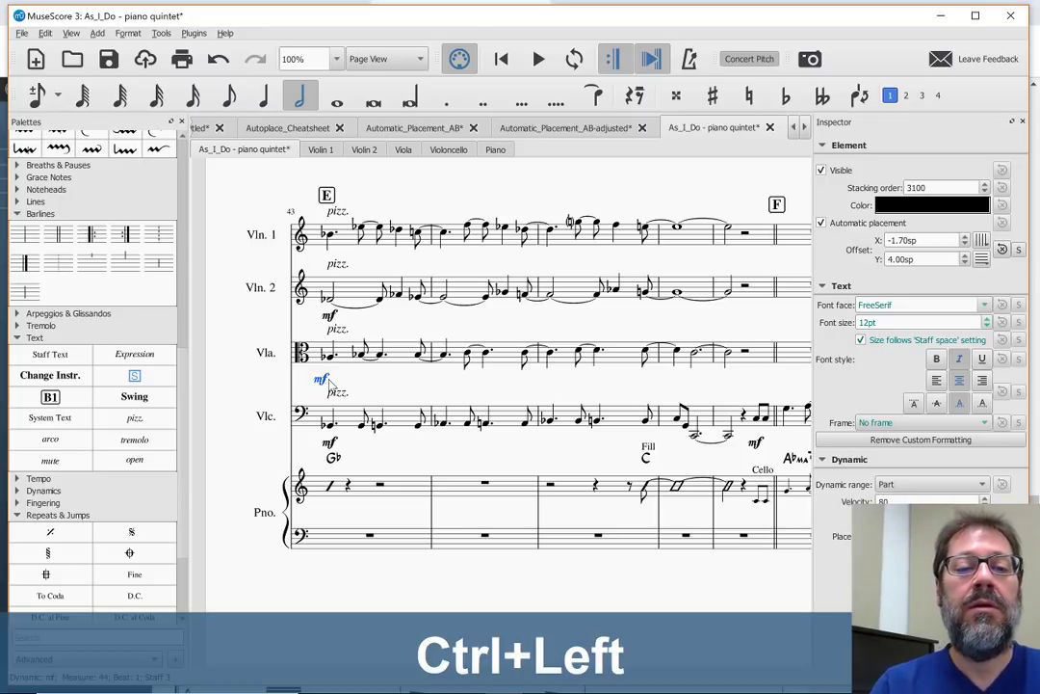
pyautogui.click(322, 380)
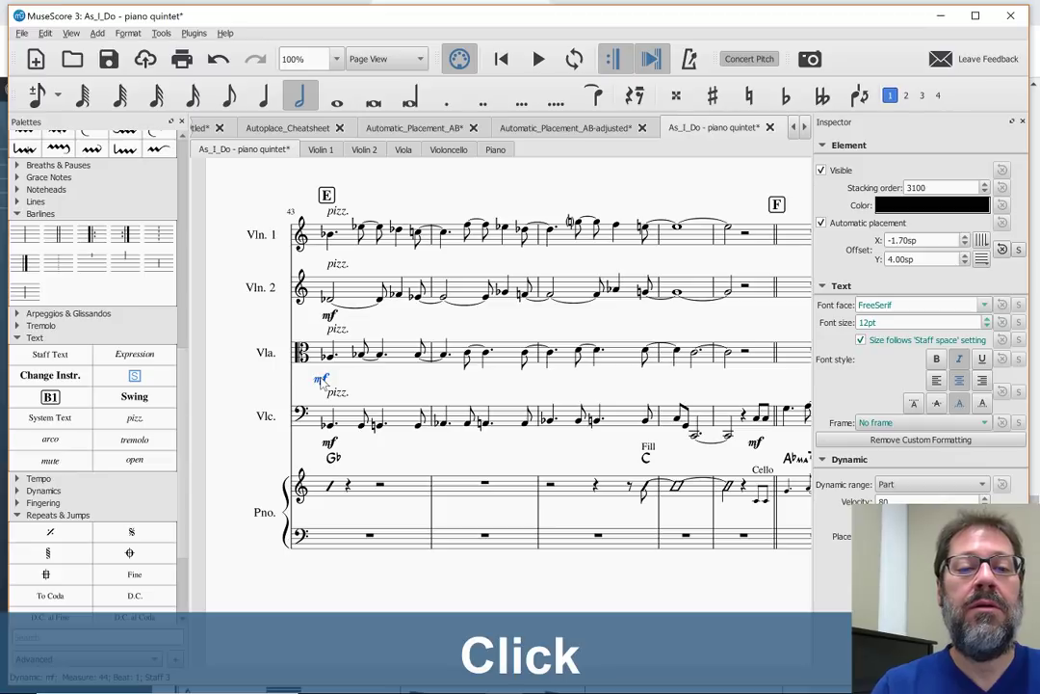
pyautogui.hotkey('ctrl', 'Left')
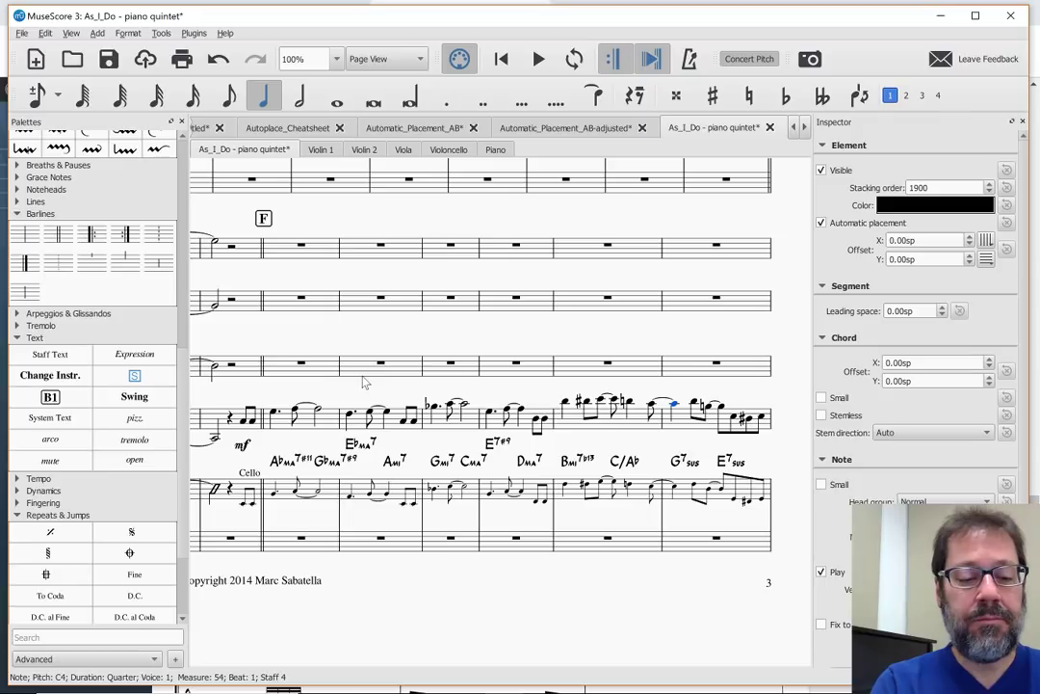
pyautogui.hotkey('ctrl', 'f')
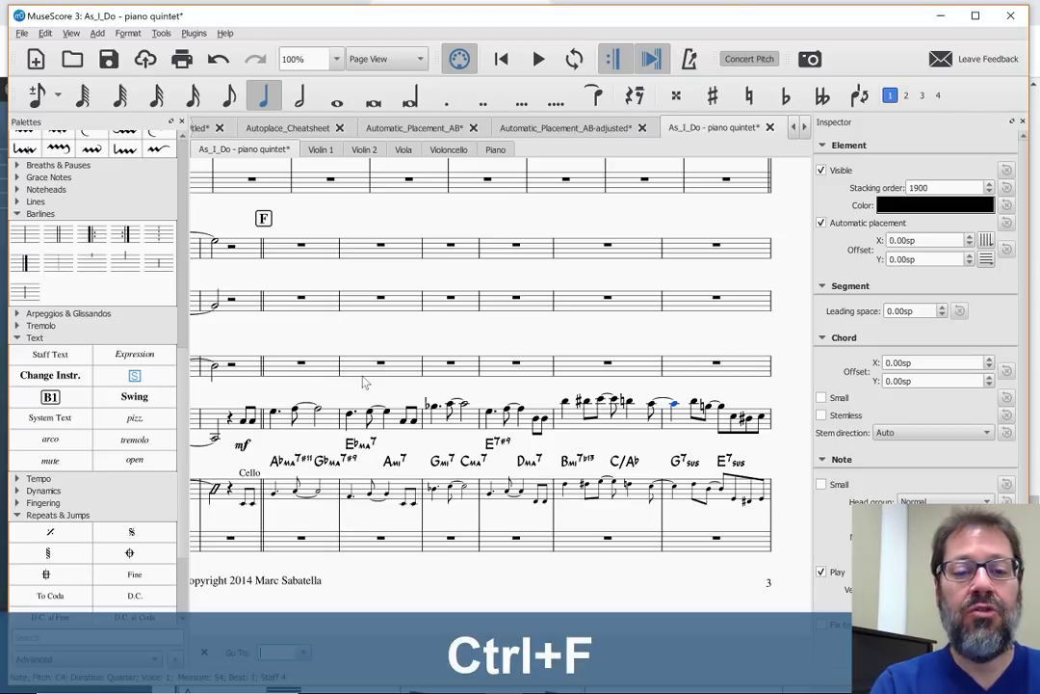
pyautogui.write('E')
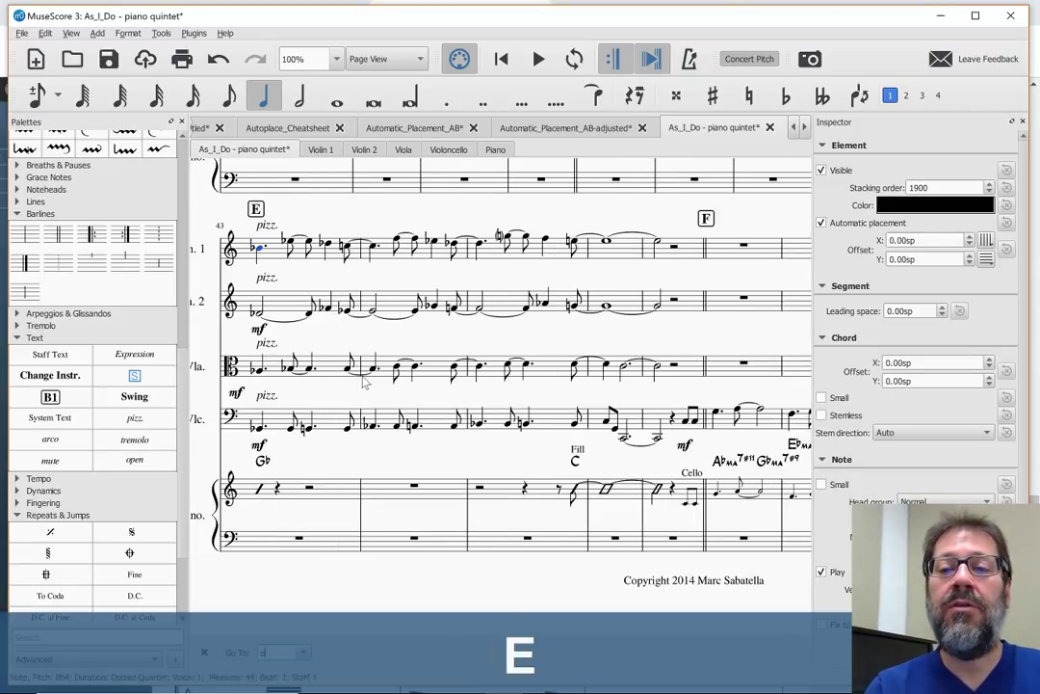
pyautogui.press('Escape')
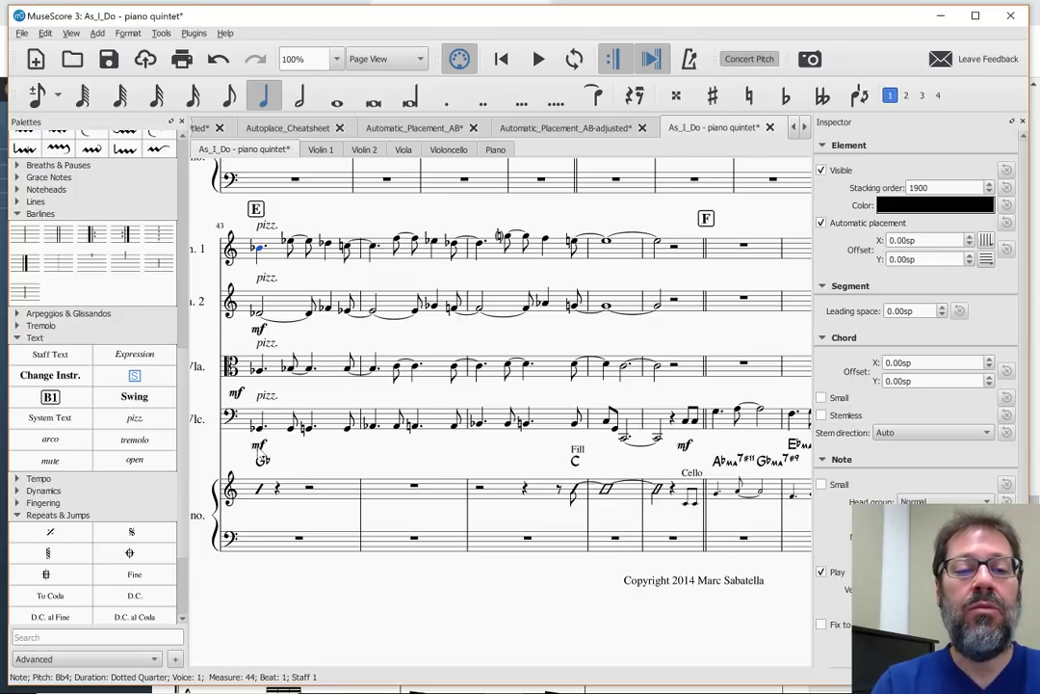
# Undo the last nudge of the viola's mf, and play the pizz. passage from the cello's first note at rehearsal mark E
pyautogui.hotkey('ctrl', 'z')
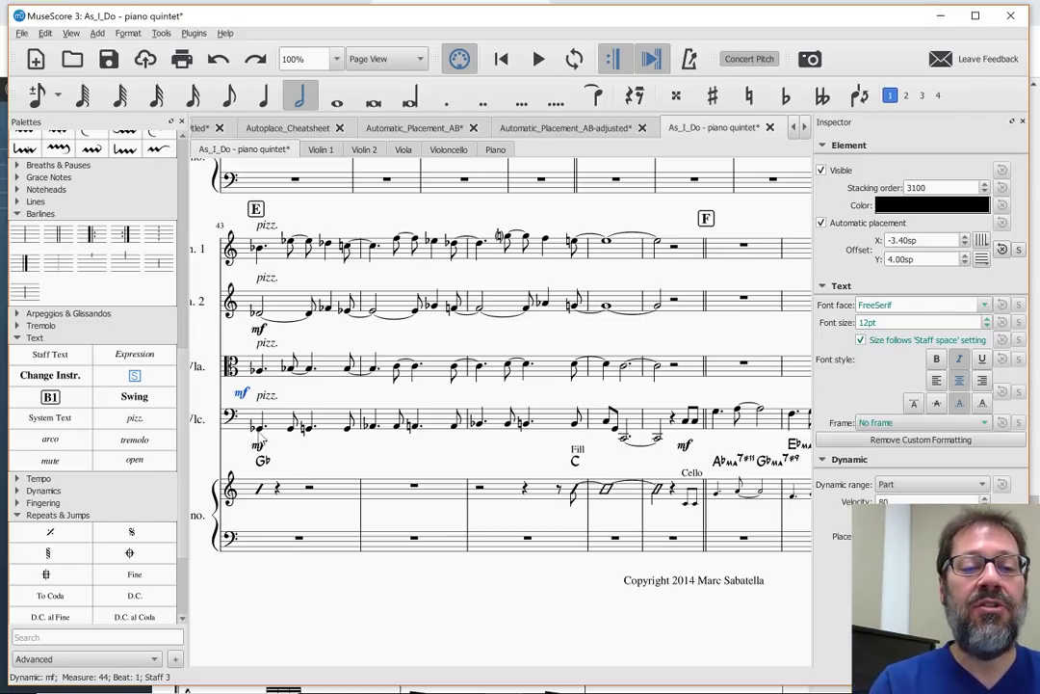
pyautogui.click(260, 429)
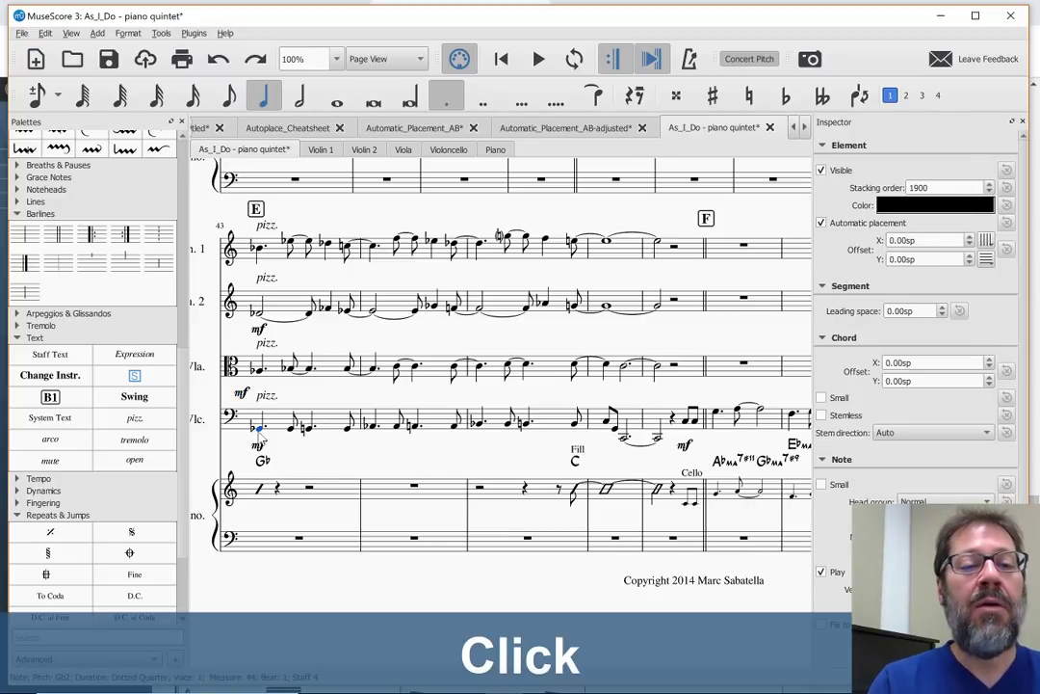
pyautogui.press('space')
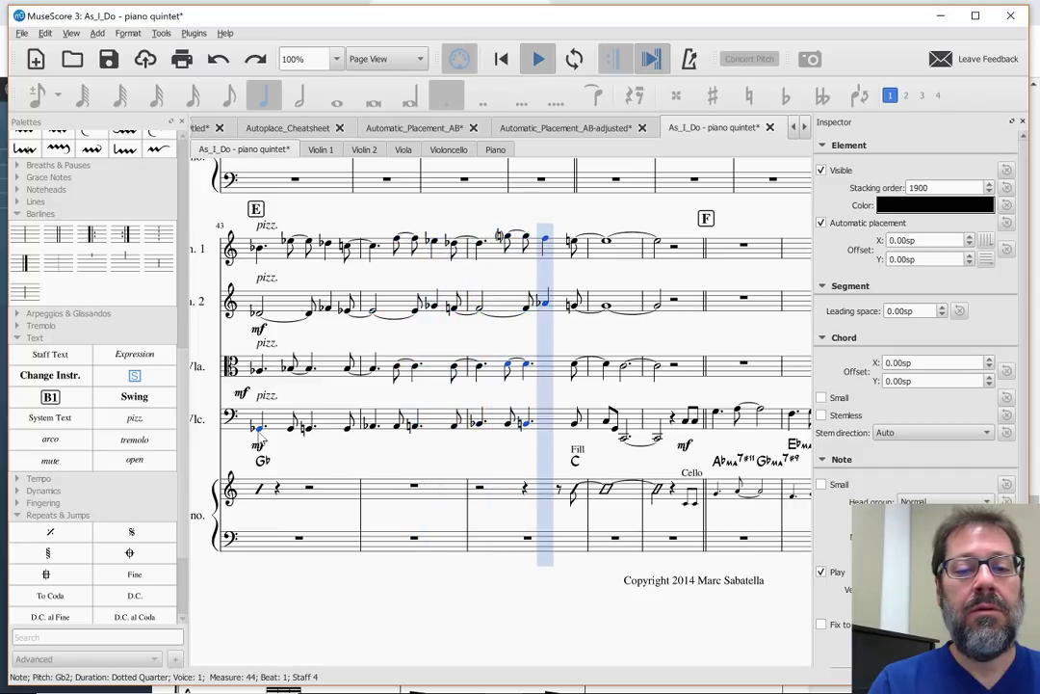
pyautogui.press('space')
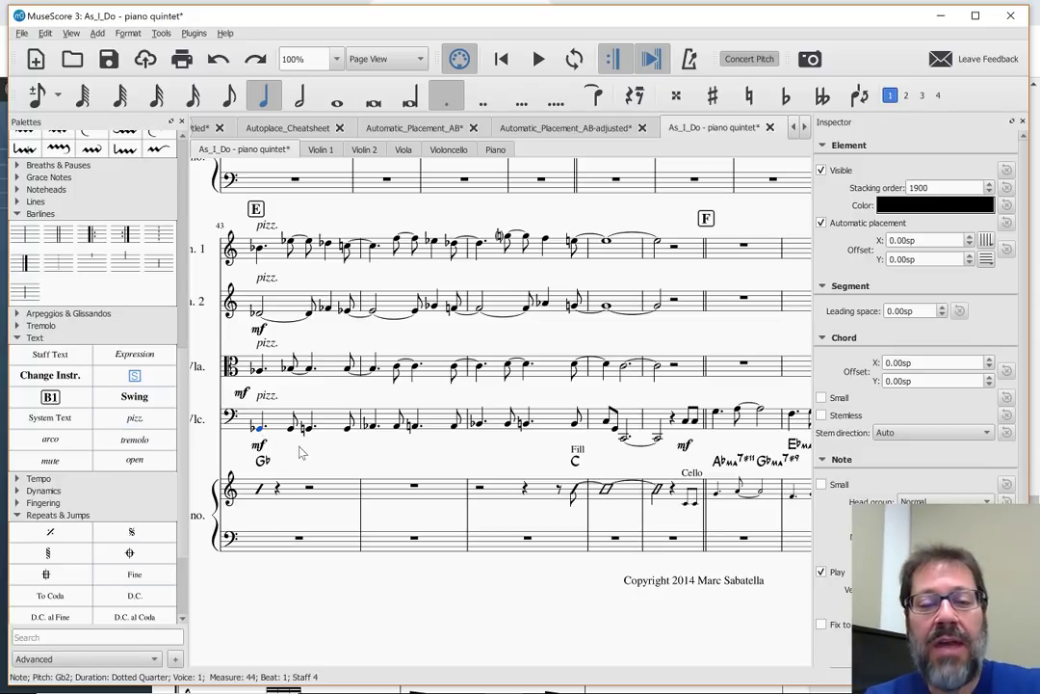
pyautogui.scroll(8, 343, 256)
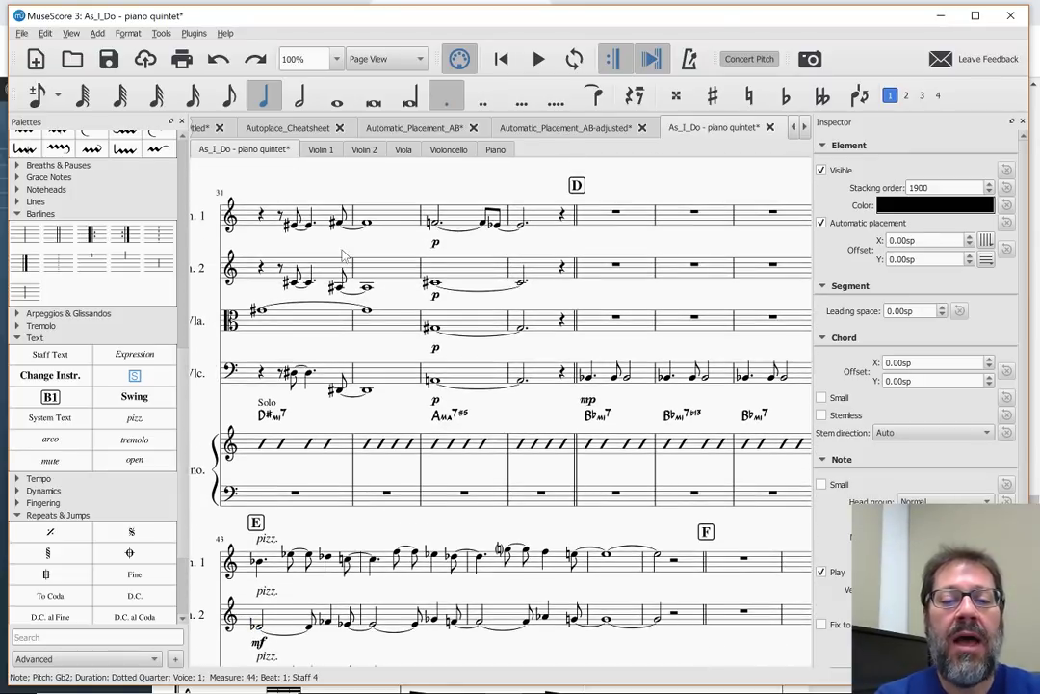
pyautogui.hscroll(-10, 343, 256)
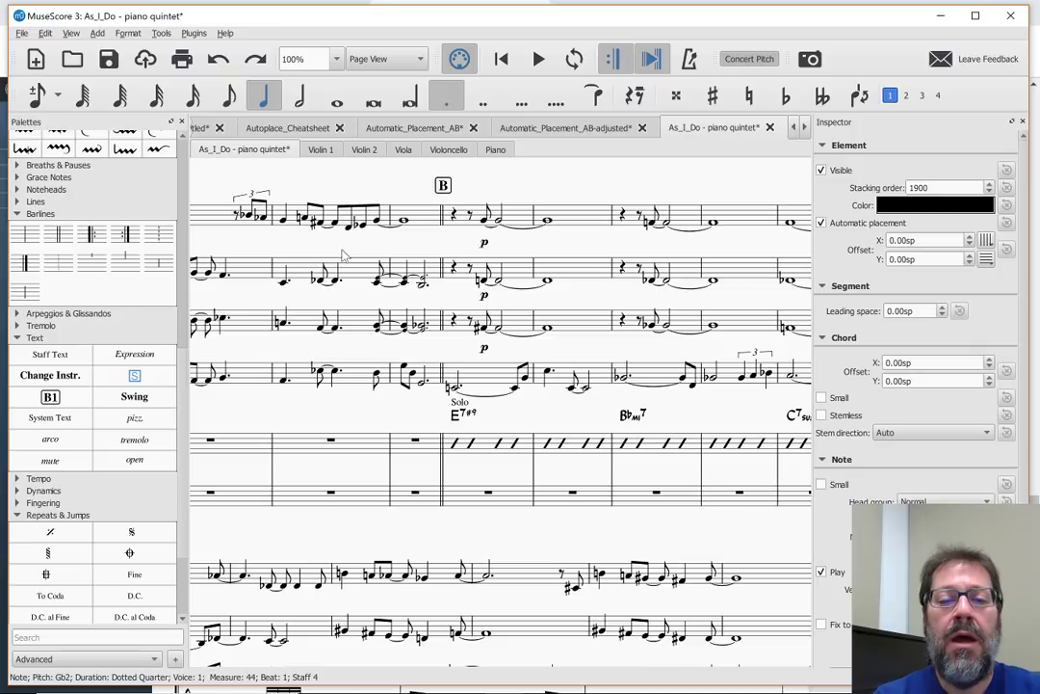
# Set the piano's lower staff to Always hide when empty in its Staff/Part Properties
pyautogui.scroll(1, 342, 256)
pyautogui.hscroll(-5, 343, 255)
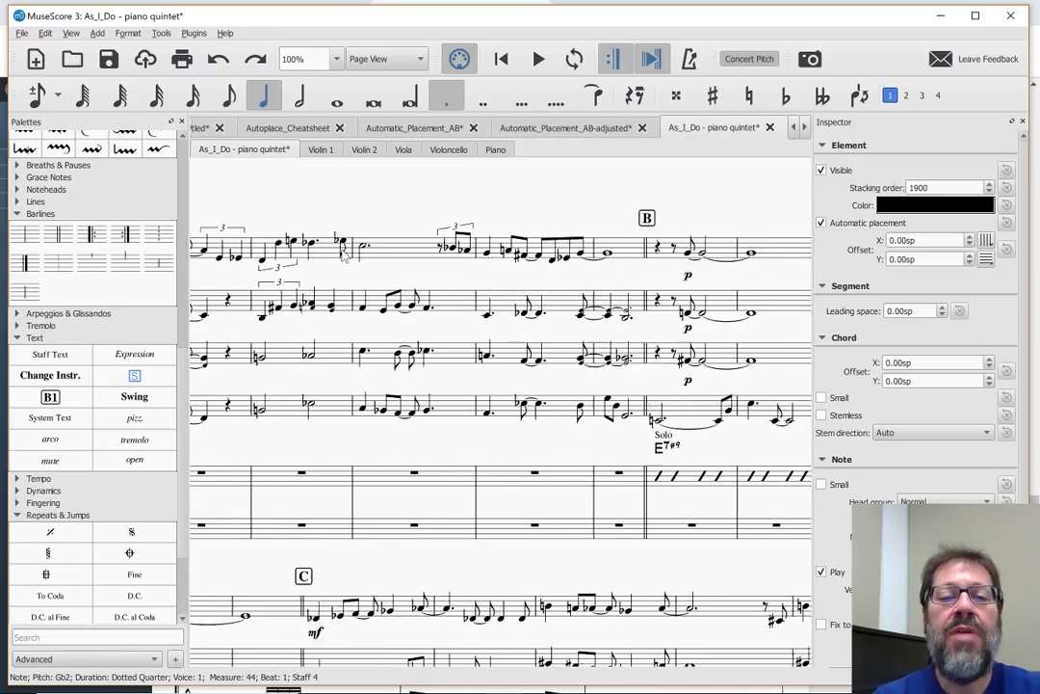
pyautogui.hscroll(-8, 343, 255)
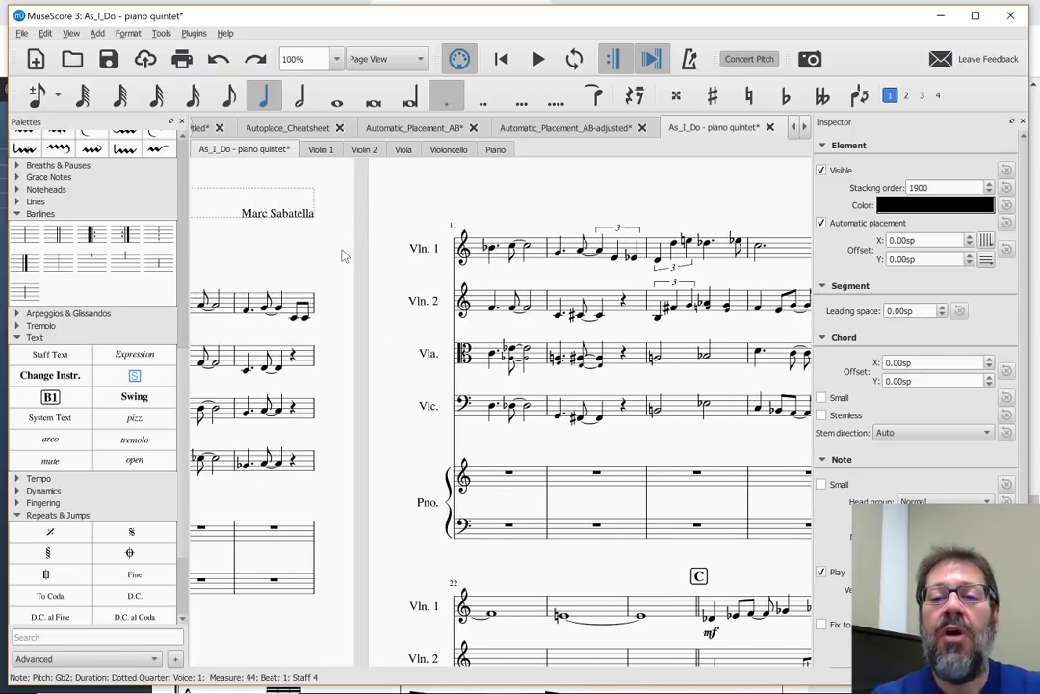
pyautogui.hscroll(-12, 343, 255)
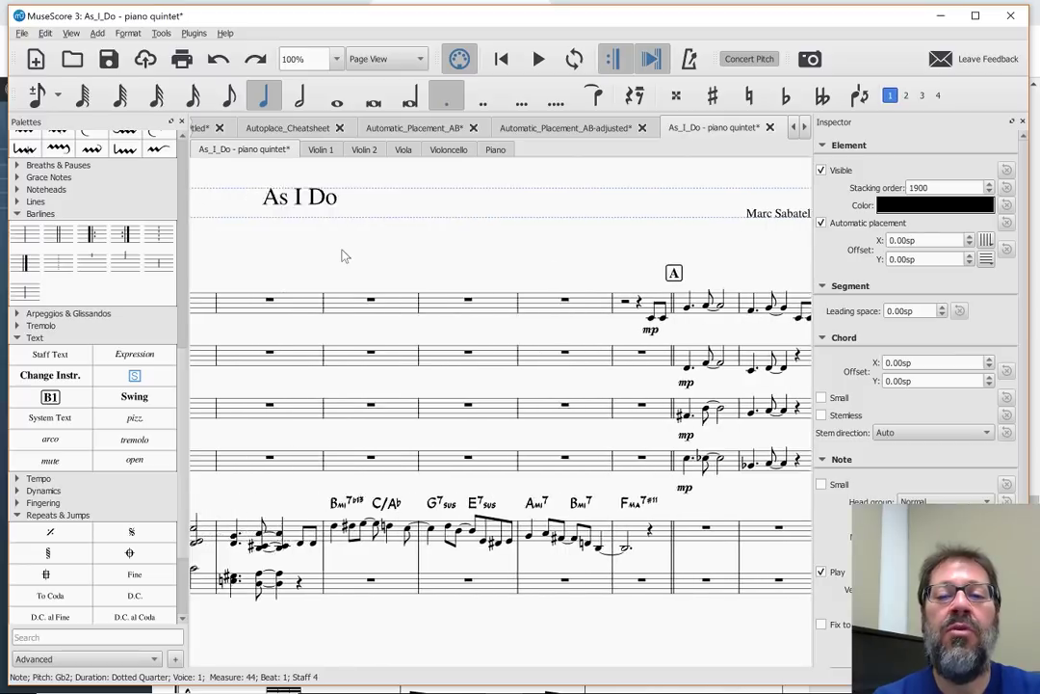
pyautogui.hscroll(-4, 343, 256)
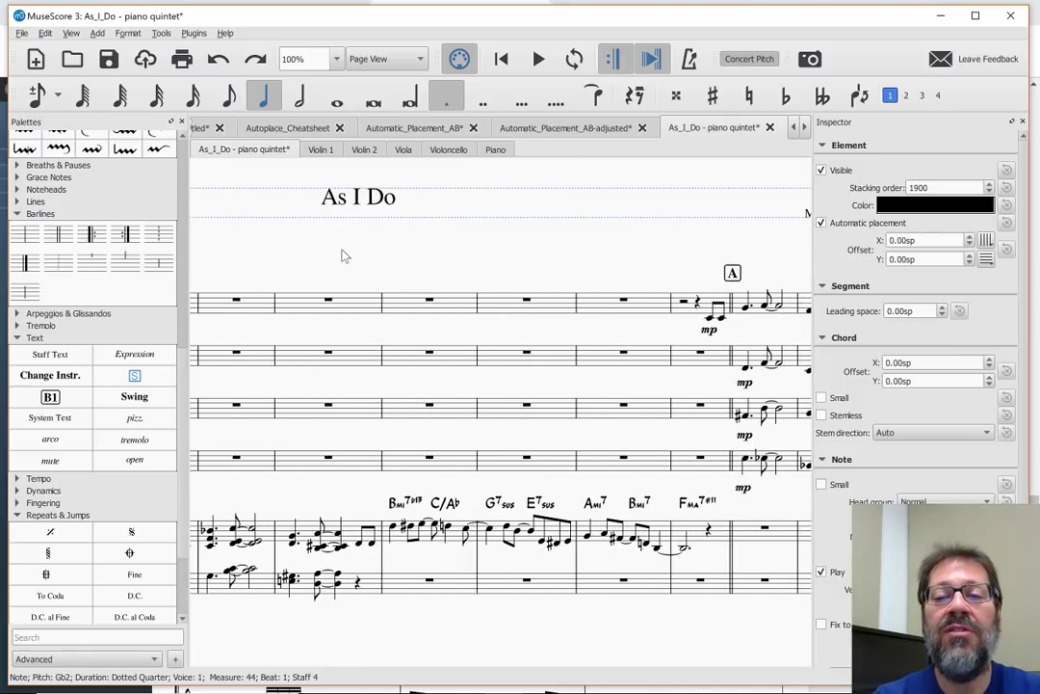
pyautogui.hscroll(-6, 343, 255)
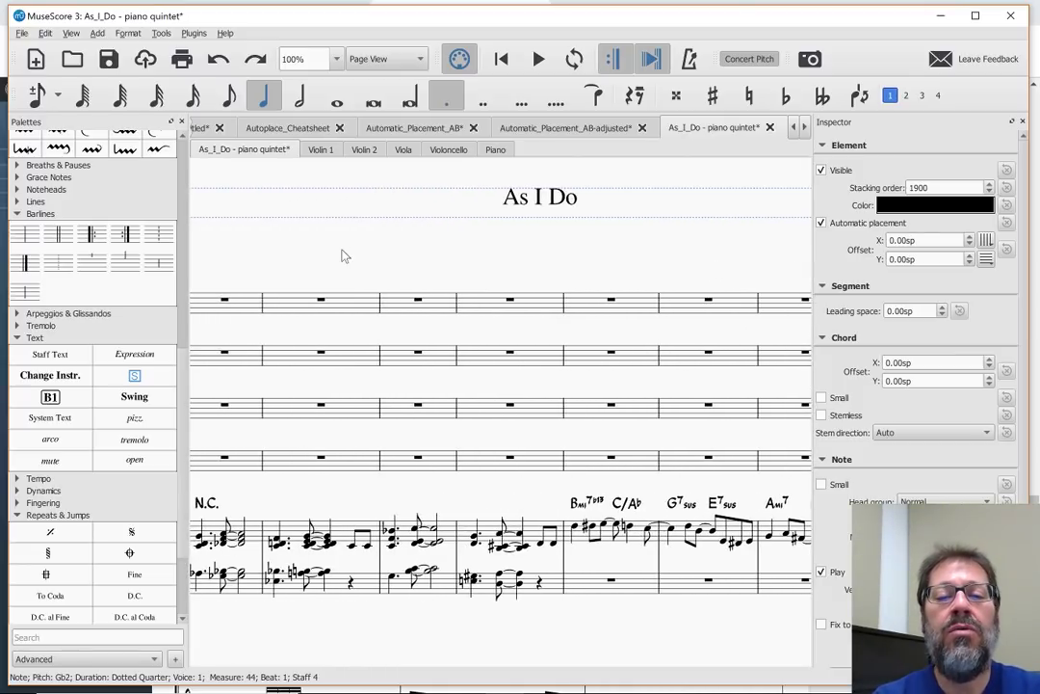
pyautogui.hscroll(5, 343, 255)
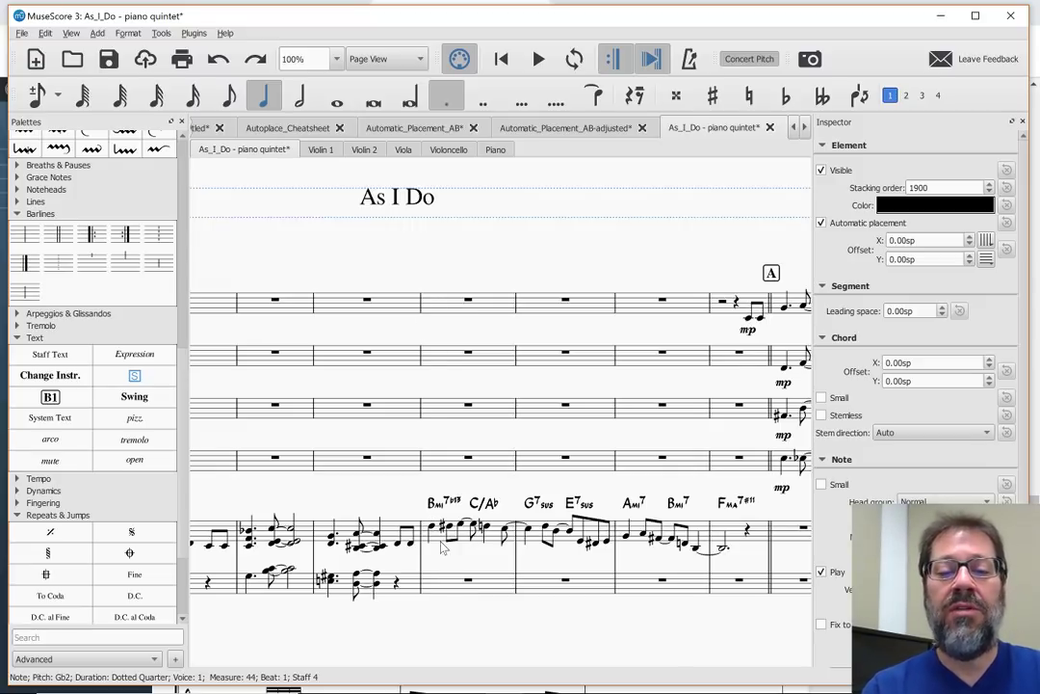
pyautogui.rightClick(443, 585)
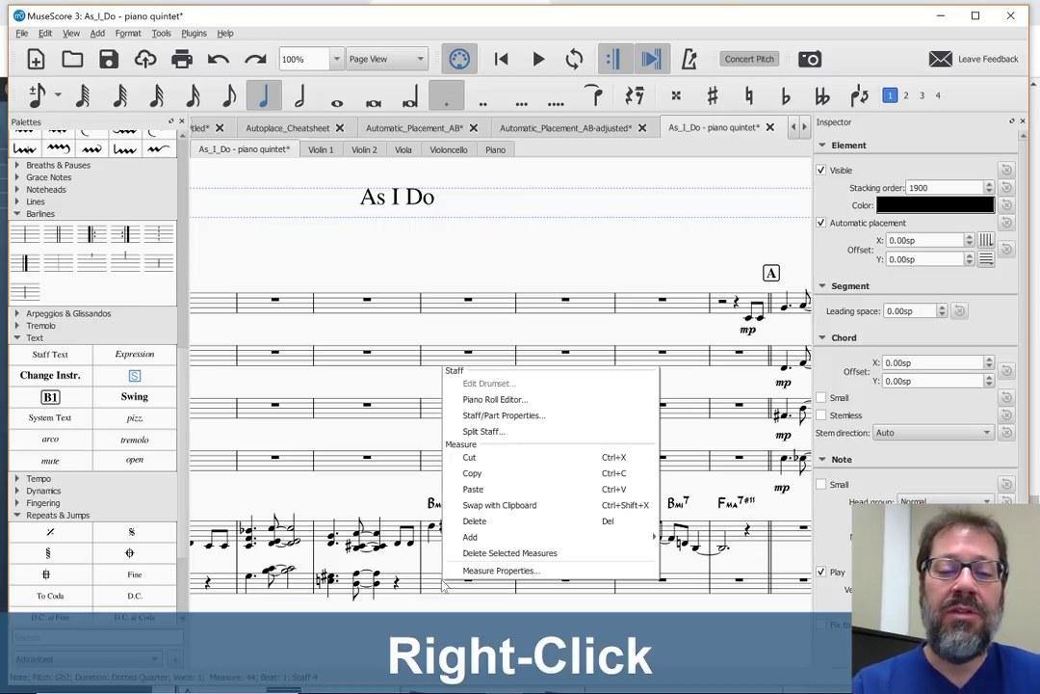
pyautogui.click(489, 416)
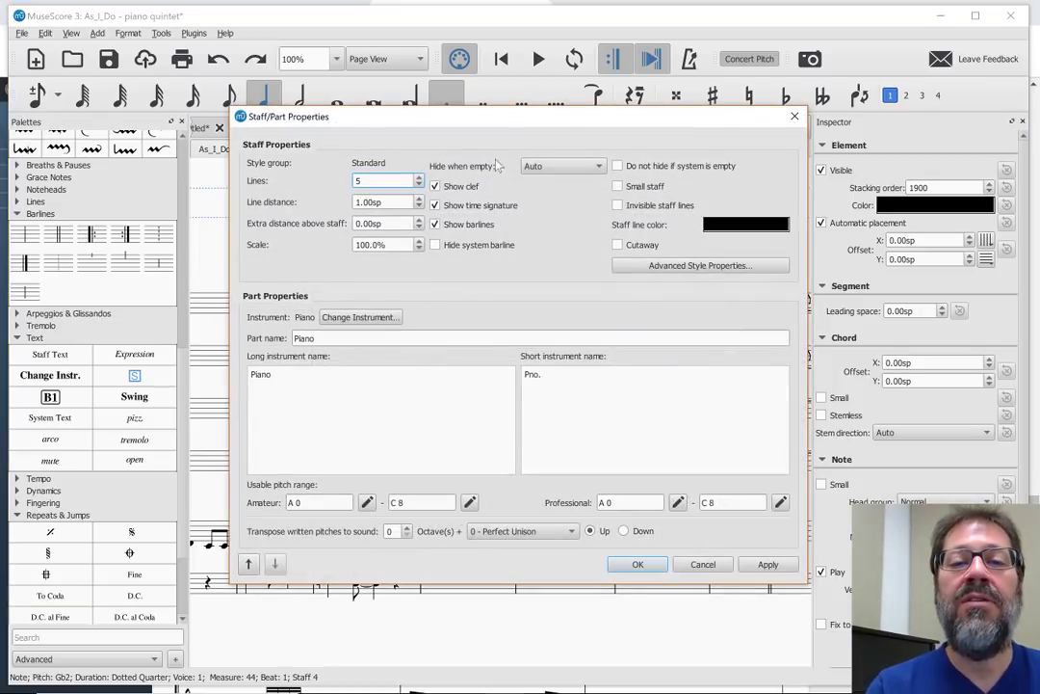
pyautogui.click(542, 166)
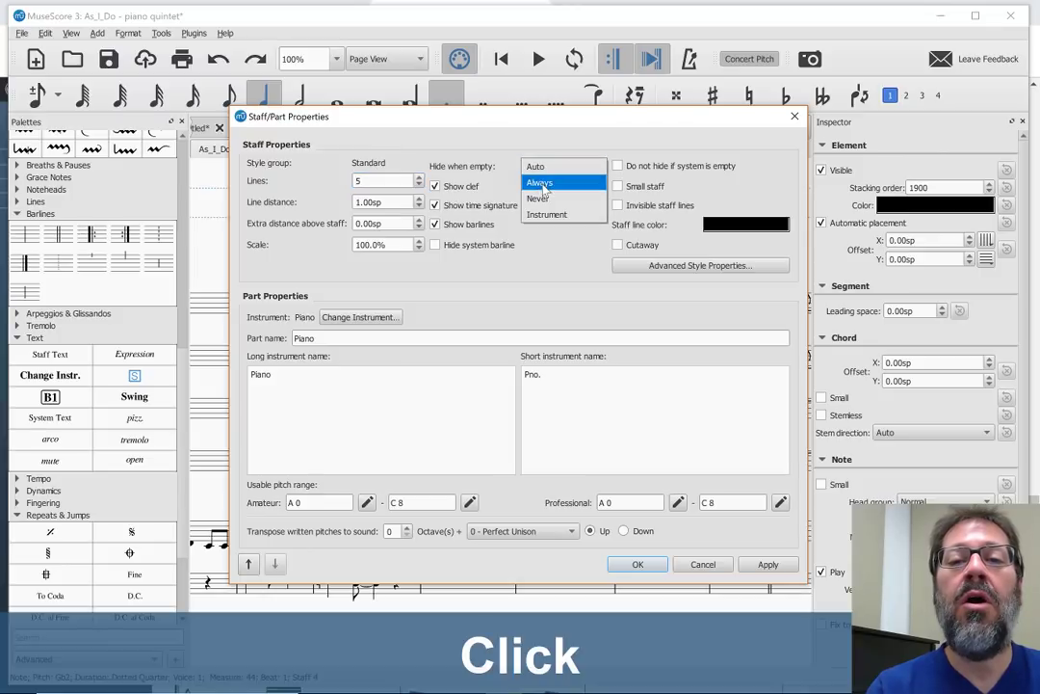
pyautogui.click(541, 183)
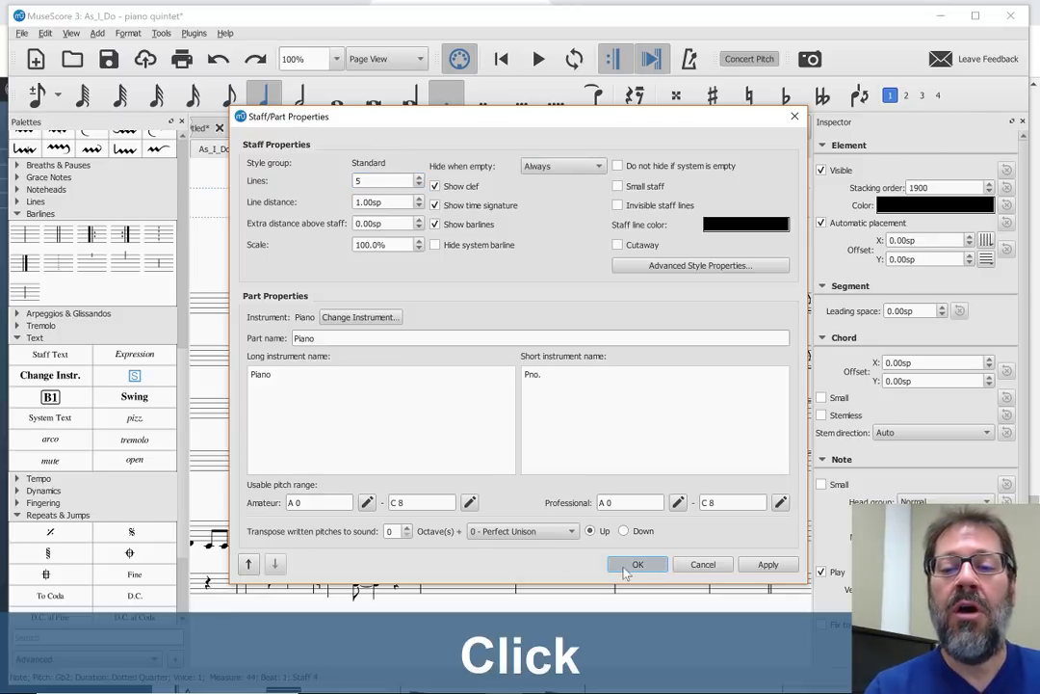
pyautogui.click(634, 565)
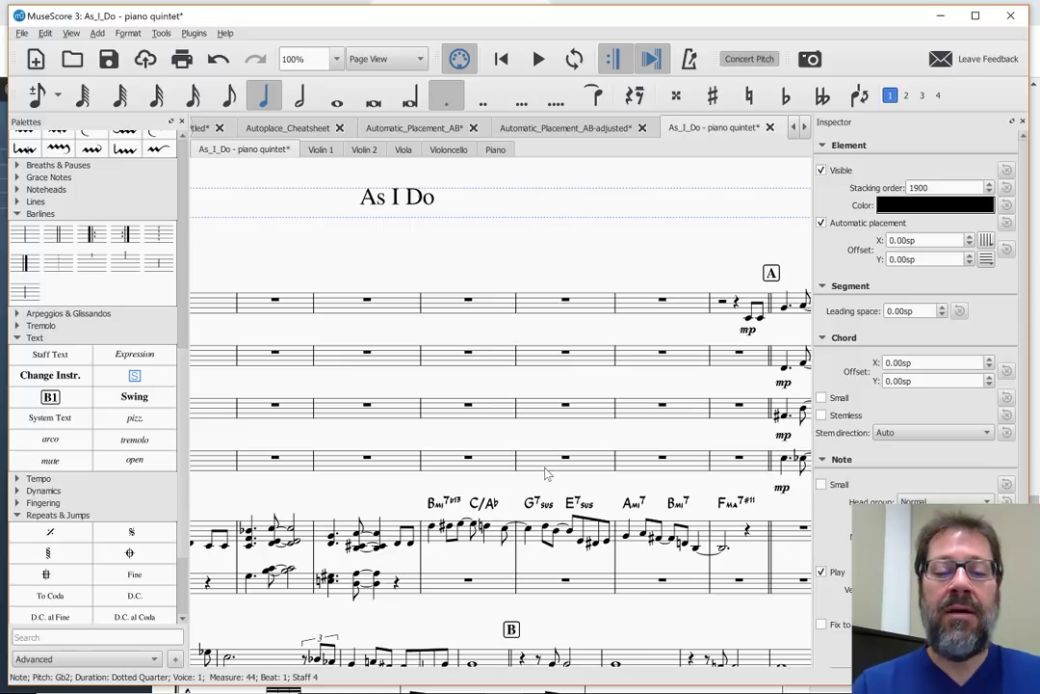
# Examine the piano part throughout the score to see where its lower staff is hidden or shown
pyautogui.scroll(-5, 548, 472)
pyautogui.scroll(-2, 549, 472)
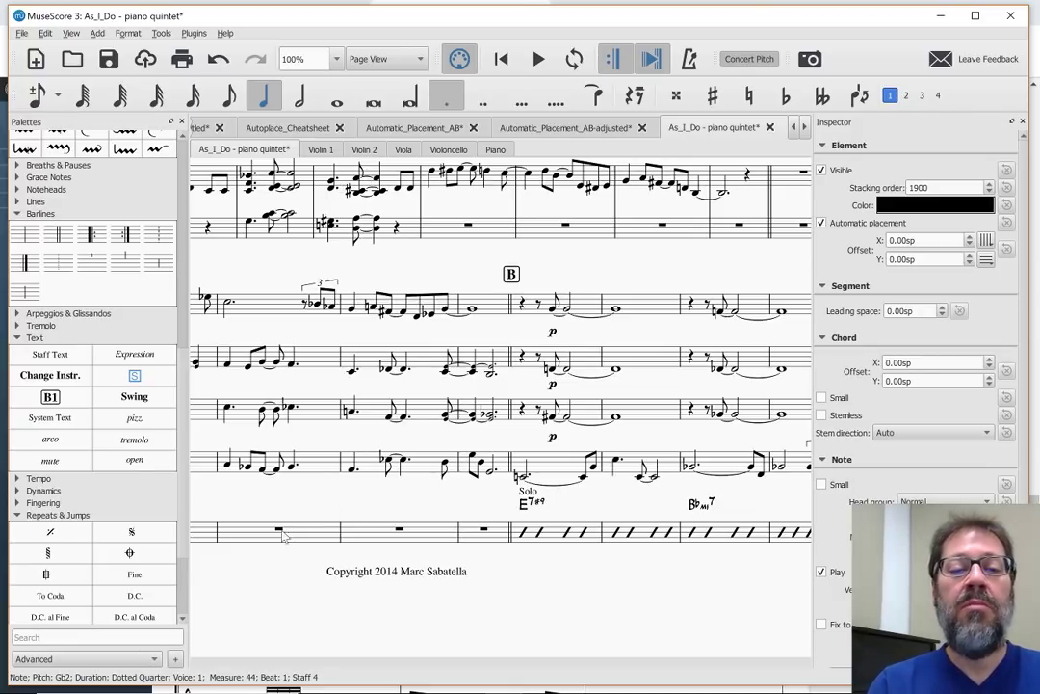
pyautogui.scroll(-2, 403, 529)
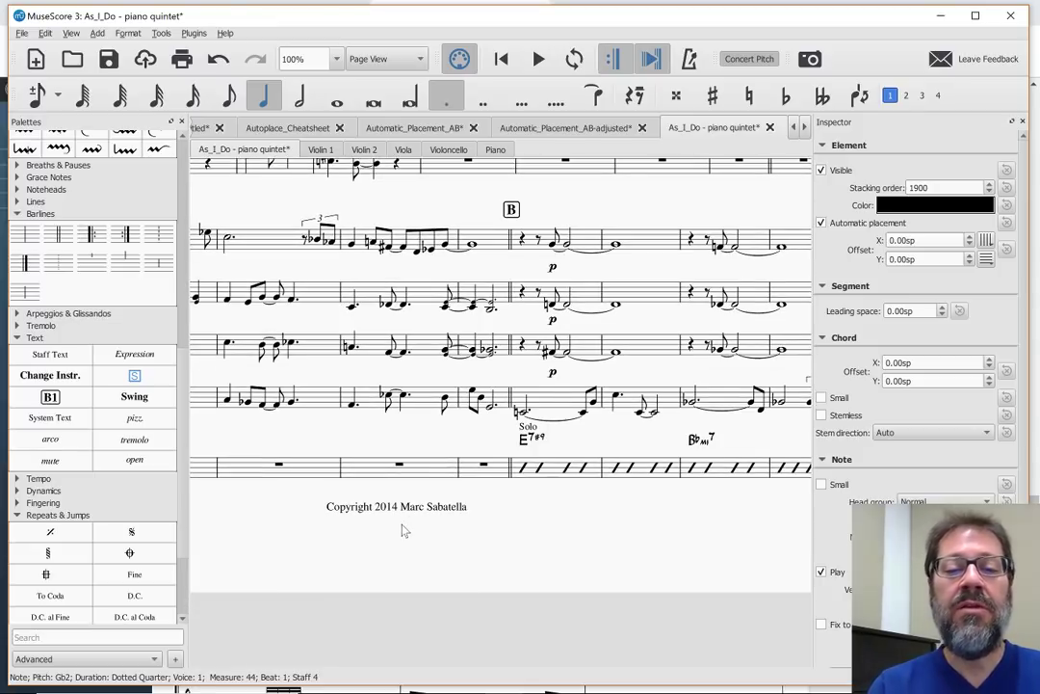
pyautogui.hscroll(5, 393, 470)
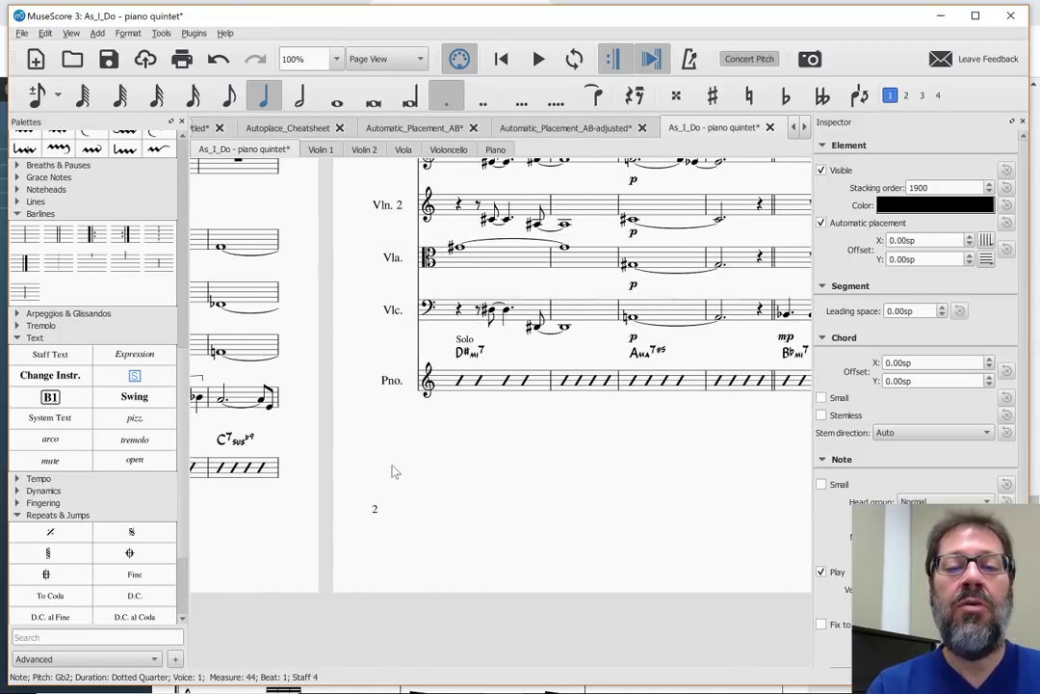
pyautogui.scroll(-5, 393, 470)
pyautogui.hscroll(5, 393, 470)
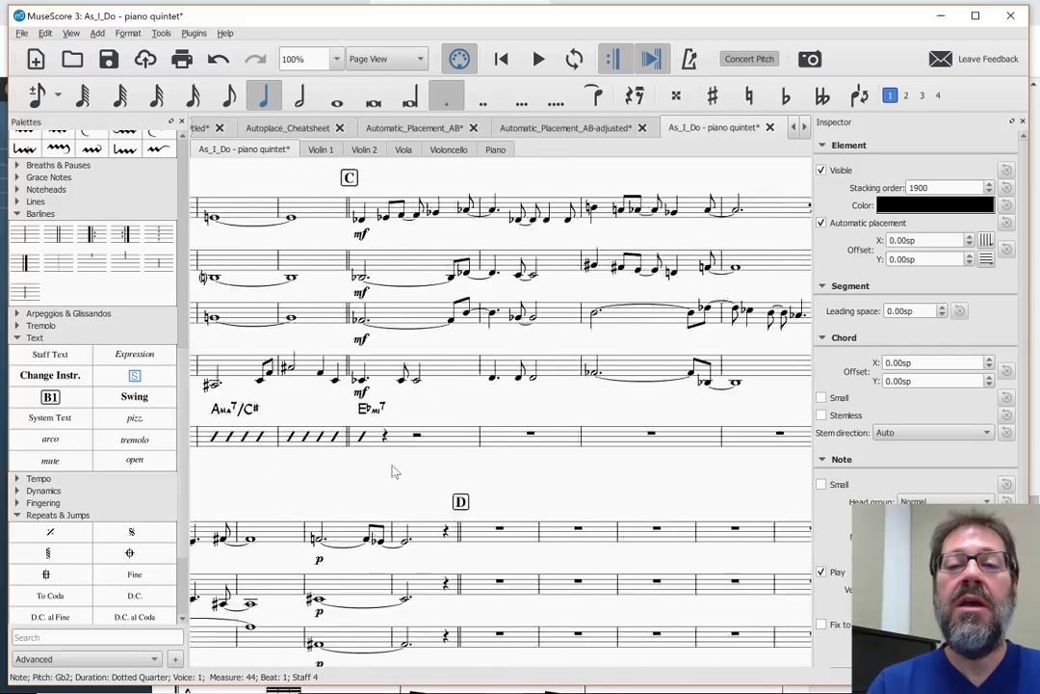
pyautogui.hscroll(10, 393, 470)
pyautogui.keyDown('shift'); pyautogui.click(393, 470); pyautogui.keyUp('shift')
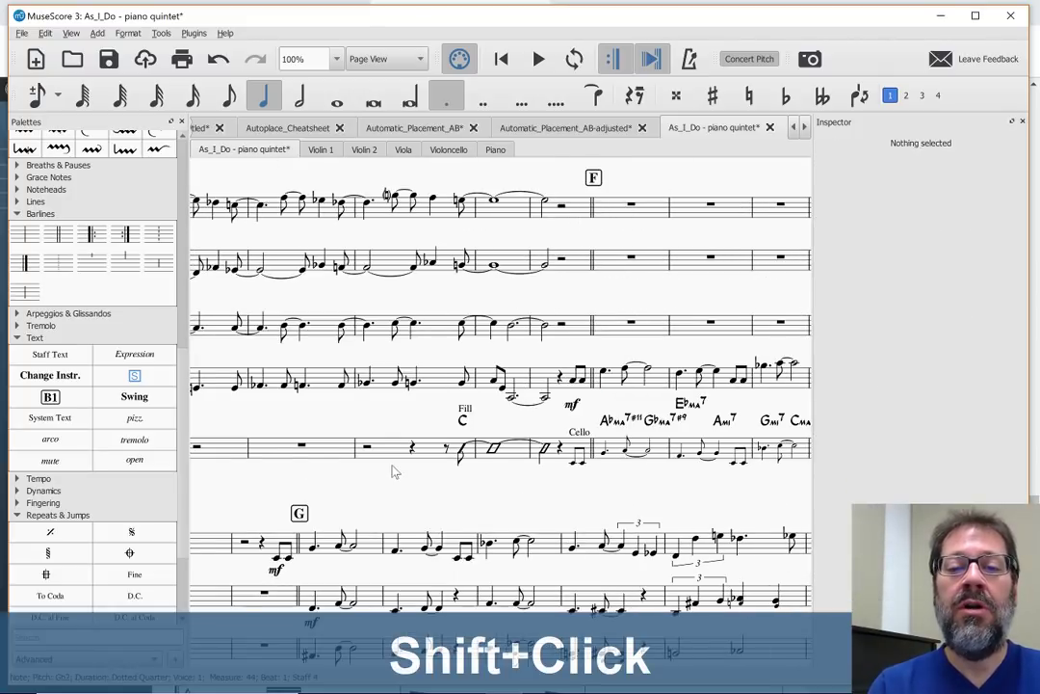
pyautogui.hscroll(10, 393, 470)
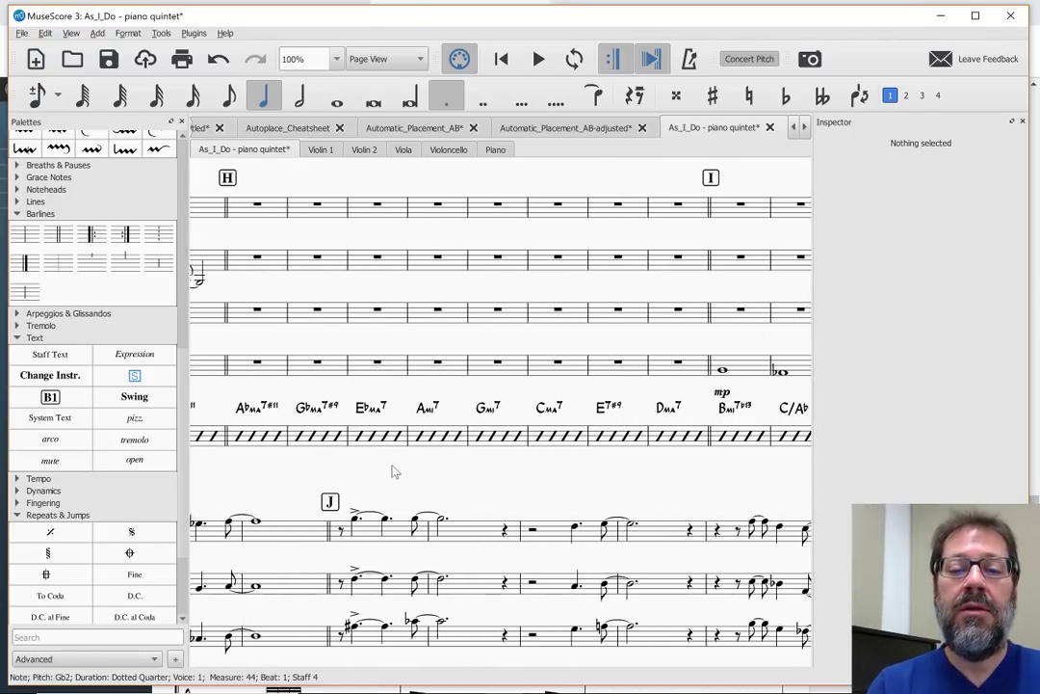
pyautogui.hscroll(5, 393, 470)
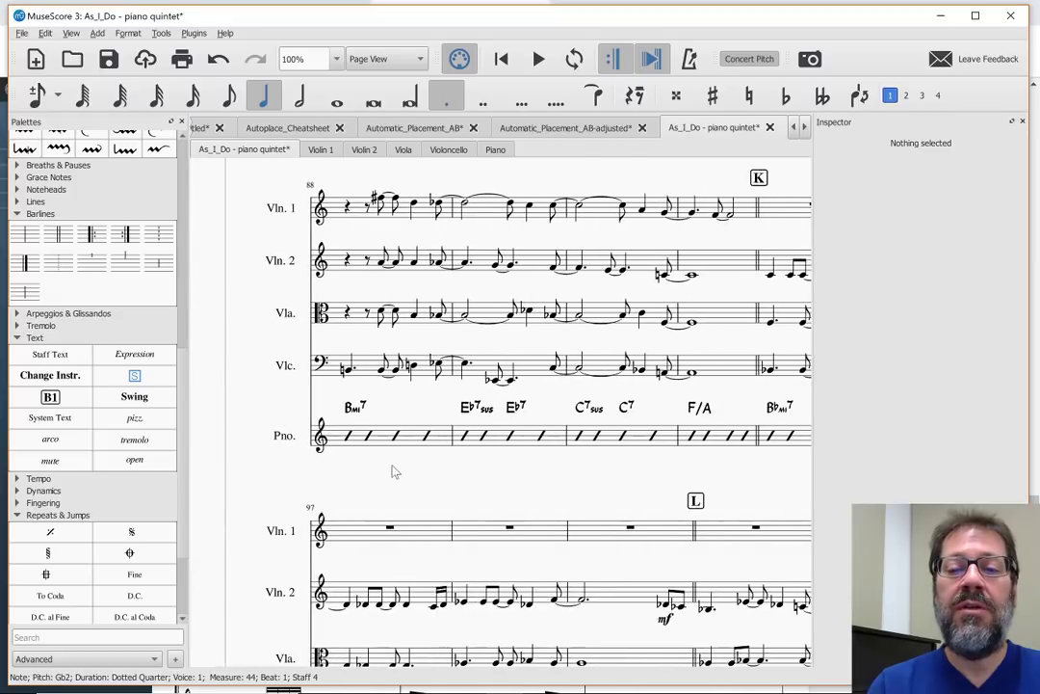
pyautogui.hscroll(10, 393, 470)
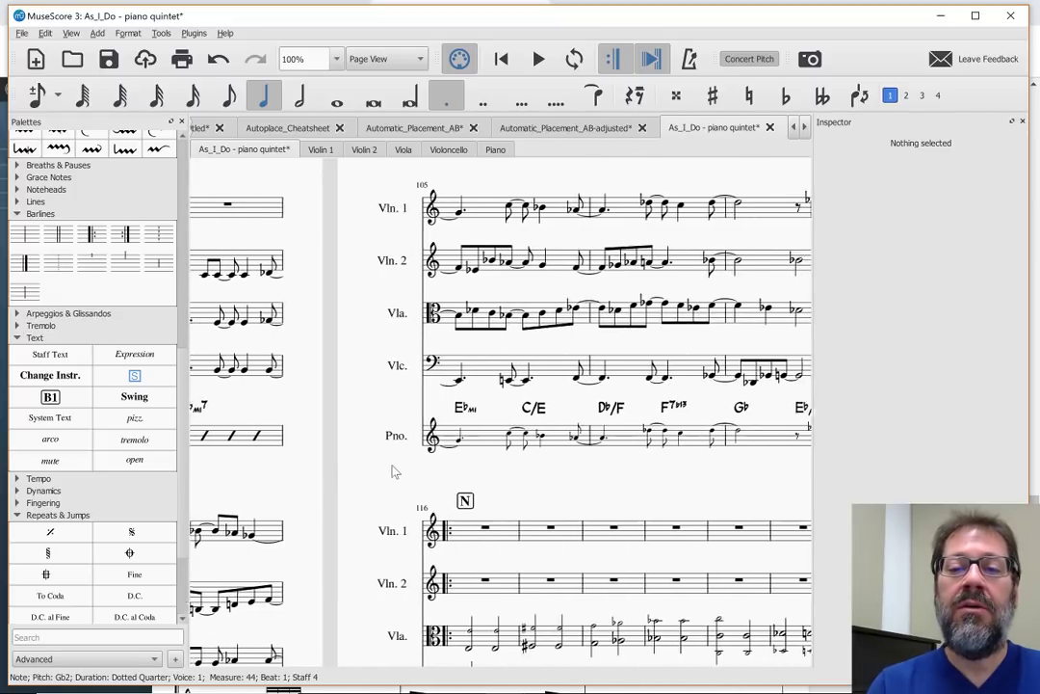
pyautogui.hscroll(10, 393, 470)
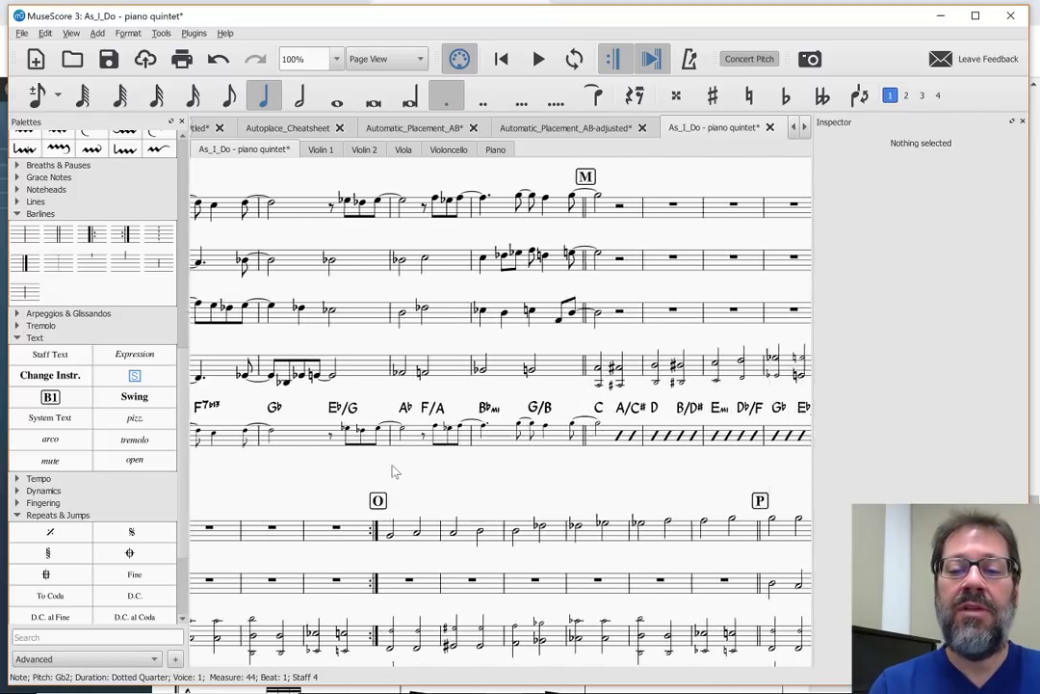
pyautogui.hscroll(10, 393, 470)
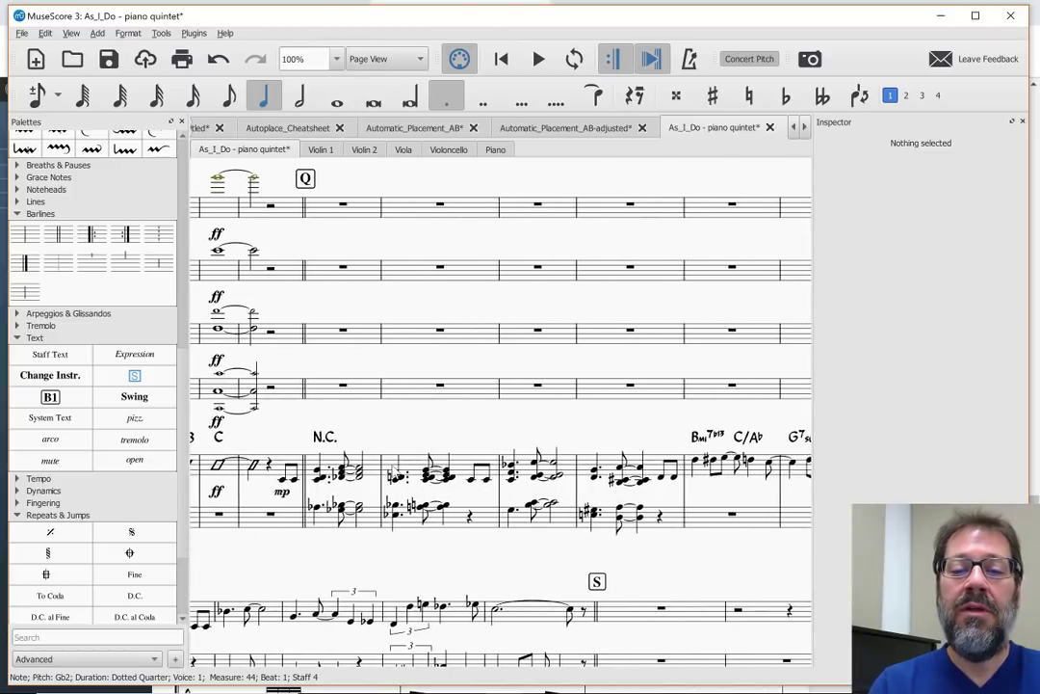
pyautogui.hscroll(10, 393, 470)
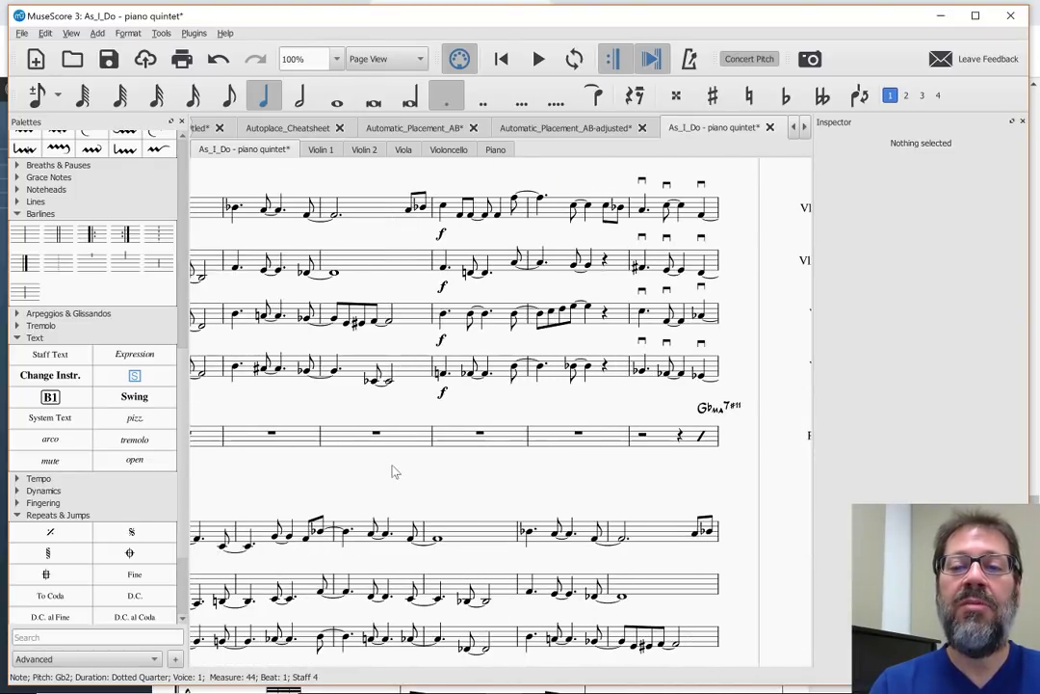
pyautogui.hscroll(10, 393, 471)
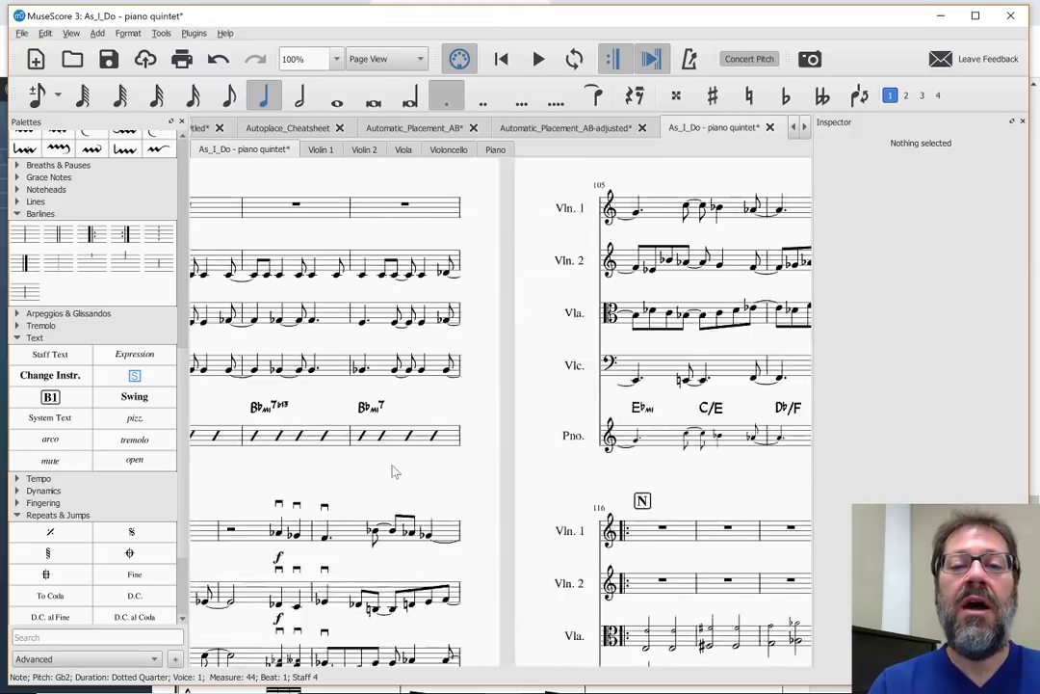
# Delete the Violin 1 music in the four measures before rehearsal mark K, starting at measure 88
pyautogui.hscroll(-10, 393, 470)
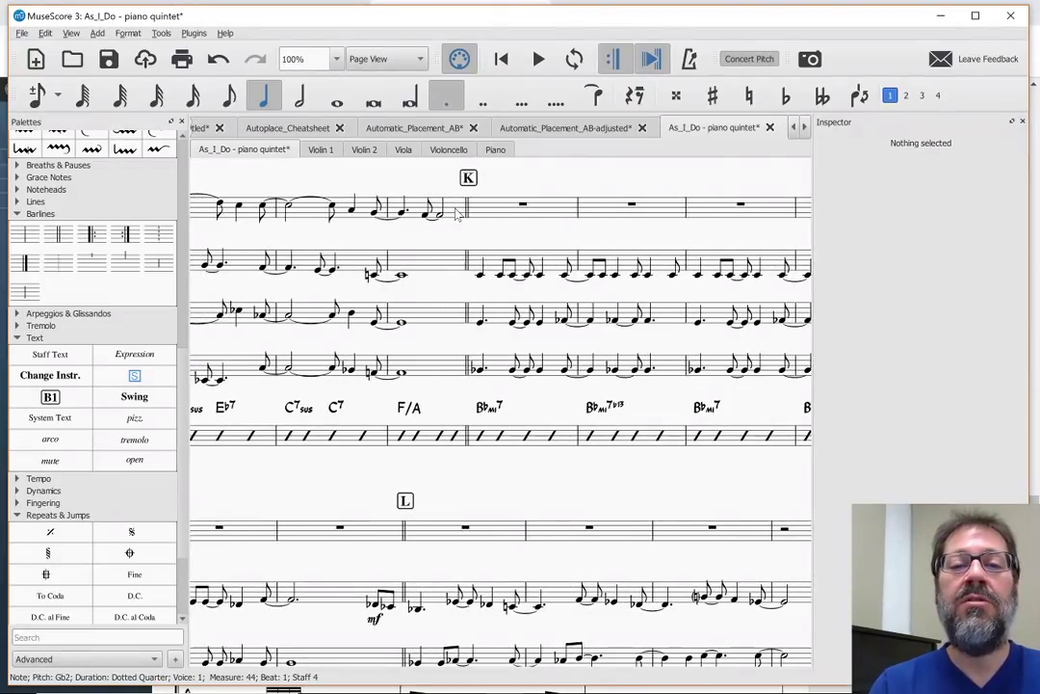
pyautogui.click(458, 215)
pyautogui.hscroll(-4, 366, 215)
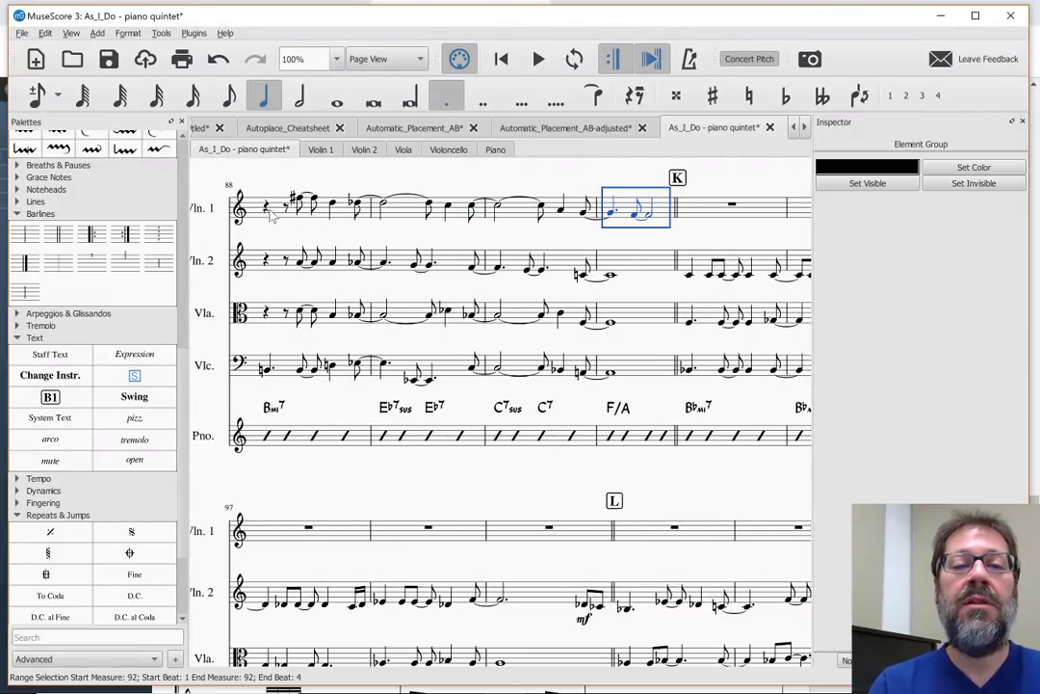
pyautogui.keyDown('shift'); pyautogui.click(278, 213); pyautogui.keyUp('shift')
pyautogui.press('Delete')
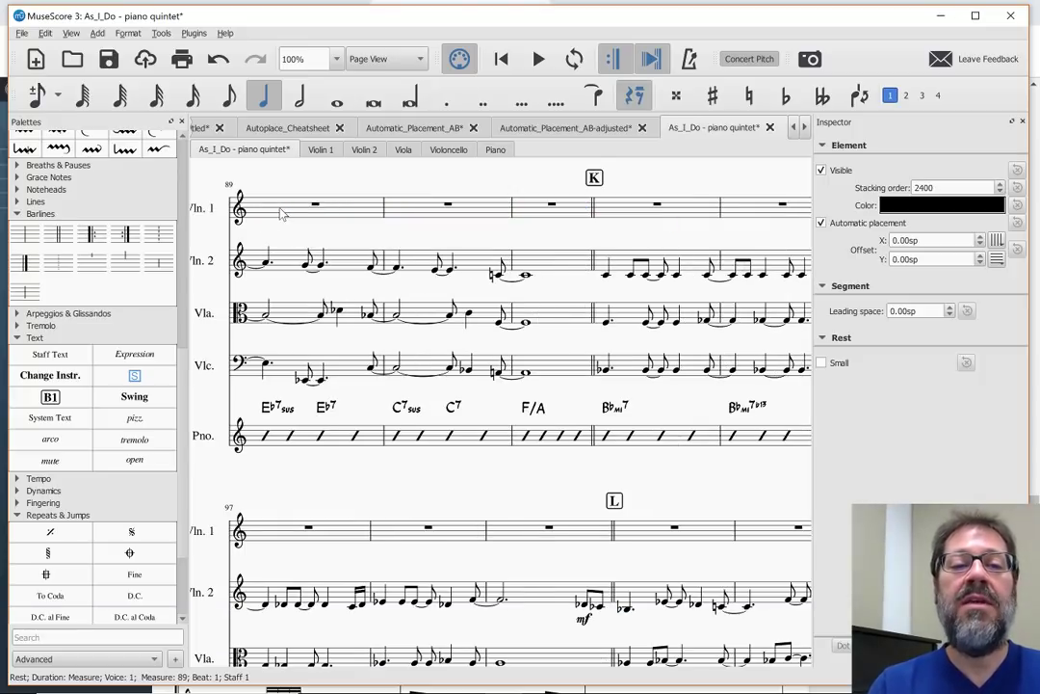
pyautogui.hscroll(10, 278, 214)
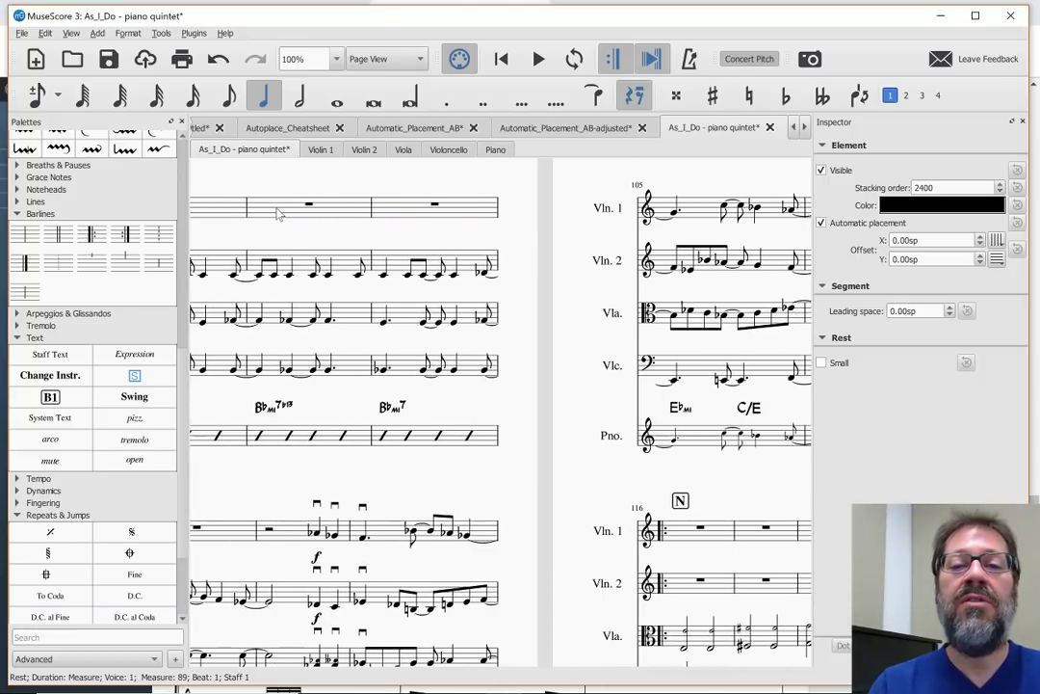
pyautogui.hscroll(-10, 322, 217)
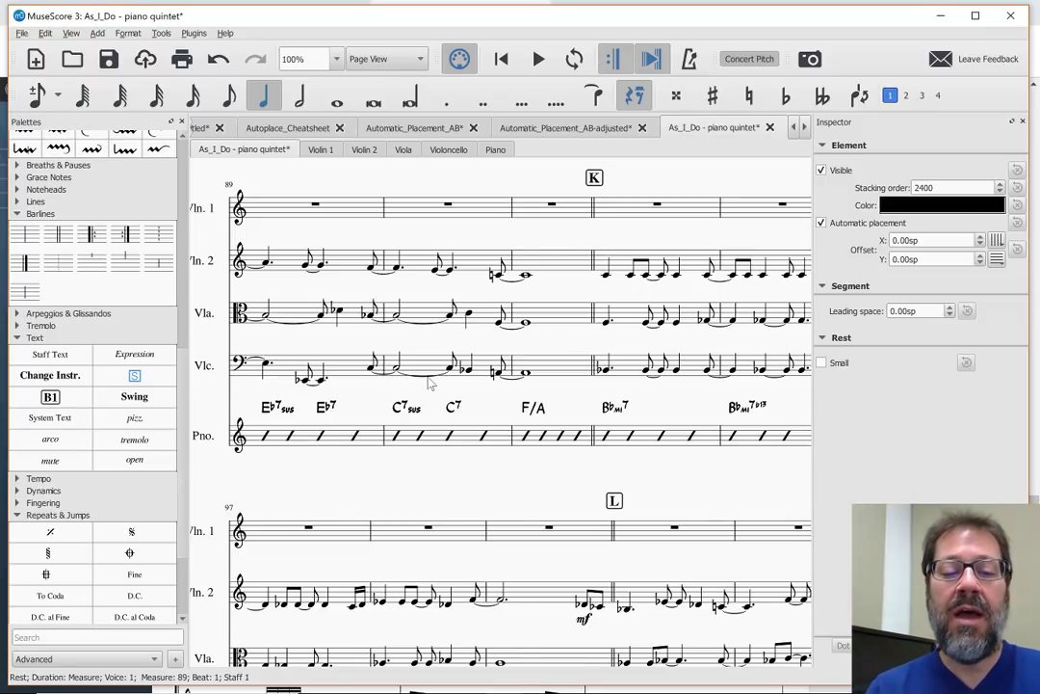
# Turn on the Cutaway option for the Violin 2 staff in its Staff/Part Properties
pyautogui.hscroll(-6, 428, 380)
pyautogui.hscroll(-5, 428, 381)
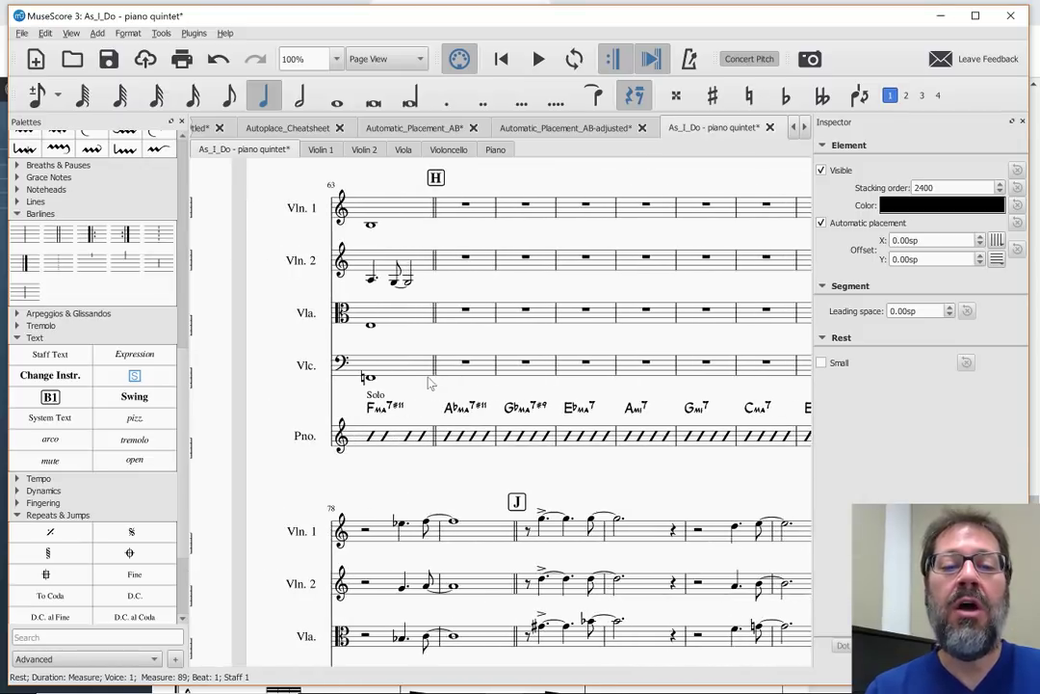
pyautogui.hscroll(-6, 429, 380)
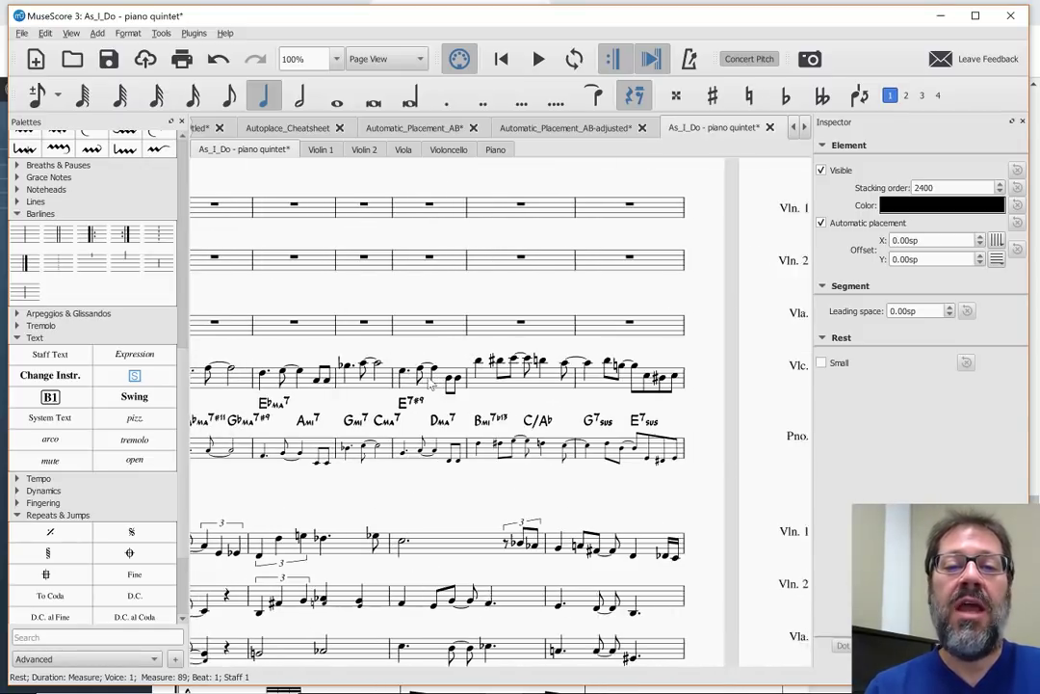
pyautogui.hscroll(-6, 431, 380)
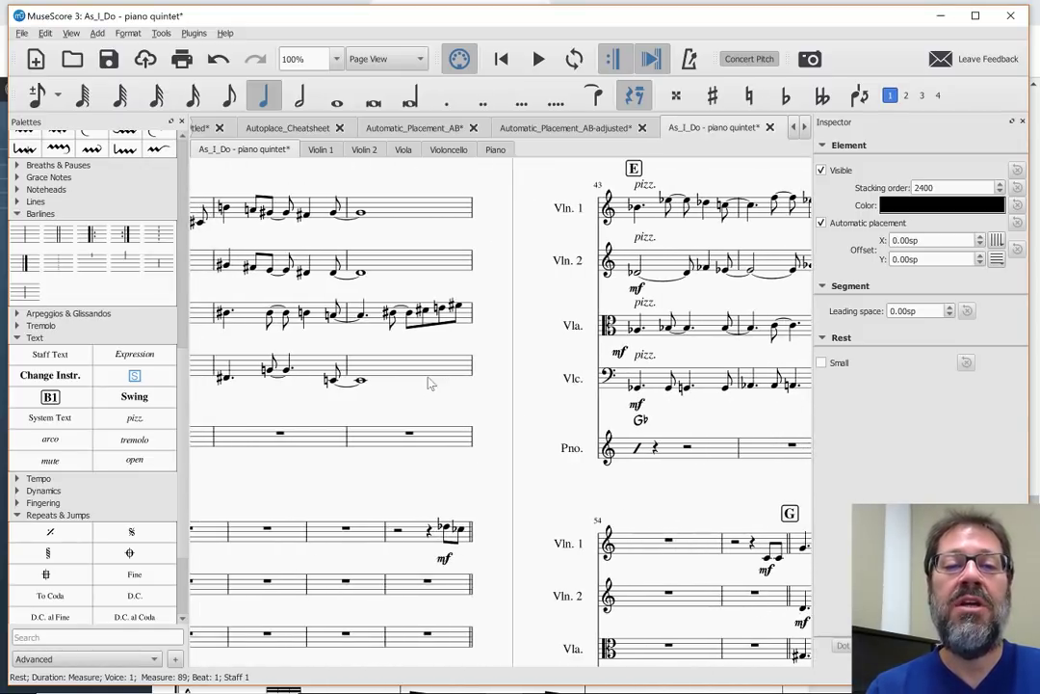
pyautogui.hscroll(-8, 429, 384)
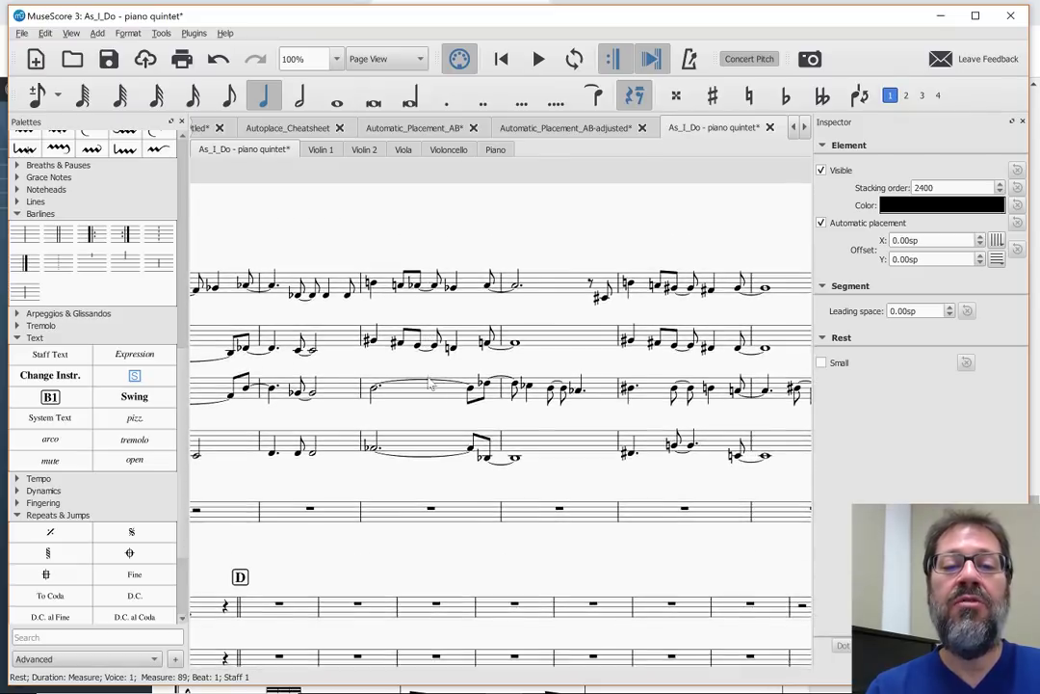
pyautogui.hscroll(-5, 430, 383)
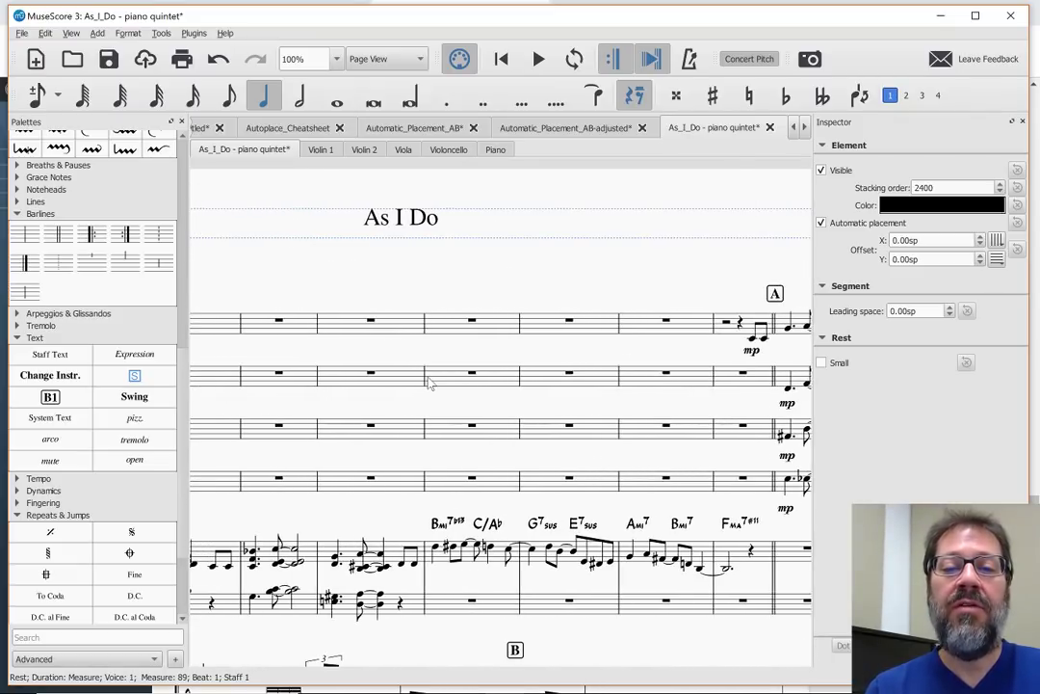
pyautogui.scroll(-1, 429, 383)
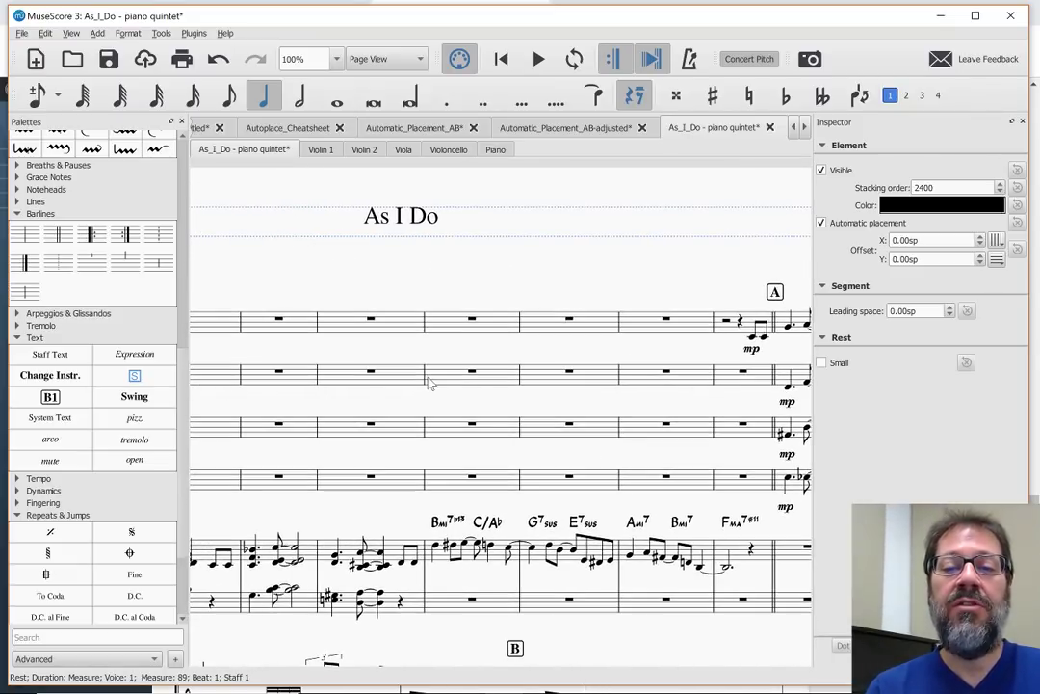
pyautogui.rightClick(500, 373)
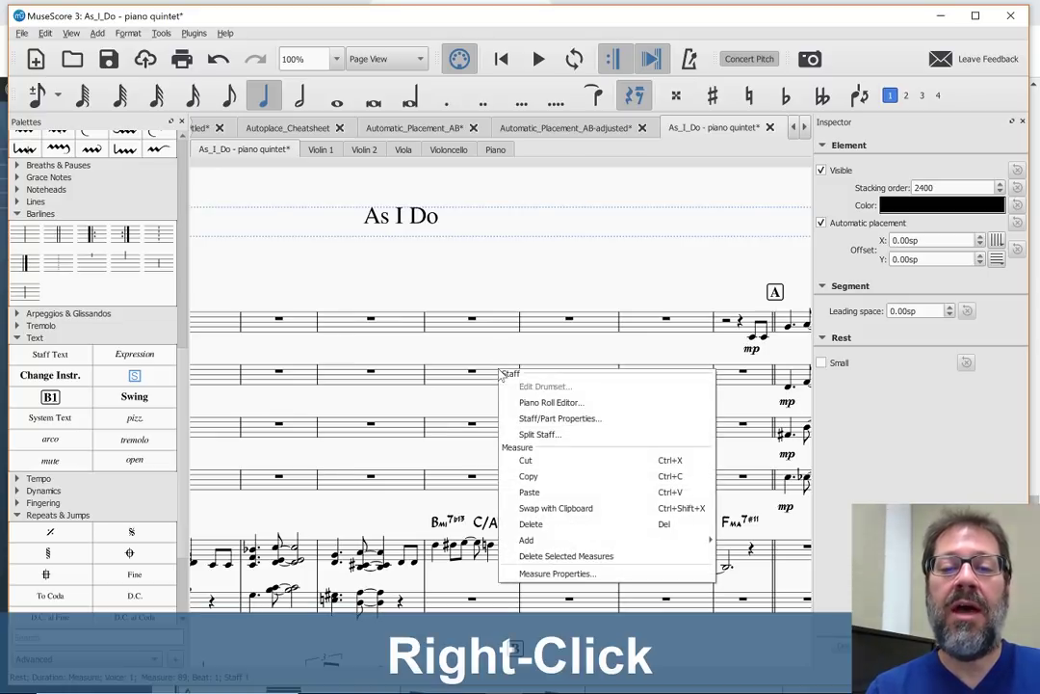
pyautogui.click(521, 419)
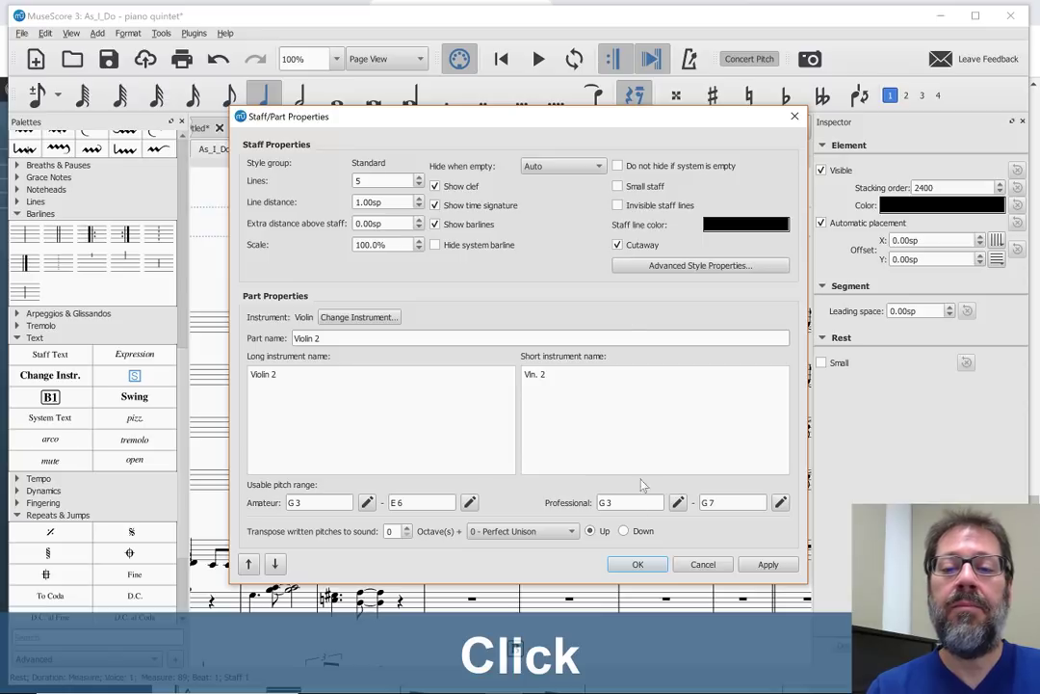
pyautogui.click(637, 564)
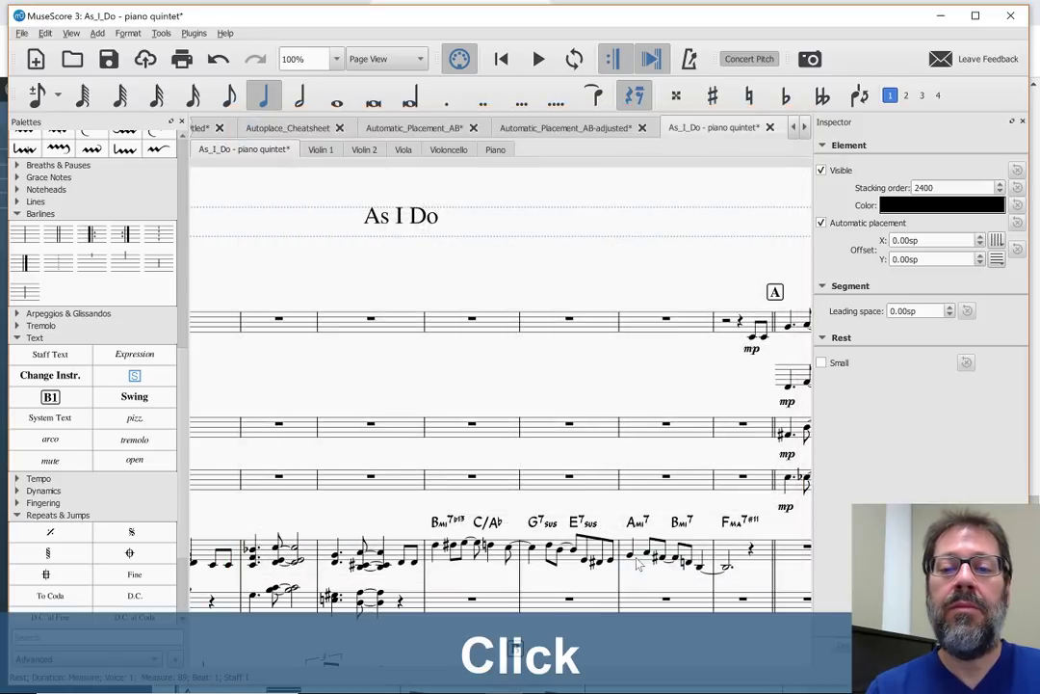
# Examine the cutaway Violin 2 staff before rehearsal mark A, selecting its blank measures 9 and 7
pyautogui.hscroll(-5, 273, 349)
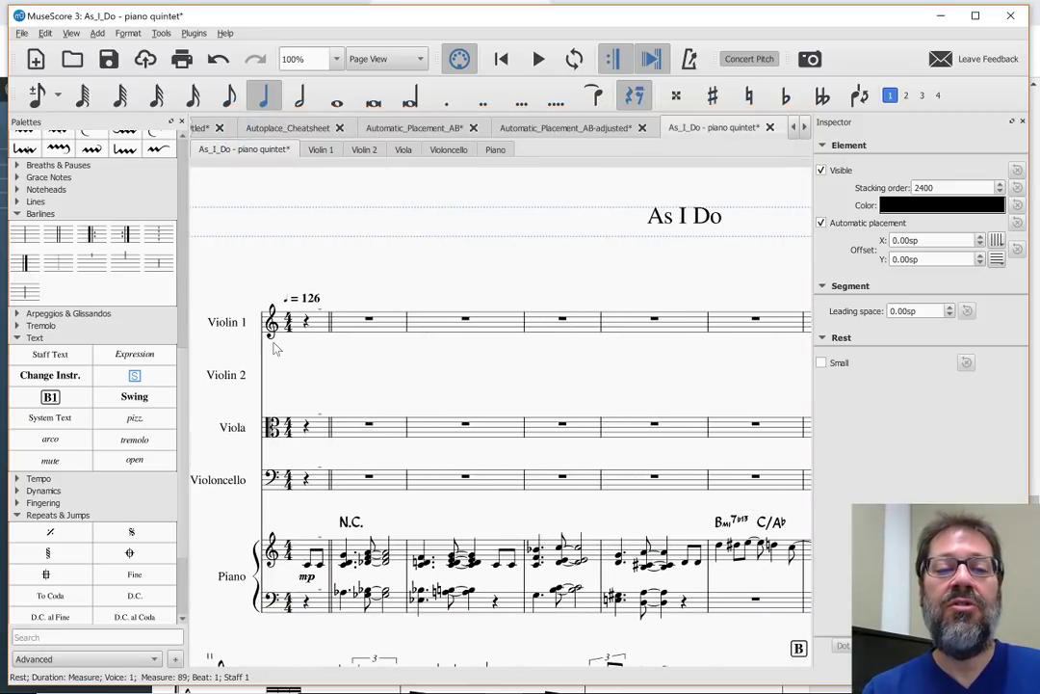
pyautogui.hscroll(10, 273, 349)
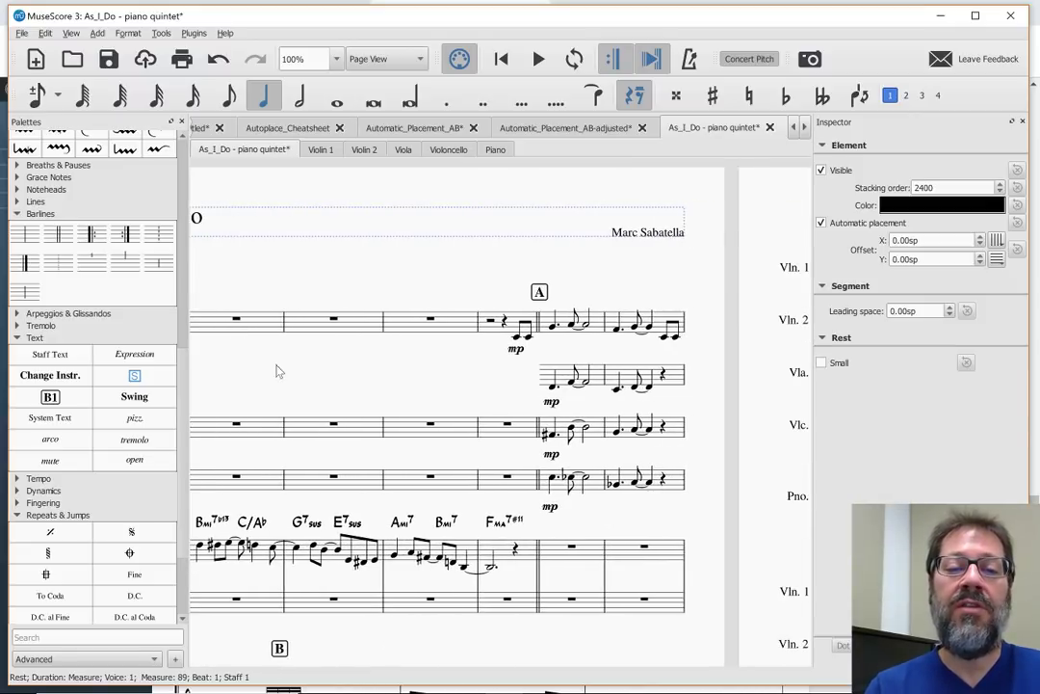
pyautogui.click(562, 388)
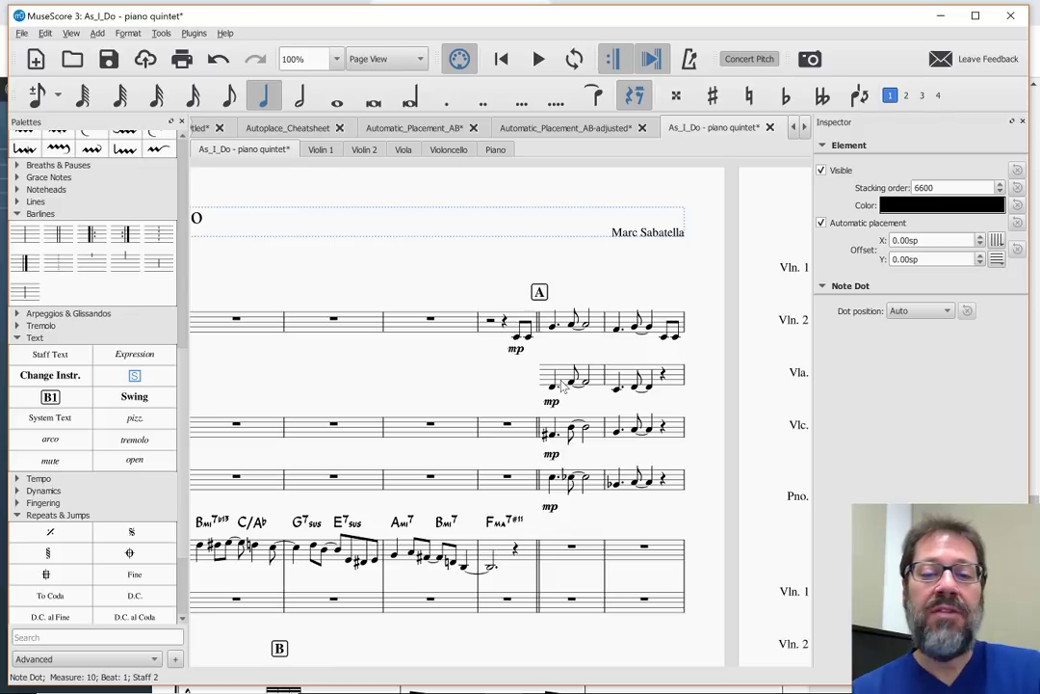
pyautogui.click(505, 379)
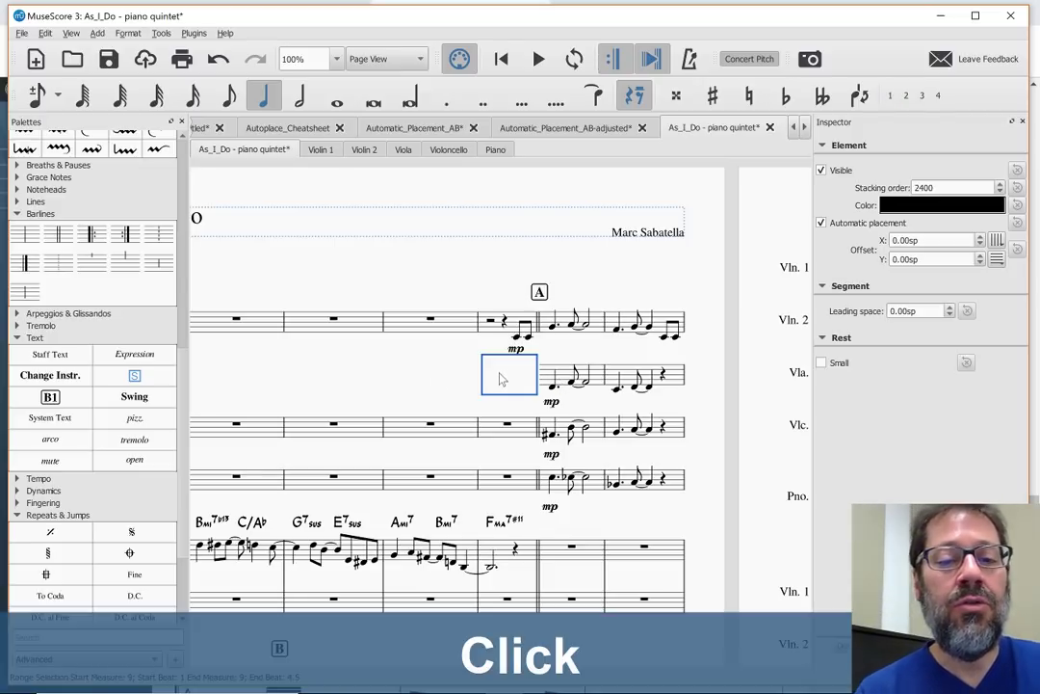
pyautogui.click(366, 378)
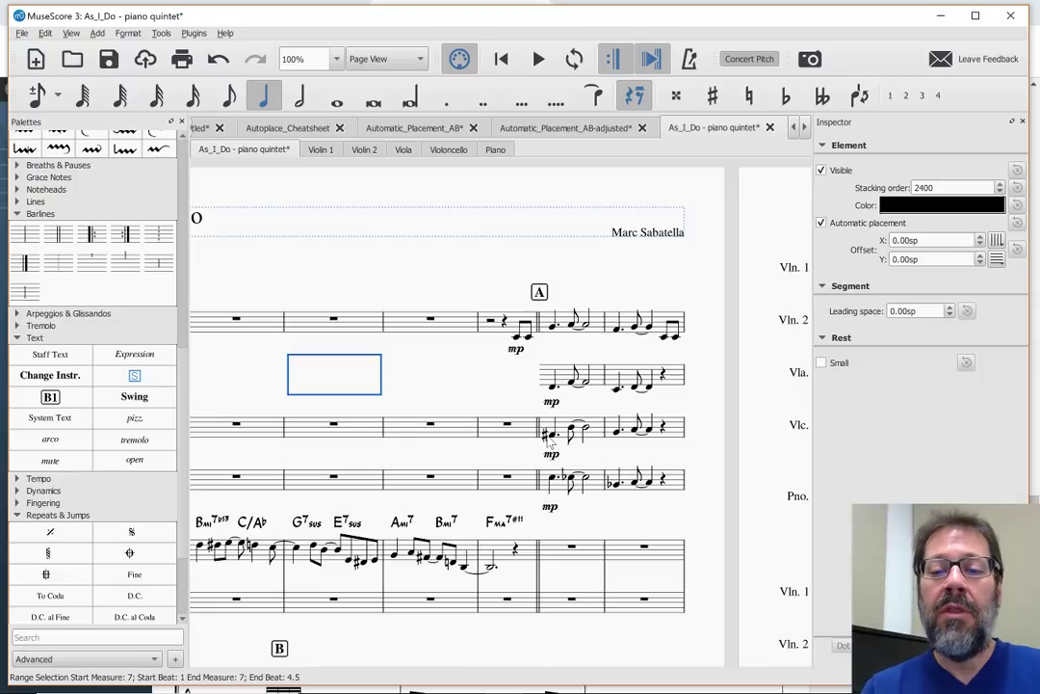
# Enable the Left system divider in the System page of the score's style settings
pyautogui.scroll(-10, 550, 436)
pyautogui.hscroll(-2, 550, 441)
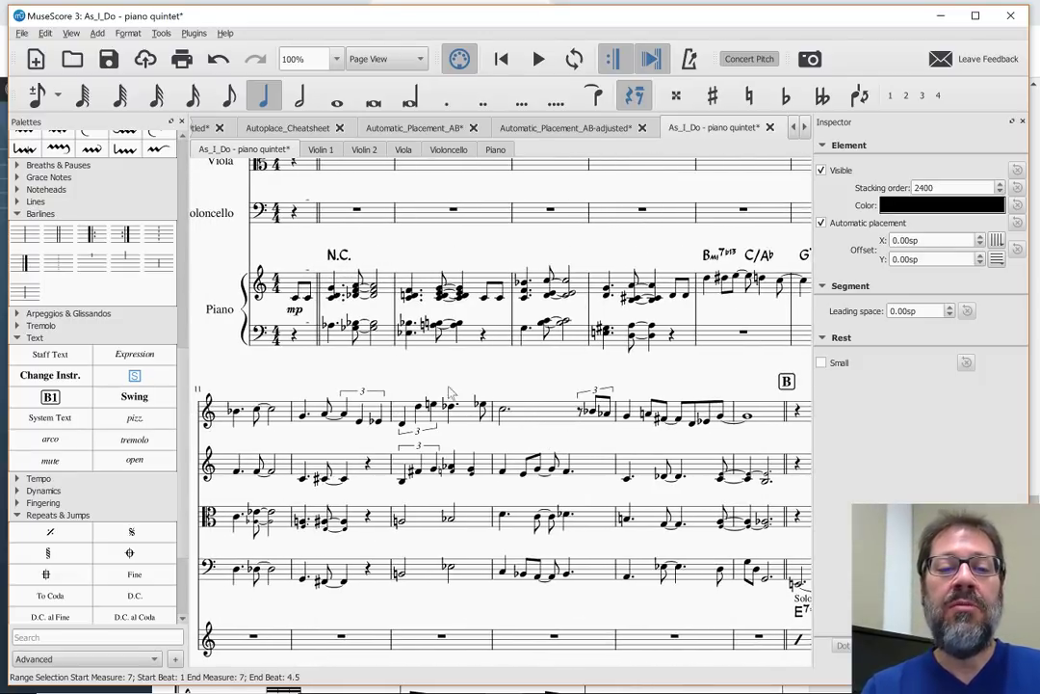
pyautogui.hscroll(15, 449, 390)
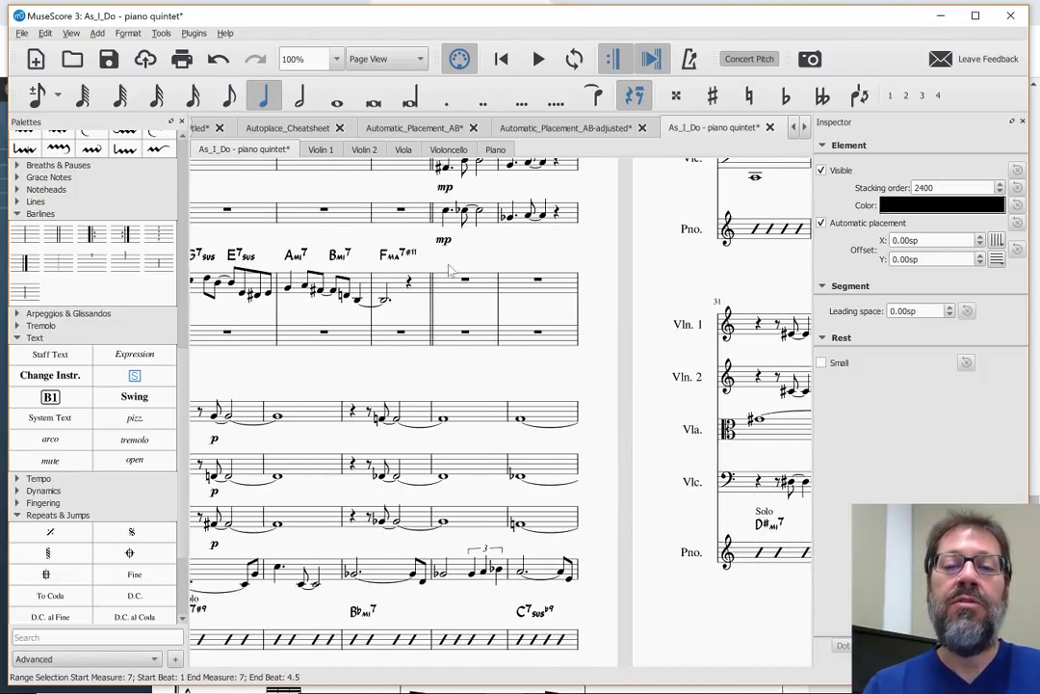
pyautogui.click(123, 33)
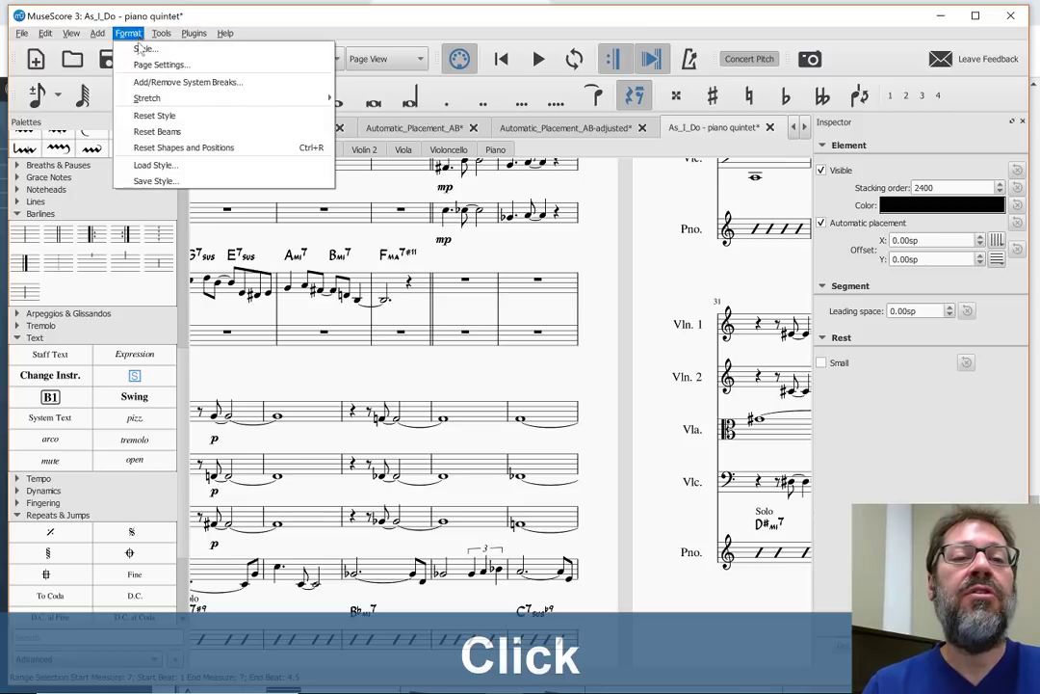
pyautogui.click(142, 50)
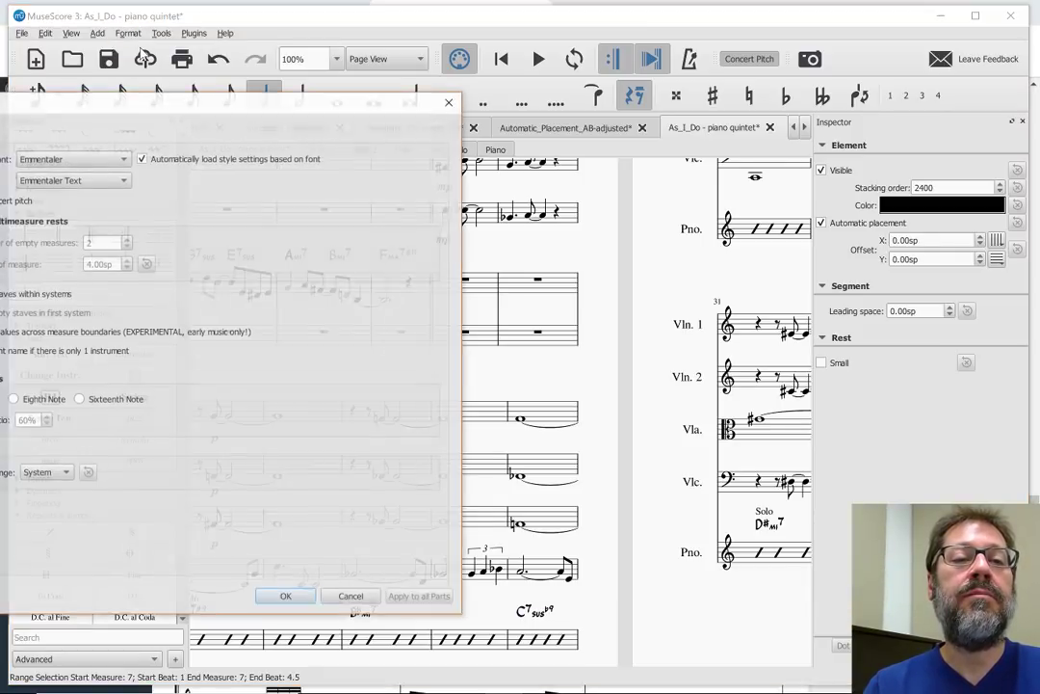
pyautogui.moveTo(77, 109); pyautogui.dragTo(381, 106)
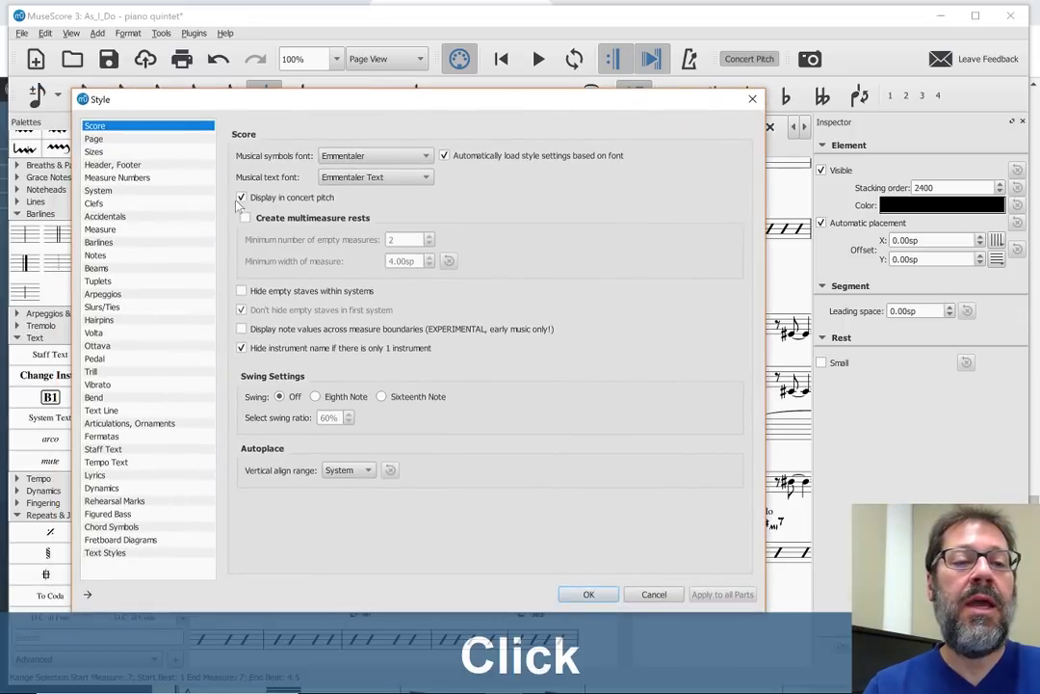
pyautogui.click(99, 190)
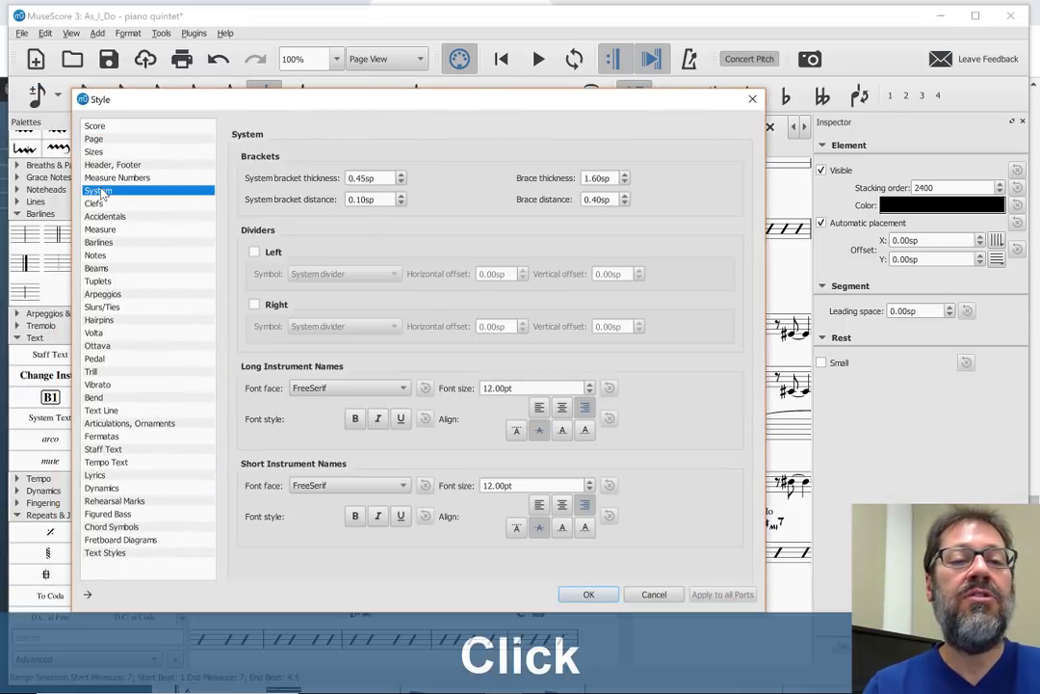
pyautogui.click(256, 253)
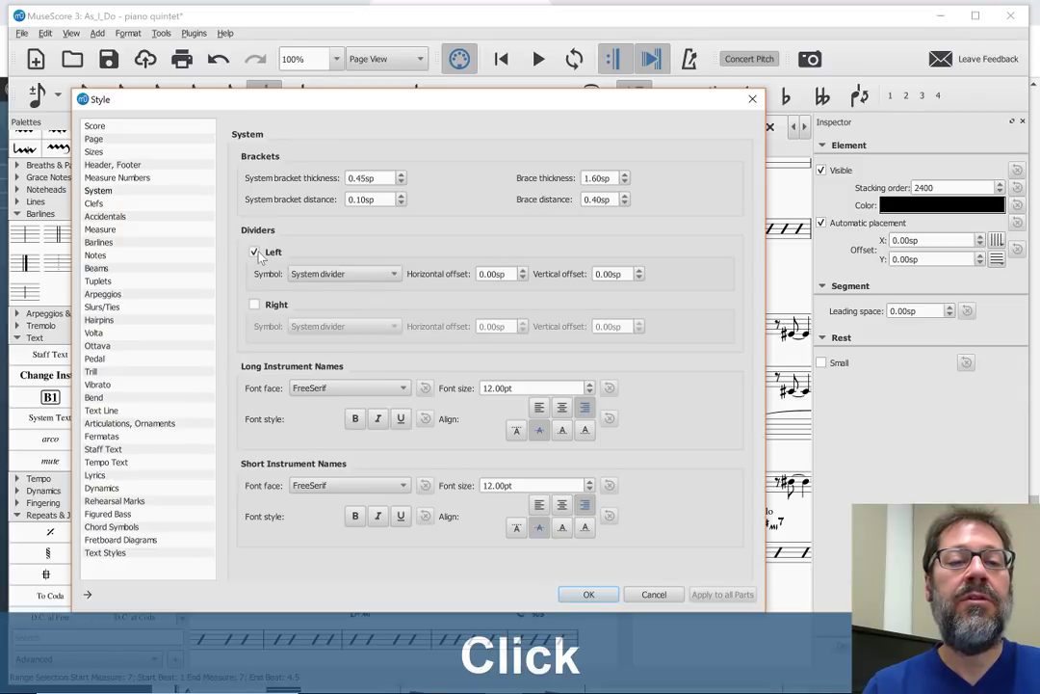
pyautogui.click(589, 594)
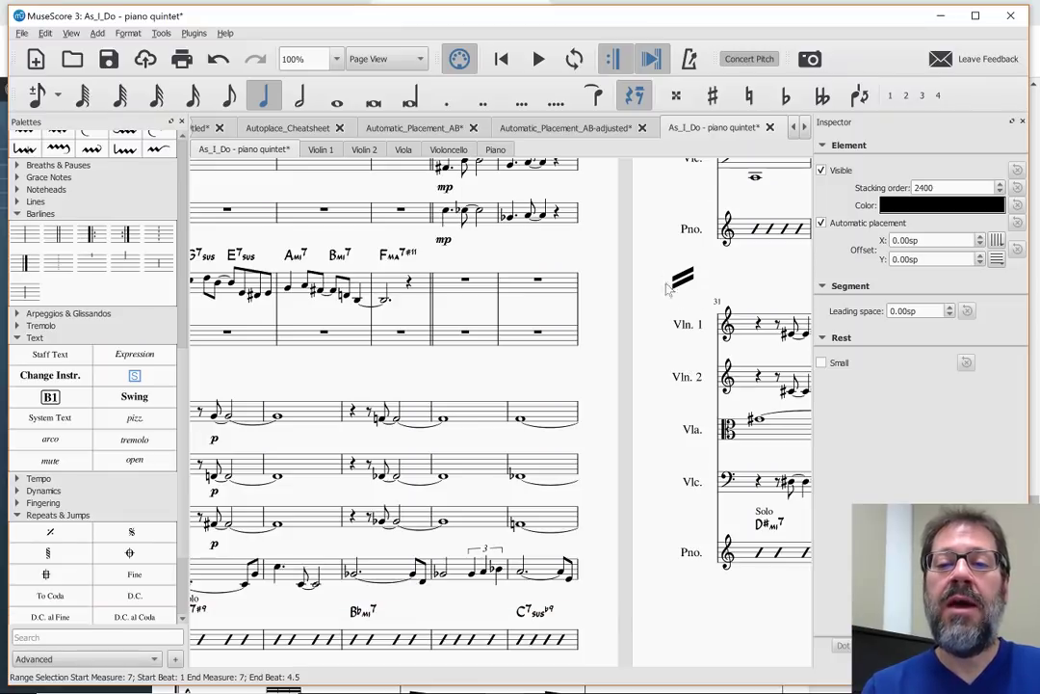
# Examine the system dividers between the systems around rehearsal marks E and G
pyautogui.hscroll(10, 670, 293)
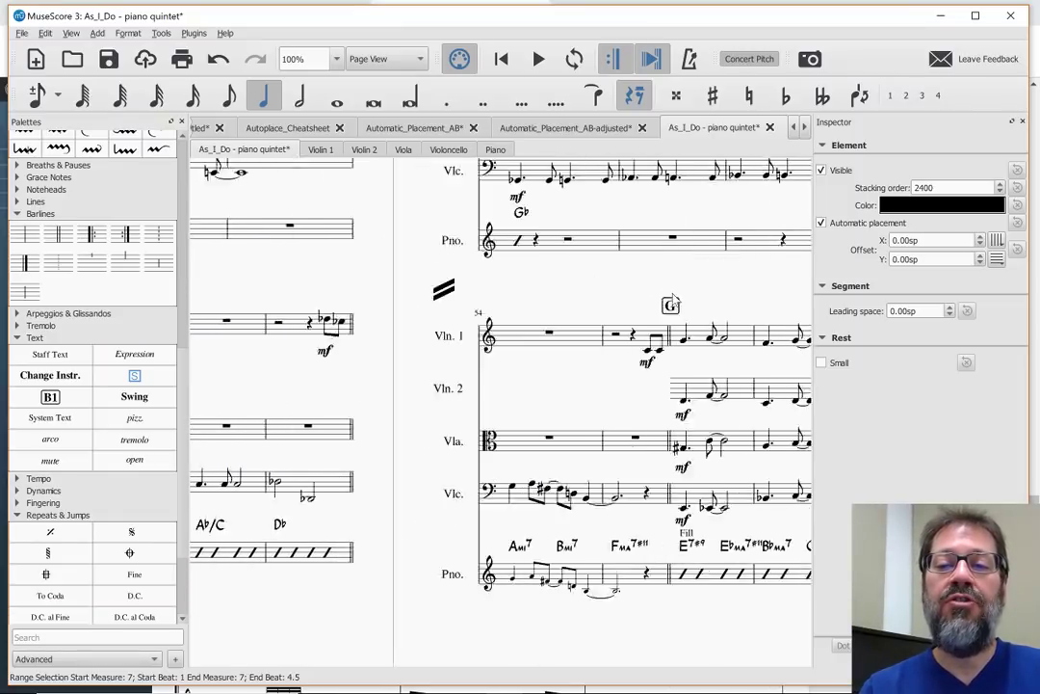
pyautogui.hscroll(2, 674, 301)
pyautogui.scroll(5, 356, 191)
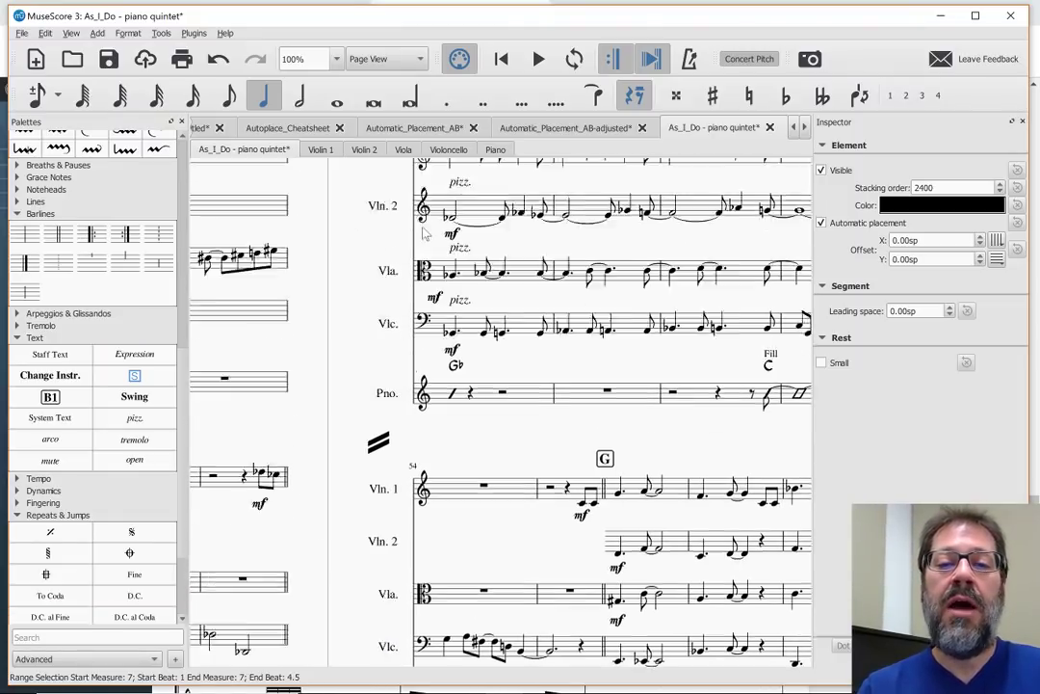
pyautogui.scroll(-6, 356, 191)
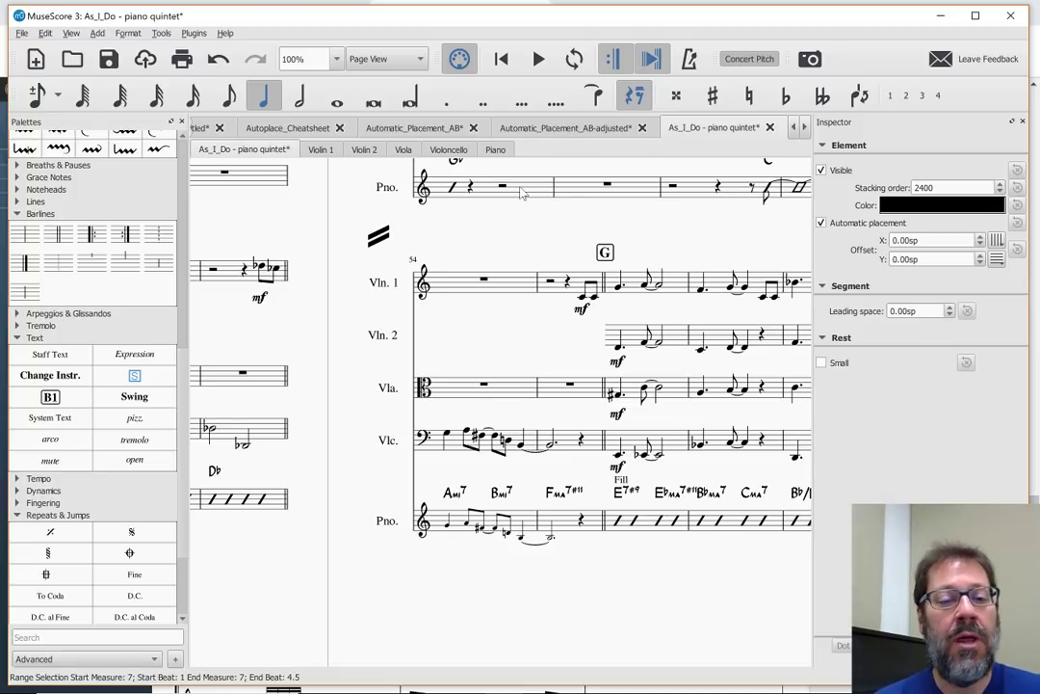
# Switch to the Scoring Notes article in the browser and read on from system dividers to the MuseJazz font example
pyautogui.hotkey('alt', 'Tab')
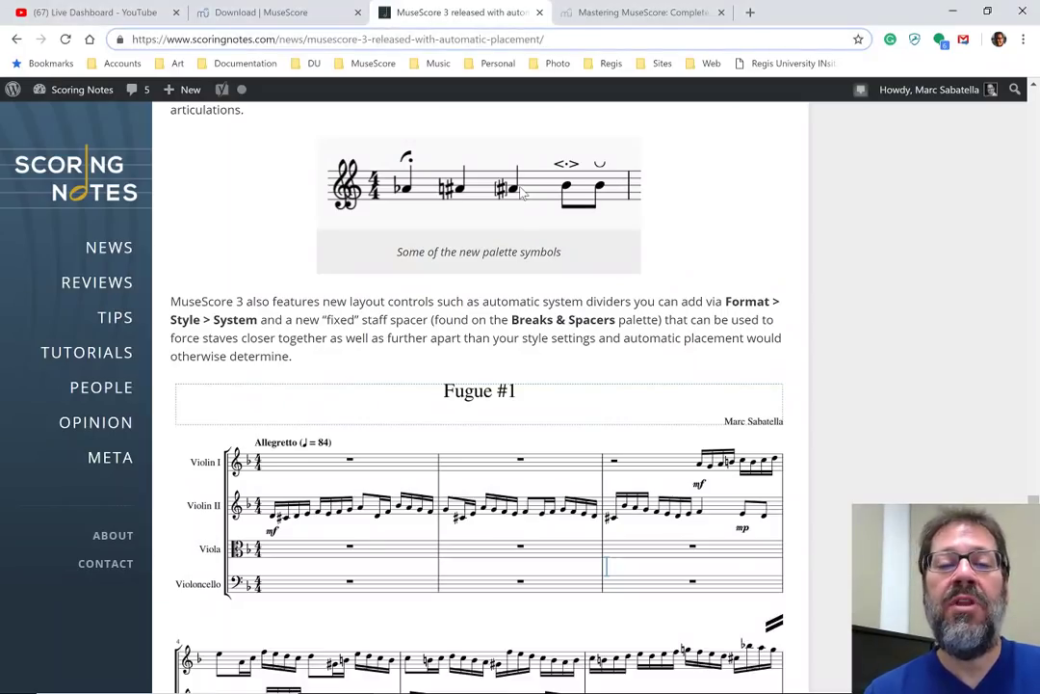
pyautogui.scroll(-3, 479, 382)
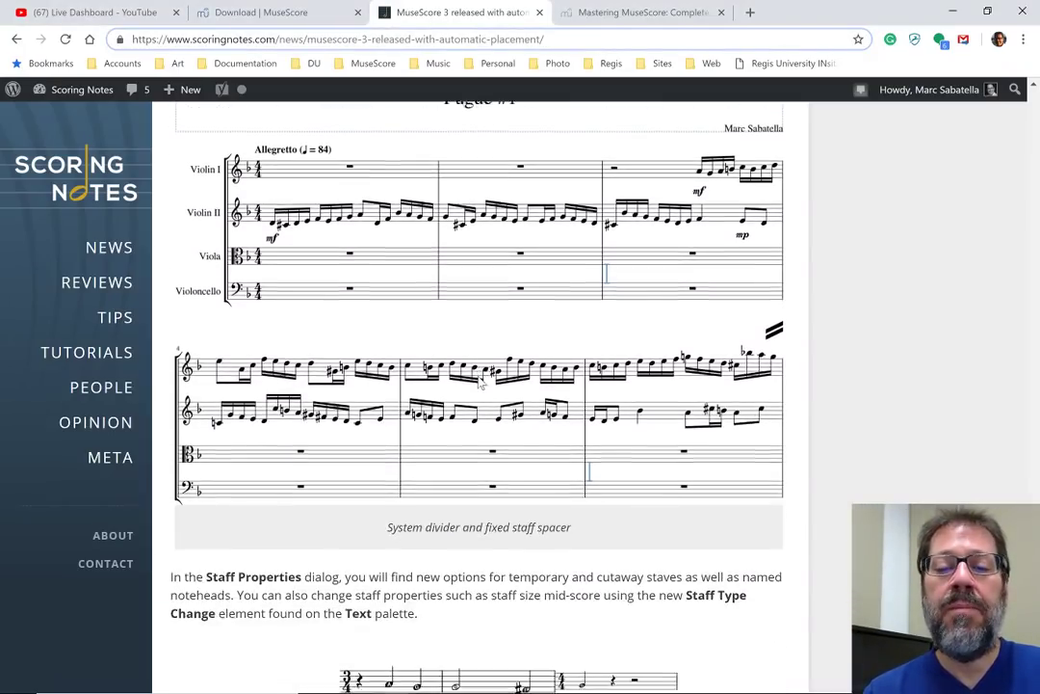
pyautogui.scroll(-7, 479, 382)
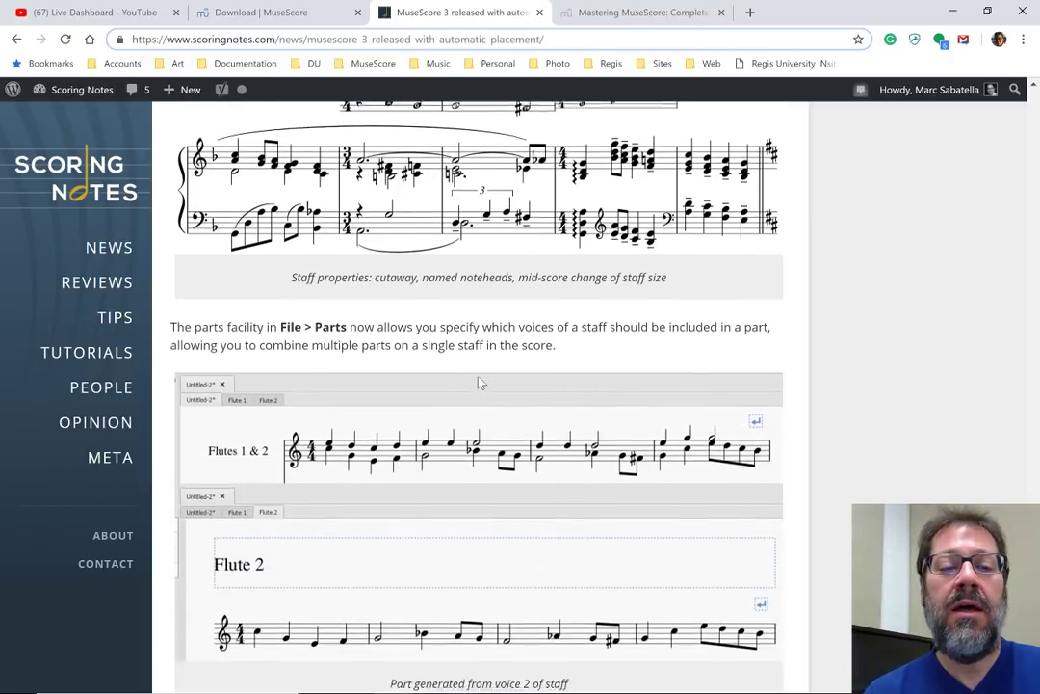
pyautogui.scroll(-3, 480, 383)
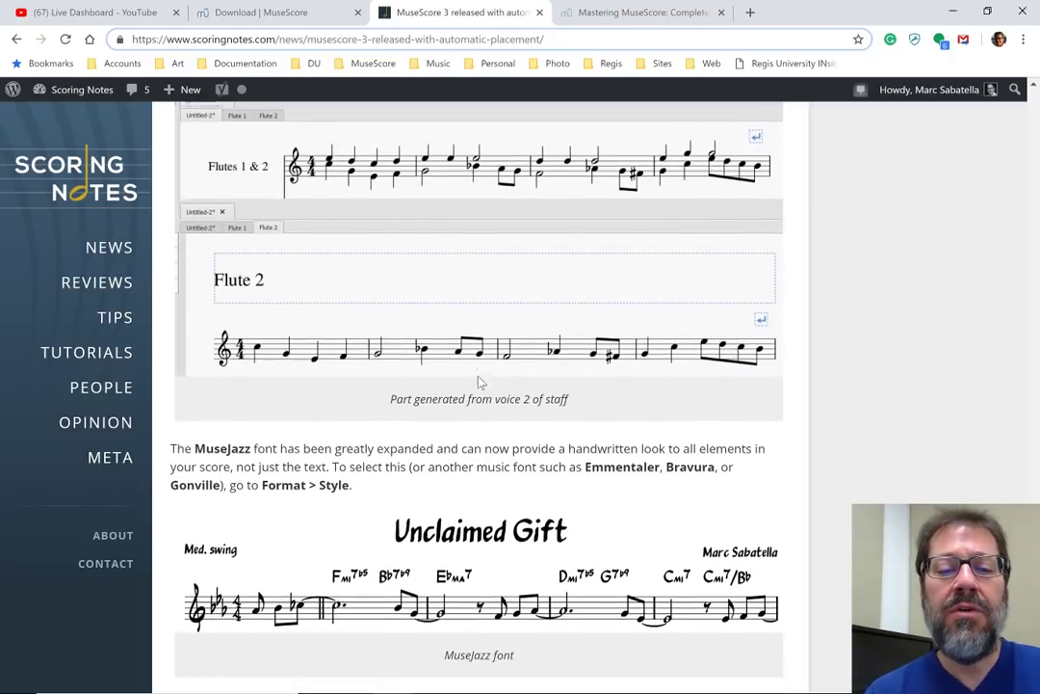
pyautogui.scroll(-3, 480, 382)
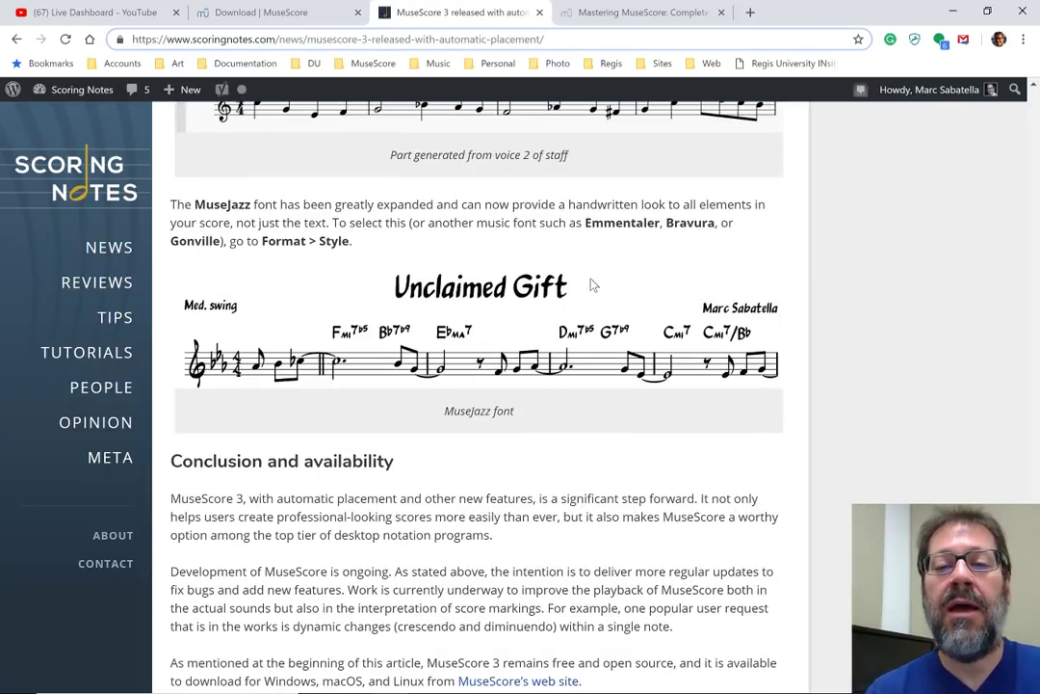
pyautogui.scroll(-1, 594, 285)
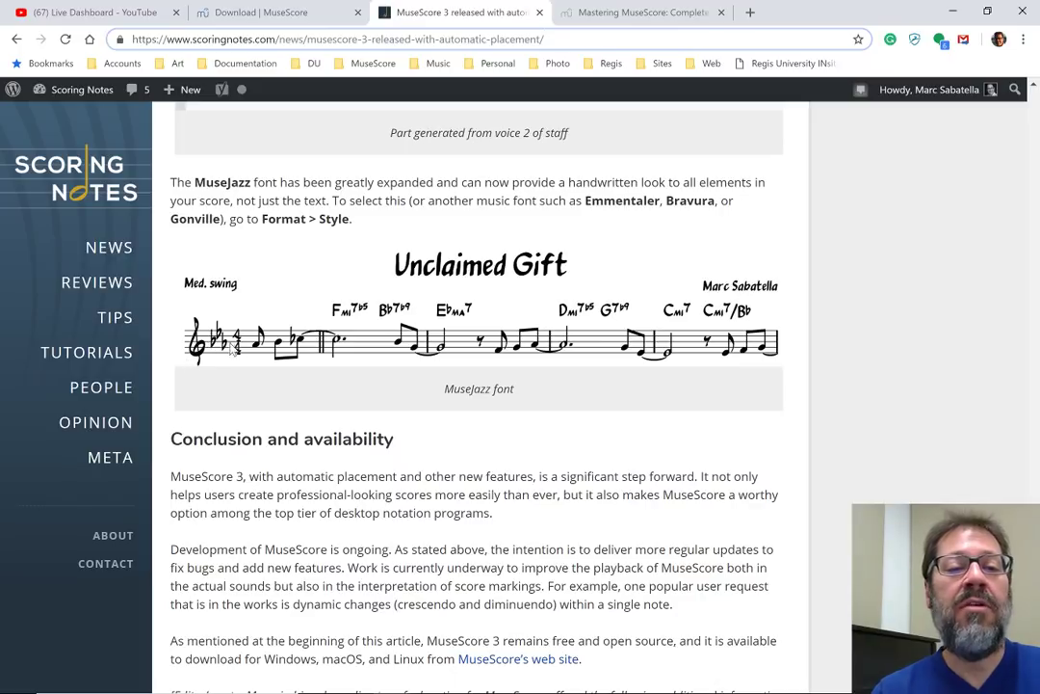
pyautogui.click(200, 354)
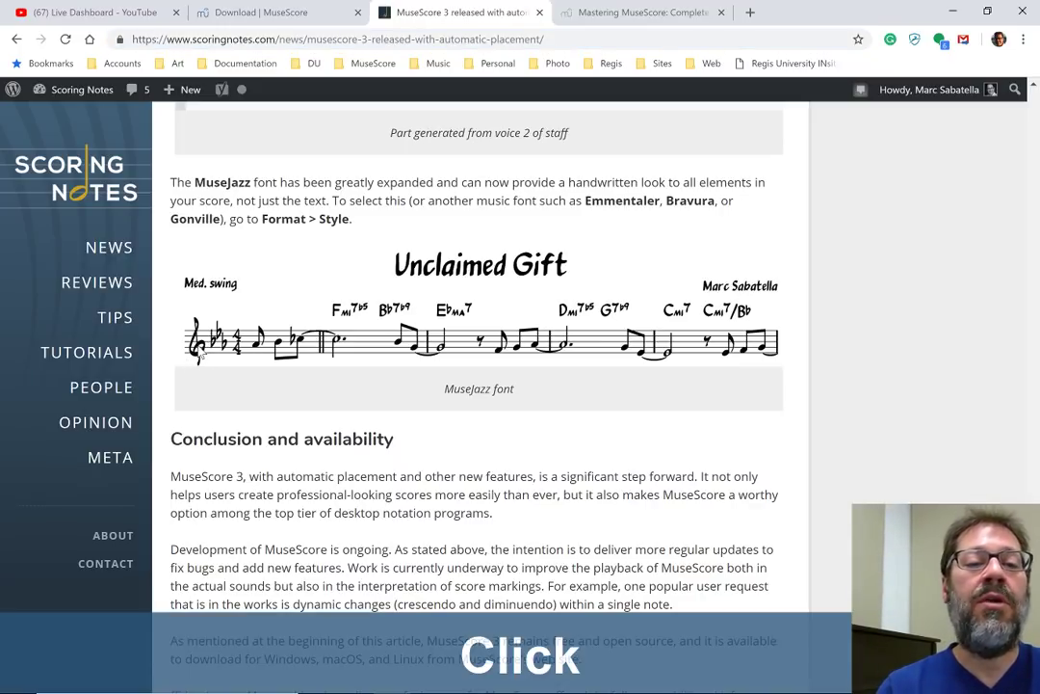
# Switch back to MuseScore and bring up the As_I_Do - piano quintet score
pyautogui.hotkey('alt', 'Tab')
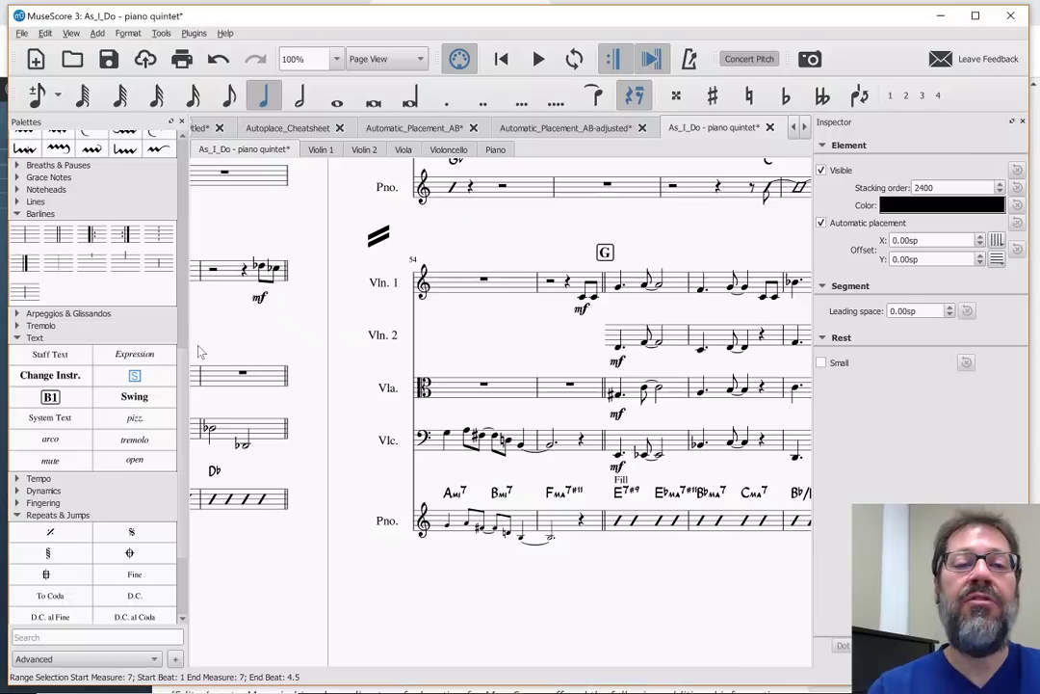
pyautogui.hotkey('ctrl', 'o')
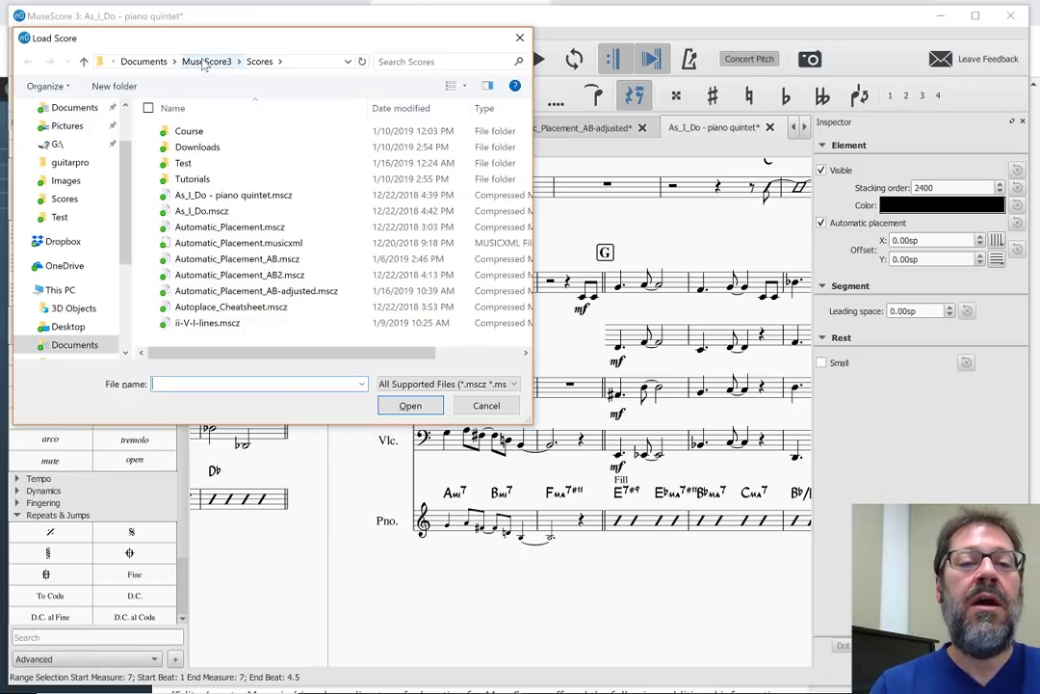
pyautogui.doubleClick(252, 196)
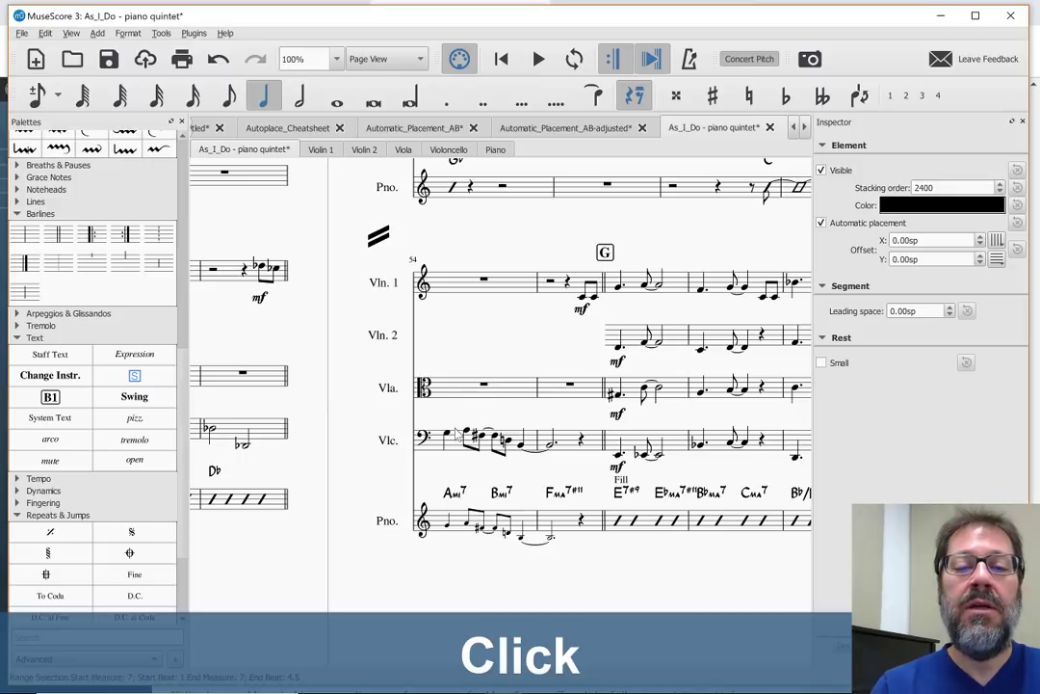
# Set the score's musical symbols font to MuseJazz and its musical text font to MuseJazz Text in the style settings
pyautogui.hscroll(-10, 451, 426)
pyautogui.scroll(10, 451, 426)
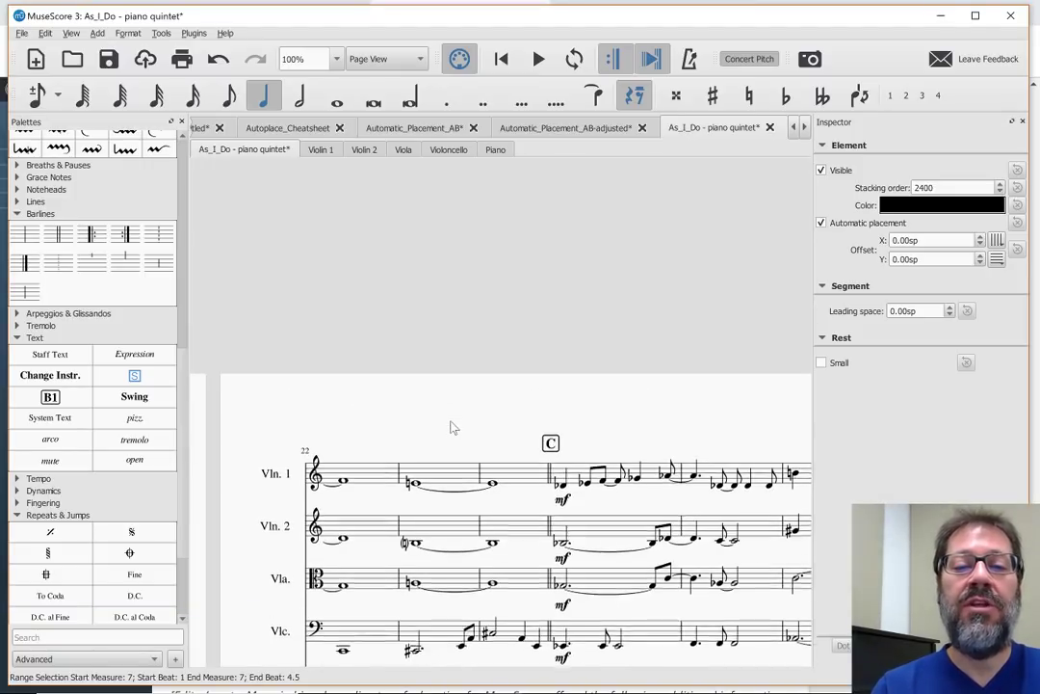
pyautogui.hscroll(-3, 451, 427)
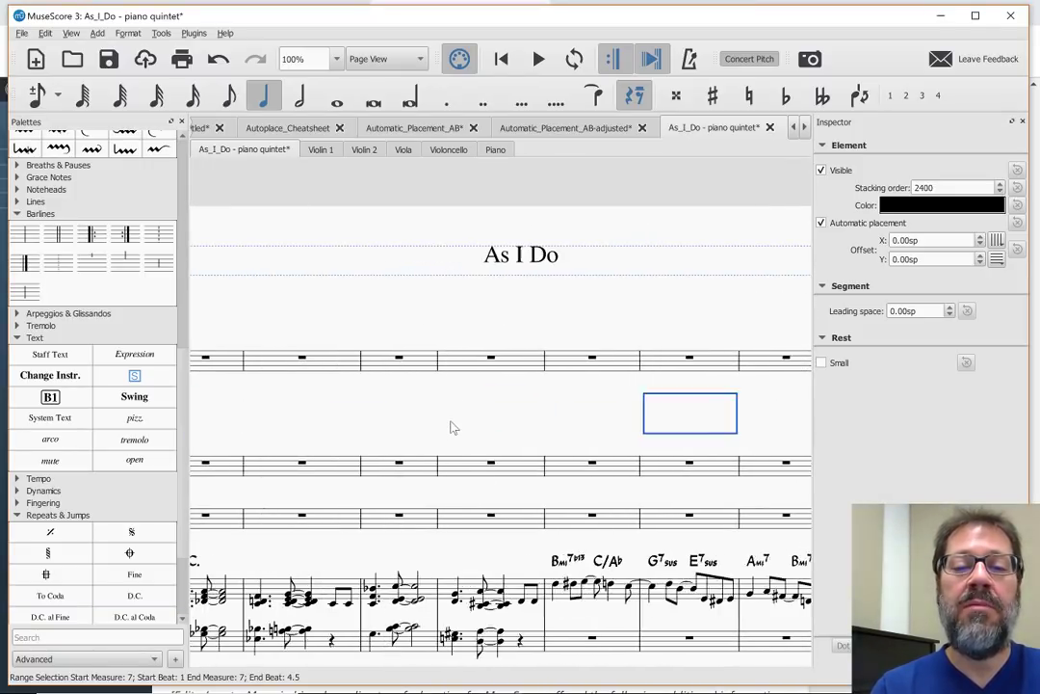
pyautogui.scroll(-3, 451, 427)
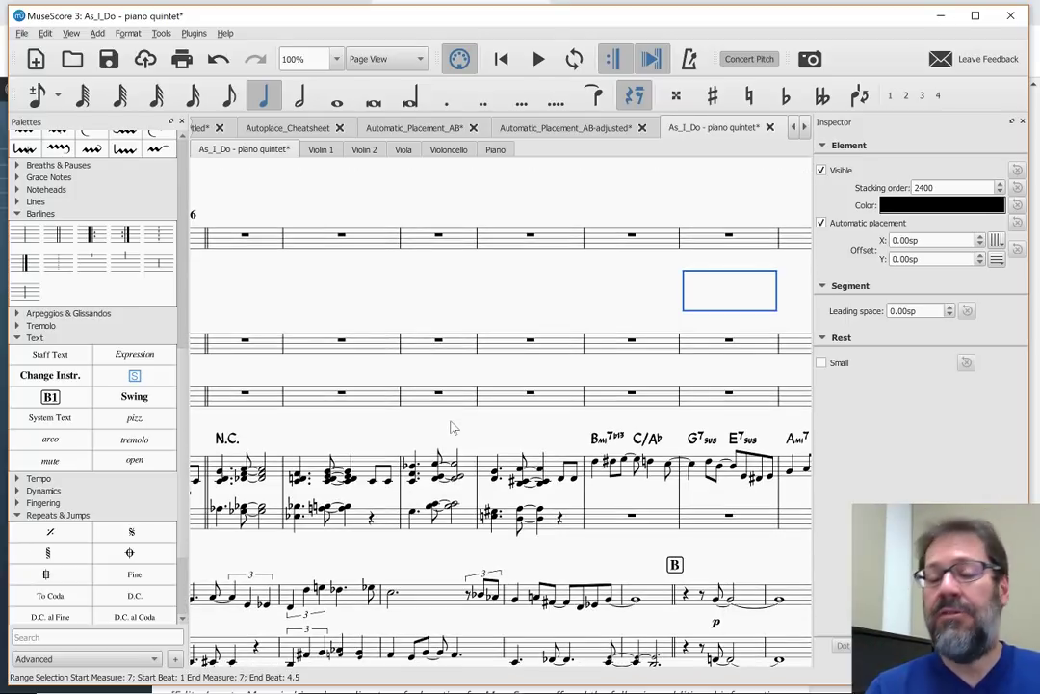
pyautogui.hscroll(-2, 451, 427)
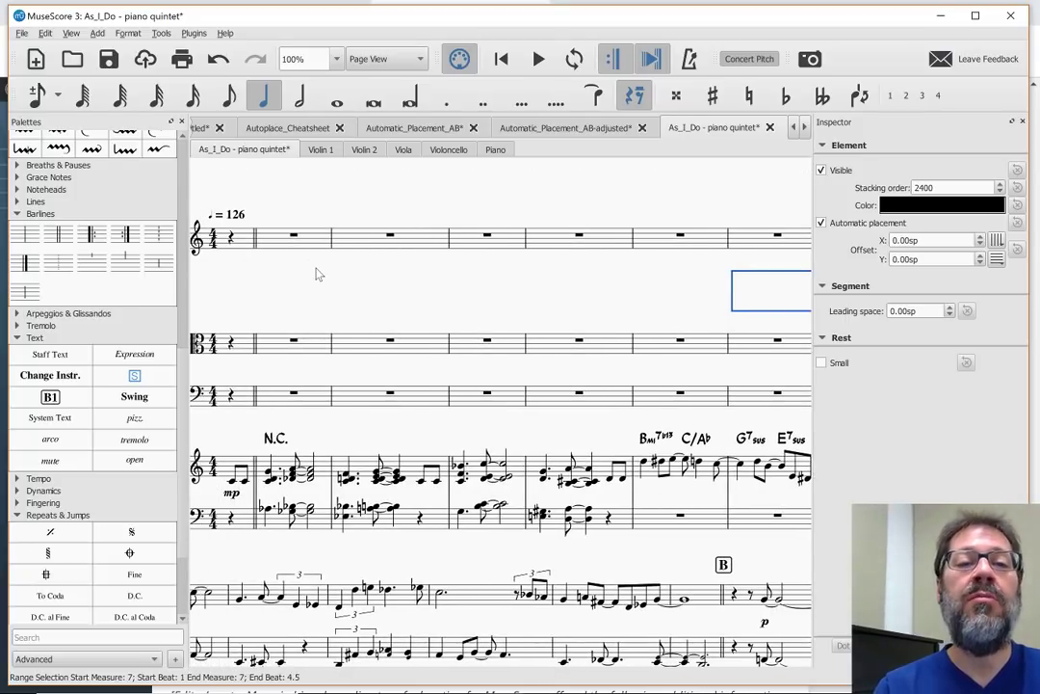
pyautogui.click(129, 34)
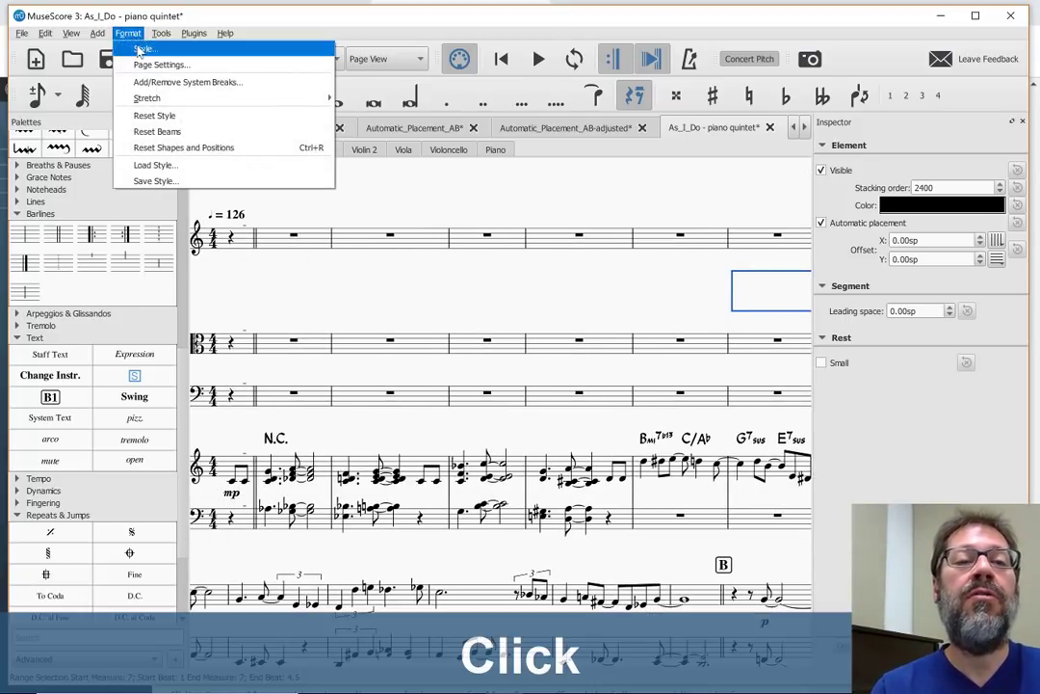
pyautogui.click(140, 51)
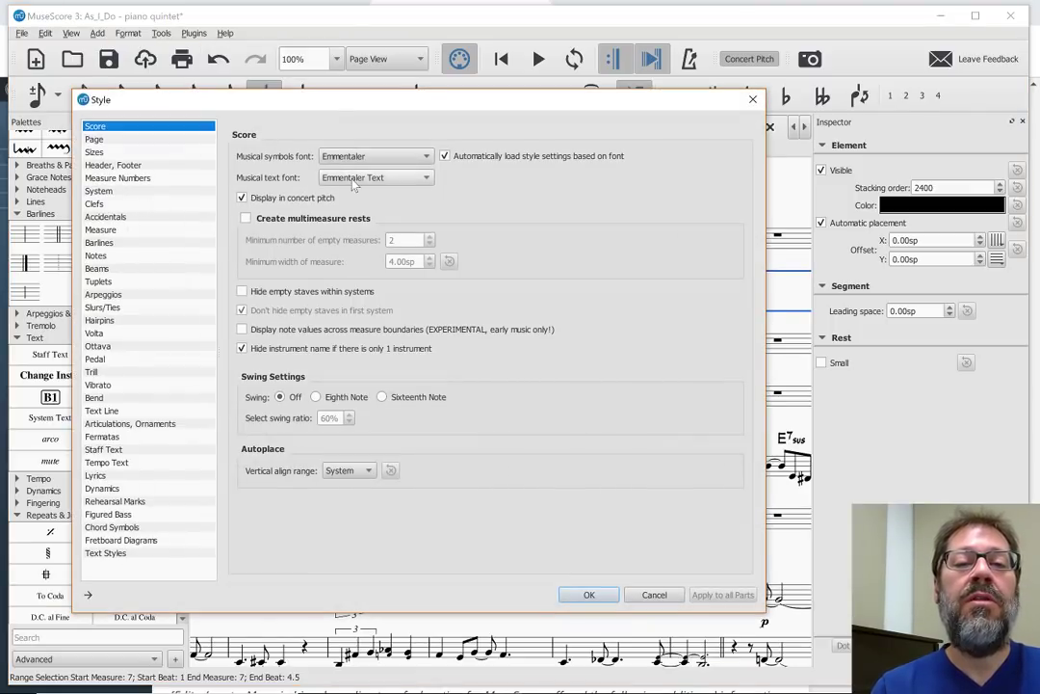
pyautogui.click(347, 156)
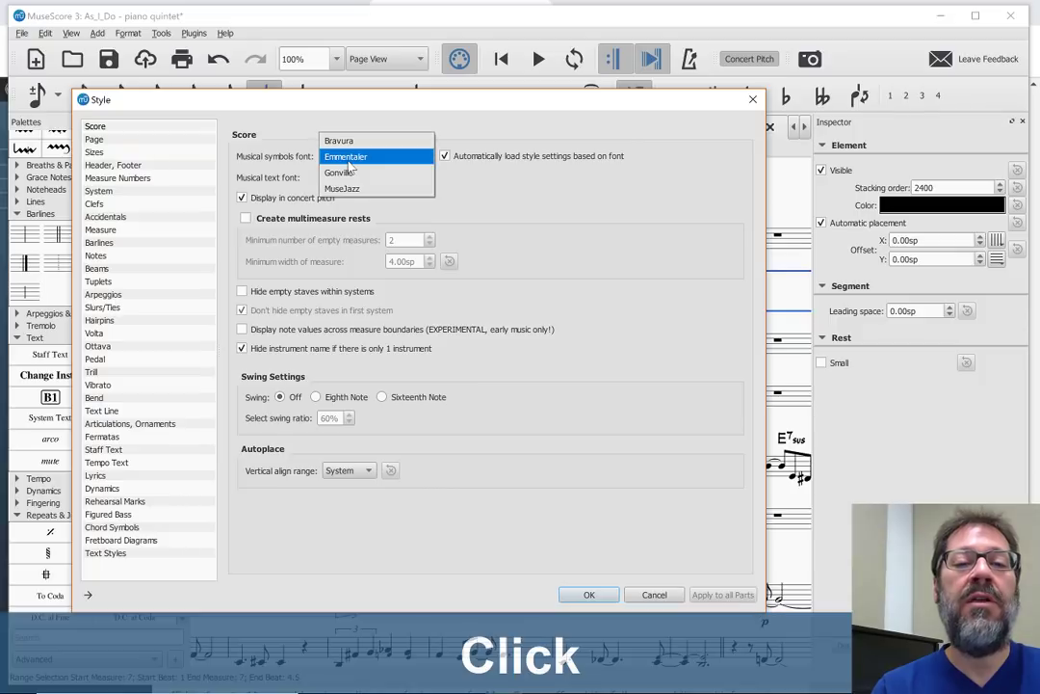
pyautogui.click(294, 161)
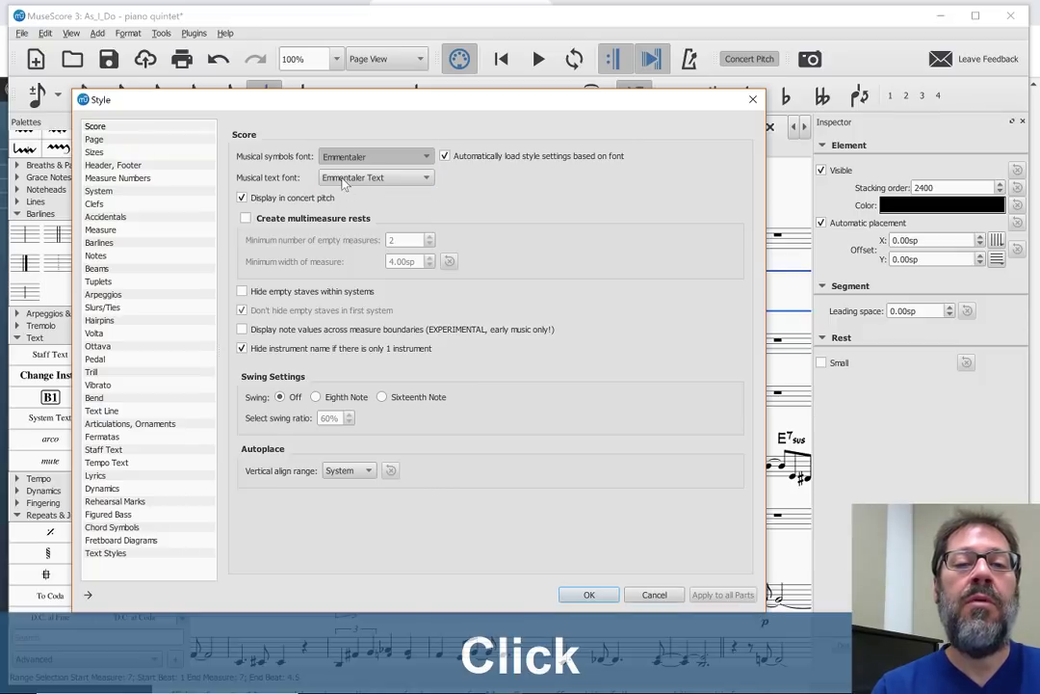
pyautogui.click(342, 178)
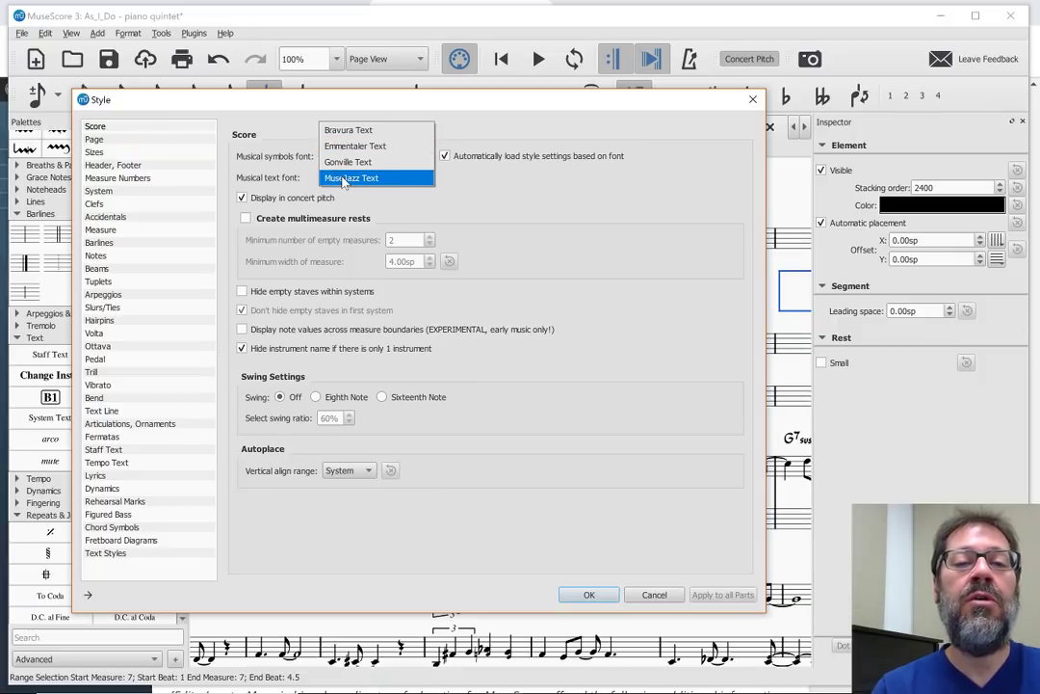
pyautogui.click(348, 178)
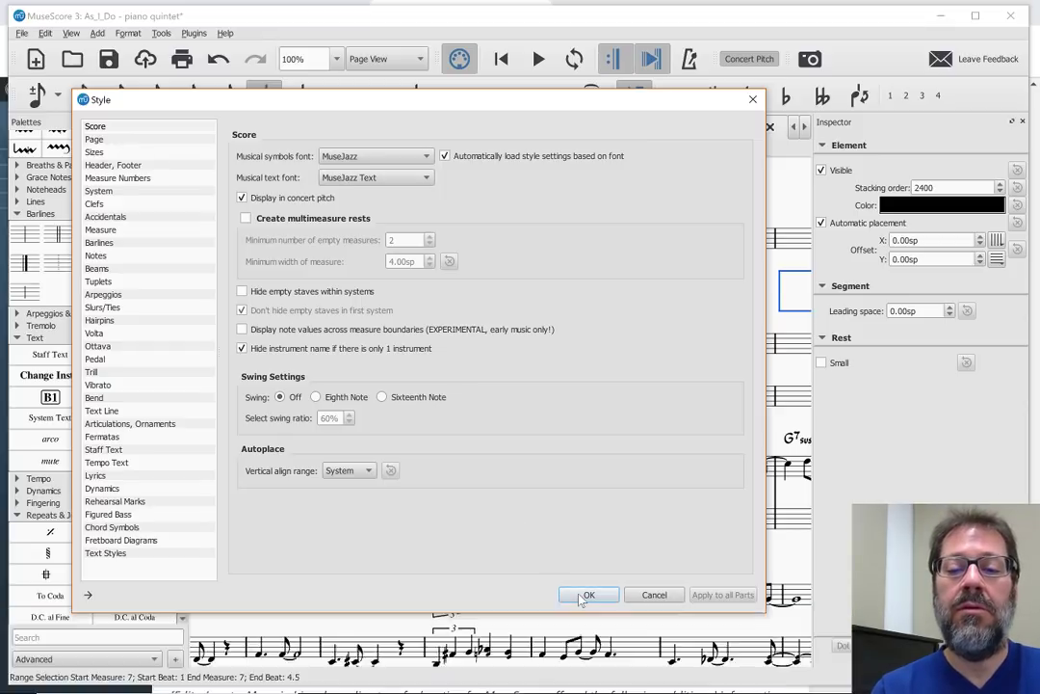
pyautogui.click(589, 594)
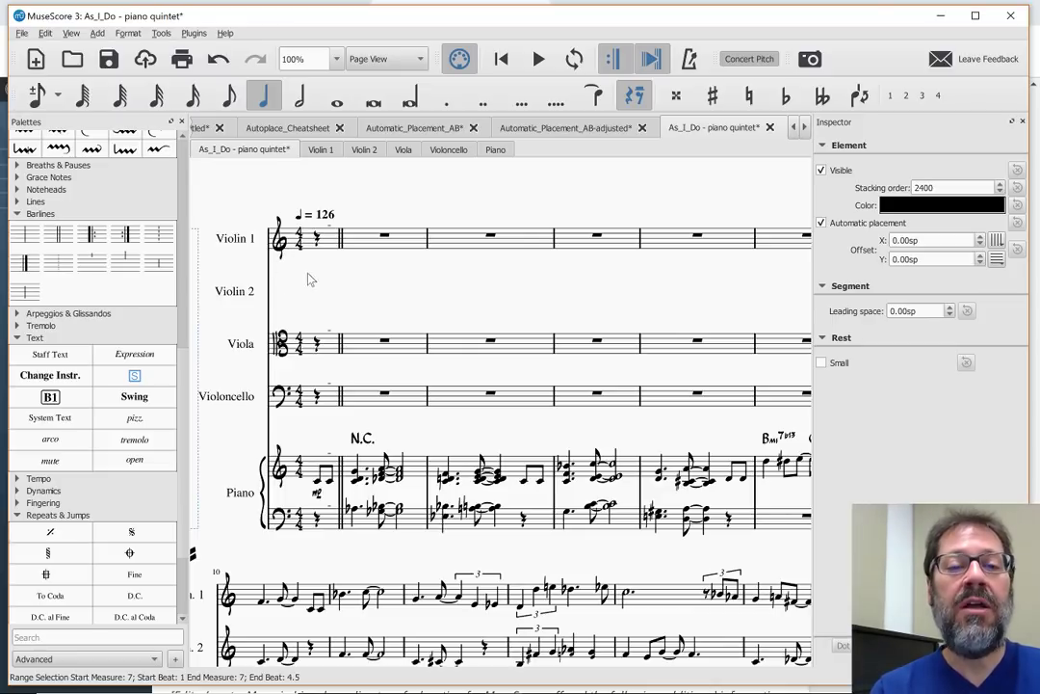
# Examine the MuseJazz notation, dynamics and text from the title and first system through rehearsal marks B and D
pyautogui.scroll(15, 337, 282)
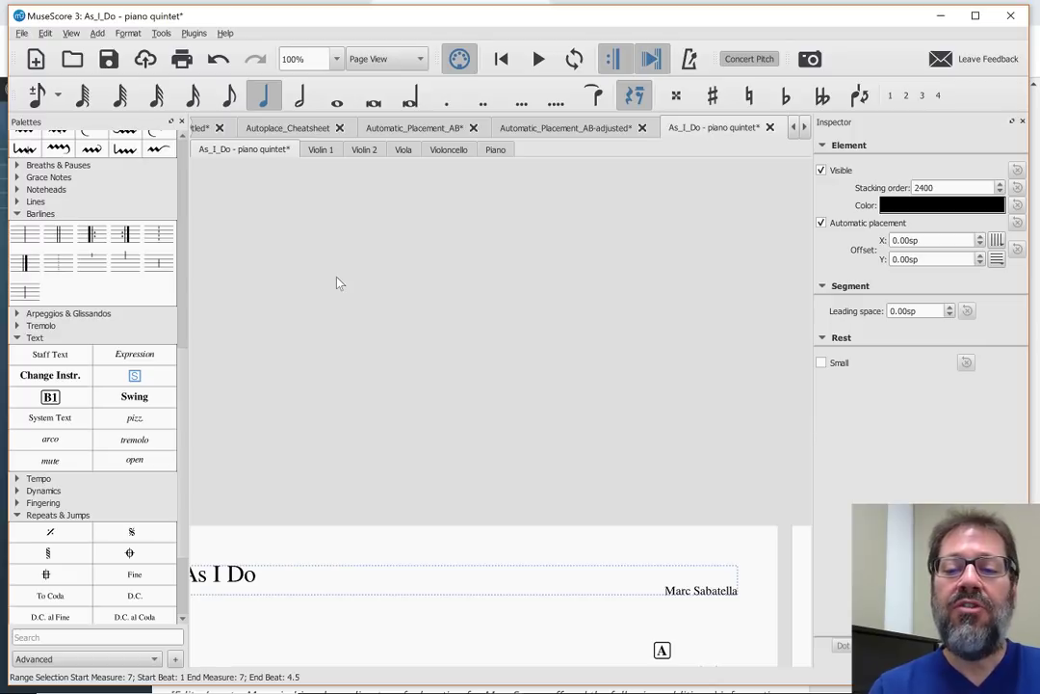
pyautogui.scroll(-3, 337, 282)
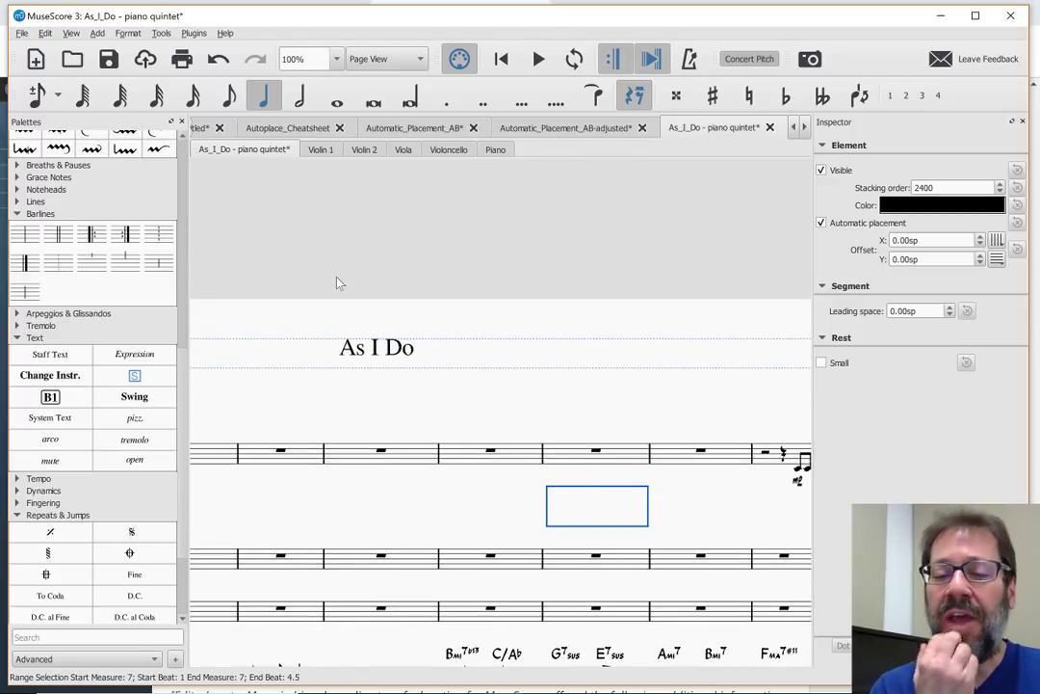
pyautogui.hscroll(-3, 308, 402)
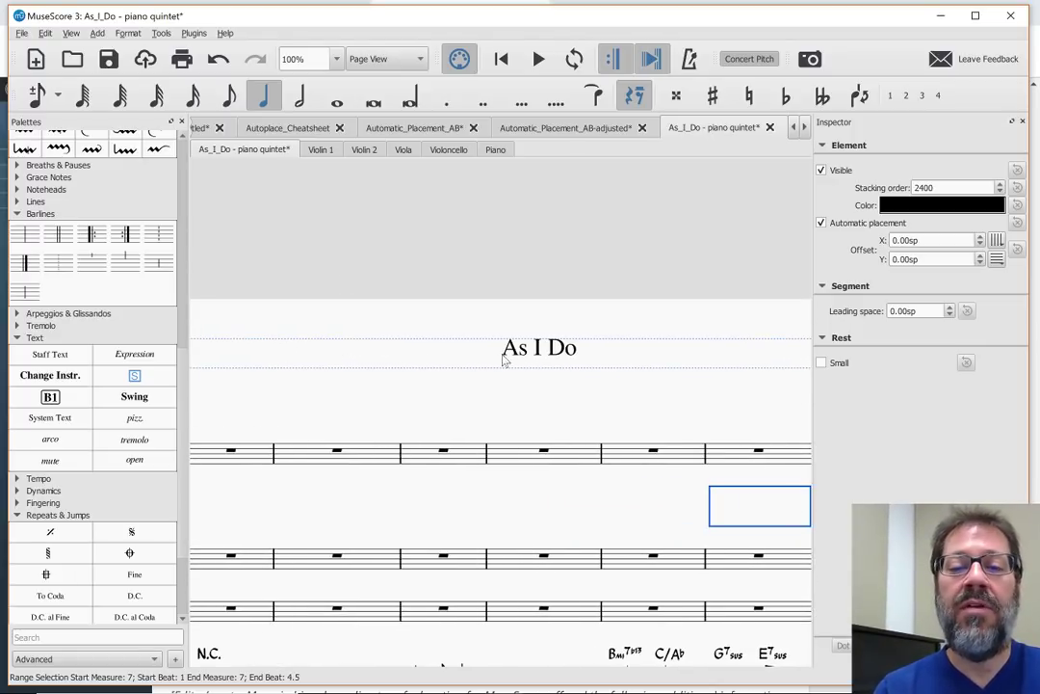
pyautogui.scroll(-3, 523, 357)
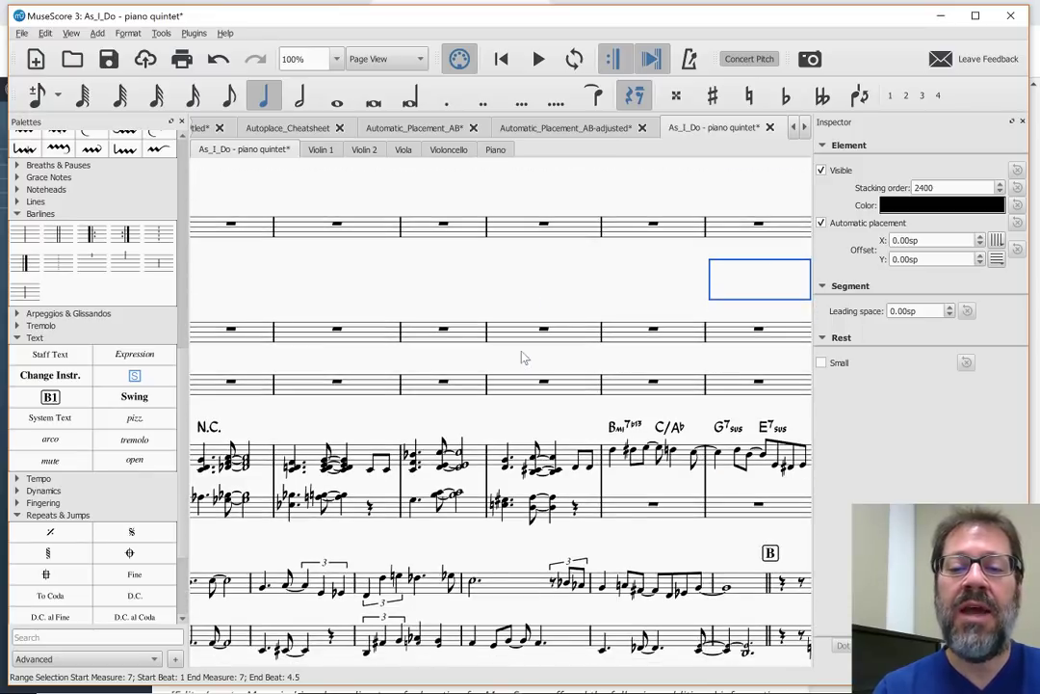
pyautogui.hscroll(-3, 289, 426)
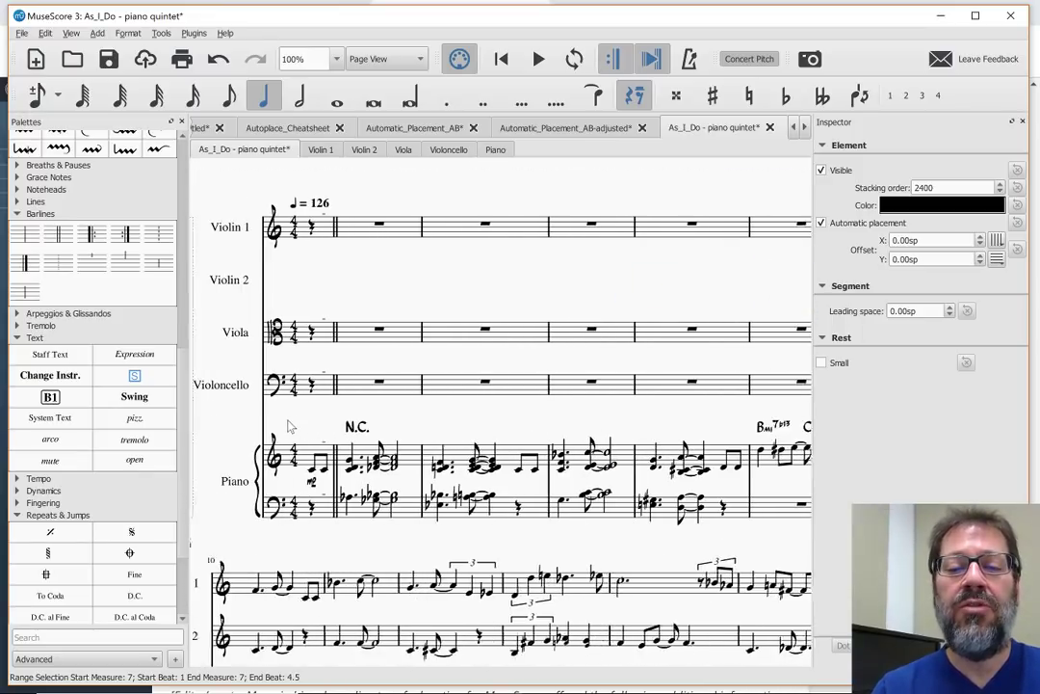
pyautogui.scroll(-2, 289, 427)
pyautogui.hscroll(5, 289, 427)
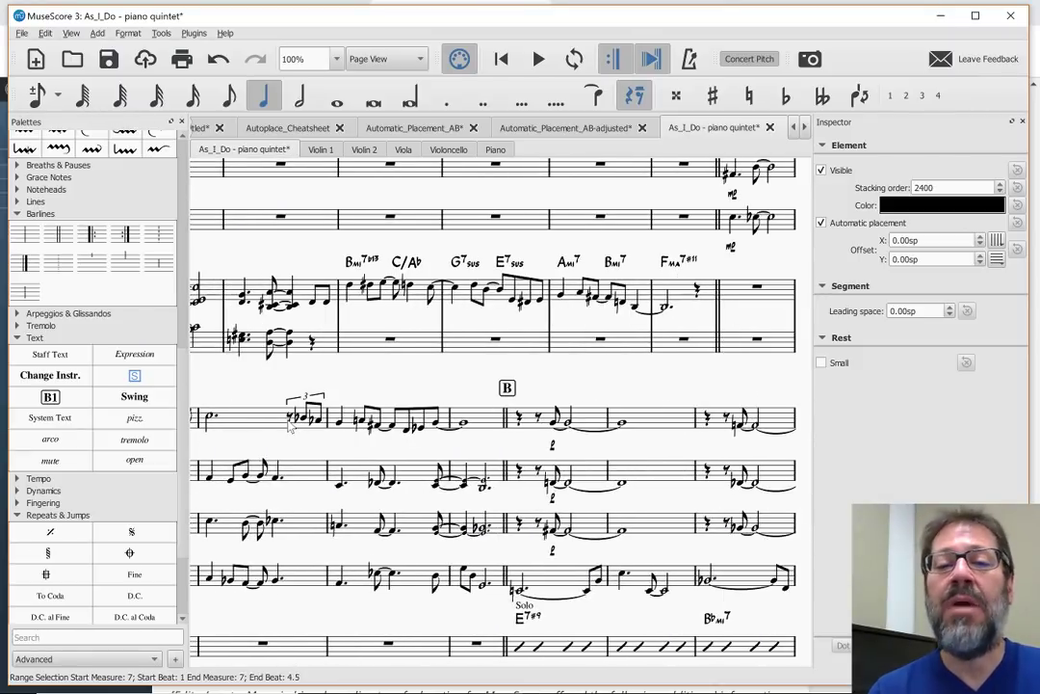
pyautogui.hscroll(10, 289, 426)
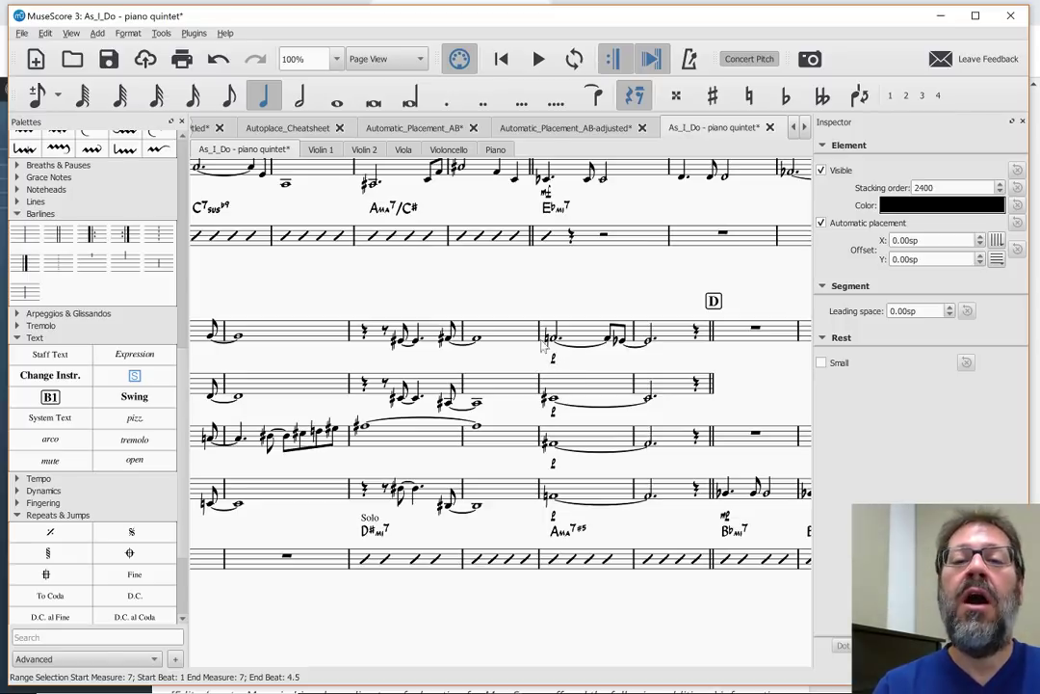
pyautogui.hscroll(-5, 518, 288)
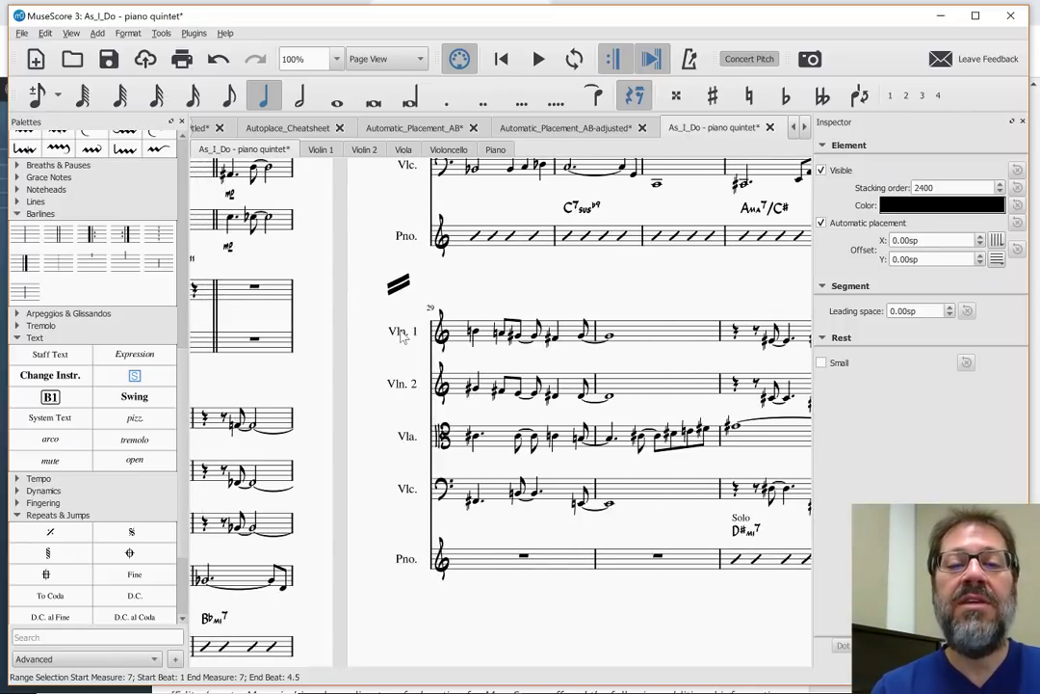
# Select the composer text above rehearsal mark A to inspect its font properties, and look over the available style commands
pyautogui.rightClick(405, 334)
pyautogui.click(483, 274)
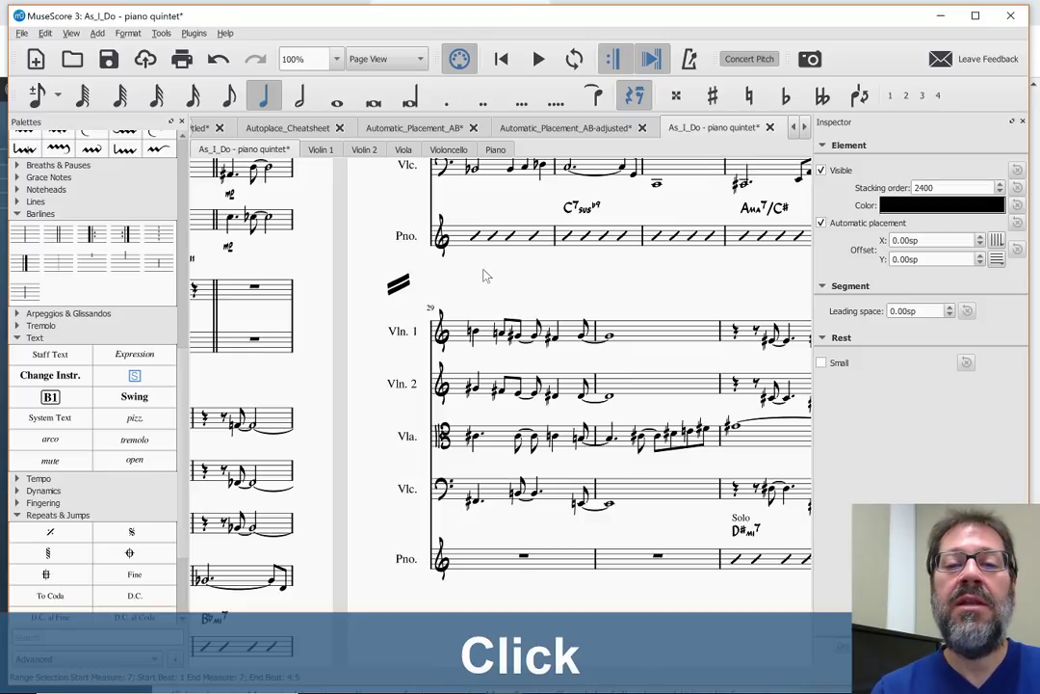
pyautogui.scroll(5, 482, 274)
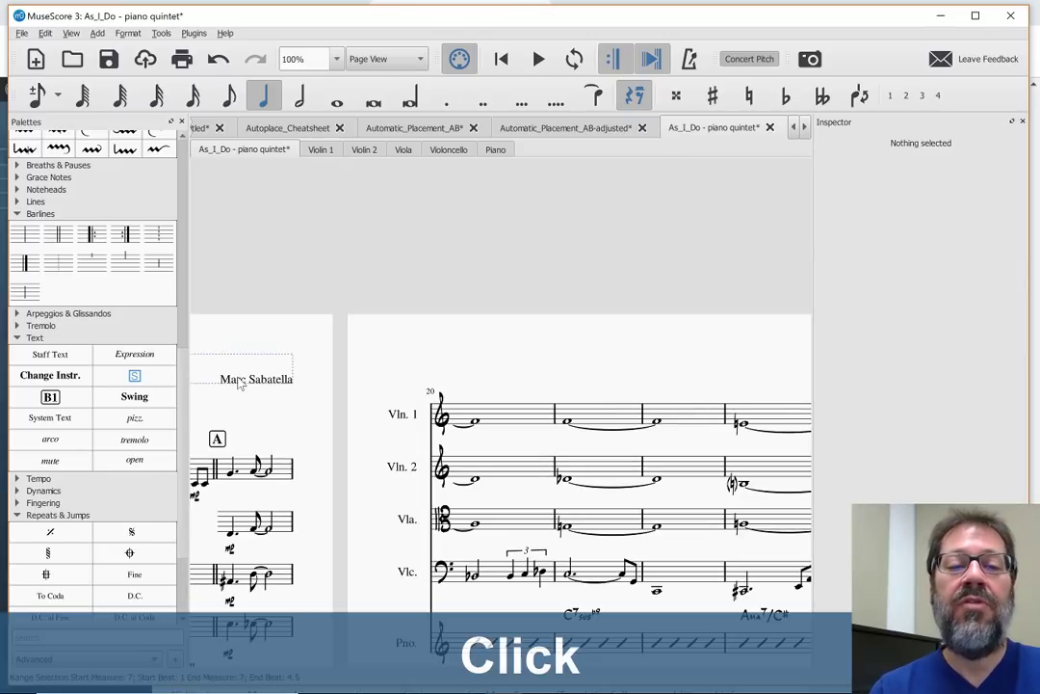
pyautogui.click(240, 381)
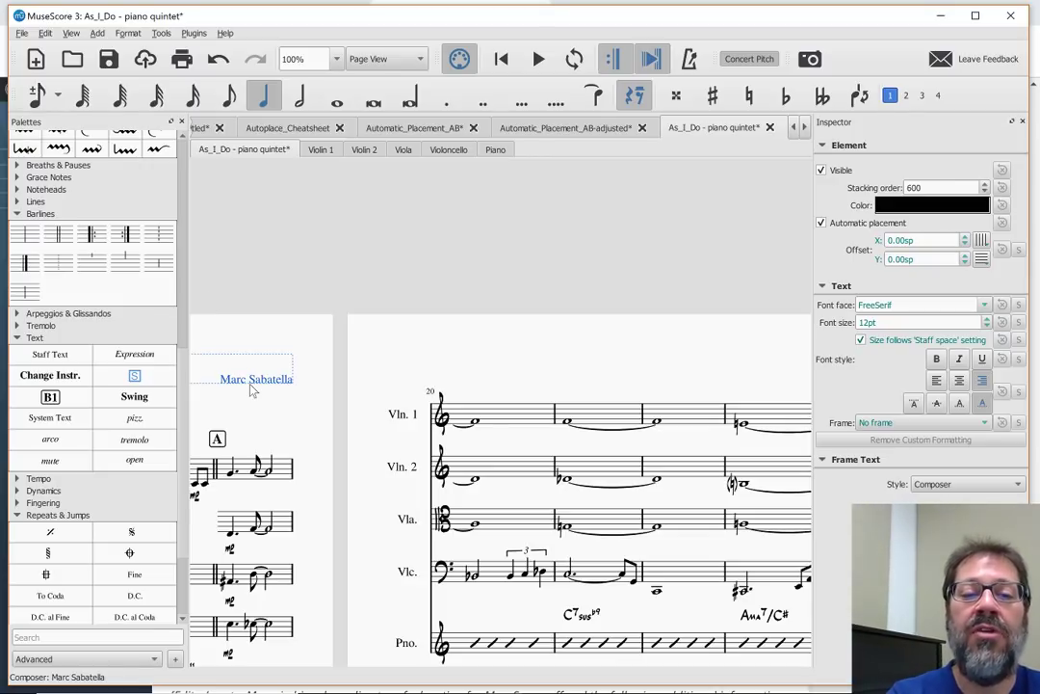
pyautogui.click(128, 34)
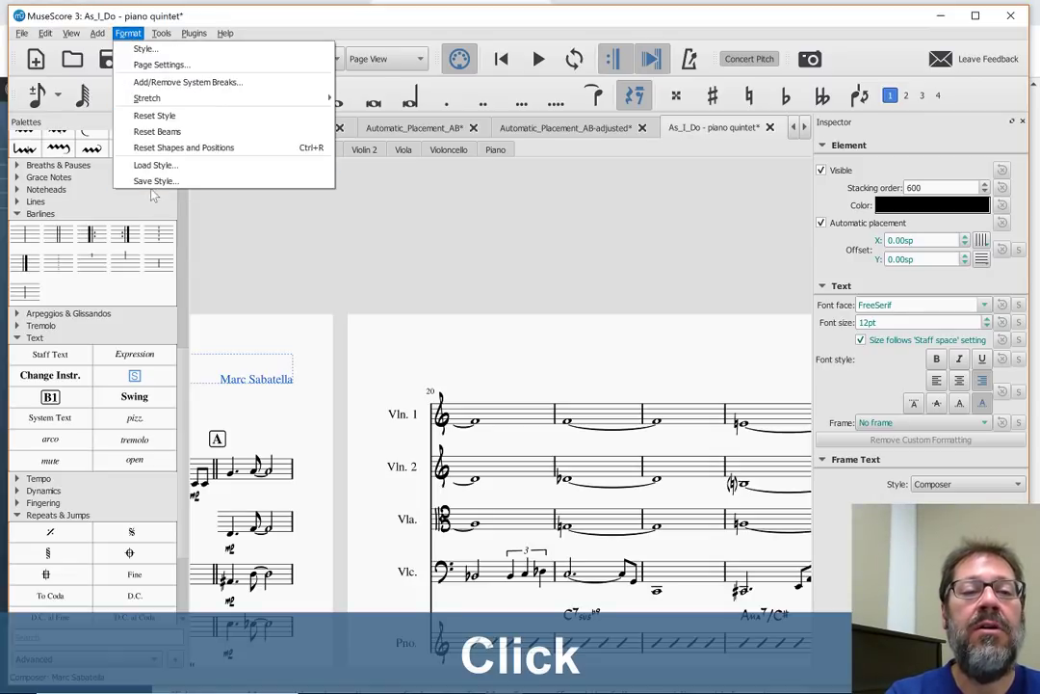
pyautogui.click(259, 232)
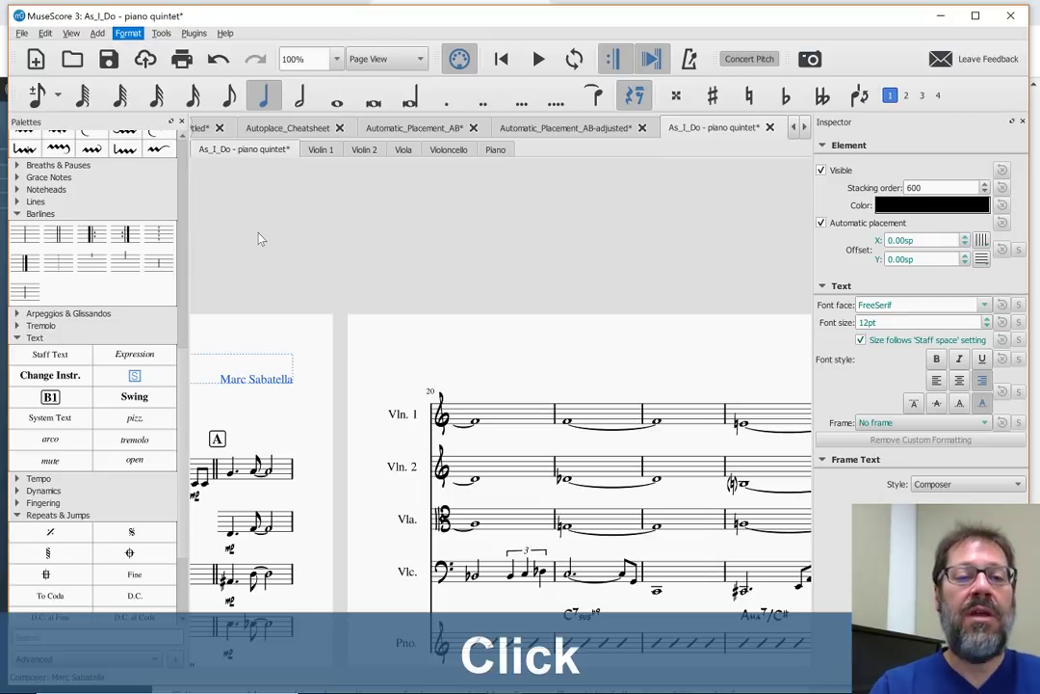
pyautogui.click(259, 231)
# Create a new score from the Jazz Combo template, leaving the title and composer details blank
pyautogui.hotkey('ctrl', 'n')
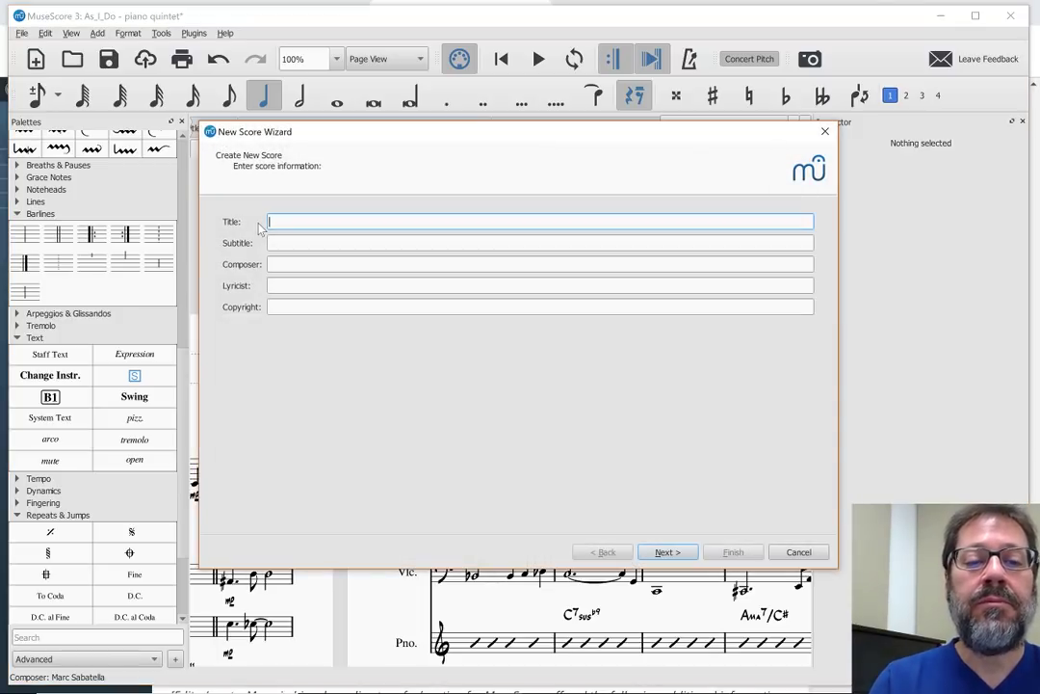
pyautogui.press('Return')
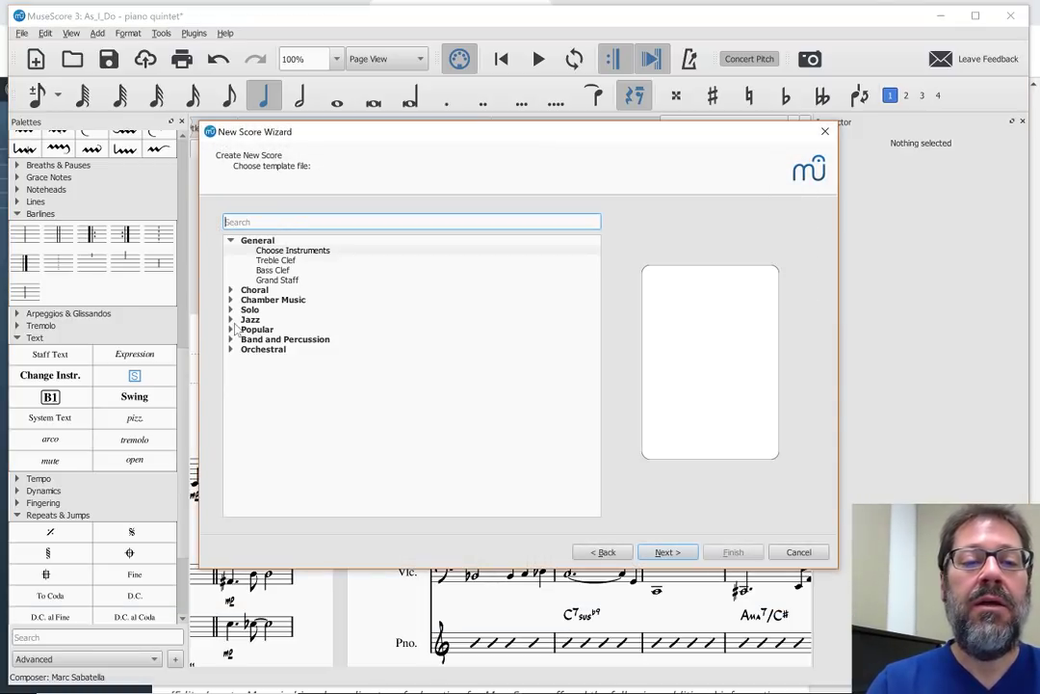
pyautogui.click(232, 319)
pyautogui.click(263, 331)
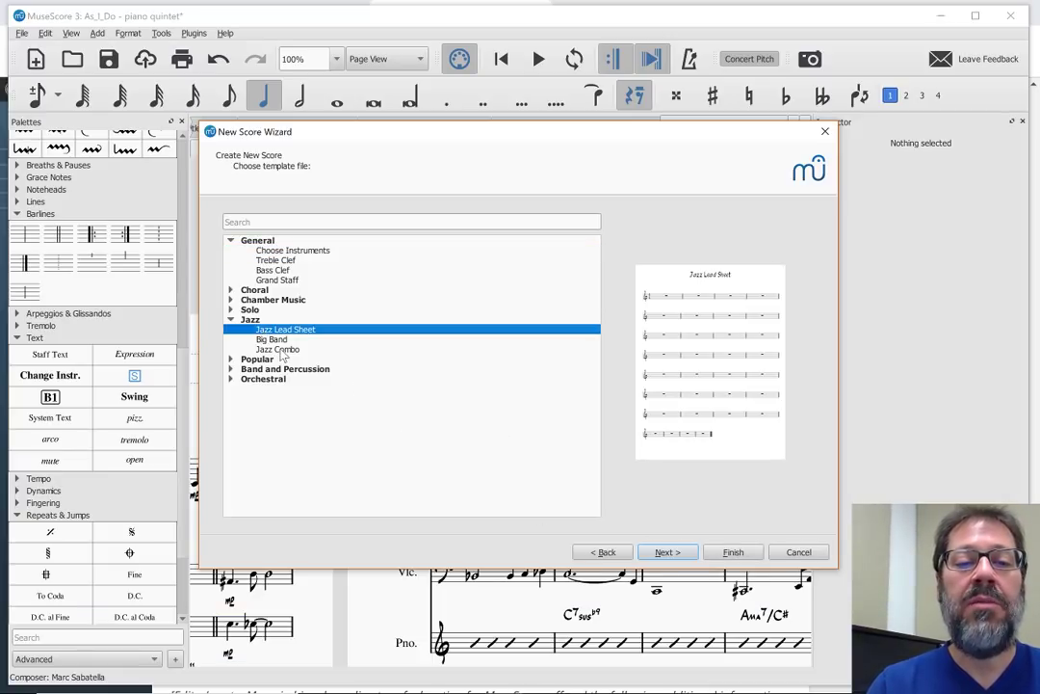
pyautogui.click(281, 349)
pyautogui.click(734, 552)
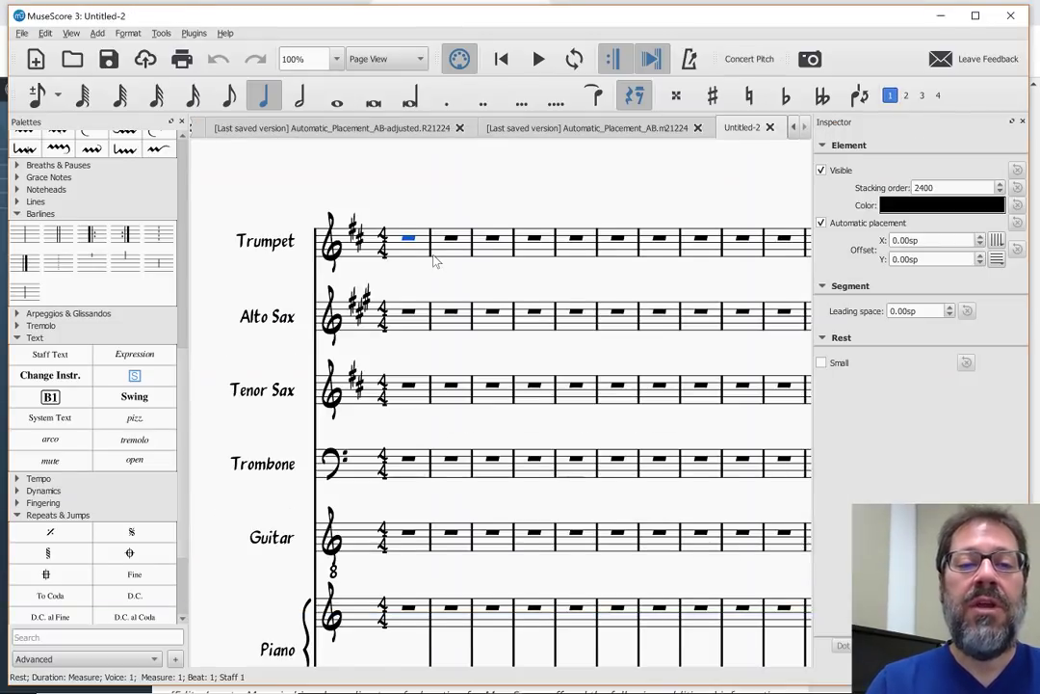
# Save the Jazz Combo score's style as a MuseScore style file named jazz in the Styles folder
pyautogui.scroll(-5, 433, 262)
pyautogui.scroll(2, 434, 262)
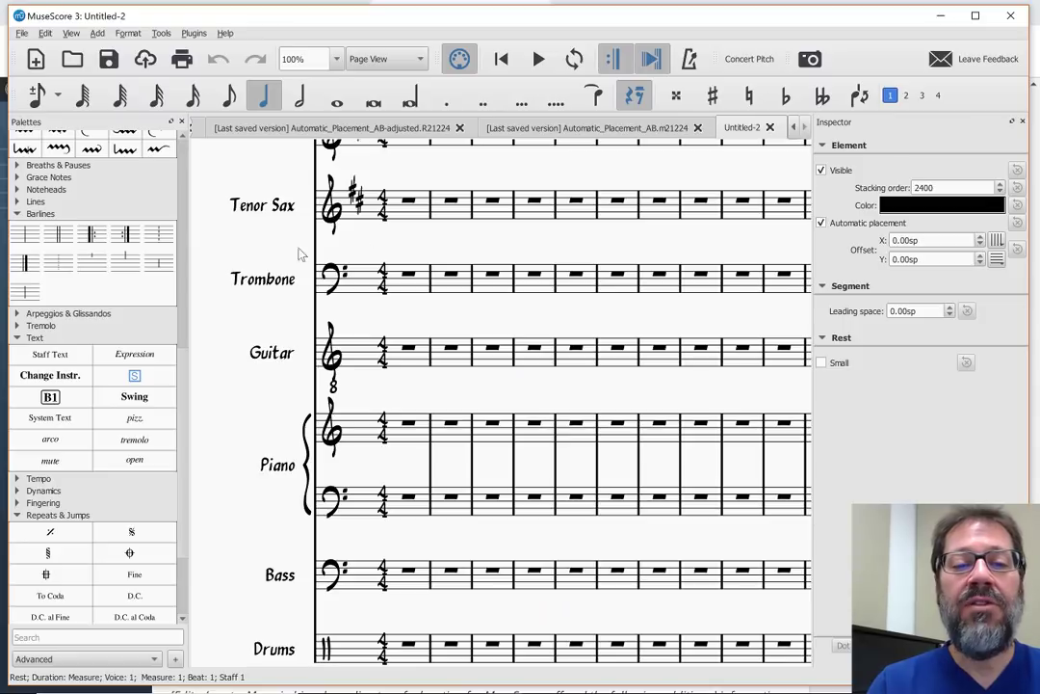
pyautogui.scroll(3, 269, 289)
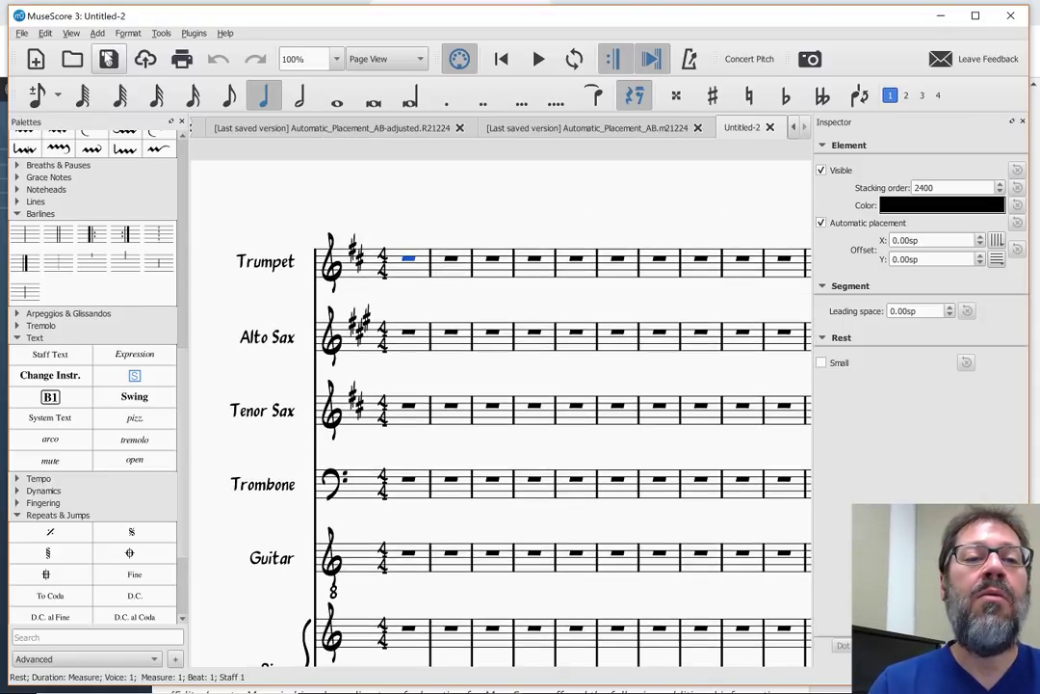
pyautogui.click(128, 33)
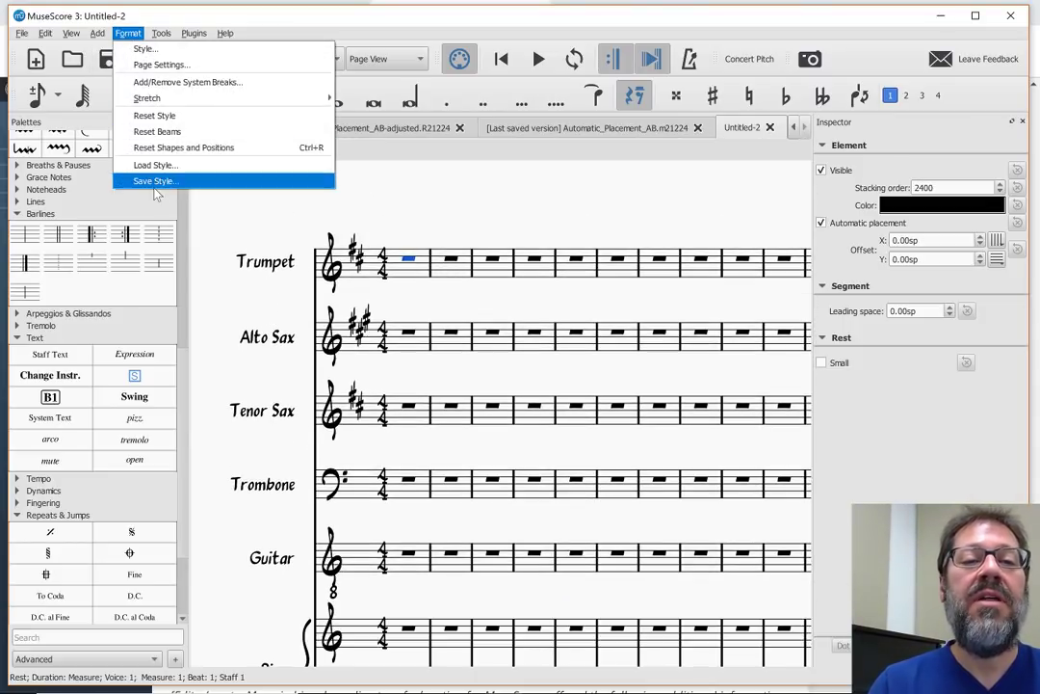
pyautogui.click(150, 185)
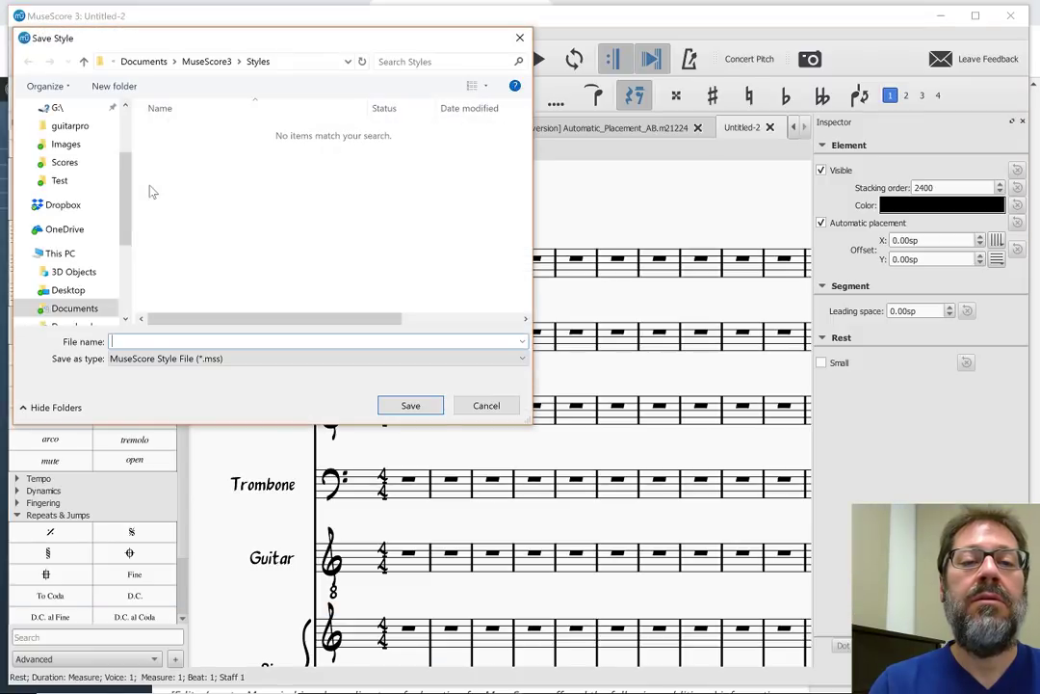
pyautogui.click(320, 339)
pyautogui.write('jazz')
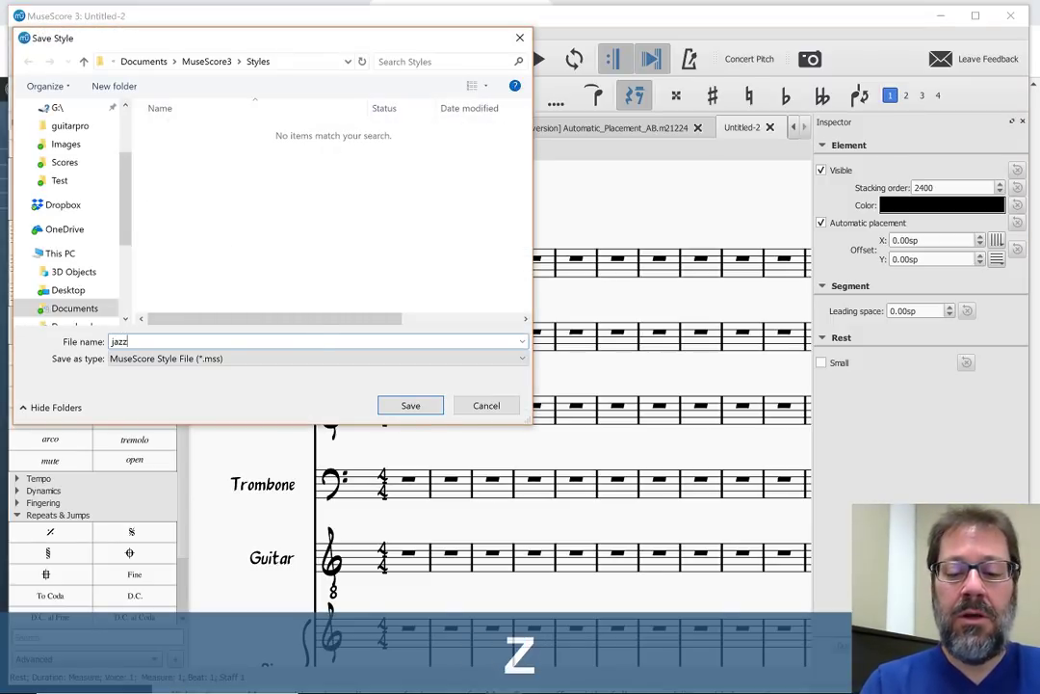
pyautogui.press('Return')
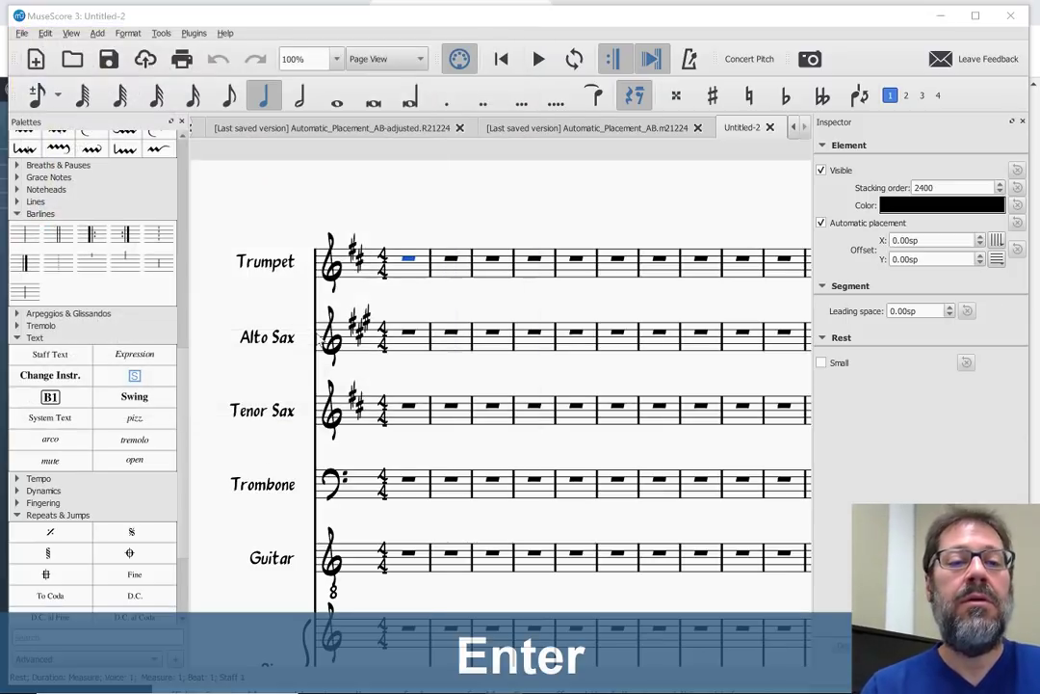
# Switch to the As_I_Do - piano quintet score and load the jazz.mss style into it
pyautogui.hscroll(-3, 500, 159)
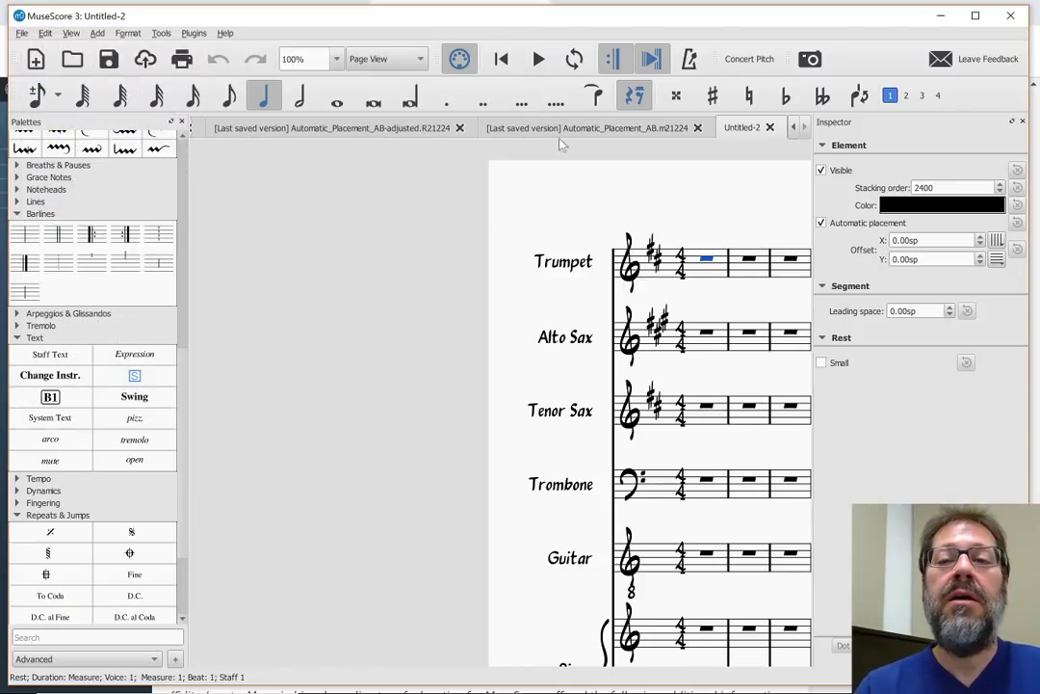
pyautogui.doubleClick(794, 127)
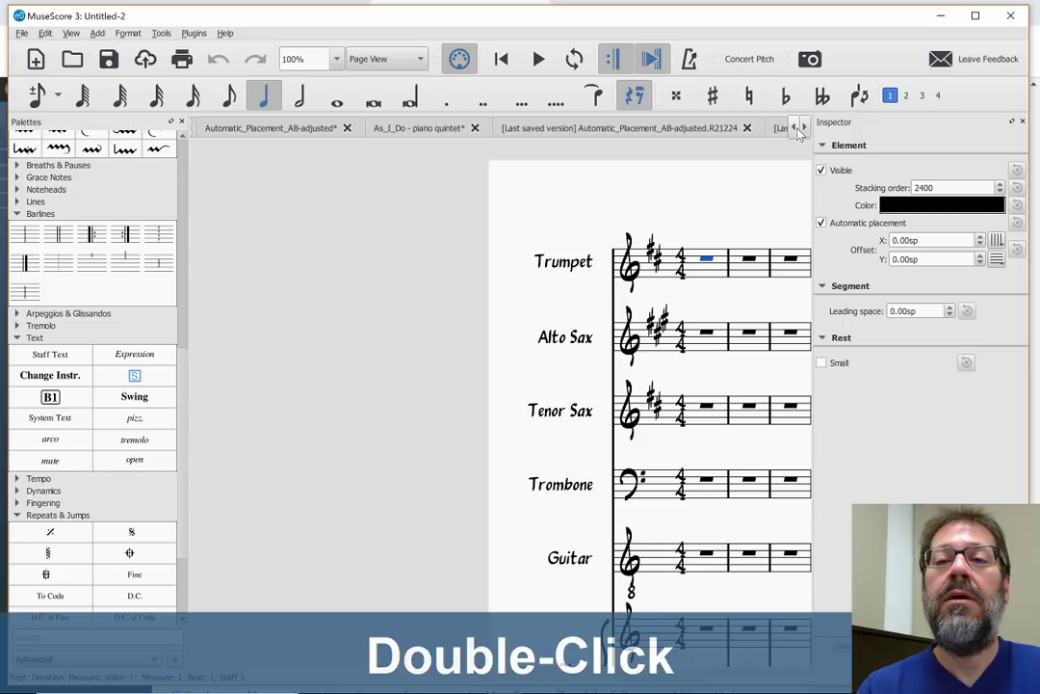
pyautogui.click(794, 127)
pyautogui.click(551, 128)
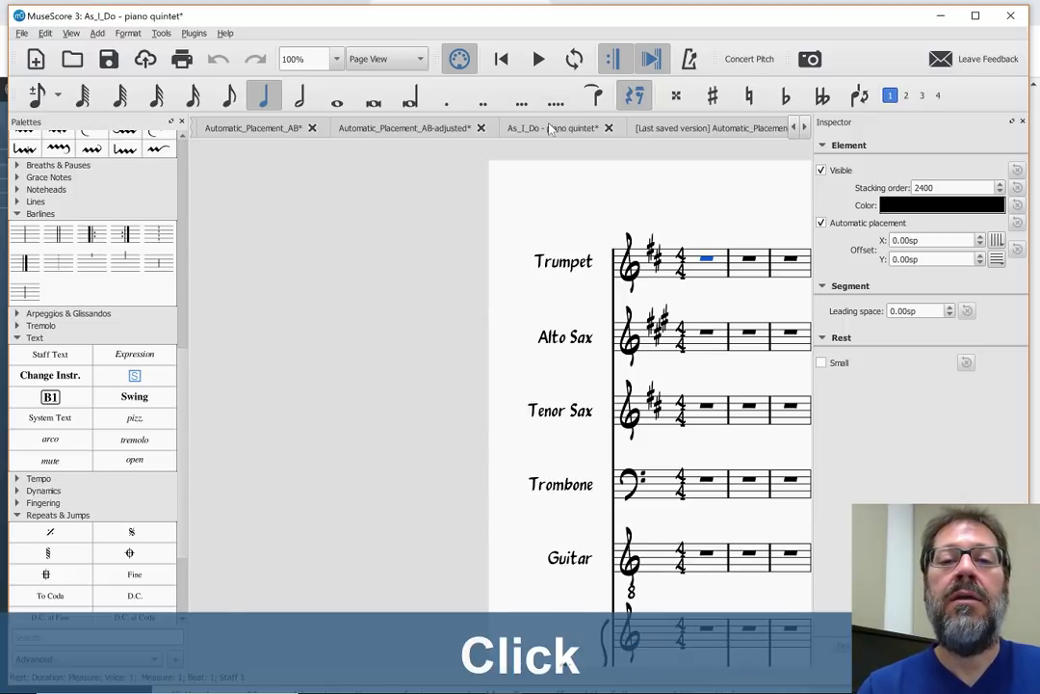
pyautogui.hscroll(-5, 405, 349)
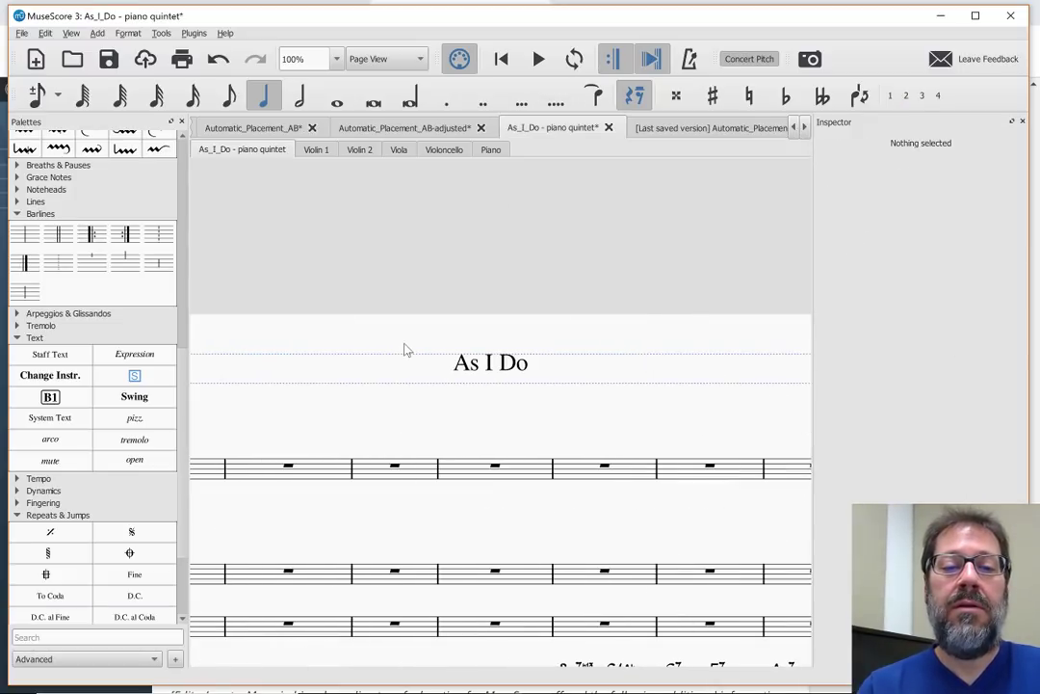
pyautogui.hscroll(-3, 405, 349)
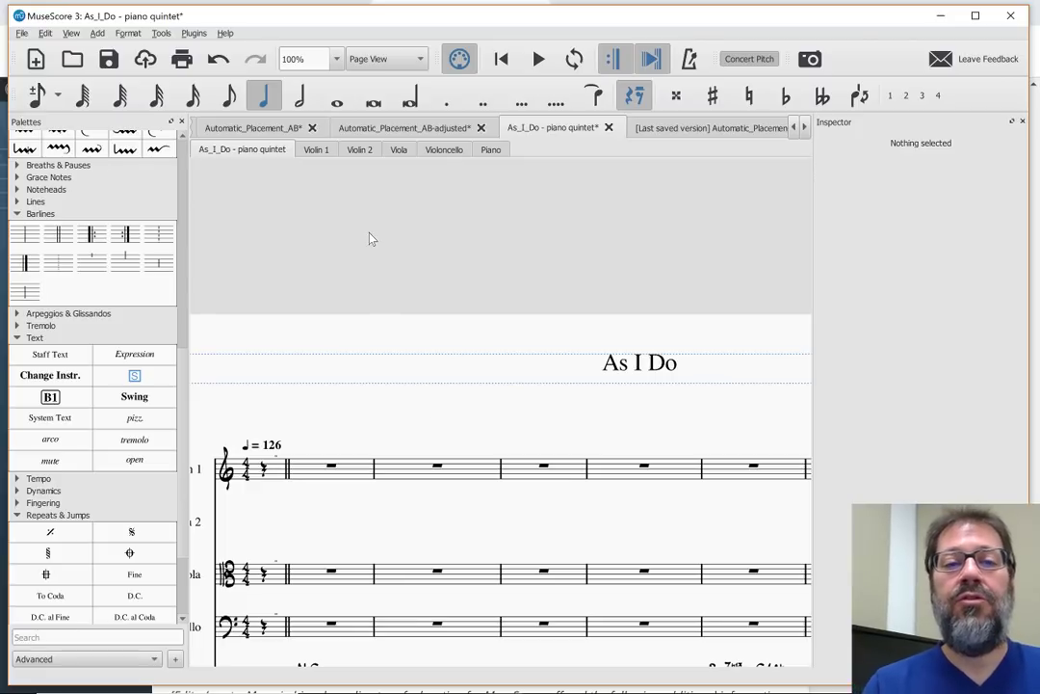
pyautogui.click(122, 33)
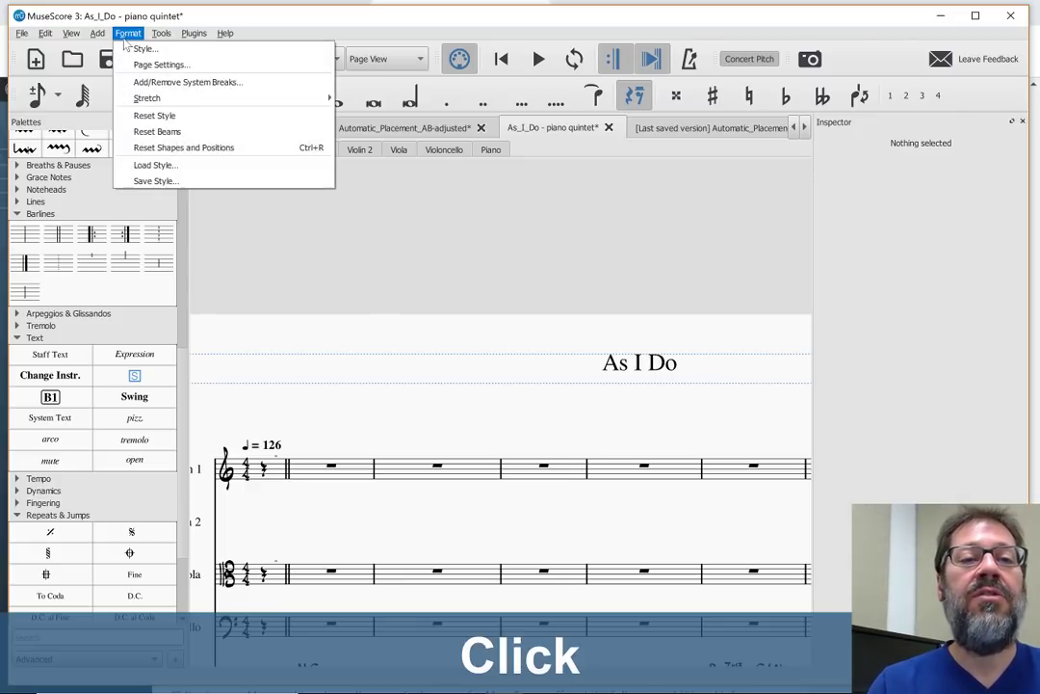
pyautogui.click(140, 168)
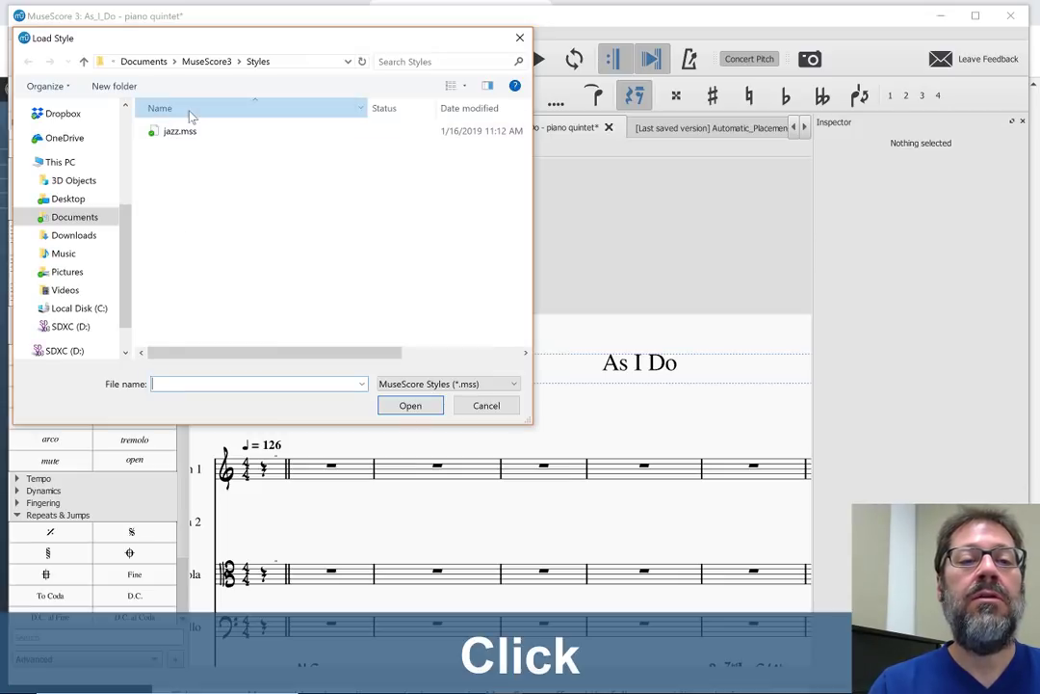
pyautogui.doubleClick(177, 132)
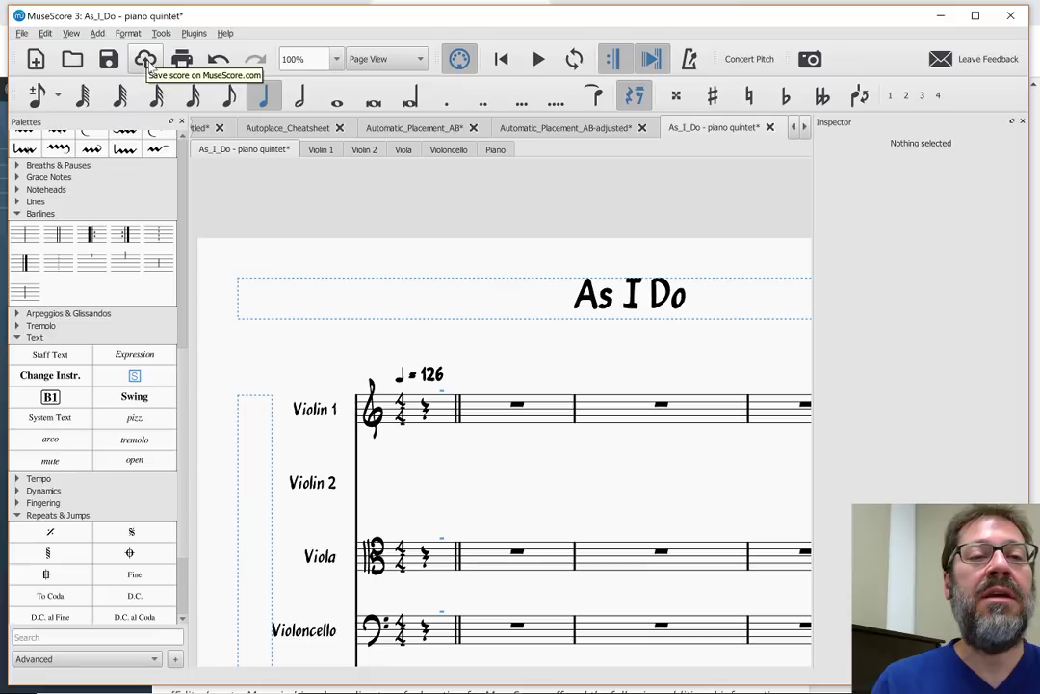
# Bring up the MuseScore login for saving the score online, and dismiss it without signing in
pyautogui.click(21, 34)
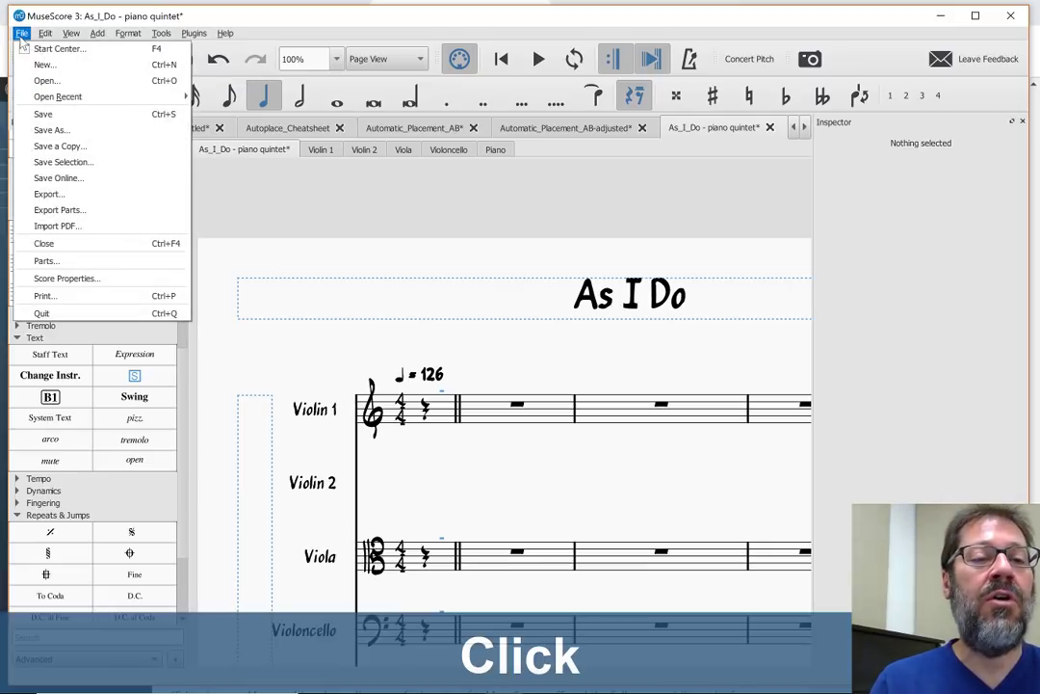
pyautogui.click(203, 14)
pyautogui.click(151, 62)
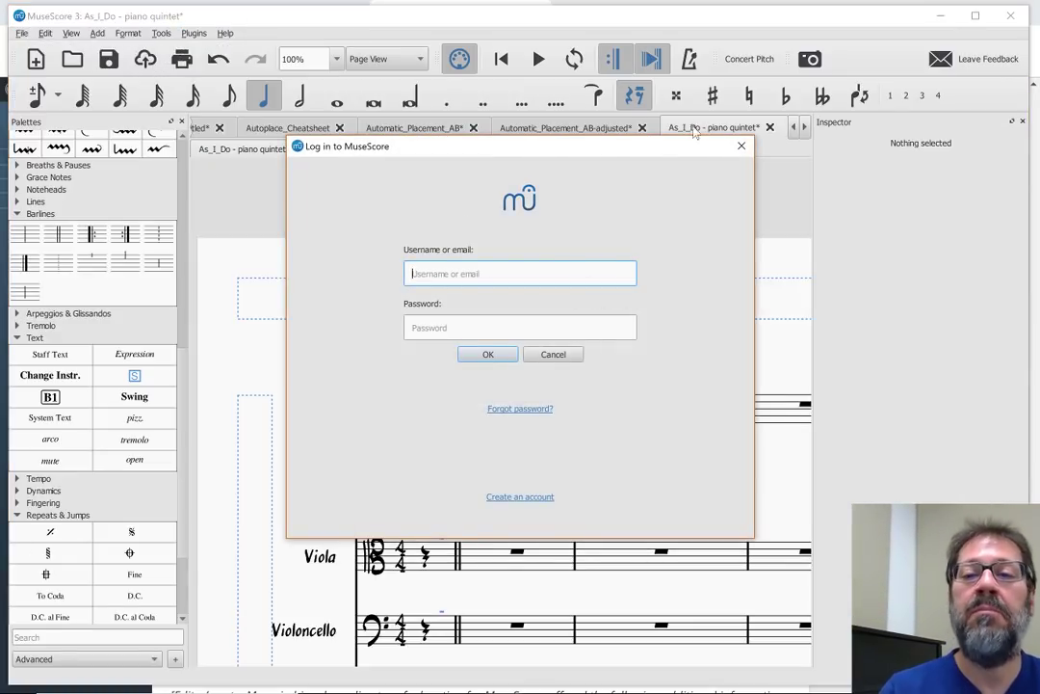
pyautogui.click(741, 145)
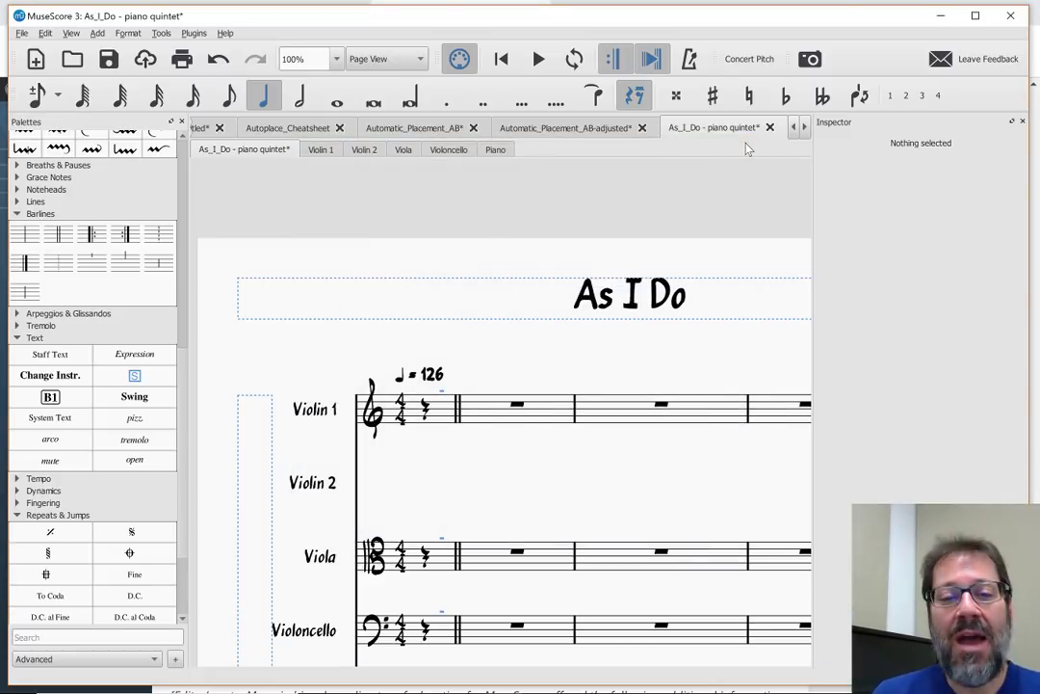
# Switch to the YouTube live chat window and look back through the viewers' messages to the start
pyautogui.hotkey('alt', 'Tab')
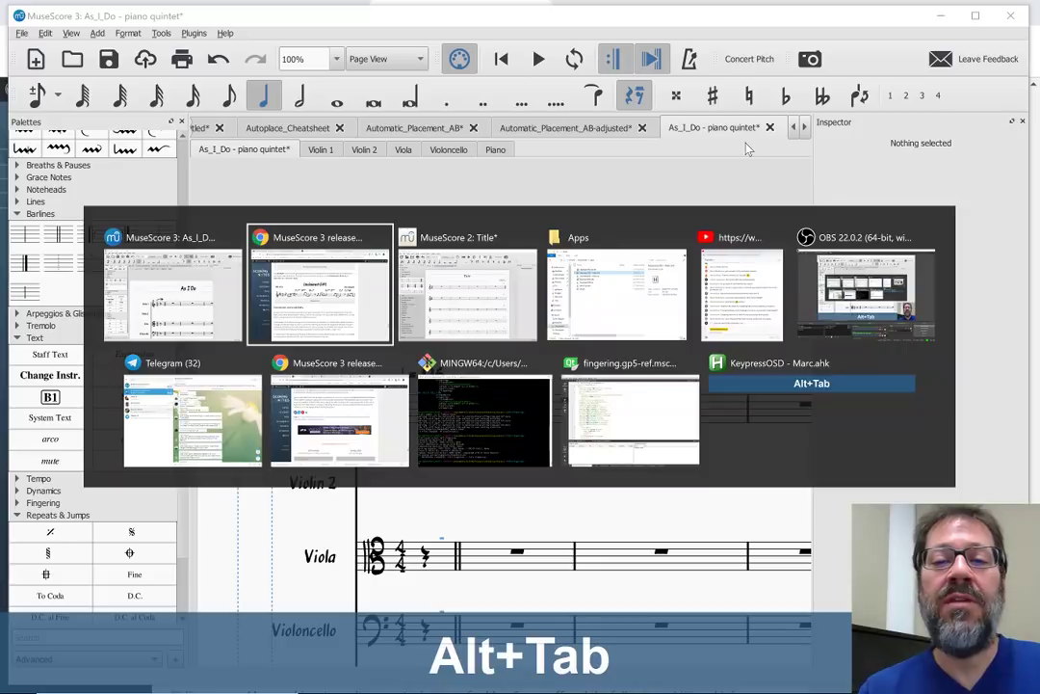
pyautogui.press('Tab')
pyautogui.press('Tab')
pyautogui.press('Tab')
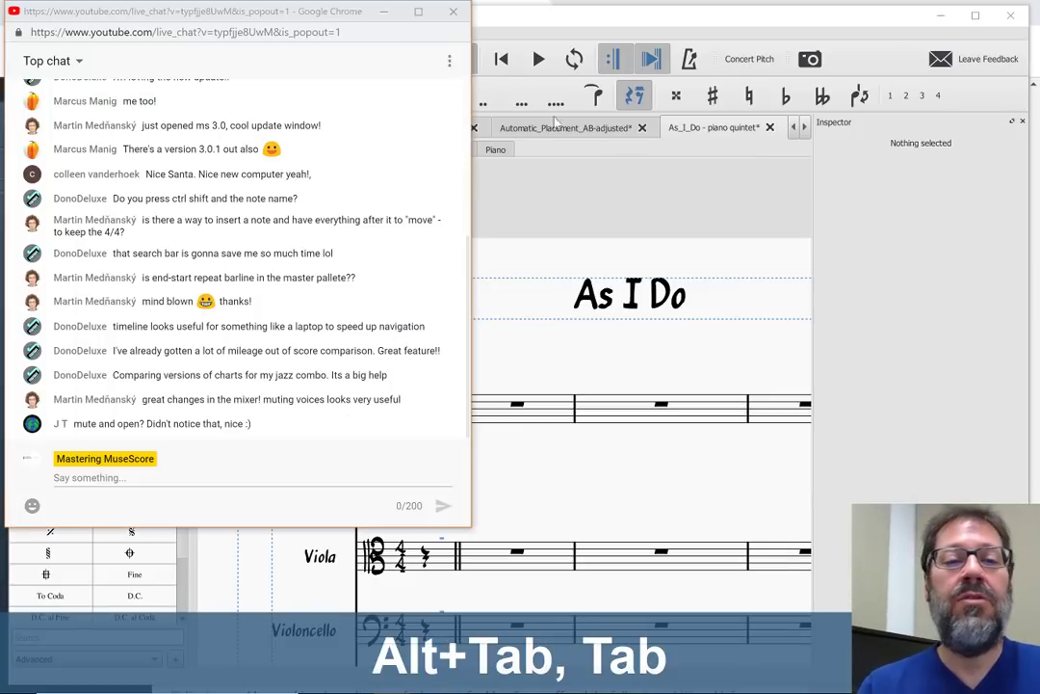
pyautogui.scroll(10, 232, 241)
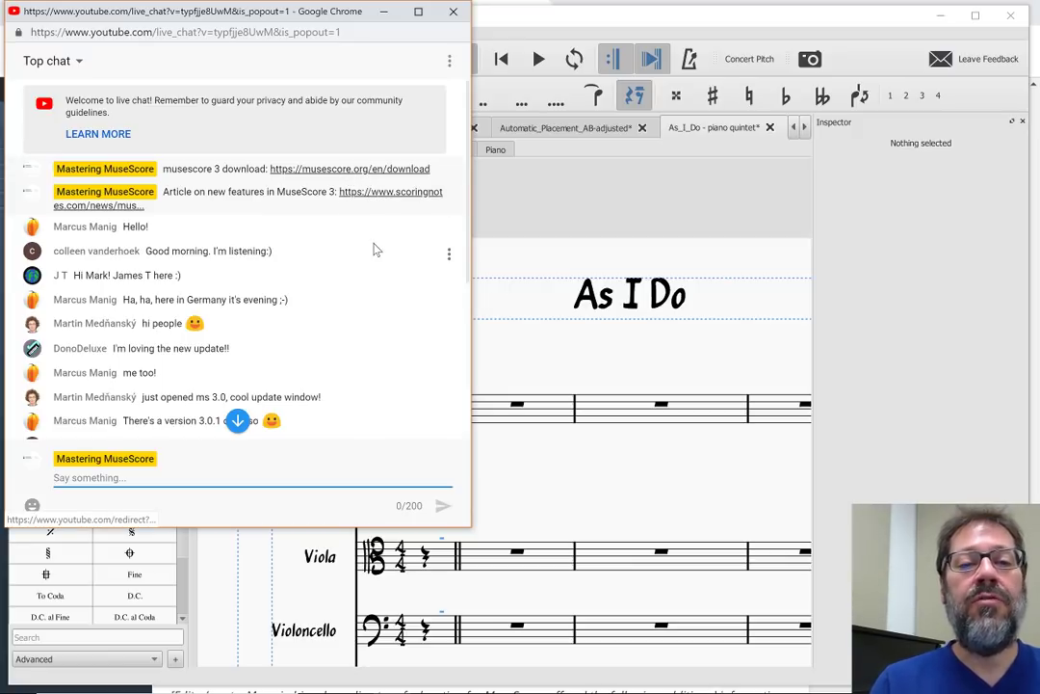
# Switch to the Mastering MuseScore: Complete Online Course page in Chrome, look over the course description and copy the page's web address
pyautogui.hotkey('alt', 'Tab')
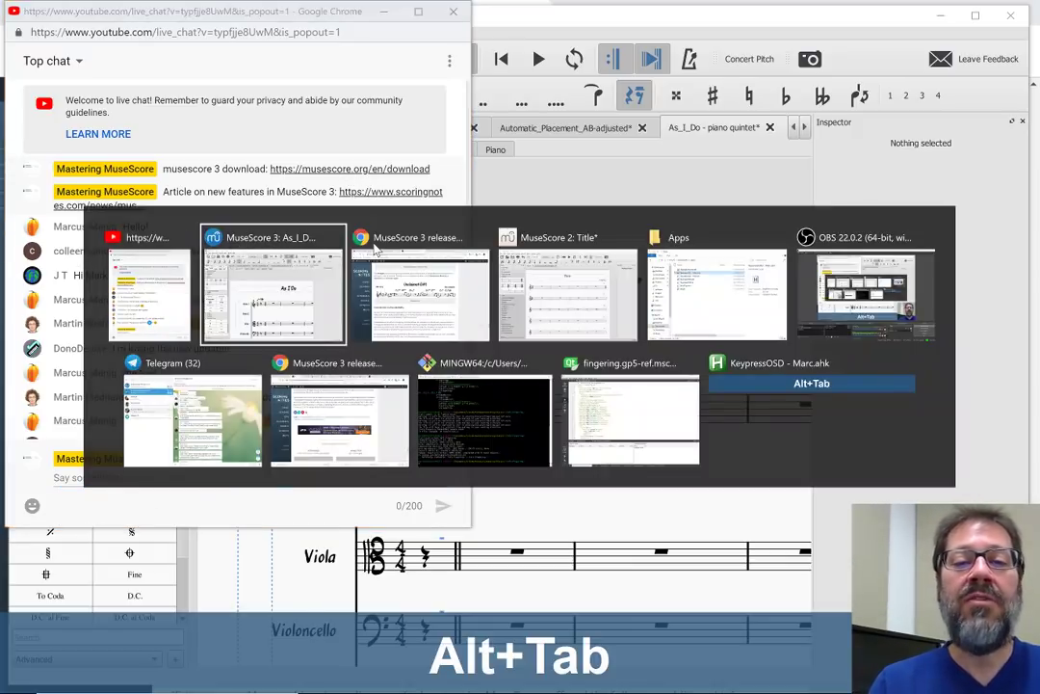
pyautogui.hotkey('alt', 'Tab')
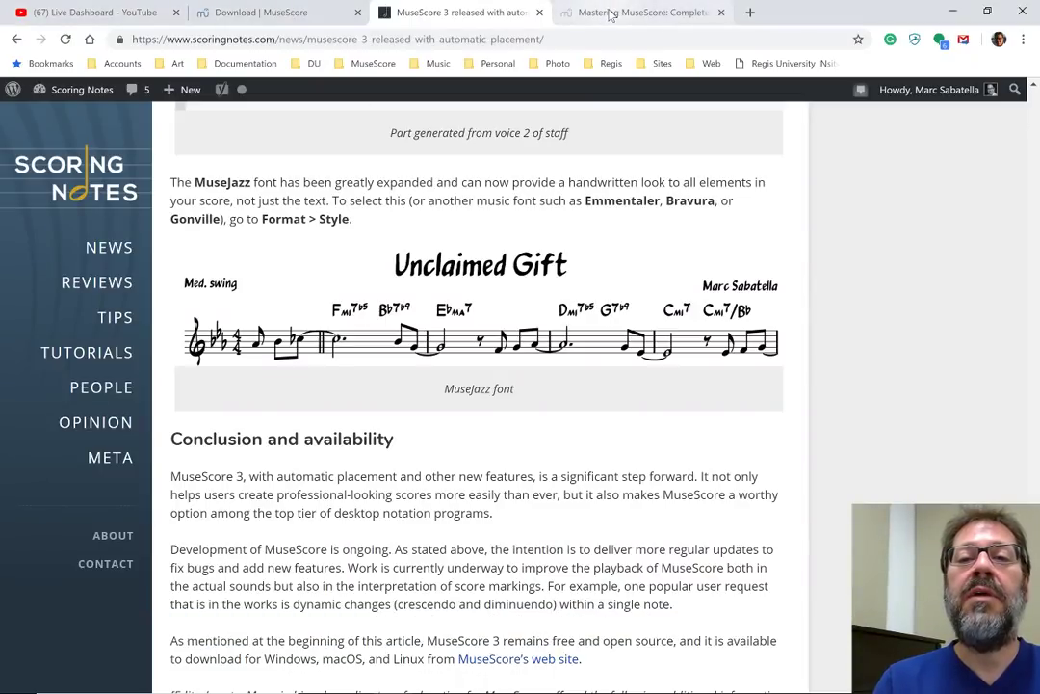
pyautogui.click(608, 12)
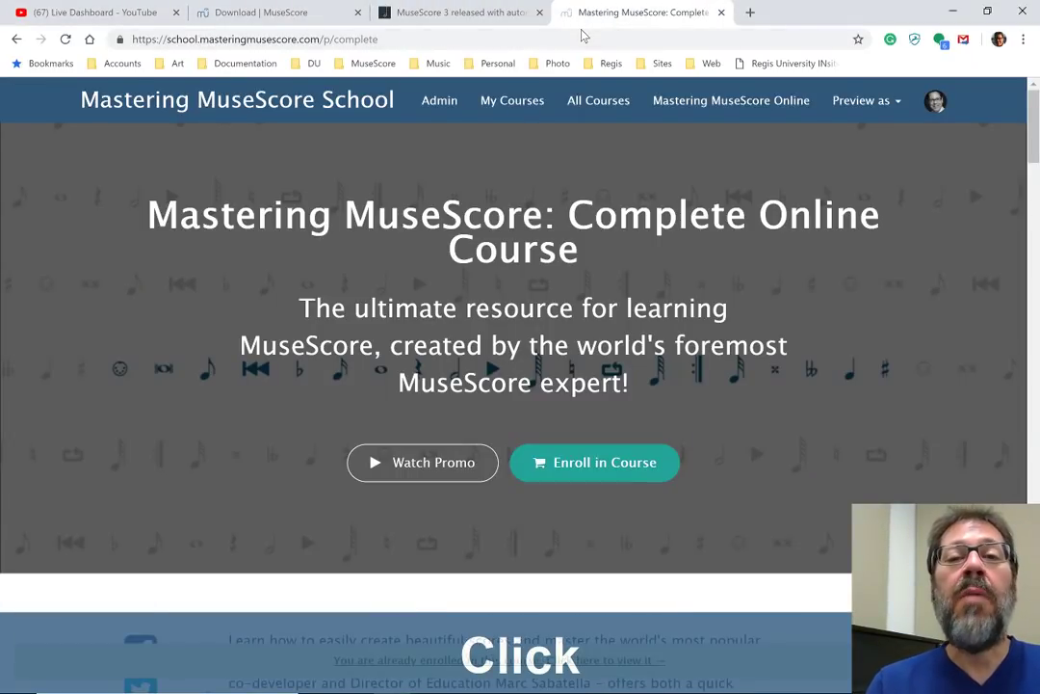
pyautogui.click(583, 39)
pyautogui.hotkey('ctrl', 'c')
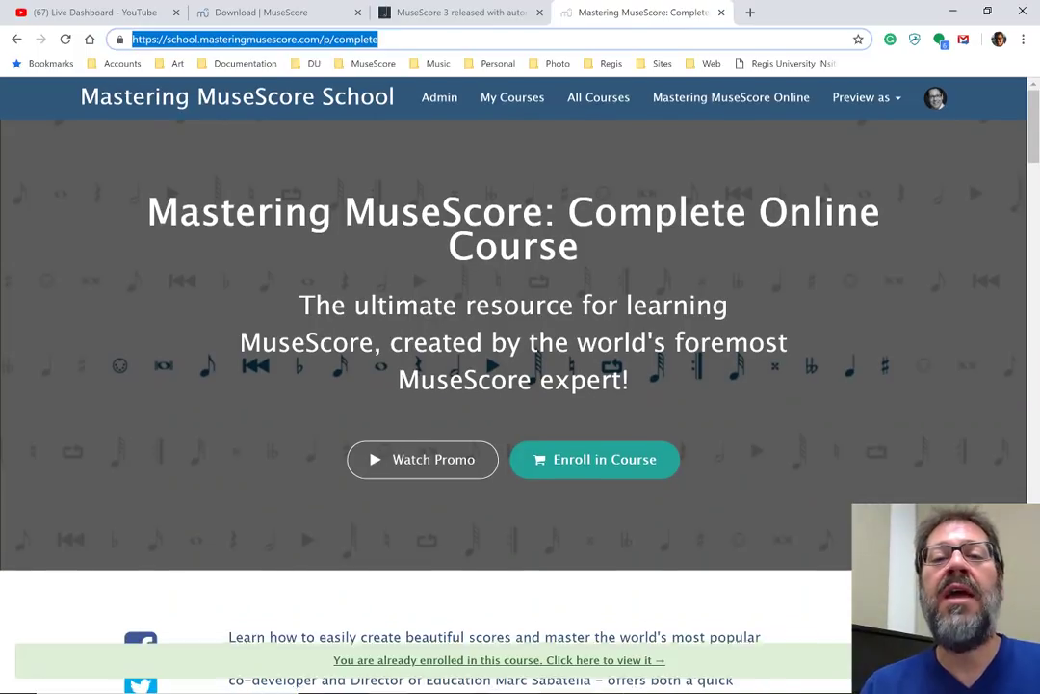
pyautogui.scroll(-1, 348, 228)
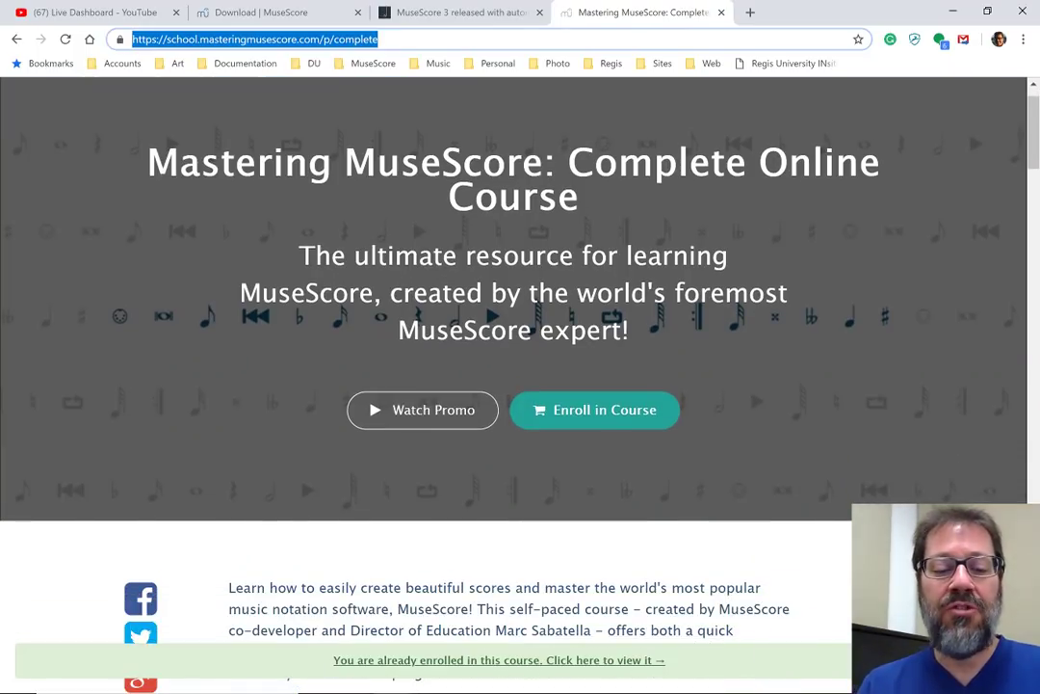
pyautogui.scroll(-2, 310, 302)
pyautogui.scroll(-3, 310, 302)
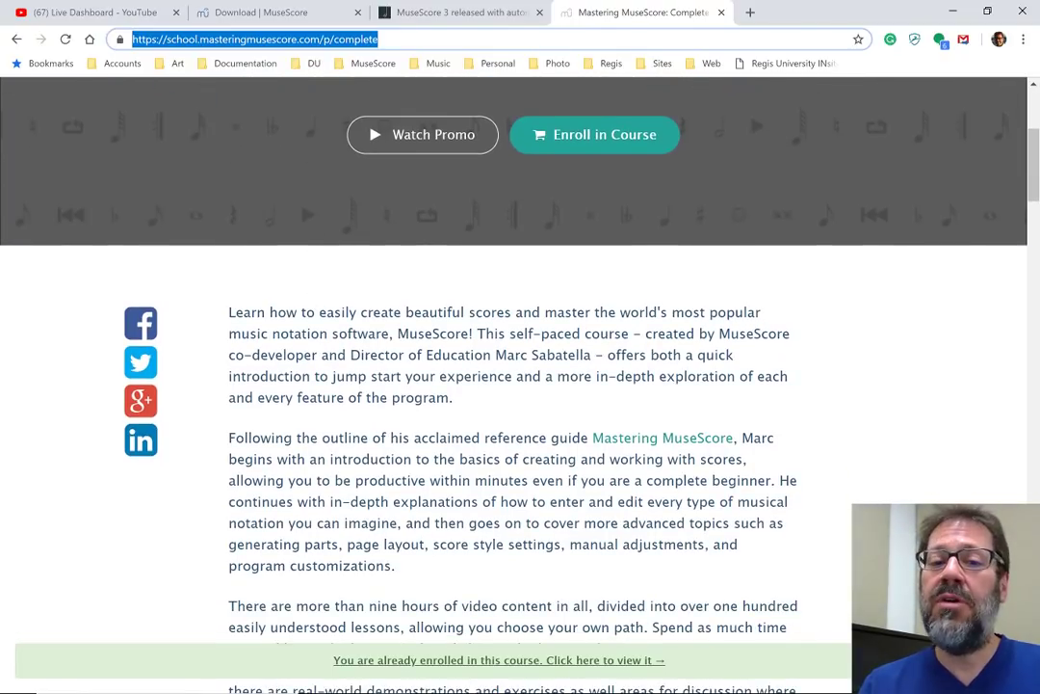
pyautogui.scroll(1, 433, 327)
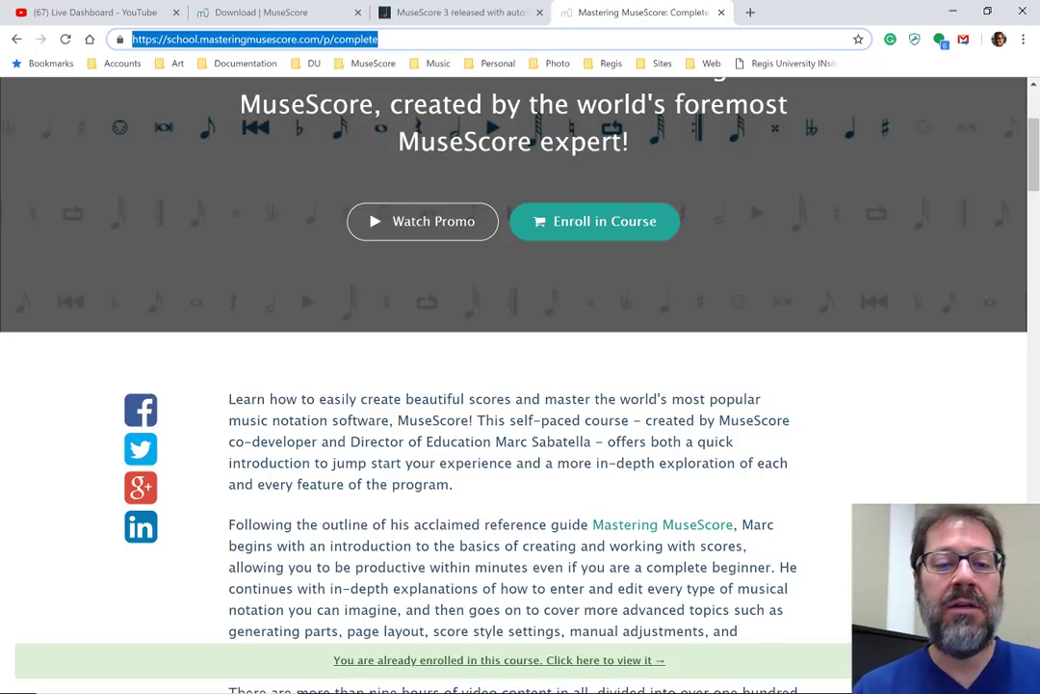
pyautogui.scroll(-1, 520, 385)
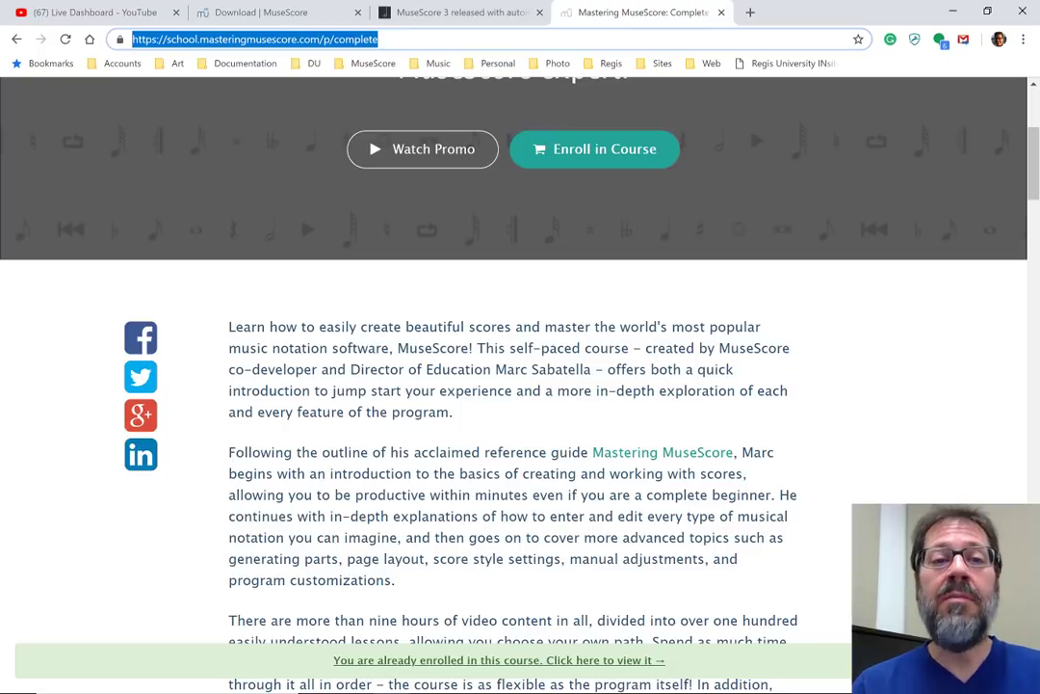
pyautogui.hotkey('ctrl', 'c')
# Switch to the YouTube live chat and post "mastering musescore complete online course:" followed by the copied course link
pyautogui.hotkey('alt', 'Tab')
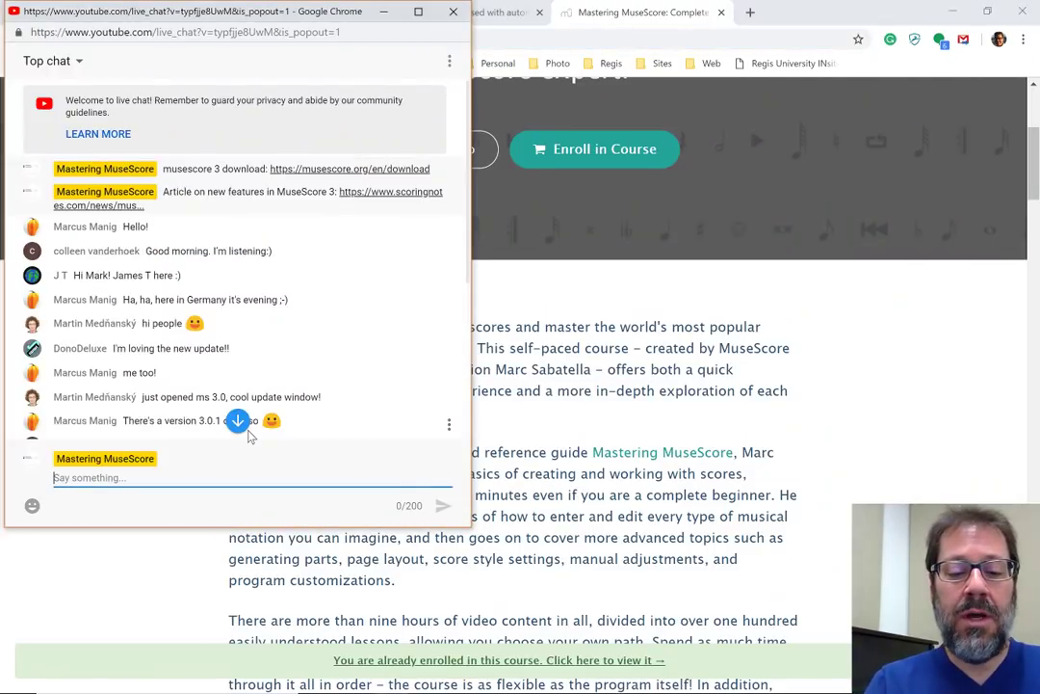
pyautogui.write('mastering ')
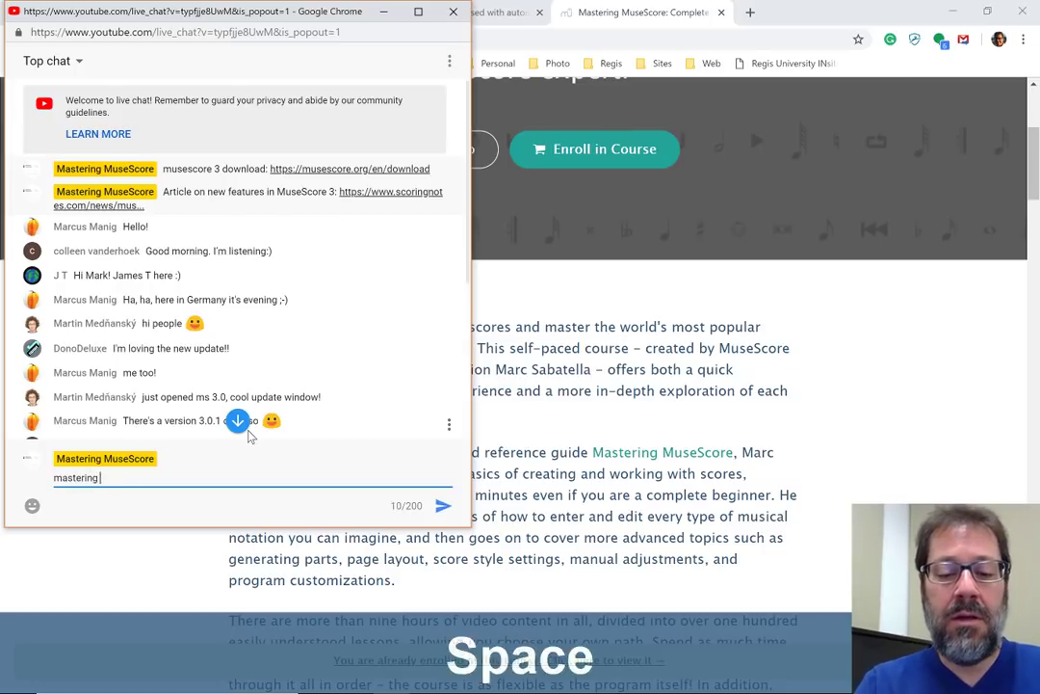
pyautogui.write('musescore ')
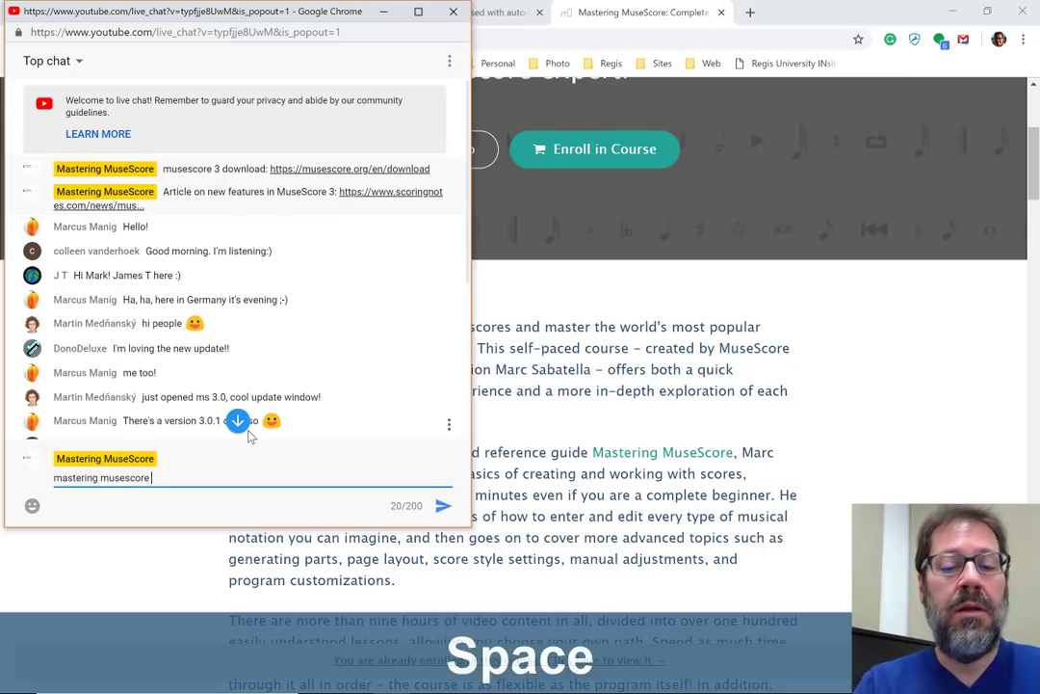
pyautogui.write('complete ')
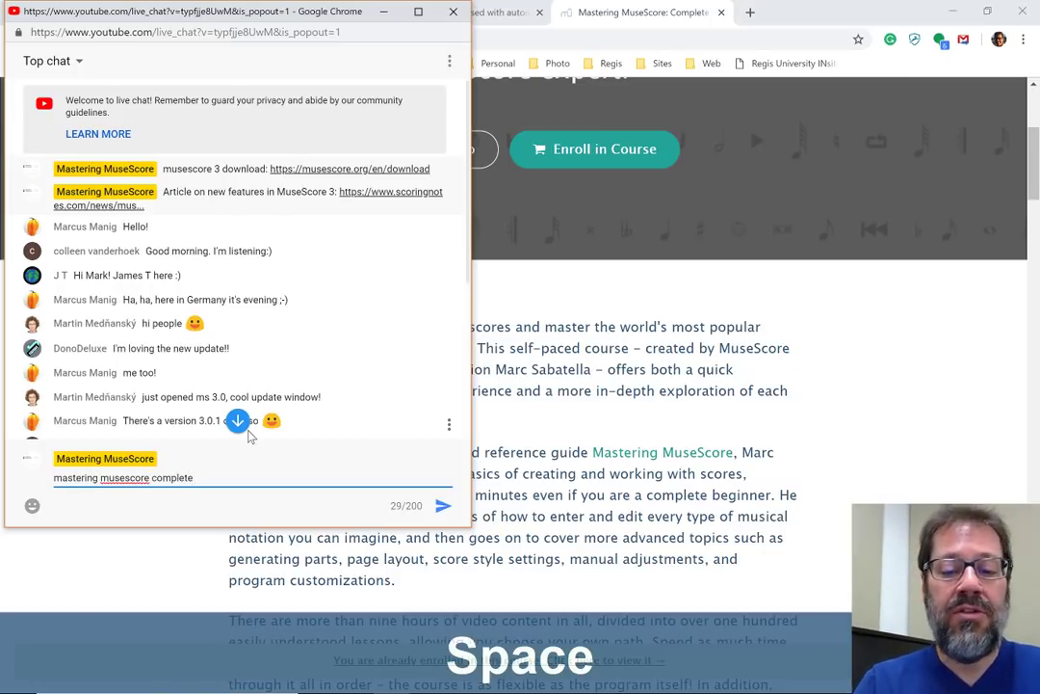
pyautogui.write('online course:')
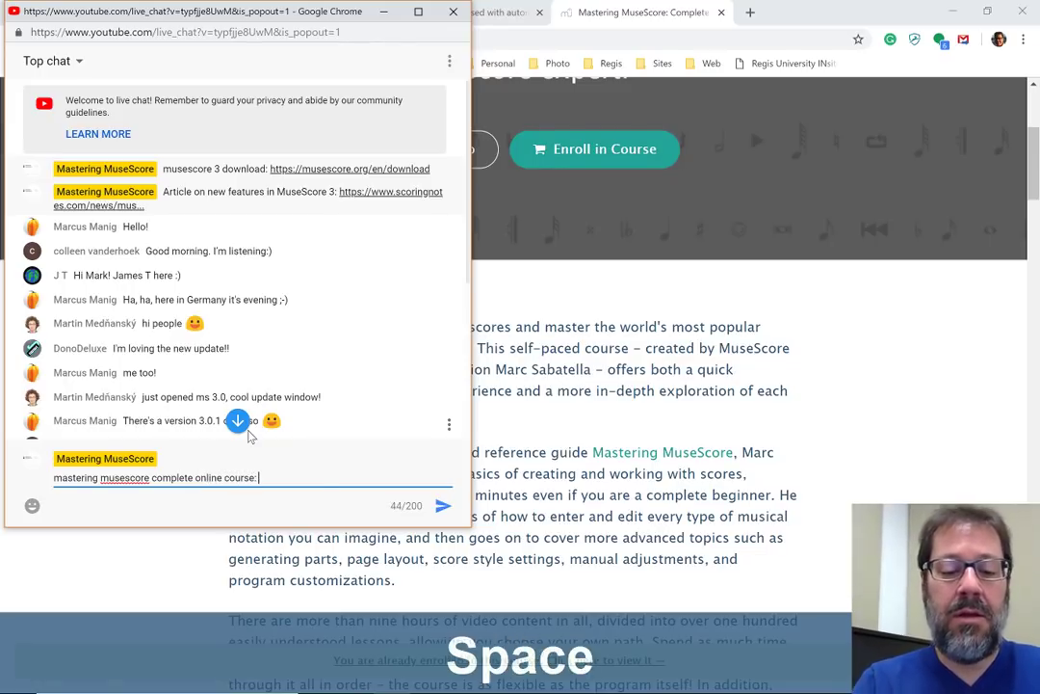
pyautogui.hotkey('ctrl', 'v')
pyautogui.press('Return')
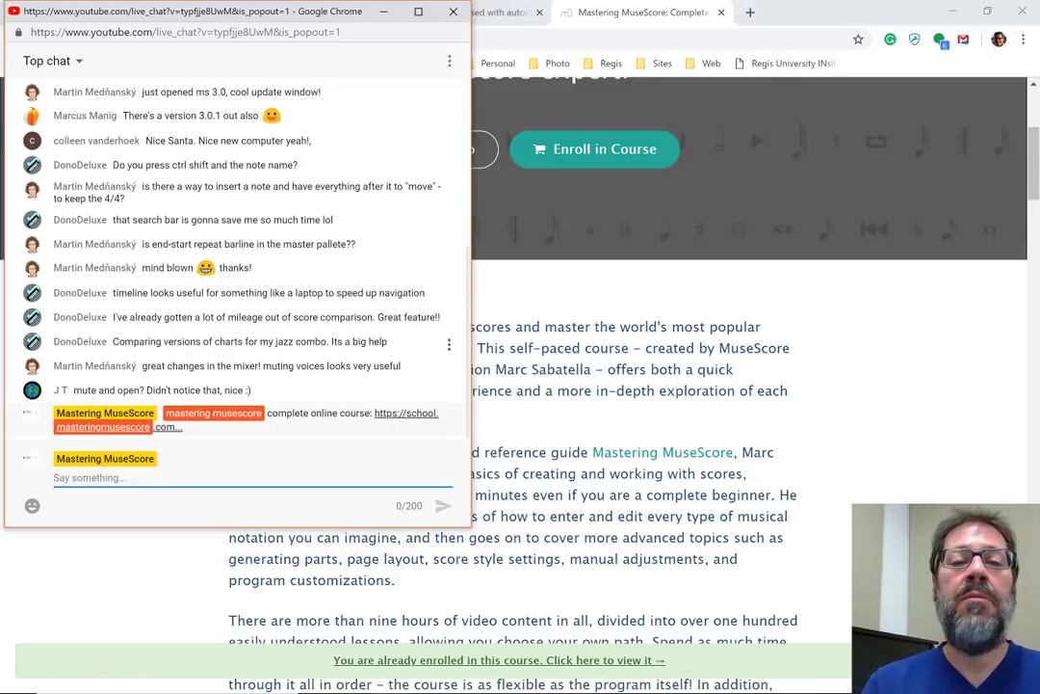
pyautogui.scroll(5, 231, 269)
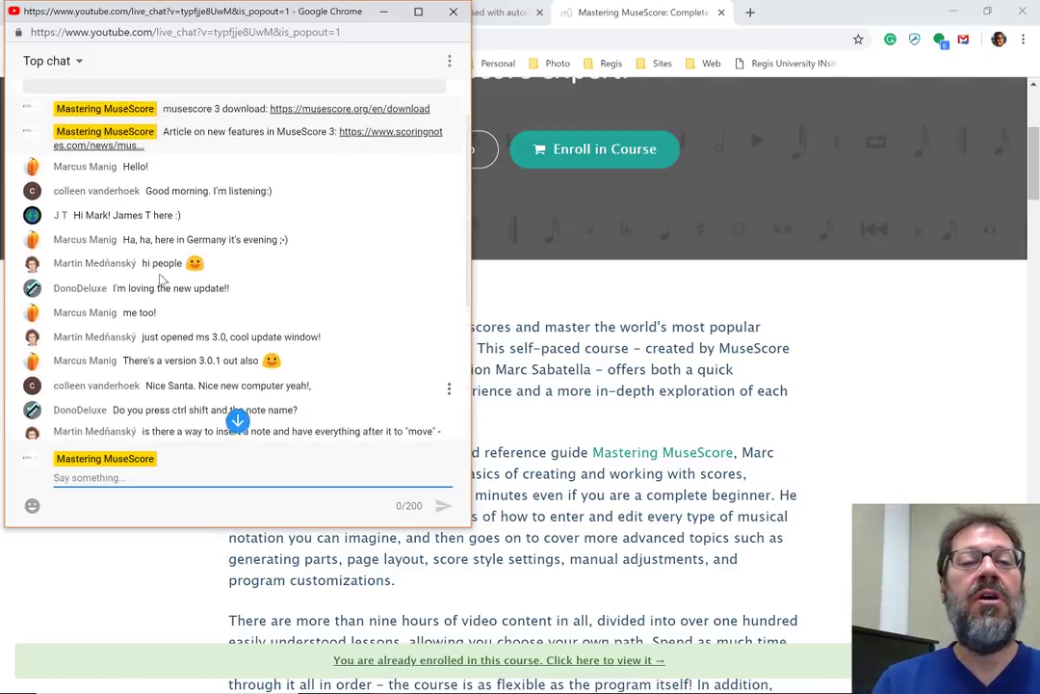